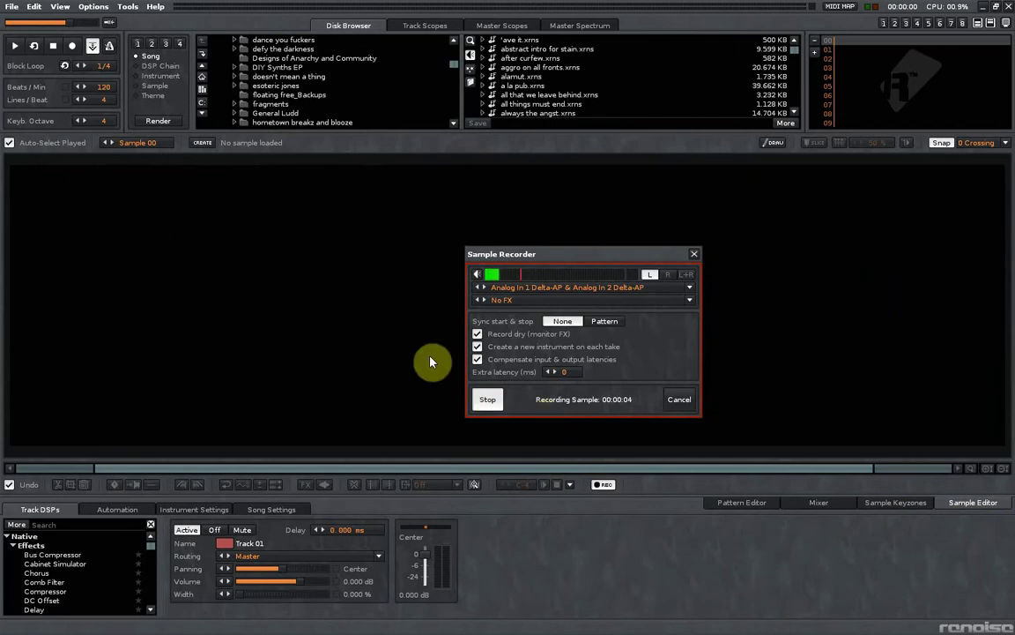
Stop the sample recording and play back the recorded take
click(485, 400)
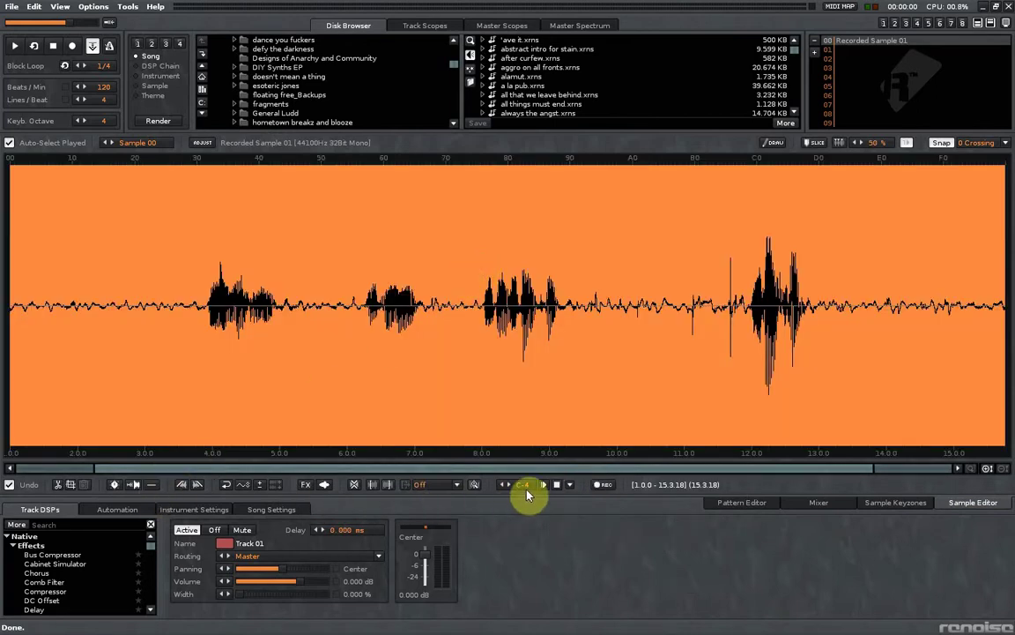
click(543, 485)
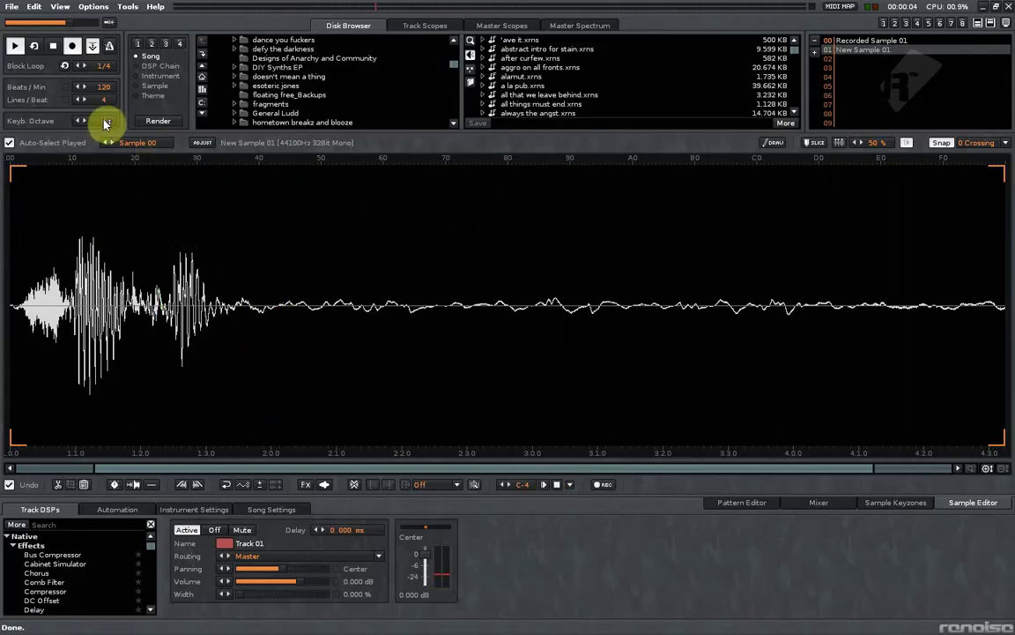
Delete the quiet tail of New Sample 01 that follows the spoken sound
click(338, 330)
key(shift+End)
key(Delete)
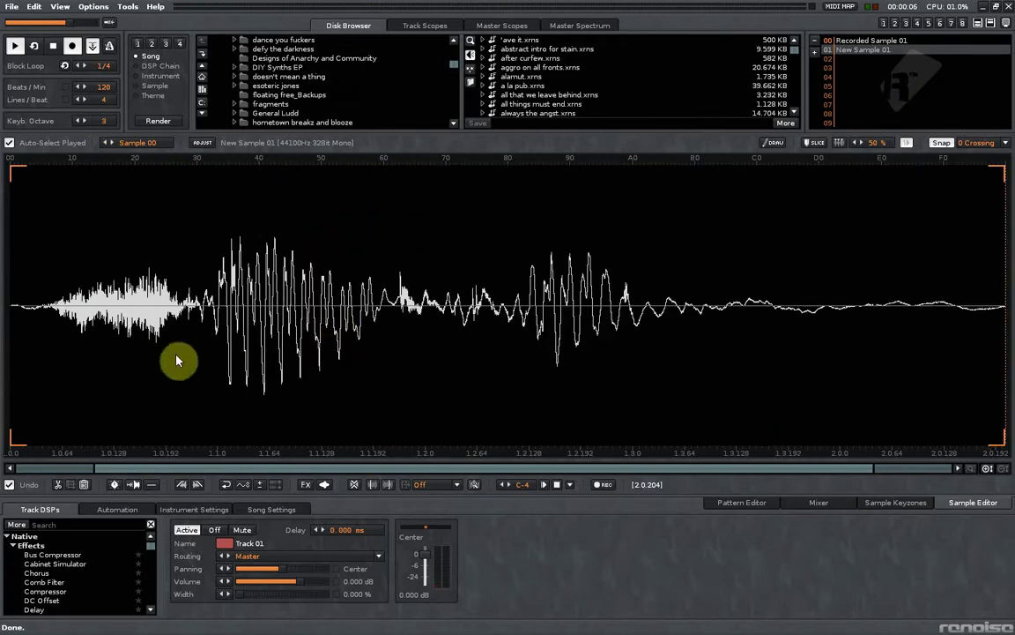
Audition the first loud burst of New Sample 01, from 1.0.251 to 1.1.201, and copy it into empty instrument slot 02
scroll(294, 352, up, 1)
scroll(294, 352, up, 2)
scroll(294, 352, down, 3)
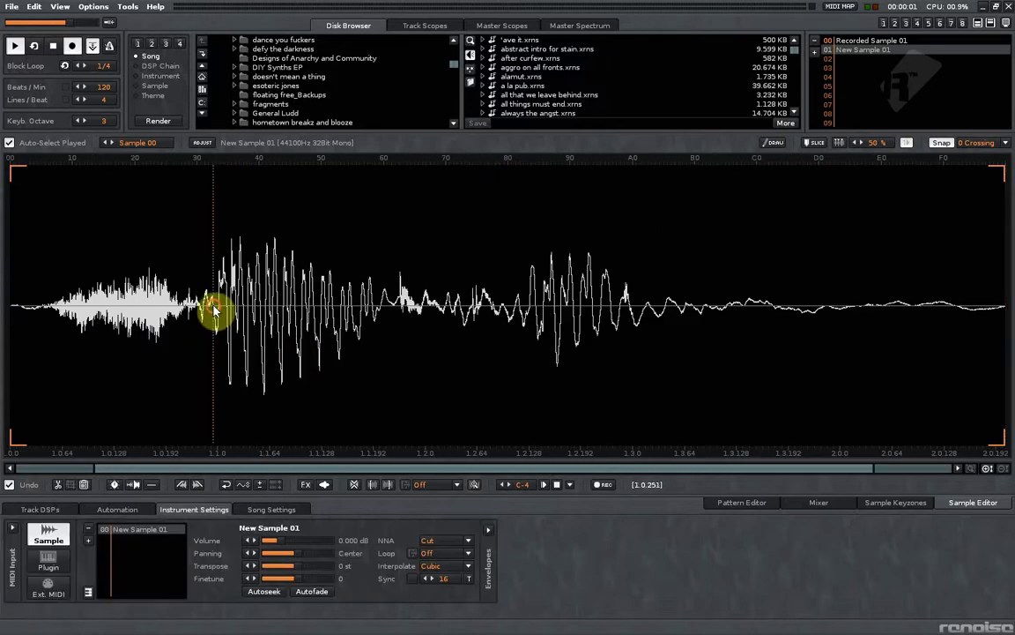
drag(213, 310, 381, 319)
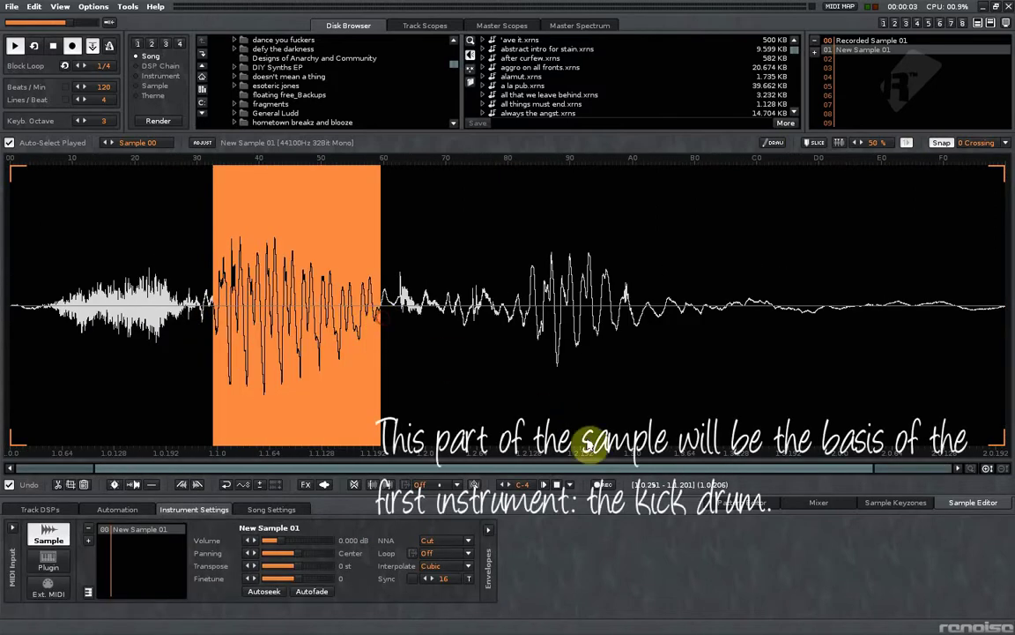
click(543, 484)
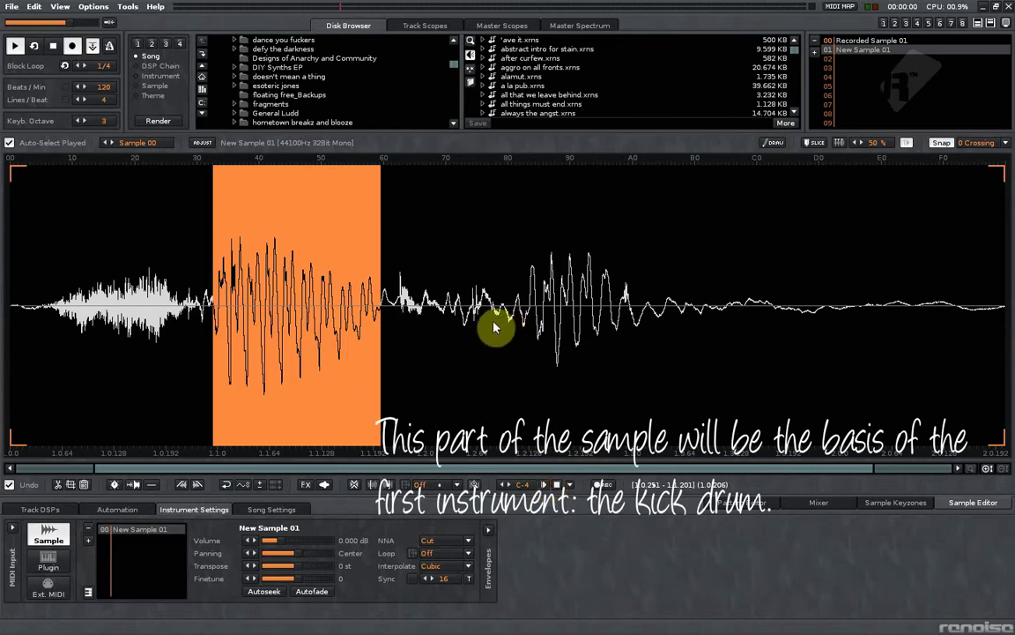
key(ctrl+c)
click(884, 59)
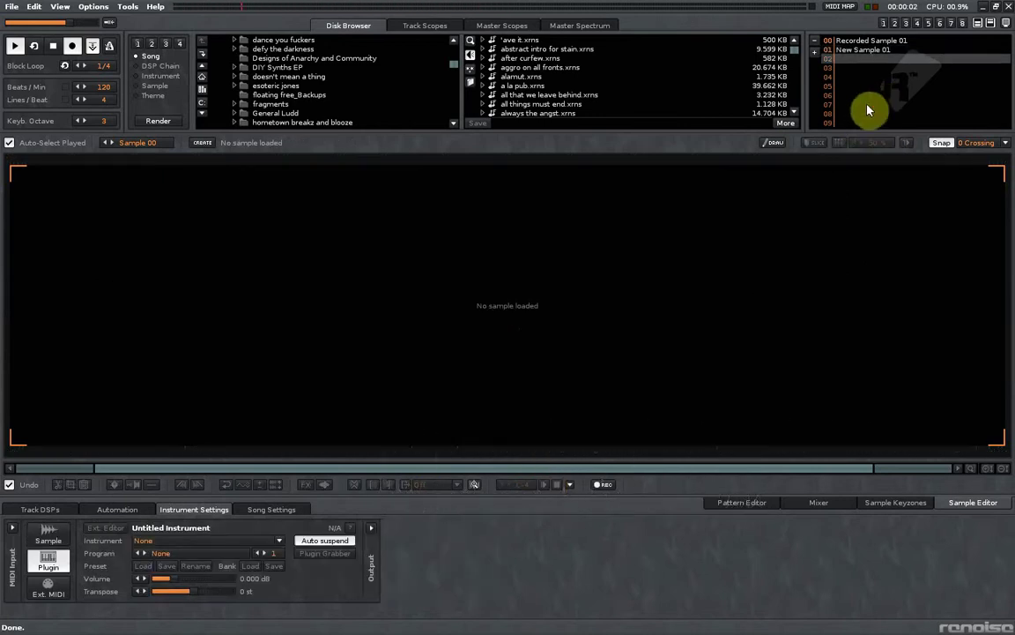
key(ctrl+v)
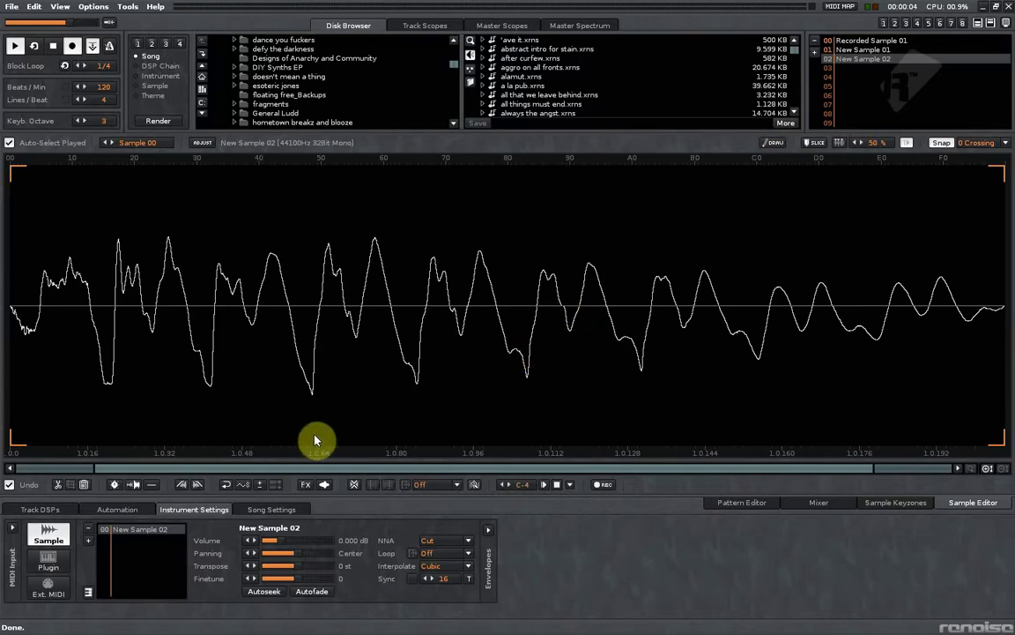
Show the envelopes of New Sample 02, enable its volume envelope and audition the sound
key(q)
click(490, 532)
click(559, 533)
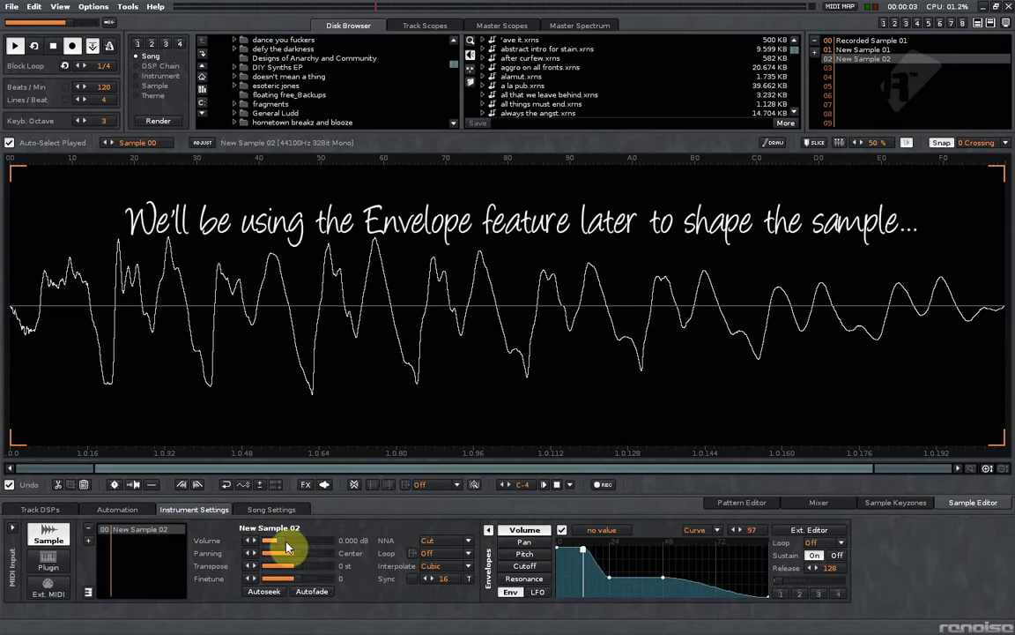
key(z)
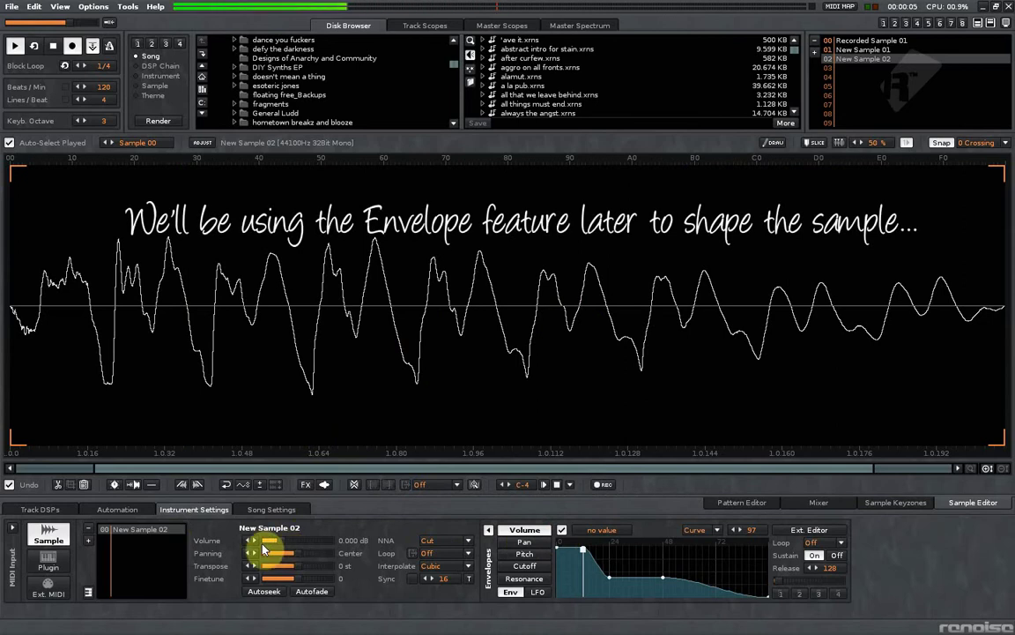
Duplicate the sample in instrument 02 four times to make five layers, 00 to 04
right_click(120, 533)
click(212, 475)
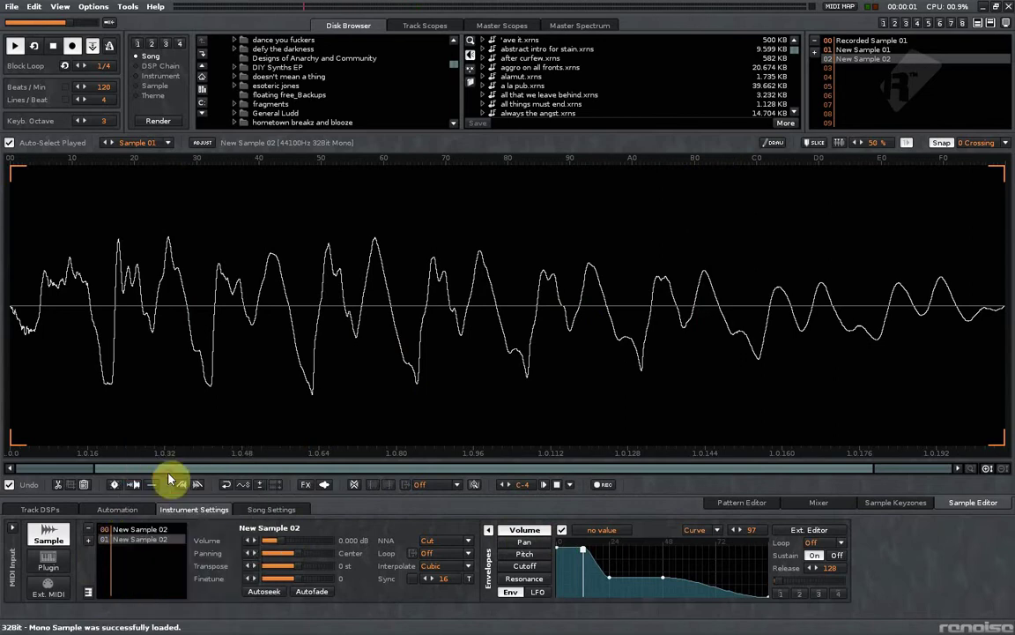
right_click(145, 541)
click(196, 475)
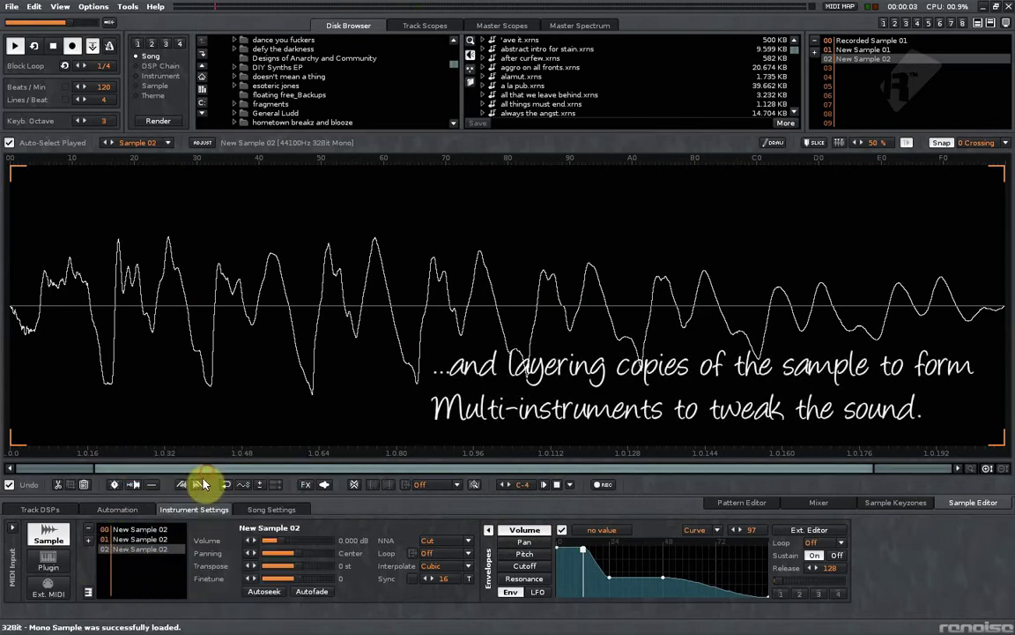
right_click(144, 553)
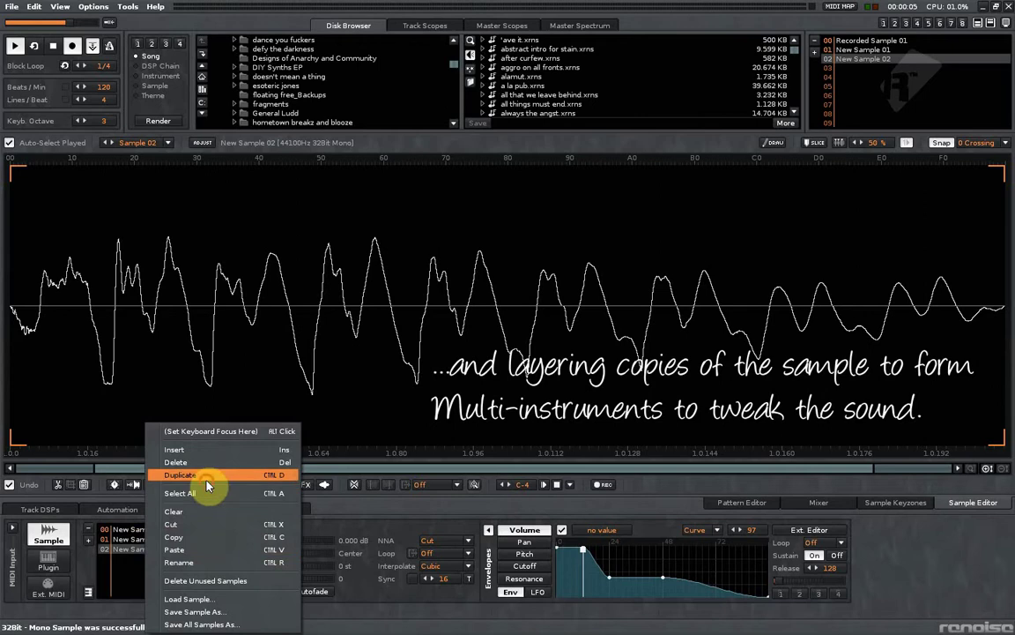
click(201, 485)
right_click(138, 562)
click(204, 484)
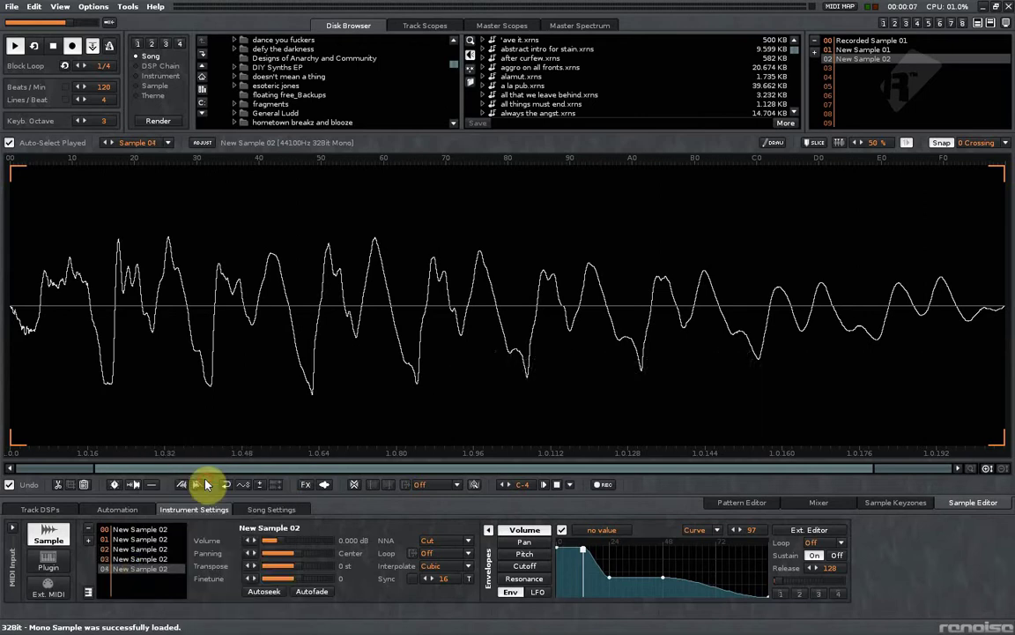
Transpose layer 01 to -12 st and layer 02 to 12 st, auditioning the instrument in between
scroll(166, 558, up, 2)
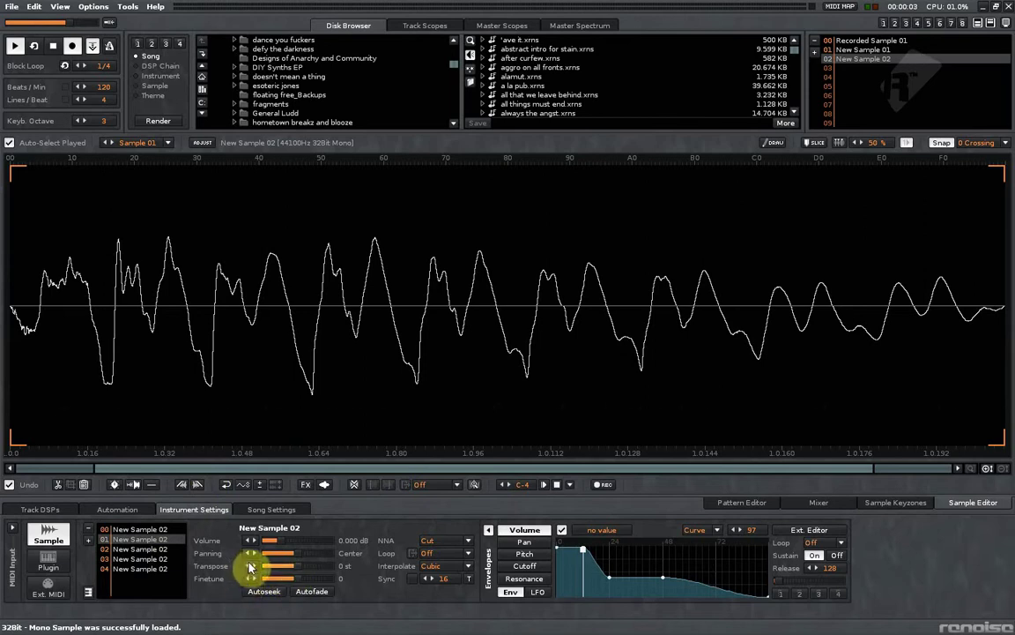
right_click(249, 566)
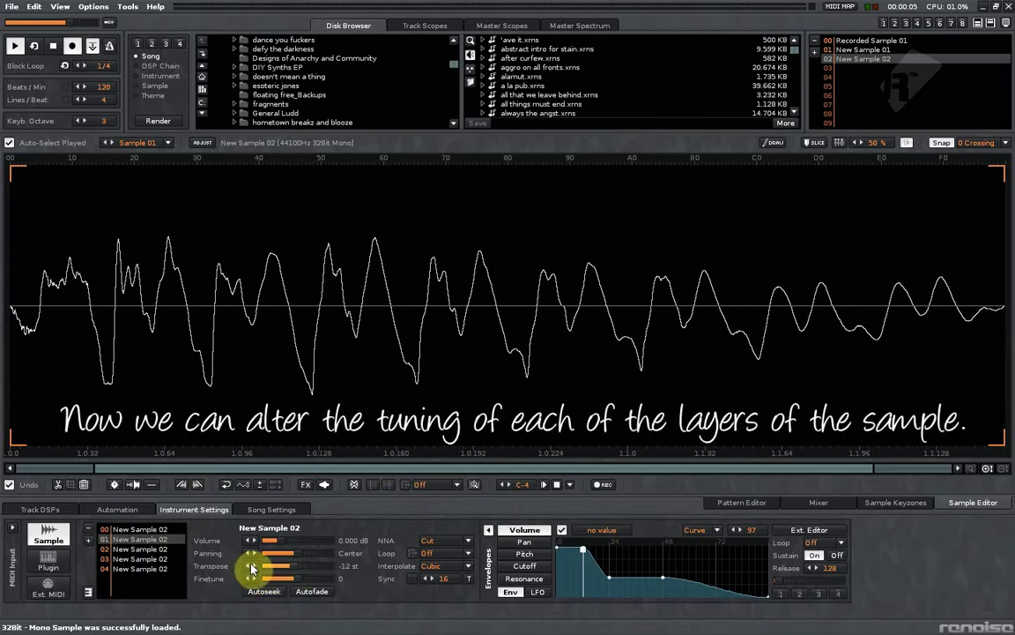
key(q)
key(q)
key(q)
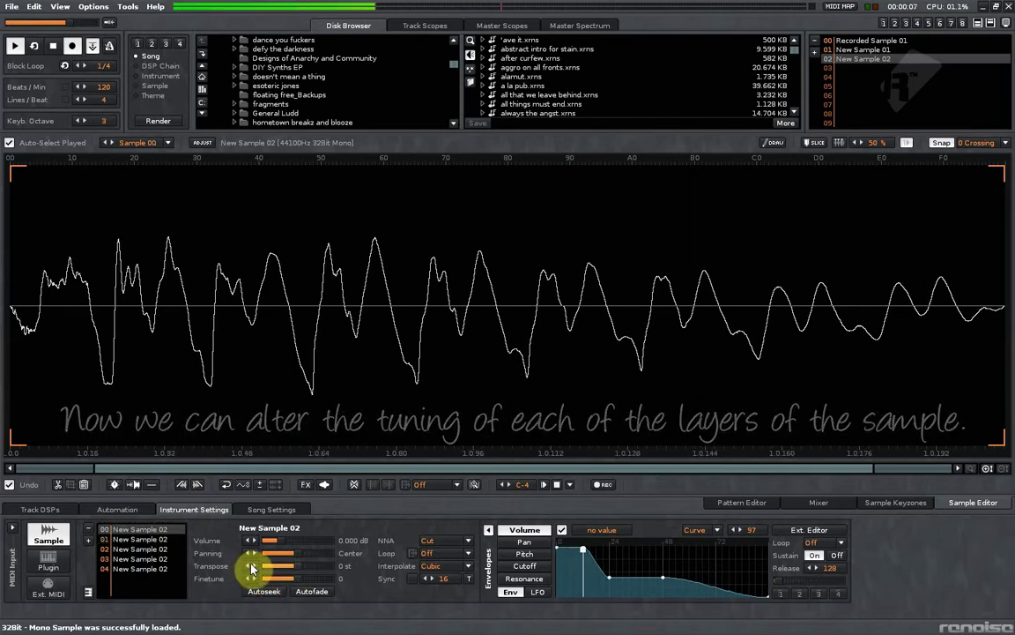
click(167, 539)
click(150, 549)
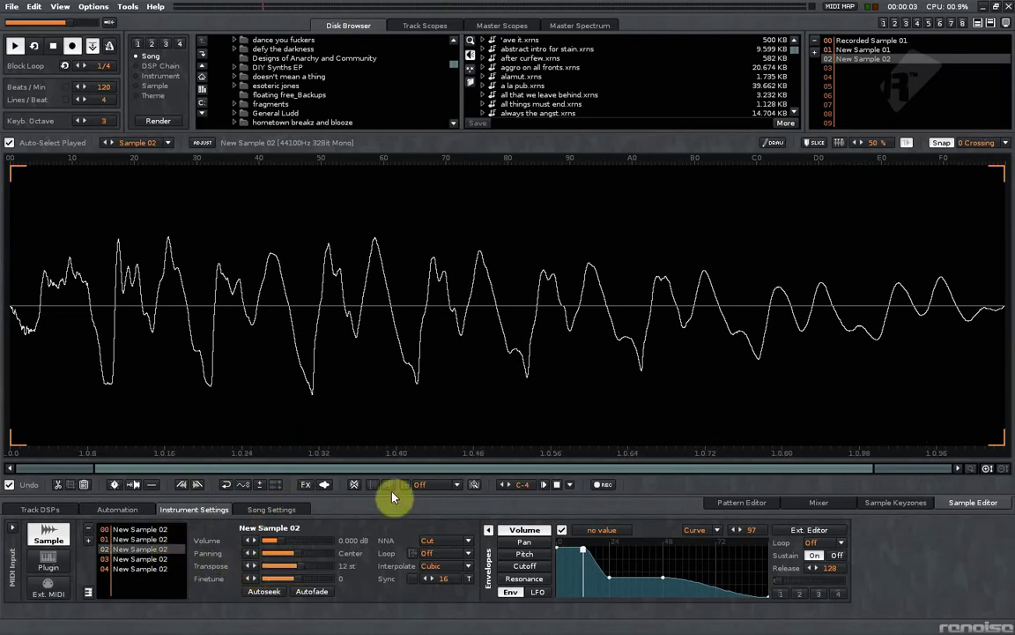
In the sample keyzones, assign layer 01 to the full note range from C-0 to B-9
click(887, 503)
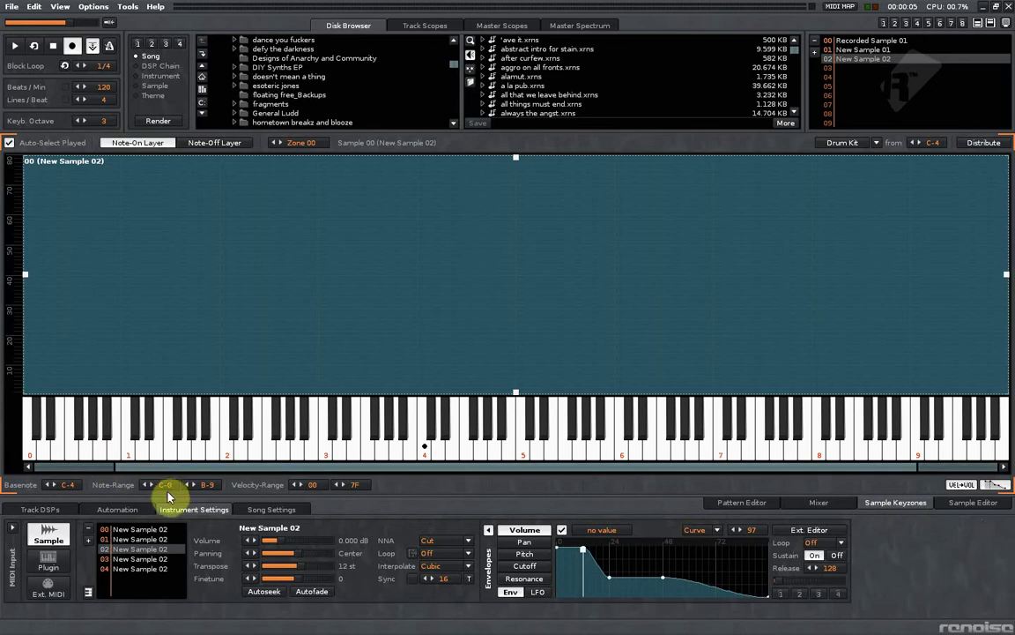
click(151, 540)
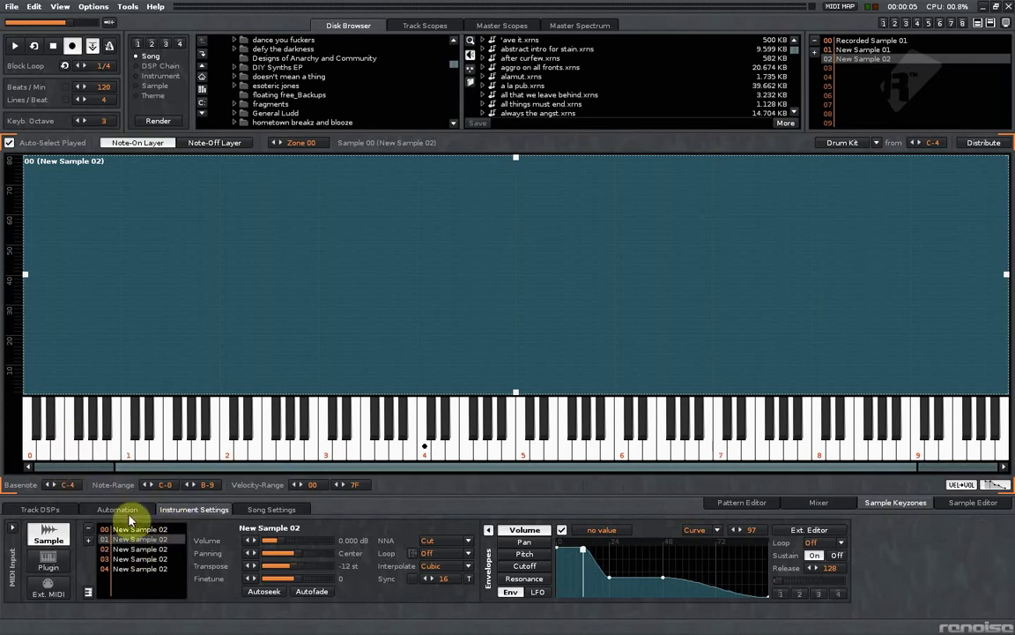
drag(144, 541, 24, 342)
drag(115, 288, 1007, 275)
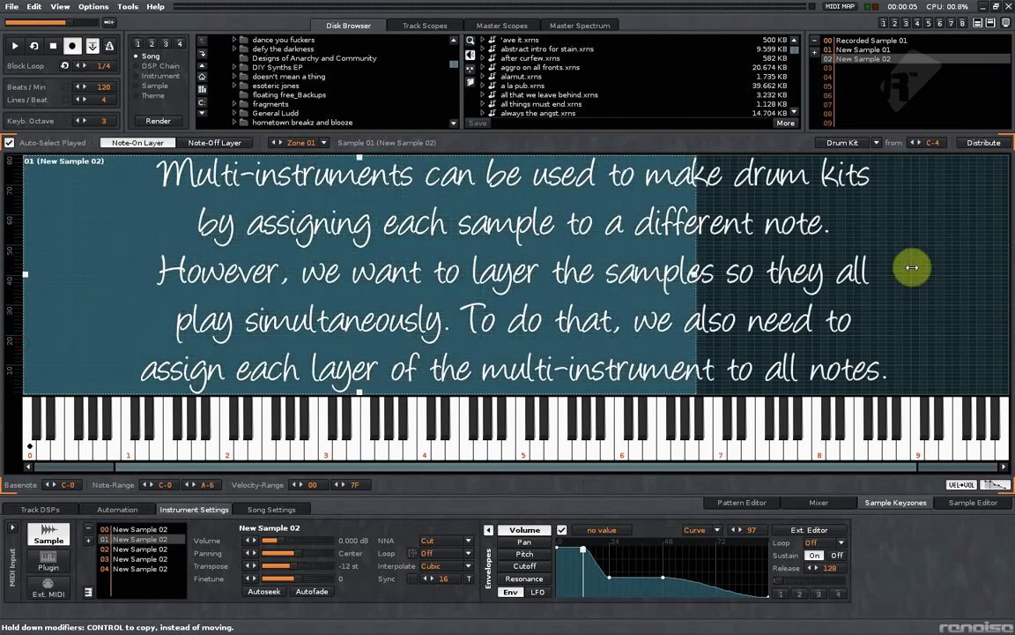
Assign layer 02 to the full note range from C-0 to B-9
click(142, 549)
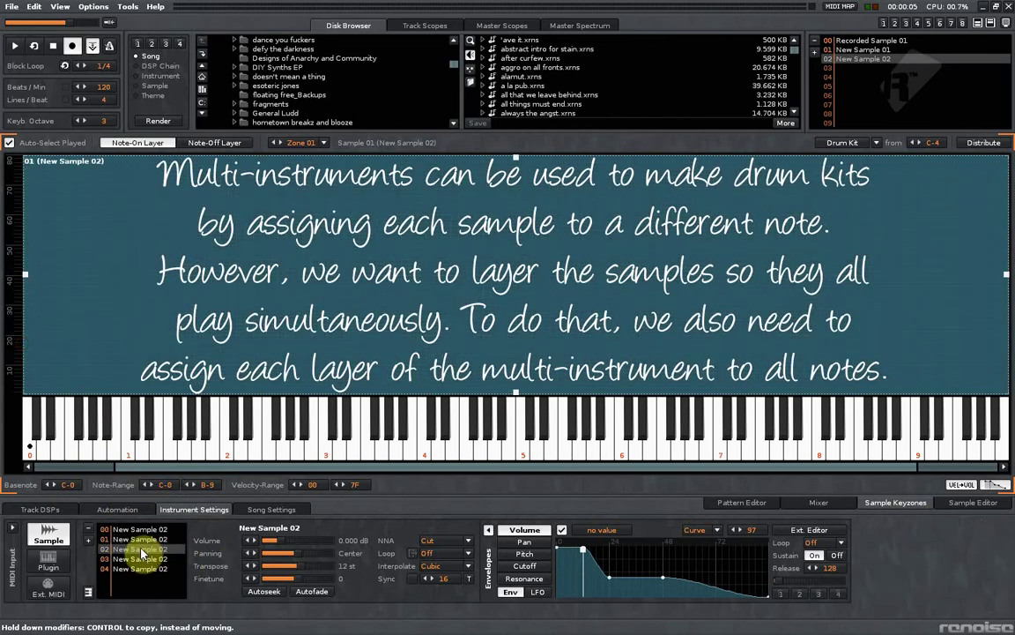
drag(143, 546, 28, 337)
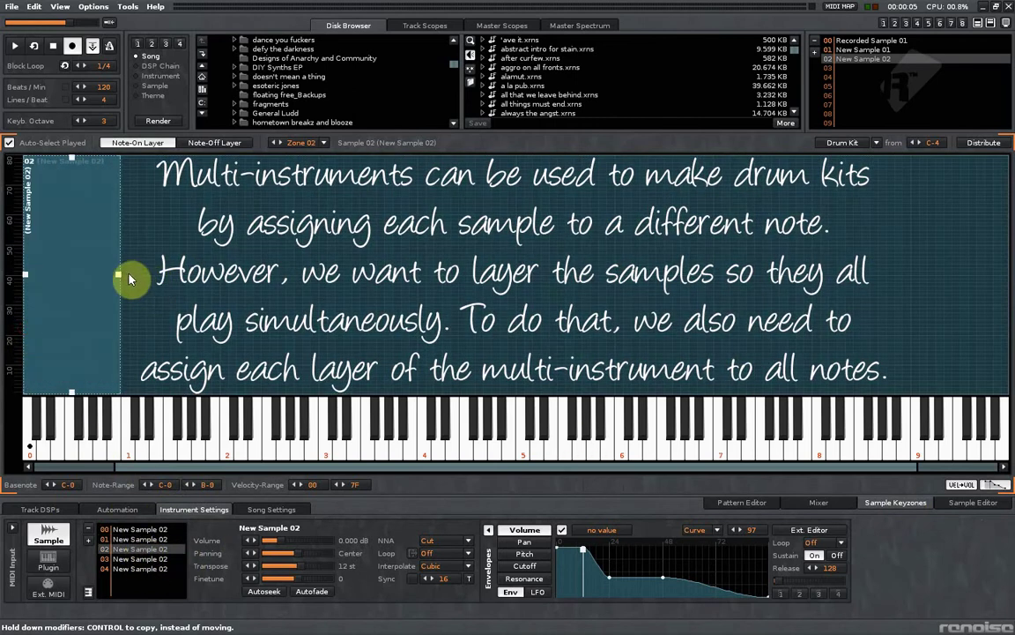
drag(119, 274, 1005, 275)
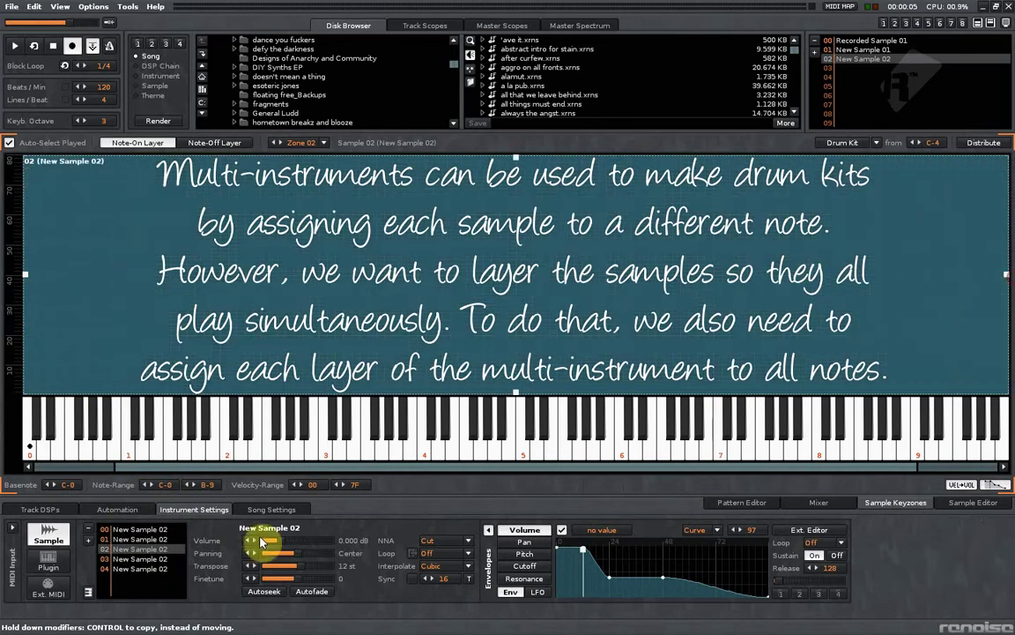
Assign layers 03 and 04 to the full note range as well
click(147, 558)
drag(146, 565, 54, 314)
drag(117, 251, 906, 236)
drag(139, 568, 1007, 281)
click(926, 299)
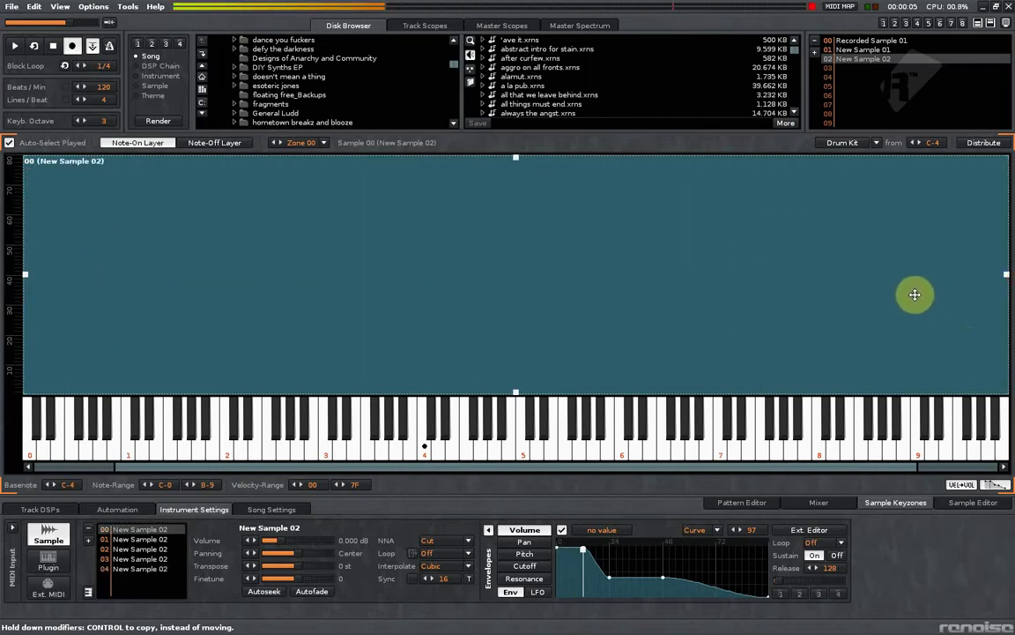
Lower the transpose of layer 02 and audition the layered sound
click(116, 549)
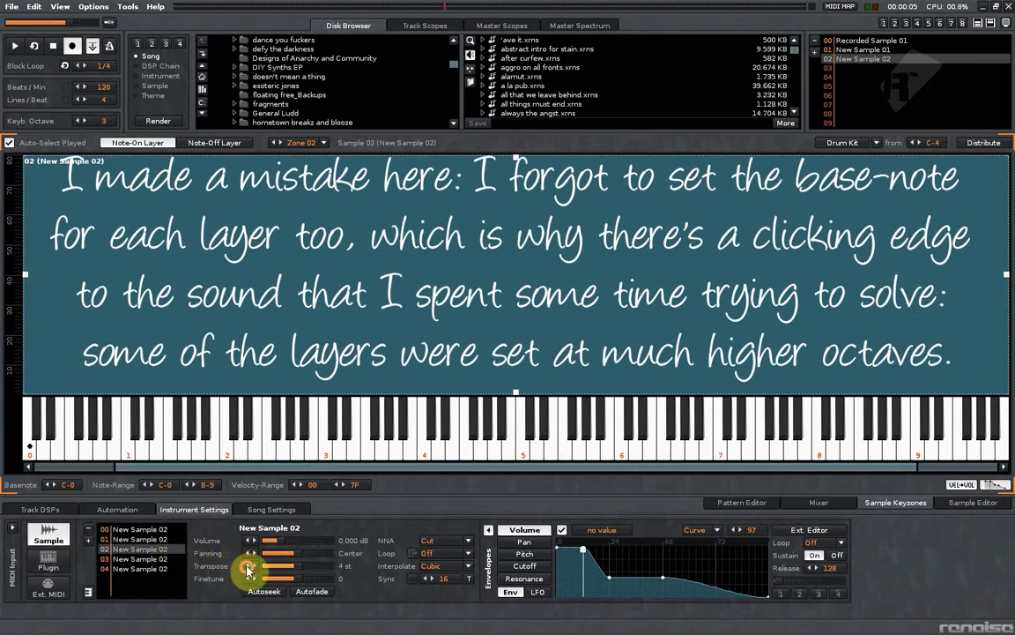
key(z)
key(z)
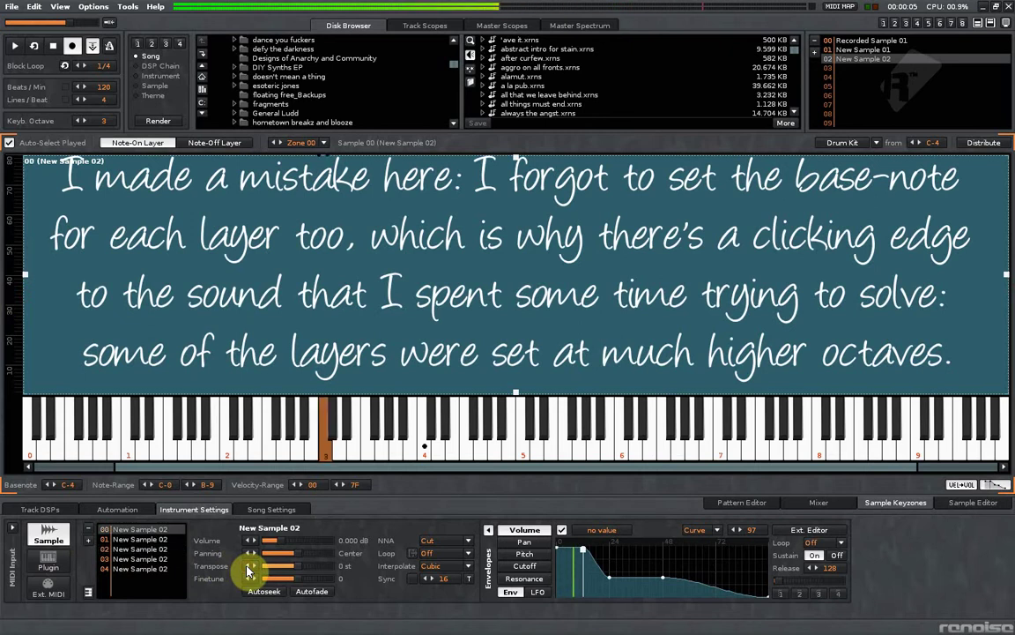
Detune layer 03 slightly downward and layer 04 slightly upward using their finetune values
click(151, 563)
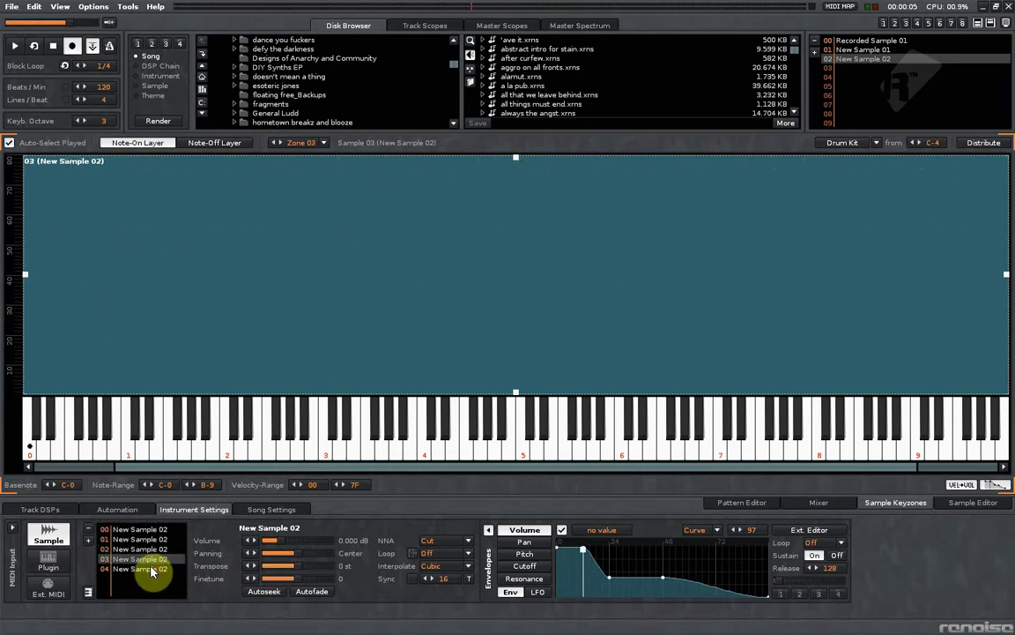
click(249, 579)
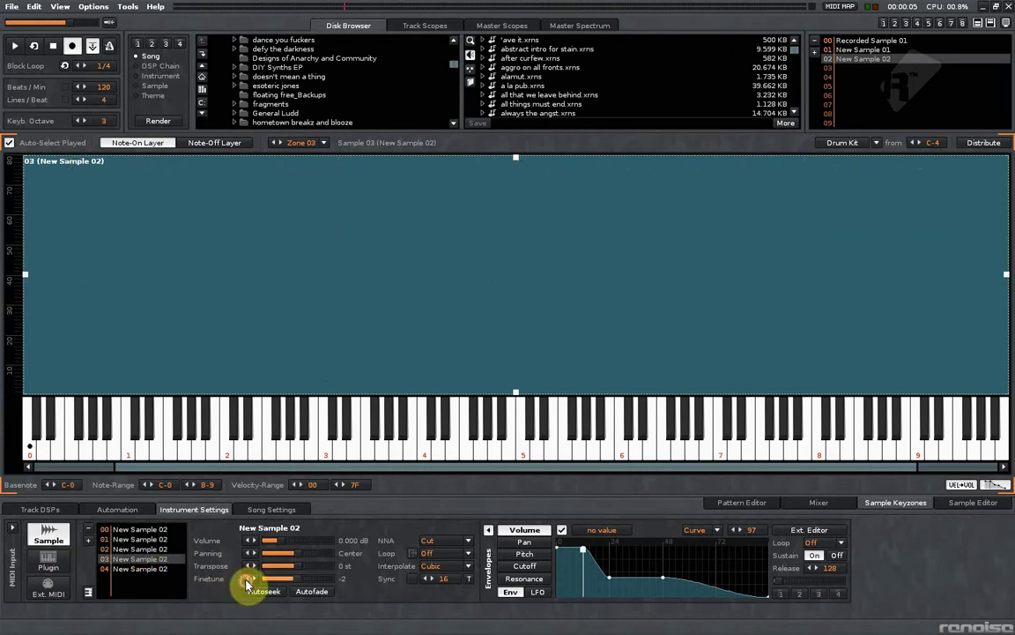
click(248, 580)
click(166, 570)
click(255, 580)
click(255, 580)
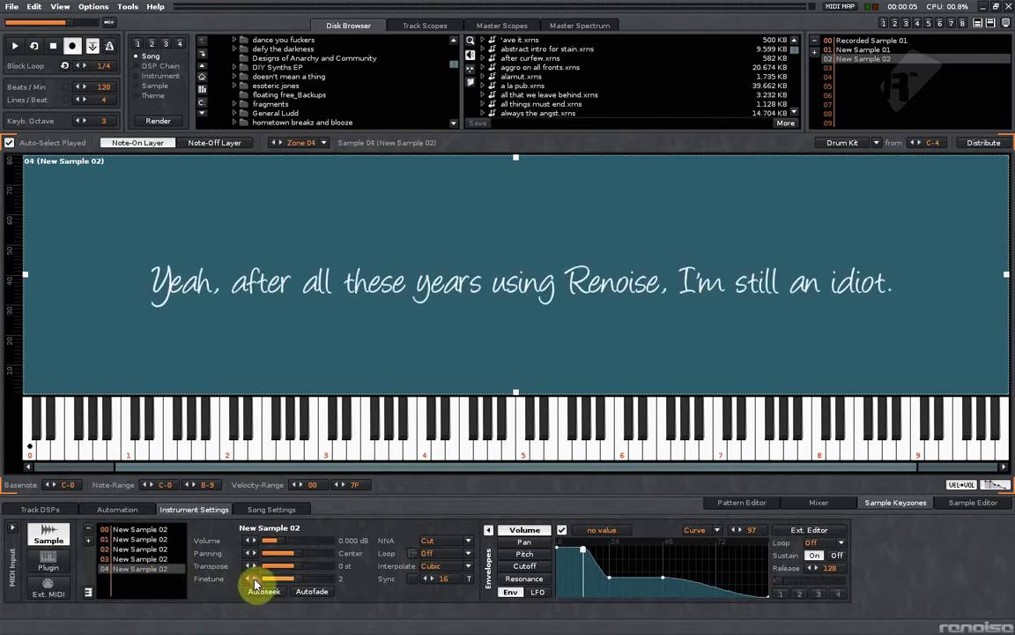
click(255, 579)
Audition the detuned multi-layer instrument by playing several notes
key(z)
key(z)
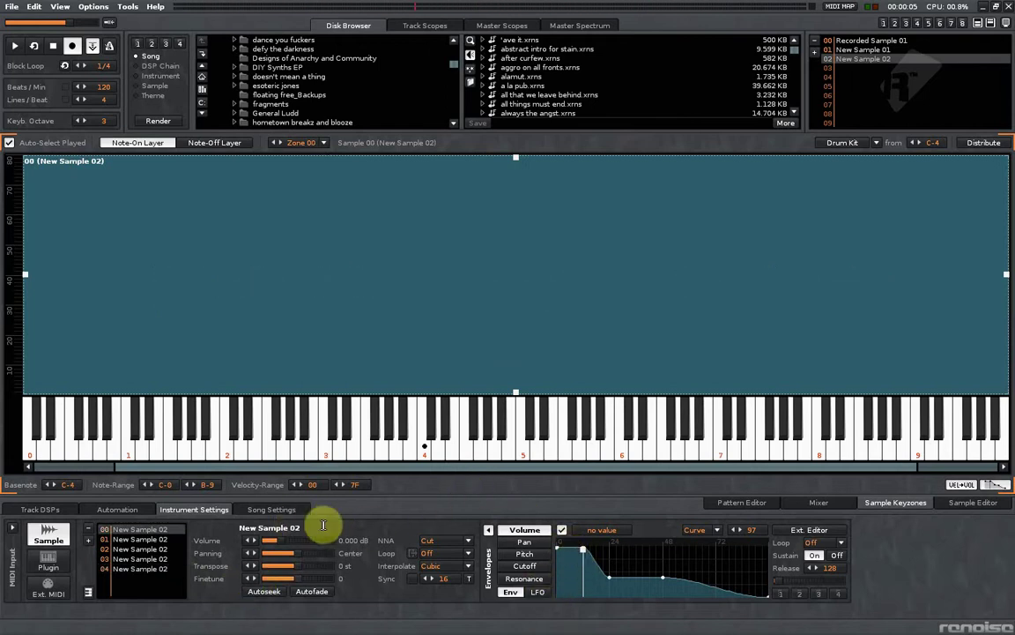
key(z)
key(q)
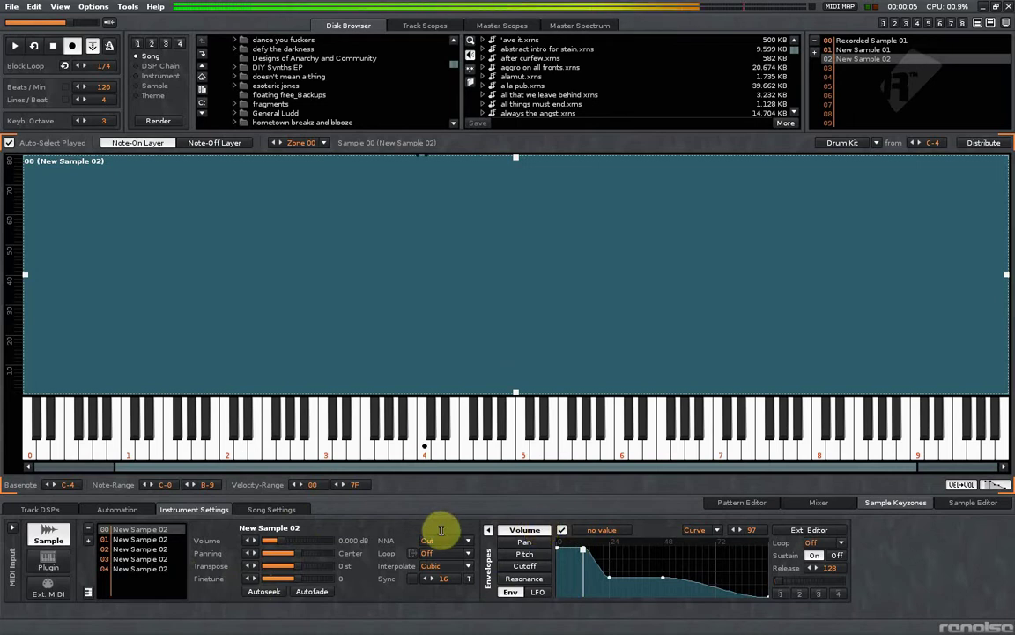
key(z)
key(z)
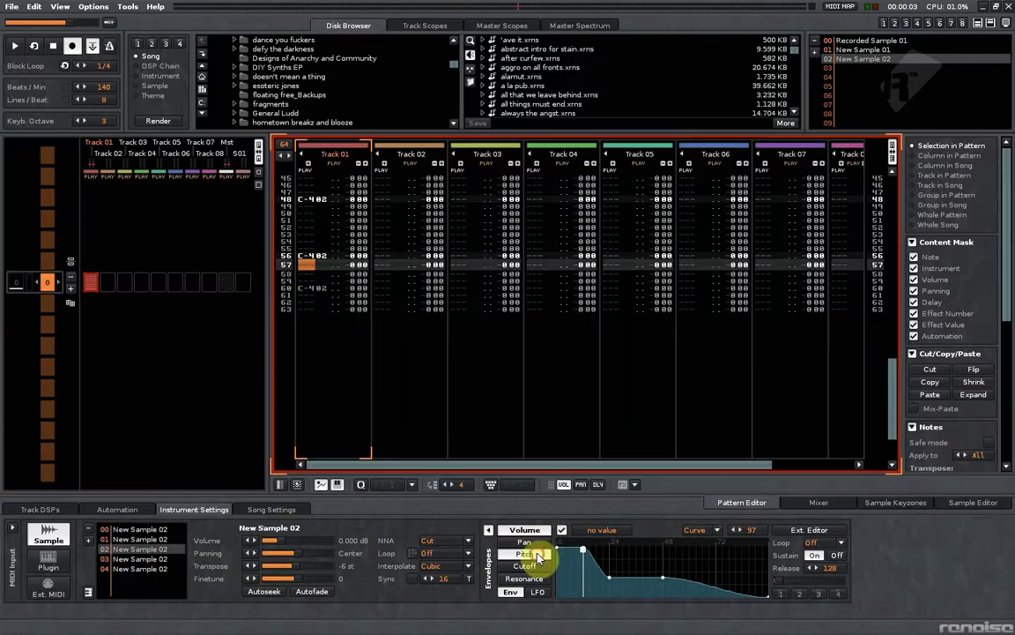
Enable the pitch envelope of instrument 02 and start playing the pattern
click(527, 555)
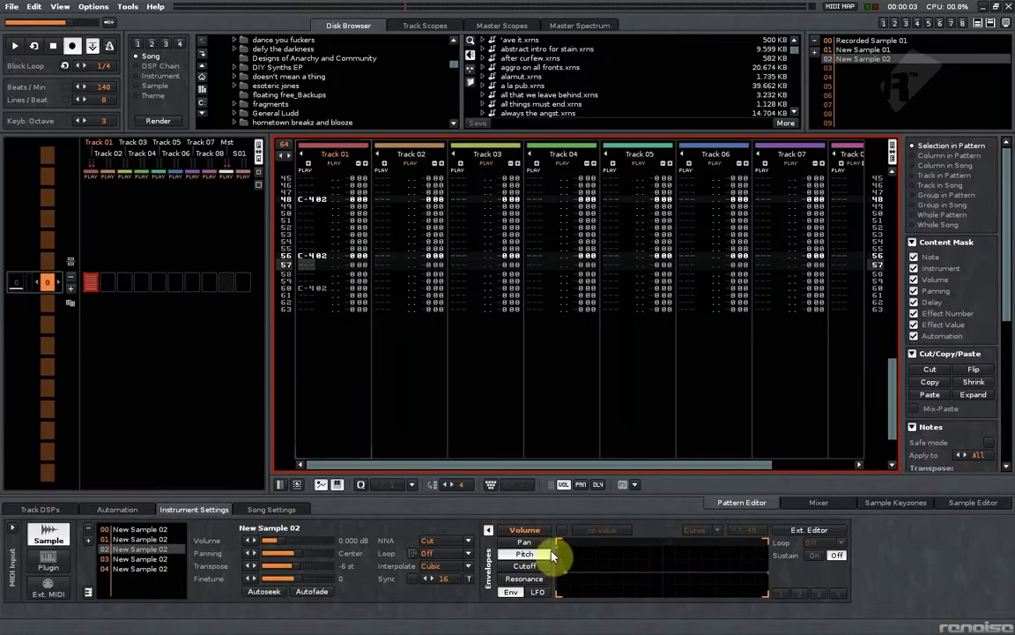
click(562, 529)
key(space)
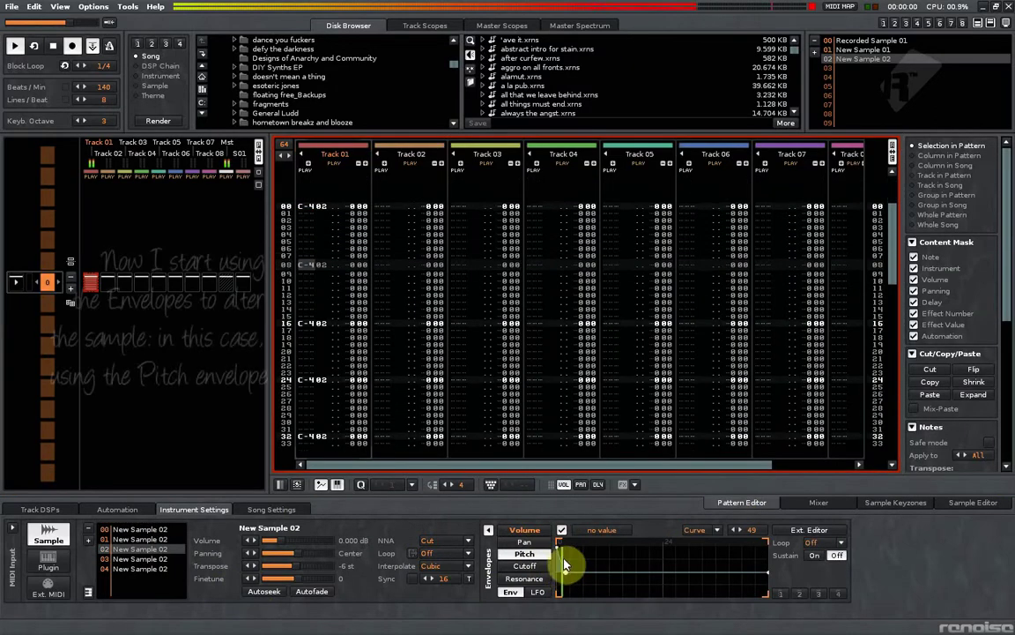
Pull the early point of the pitch envelope down to about -100 cents and check the pan and volume envelopes
click(566, 572)
mouse_move(565, 572)
mouse_down()
mouse_move(565, 590)
mouse_move(567, 577)
mouse_move(573, 585)
mouse_up()
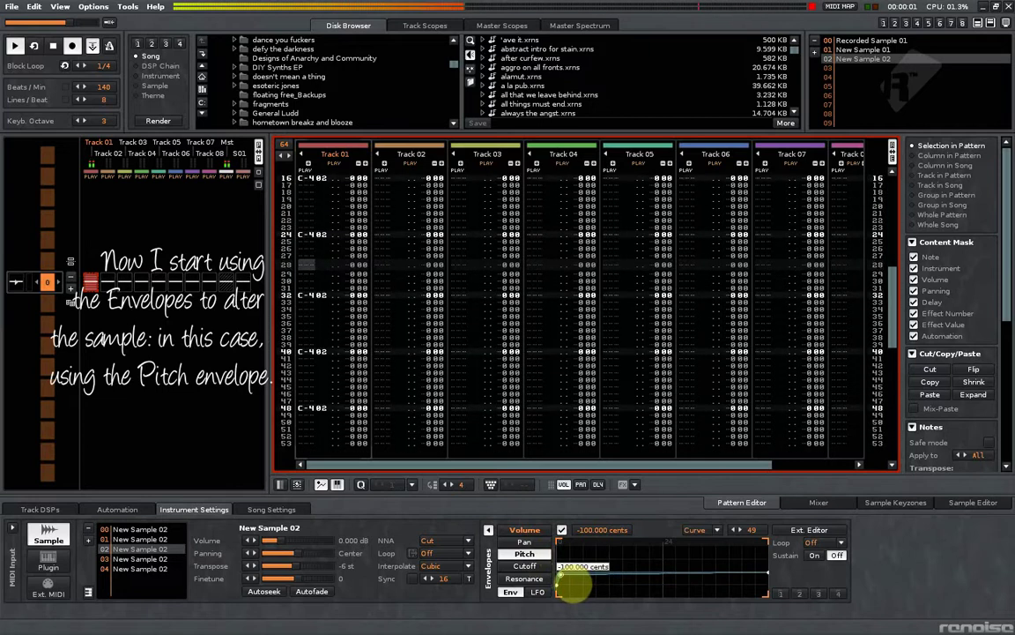
click(539, 541)
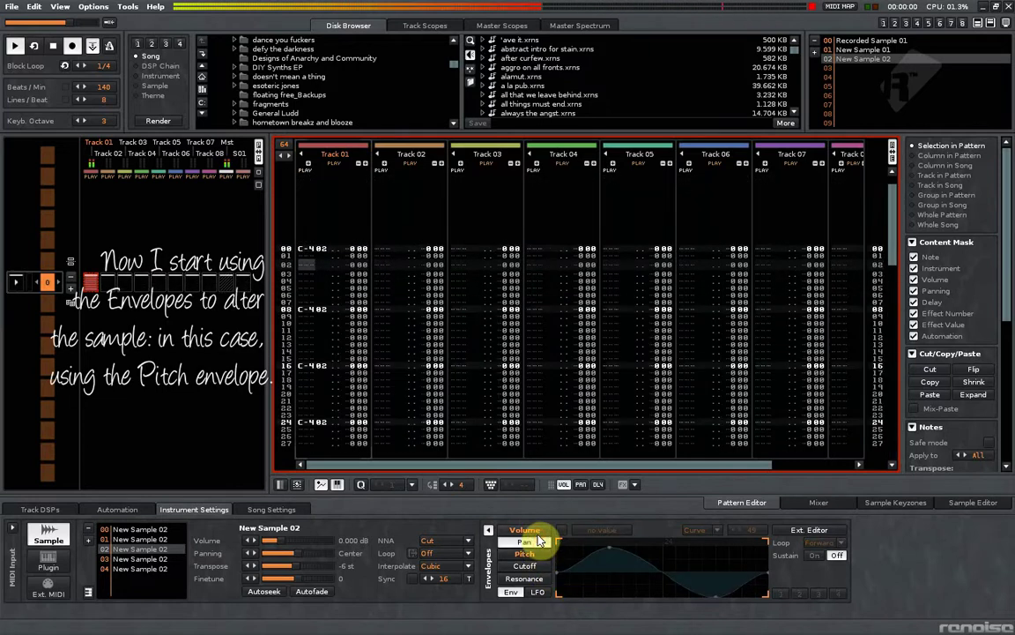
click(533, 530)
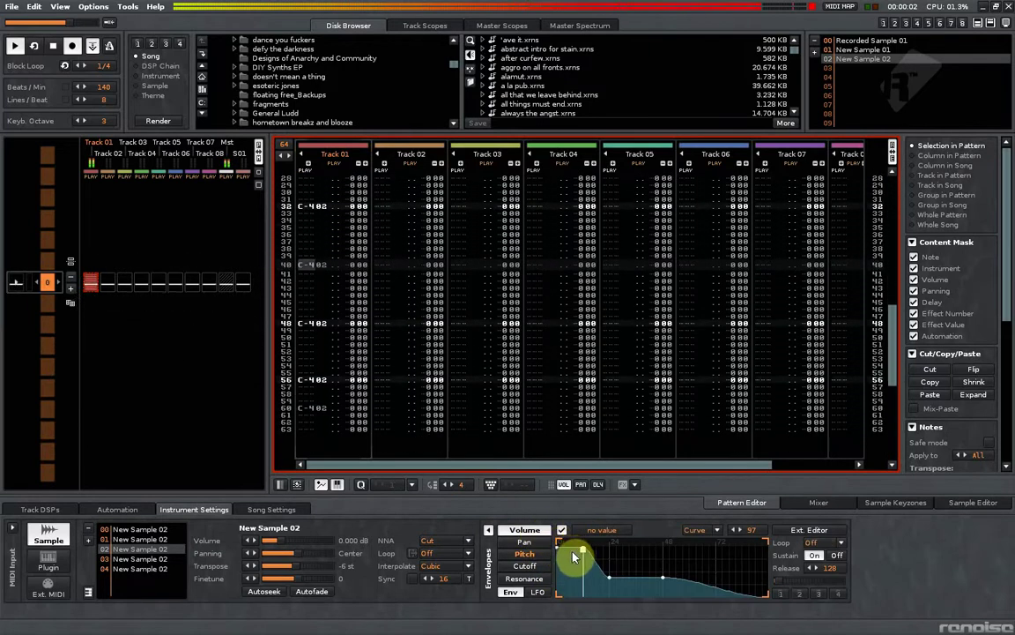
Try enabling the cutoff and resonance envelopes with the LP Moog filter and adjusting their first points
click(529, 566)
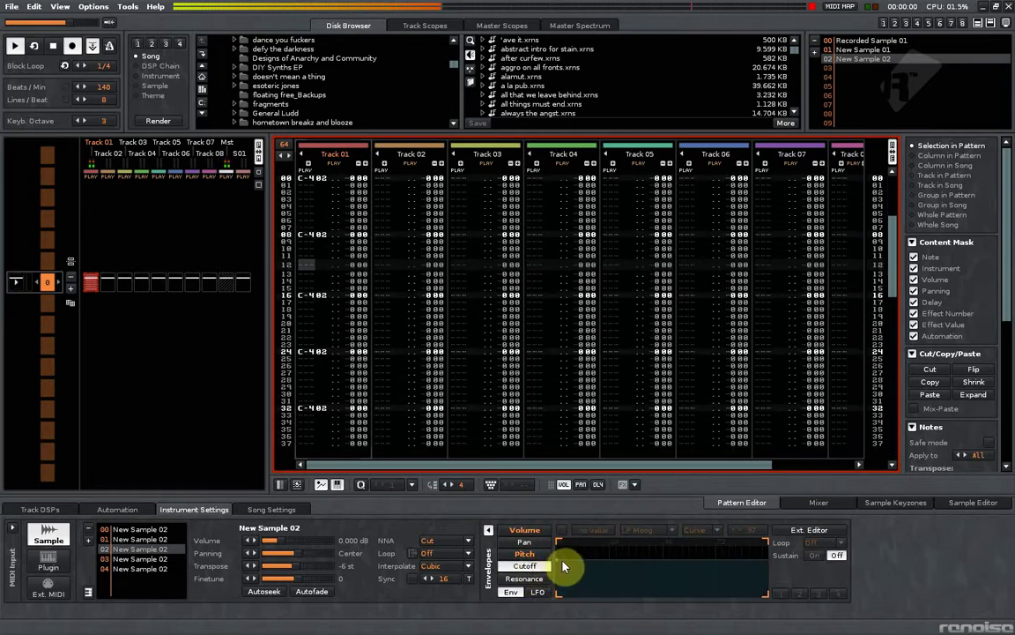
click(561, 530)
mouse_move(557, 561)
mouse_down()
mouse_move(559, 593)
mouse_move(561, 561)
mouse_up()
click(540, 579)
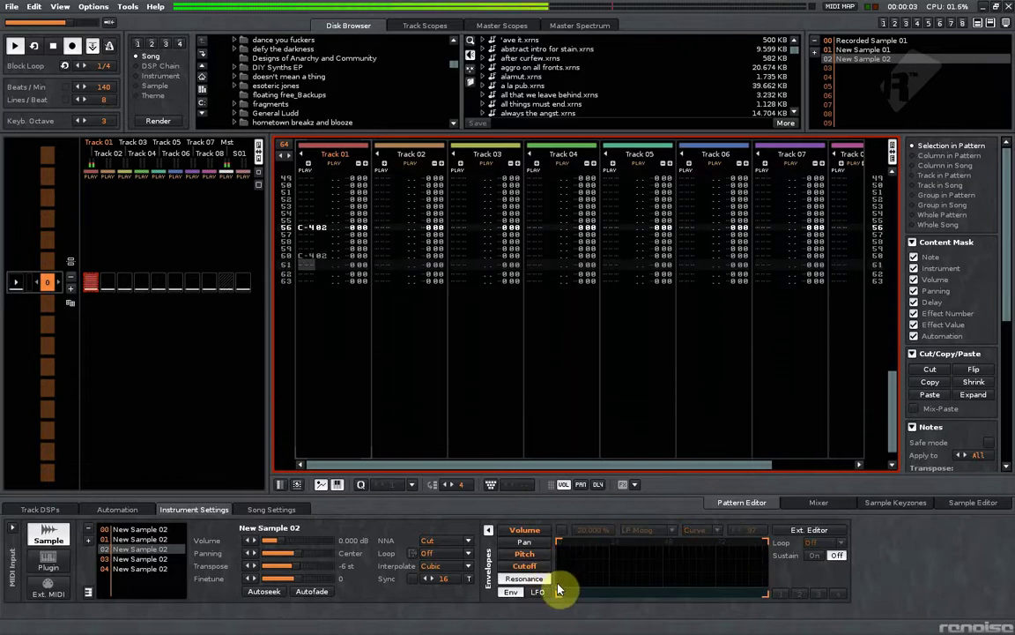
click(561, 531)
mouse_move(560, 591)
mouse_down()
mouse_move(567, 565)
mouse_move(539, 573)
mouse_move(567, 572)
mouse_move(568, 599)
mouse_up()
Disable the cutoff and resonance envelopes of instrument 02 again
click(538, 567)
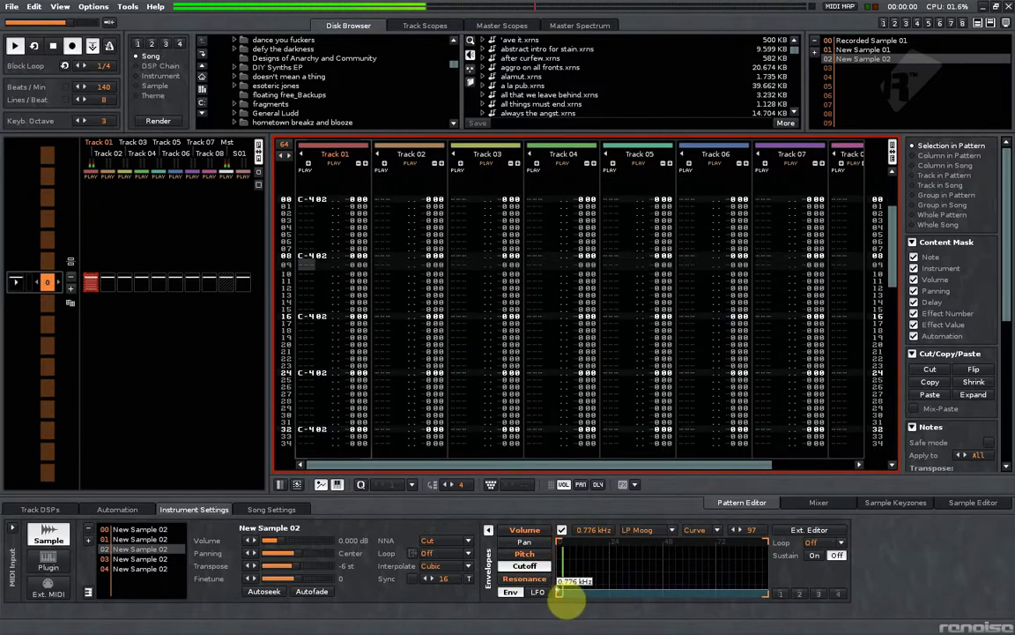
click(561, 530)
click(544, 579)
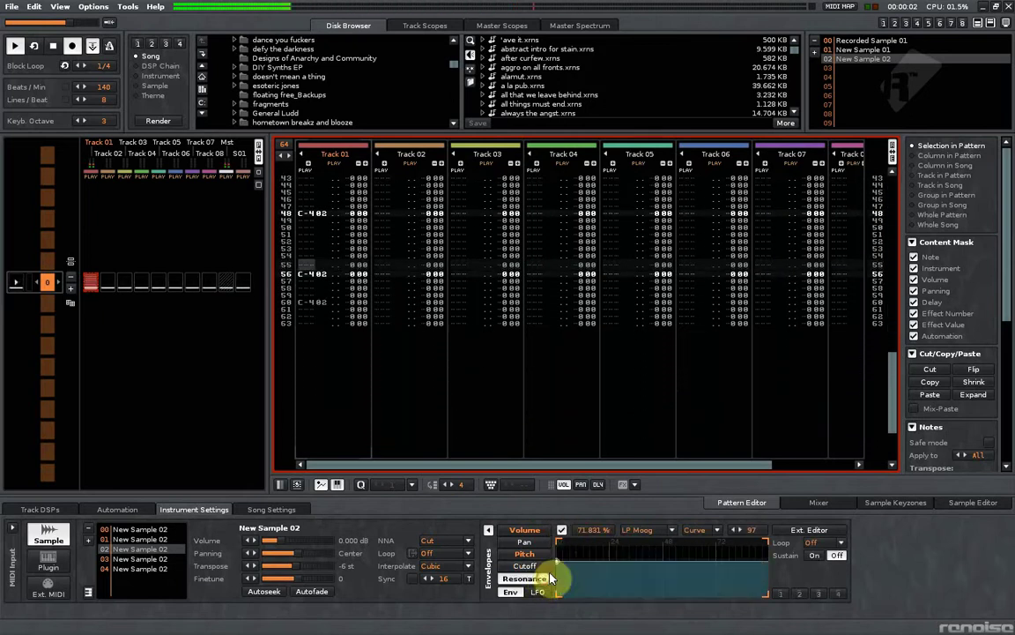
click(562, 529)
Lower the early point of the kick's pitch envelope to -500 cents
click(546, 553)
mouse_move(565, 579)
mouse_down()
mouse_move(575, 594)
mouse_move(567, 609)
mouse_move(563, 584)
mouse_move(572, 597)
mouse_up()
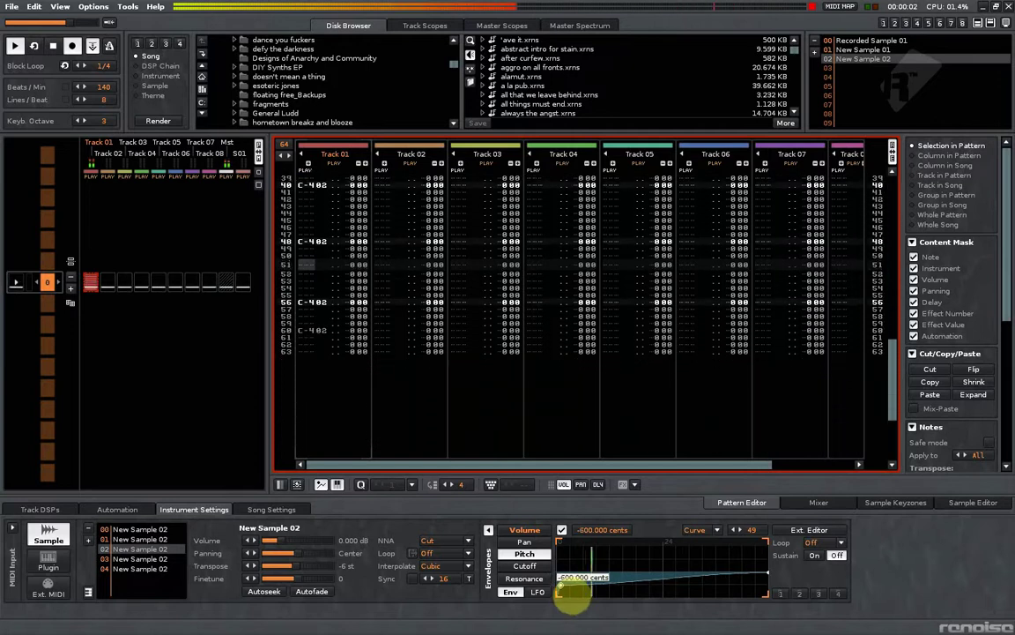
drag(565, 590, 563, 592)
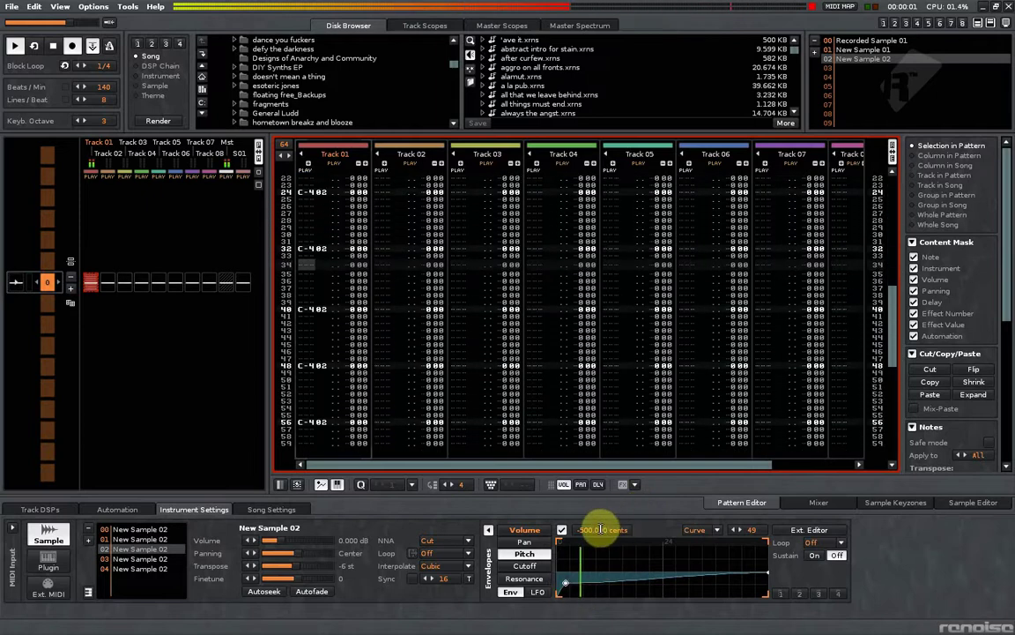
Add an EQ 10 to Track 01 and, watching the master spectrum, pull down the 2000 Hz band and the highest bands
click(50, 510)
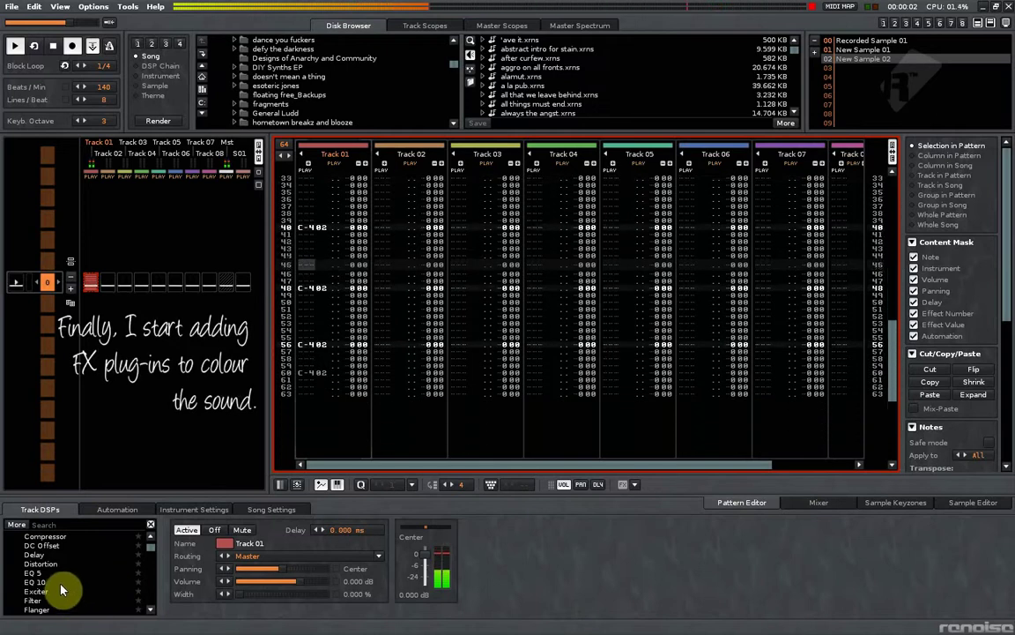
drag(59, 588, 517, 567)
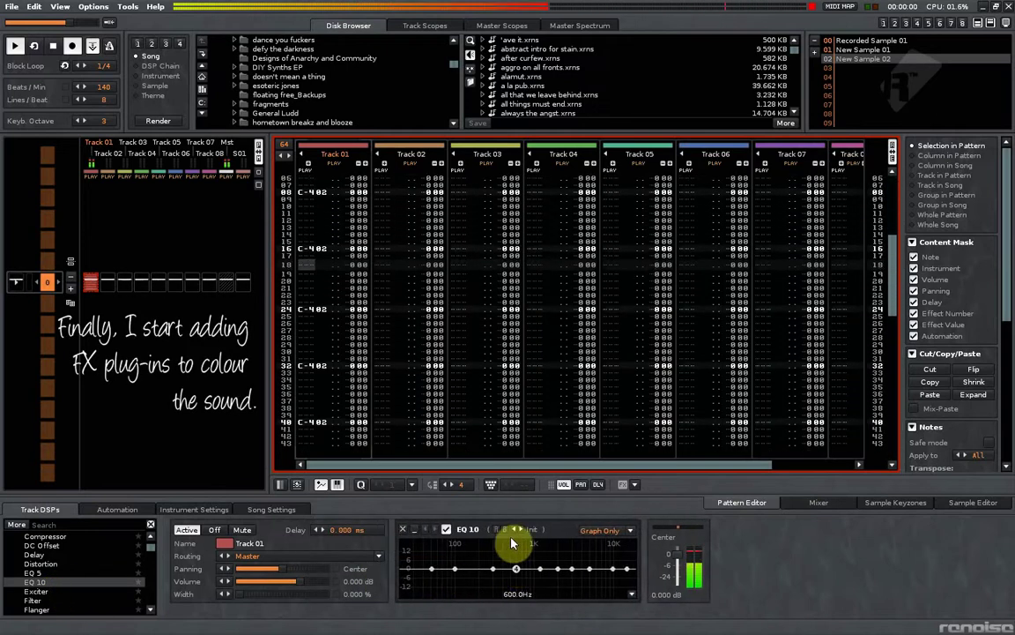
click(579, 26)
click(520, 25)
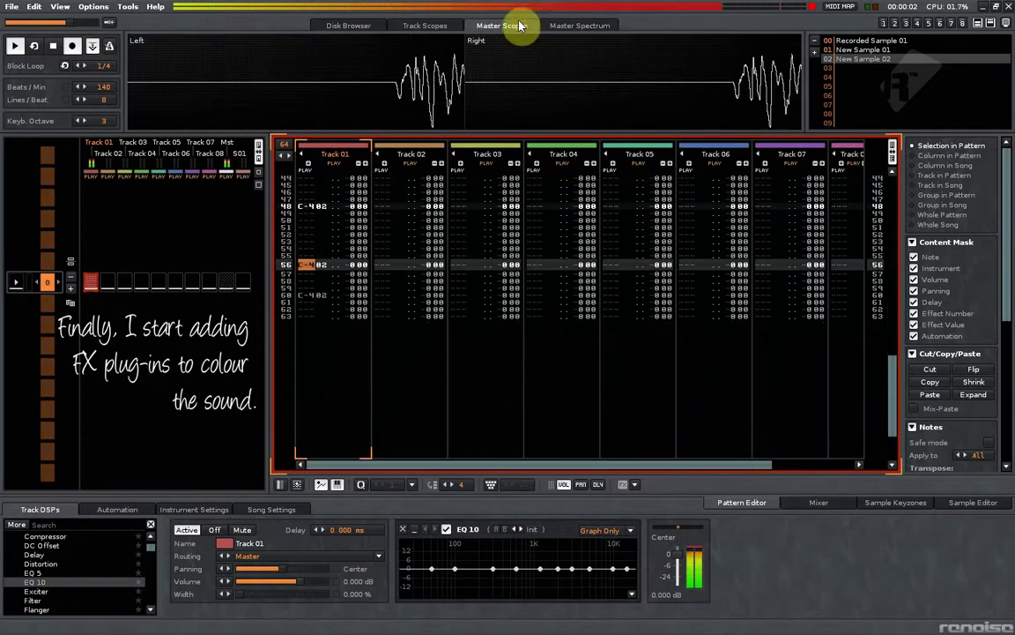
click(604, 25)
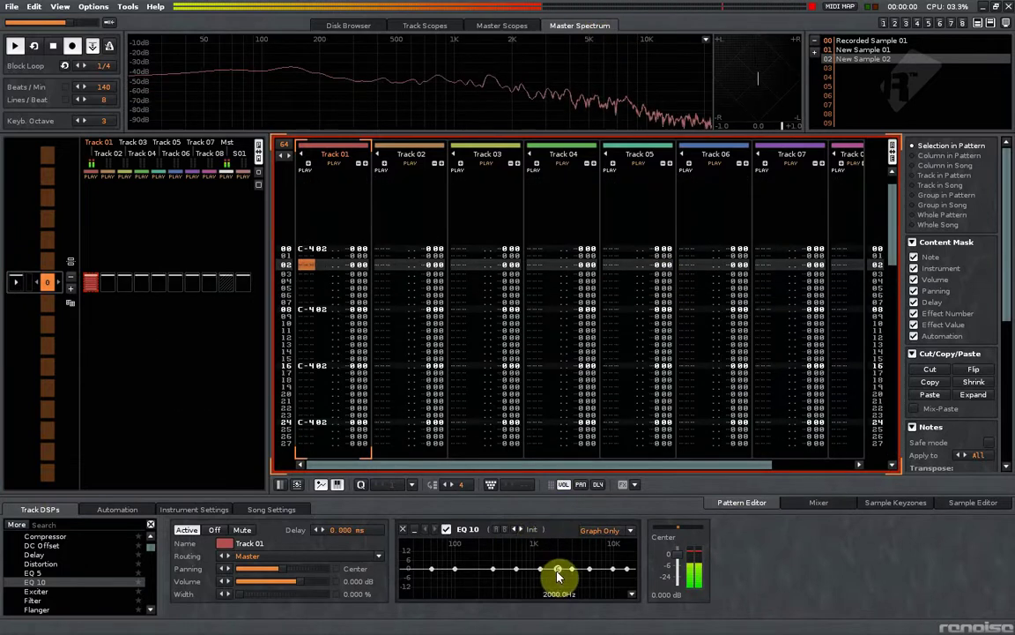
mouse_move(608, 571)
mouse_down()
mouse_move(620, 601)
mouse_move(627, 580)
mouse_up()
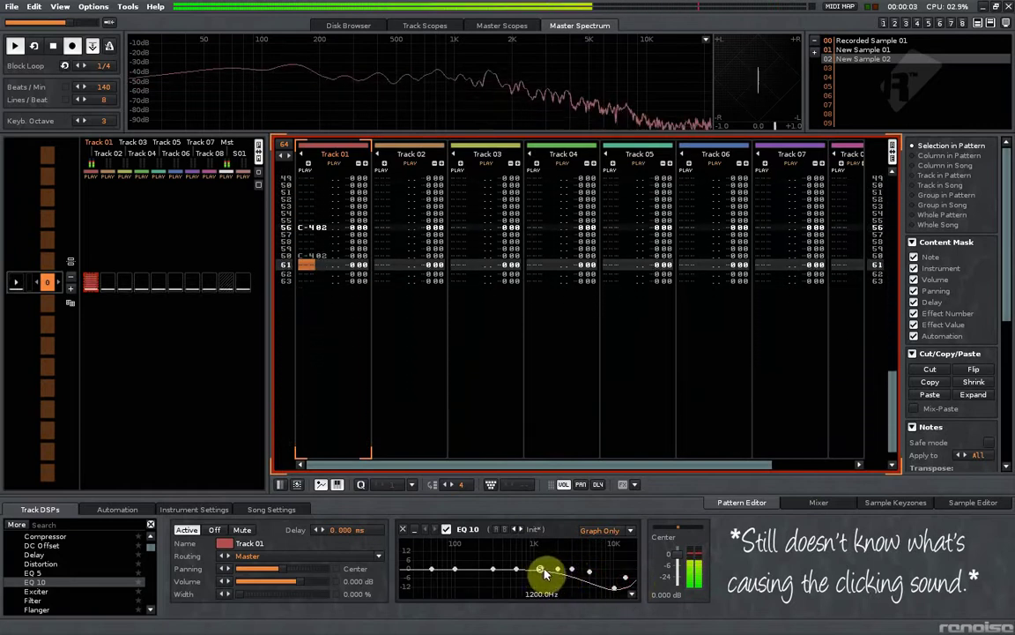
drag(557, 569, 567, 584)
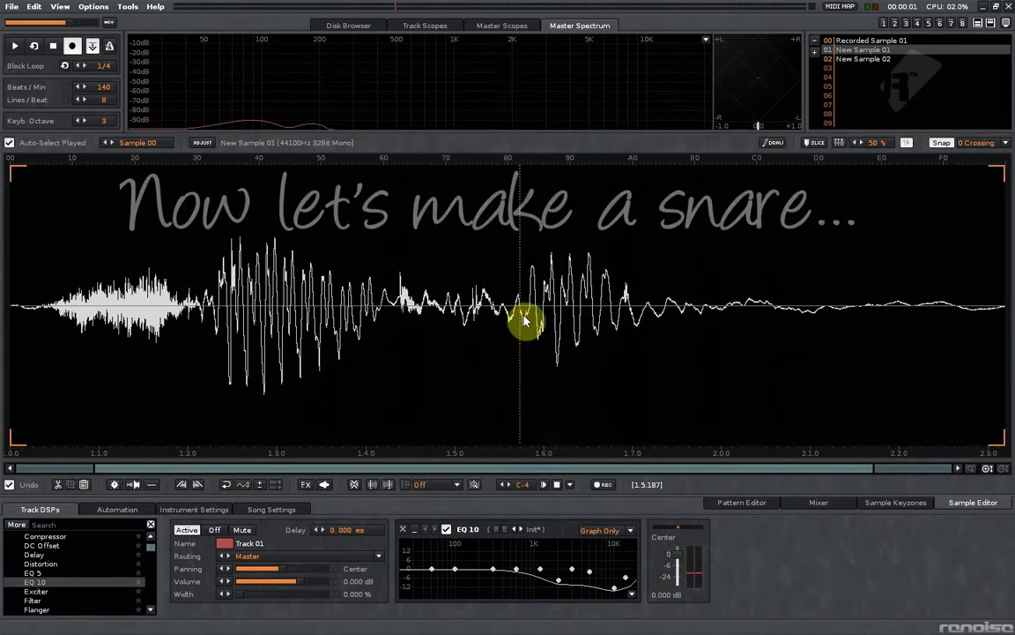
Select the second half of New Sample 01's waveform from 1.5.51 to the end and audition the selection
drag(523, 322, 996, 326)
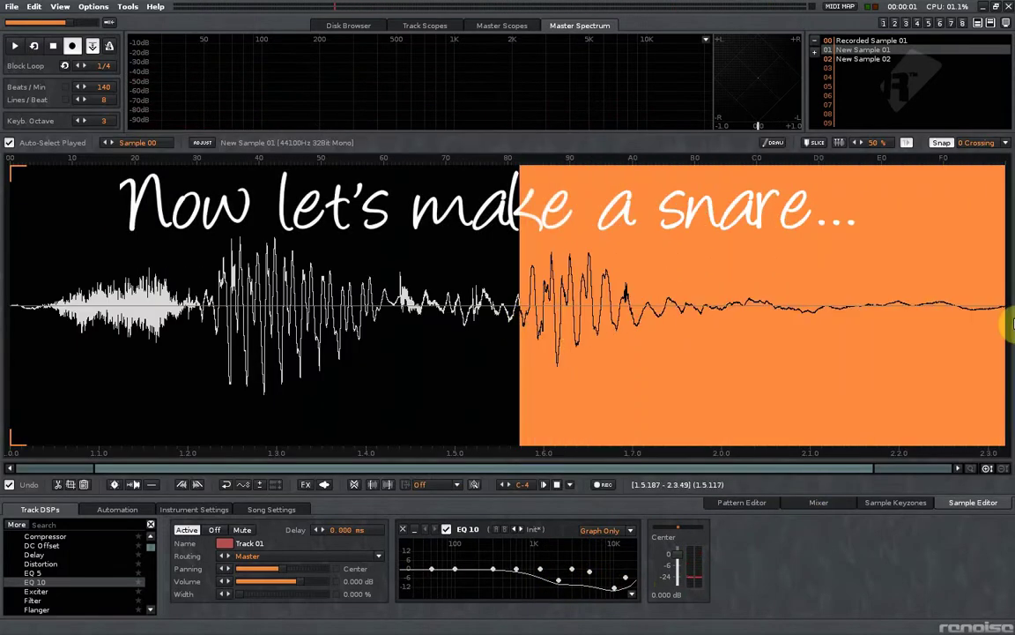
click(544, 485)
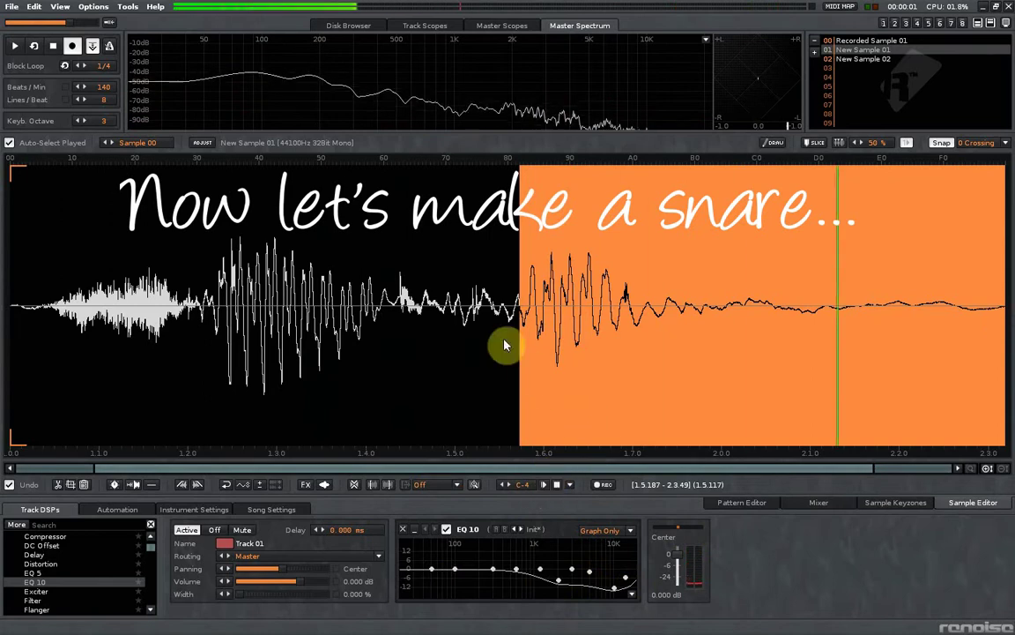
drag(480, 306, 560, 308)
drag(675, 311, 1012, 311)
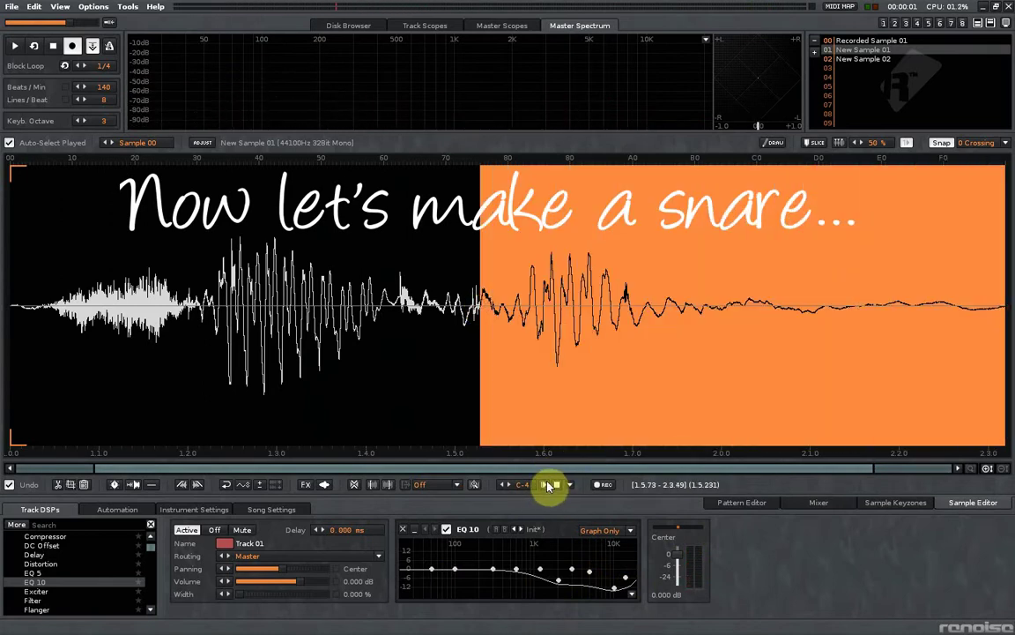
drag(474, 320, 693, 308)
drag(851, 304, 697, 447)
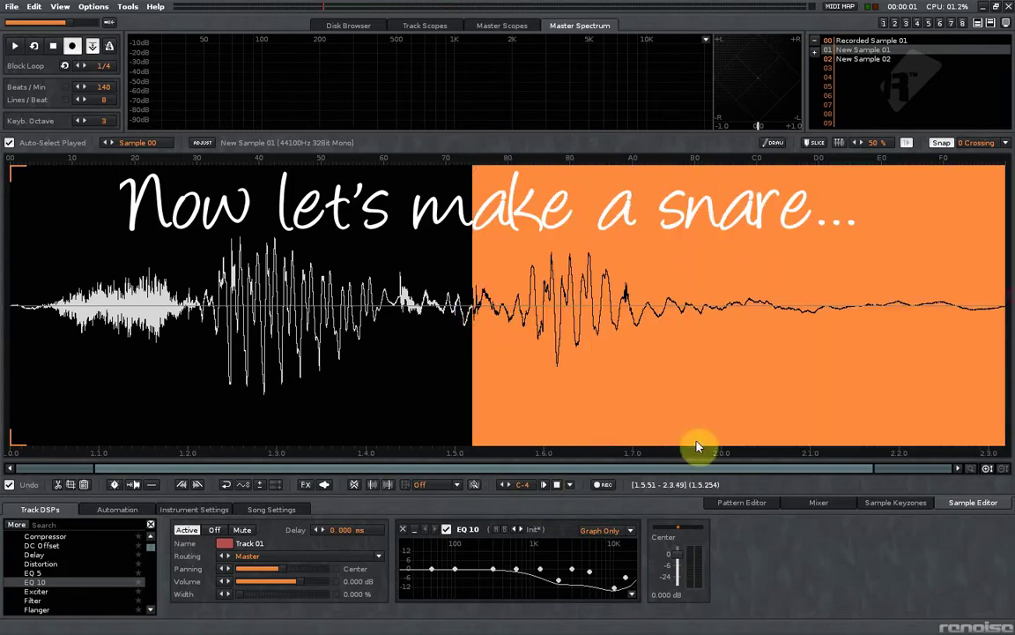
click(544, 485)
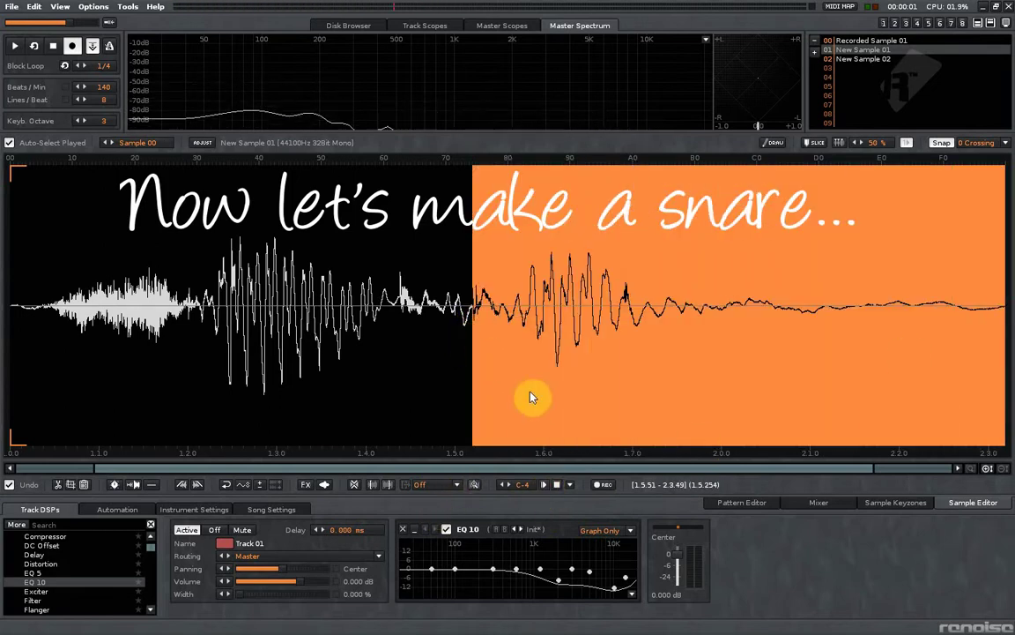
Paste the copied waveform section into empty instrument slot 03 and audition it
click(882, 69)
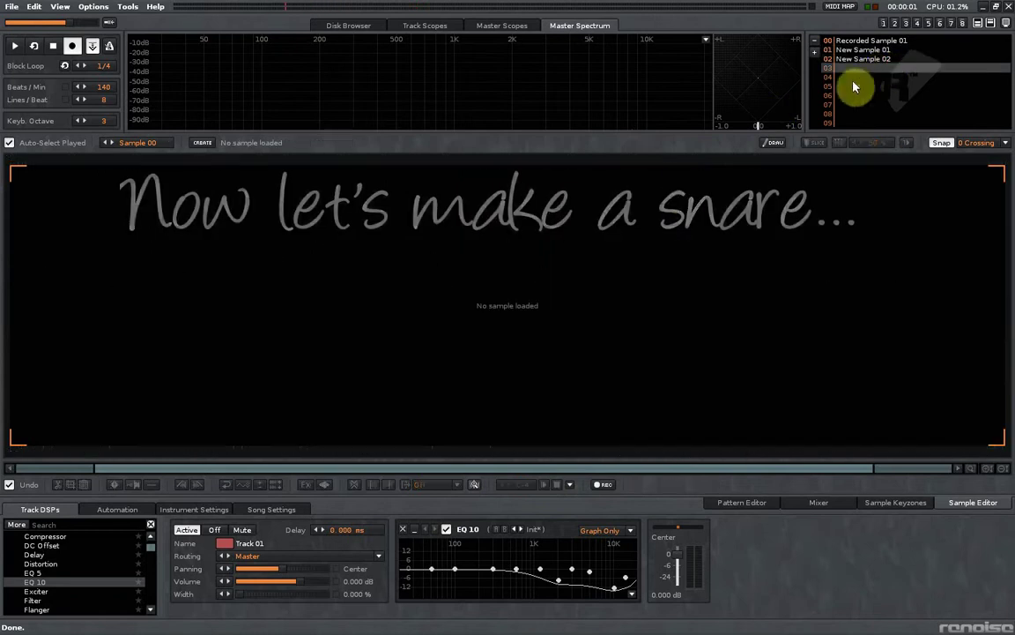
key(ctrl+v)
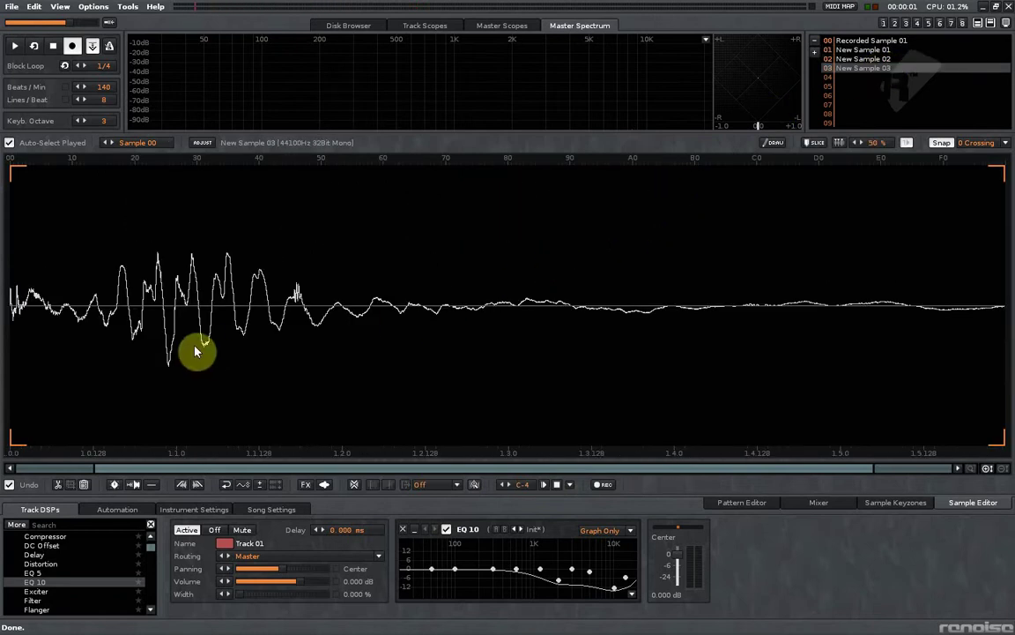
key(q)
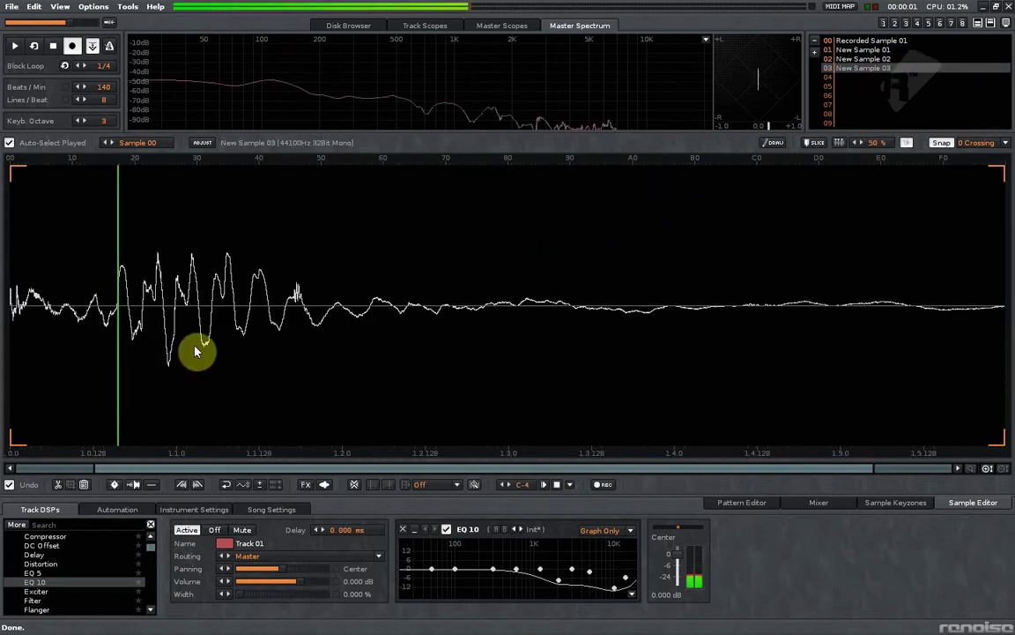
Duplicate the sample of instrument 03 twice so that it has three layers
click(745, 502)
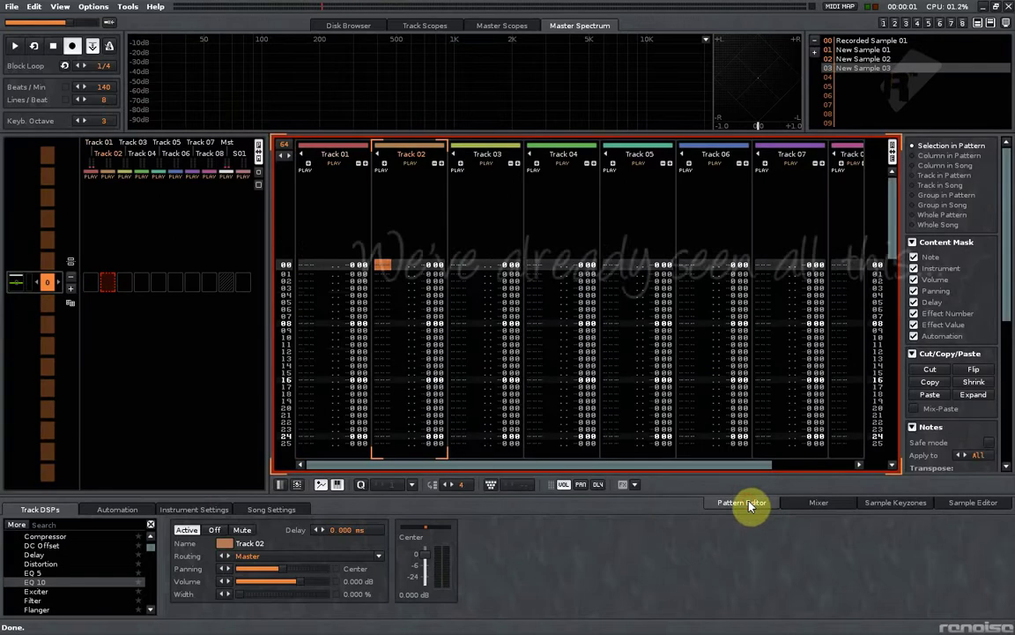
click(197, 510)
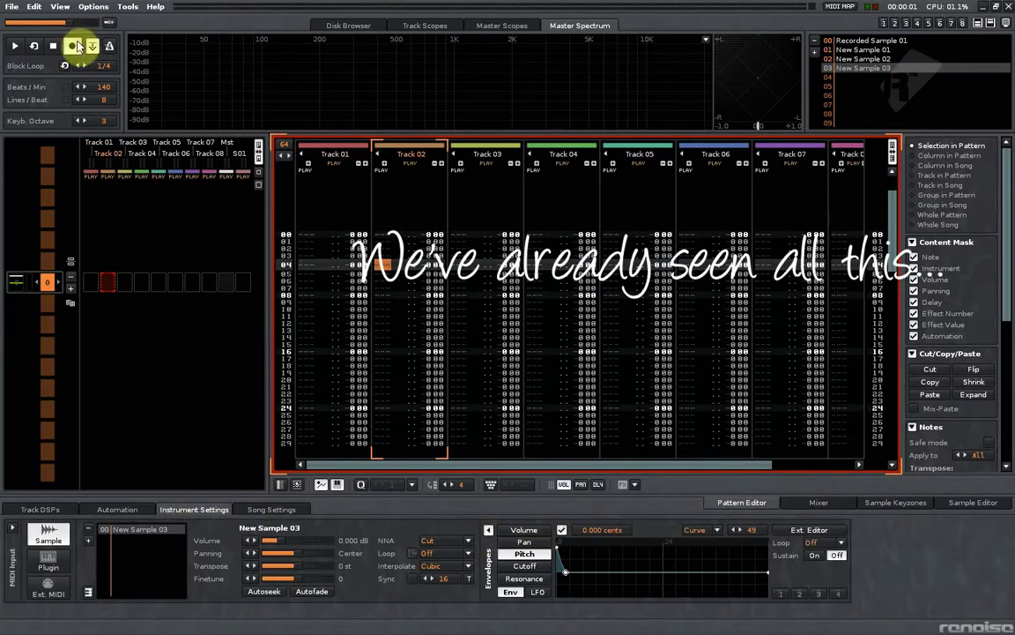
right_click(124, 525)
click(137, 540)
right_click(137, 540)
click(190, 459)
Map sample layers 01 and 02 of instrument 03 across the full keyboard from C-0 to B-9
click(895, 503)
drag(131, 525, 24, 273)
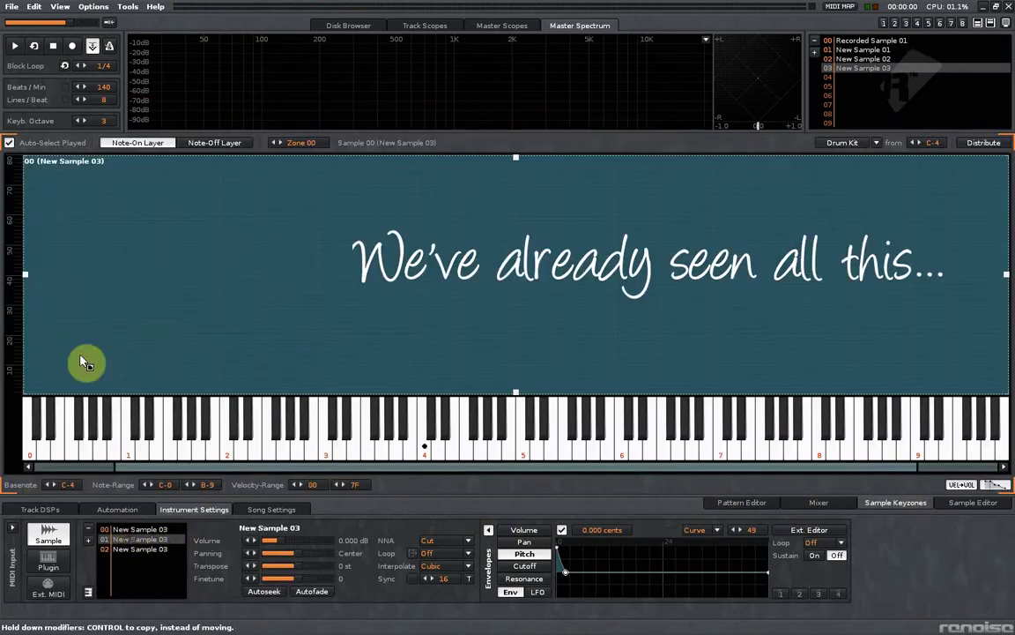
drag(111, 269, 1011, 293)
drag(152, 547, 26, 304)
drag(119, 275, 1008, 298)
Transpose snare layer 01 to -12 st and layer 02 to -3 st, auditioning the layered sound
click(145, 539)
click(152, 550)
key(q)
key(q)
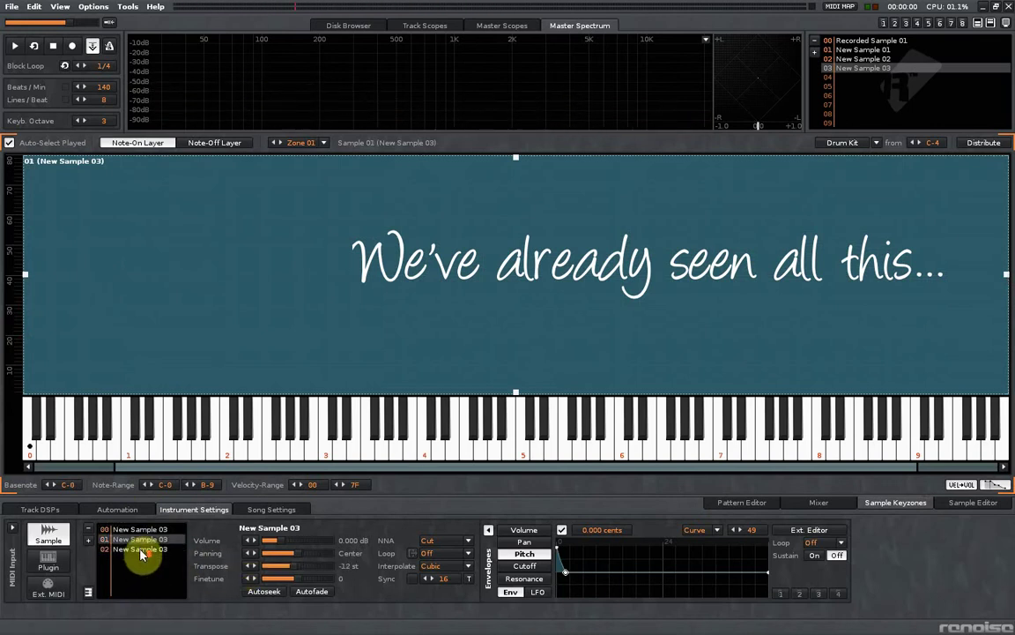
key(q)
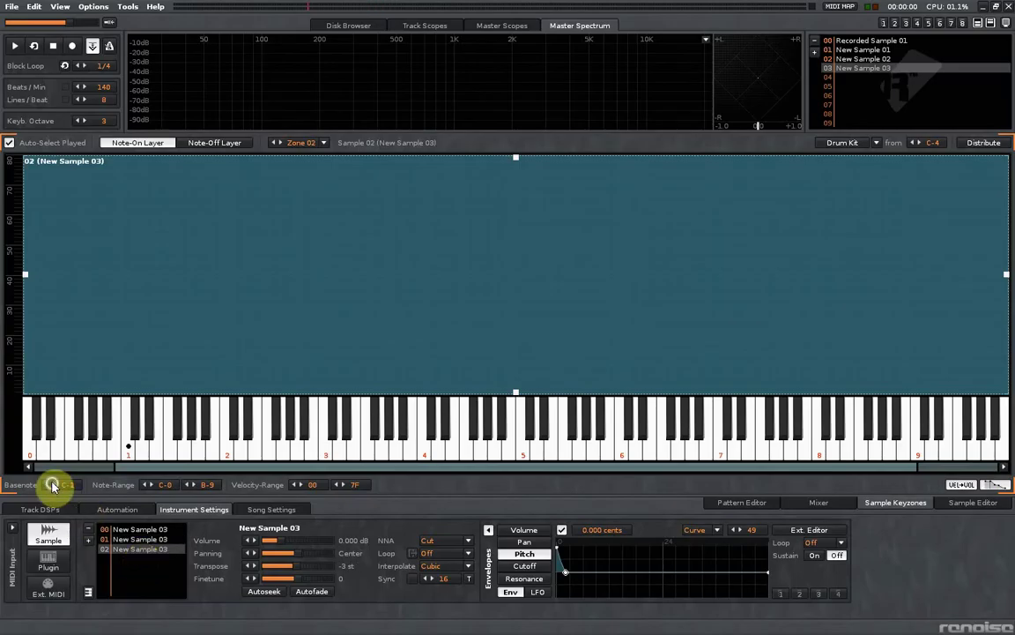
Set the base note of snare layers 01 and 02 to C-1 and audition the instrument
key(z)
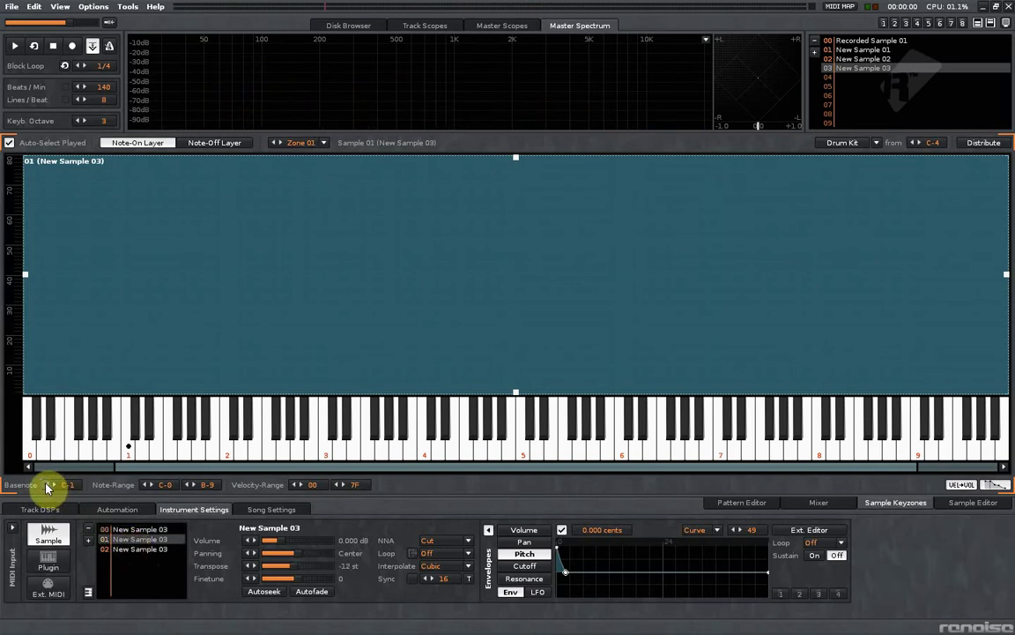
key(q)
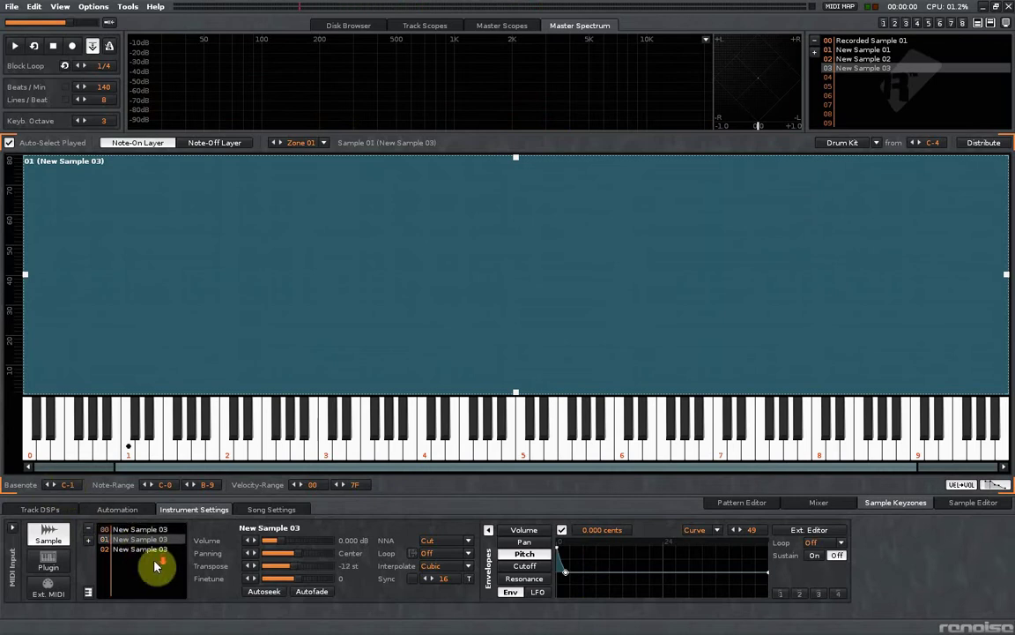
Correct the base note of layers 01 and 02 in kick instrument 02, auditioning the sound after each change
click(952, 60)
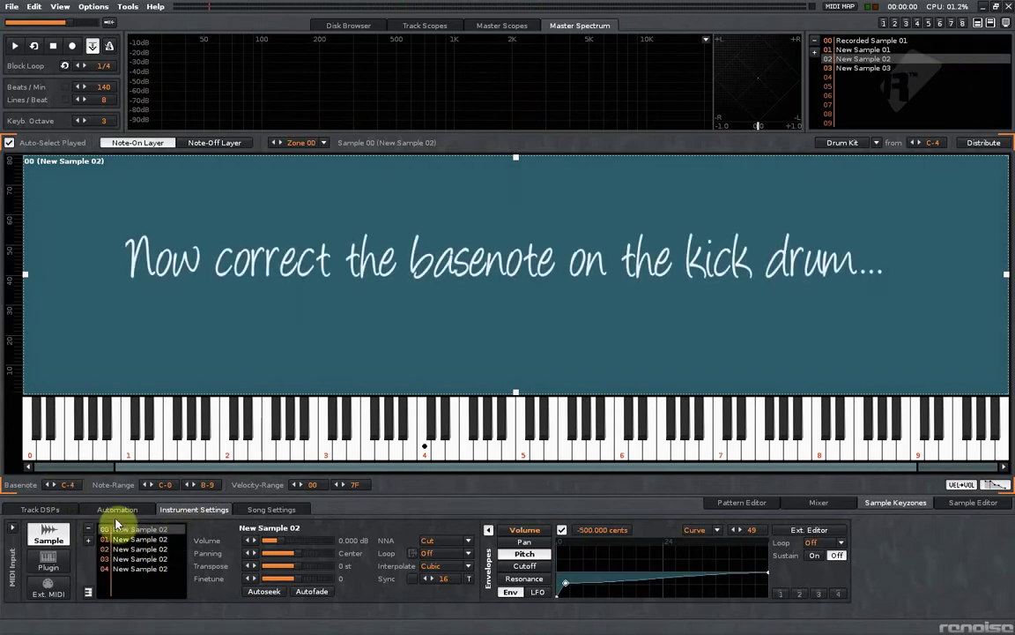
right_click(55, 486)
key(q)
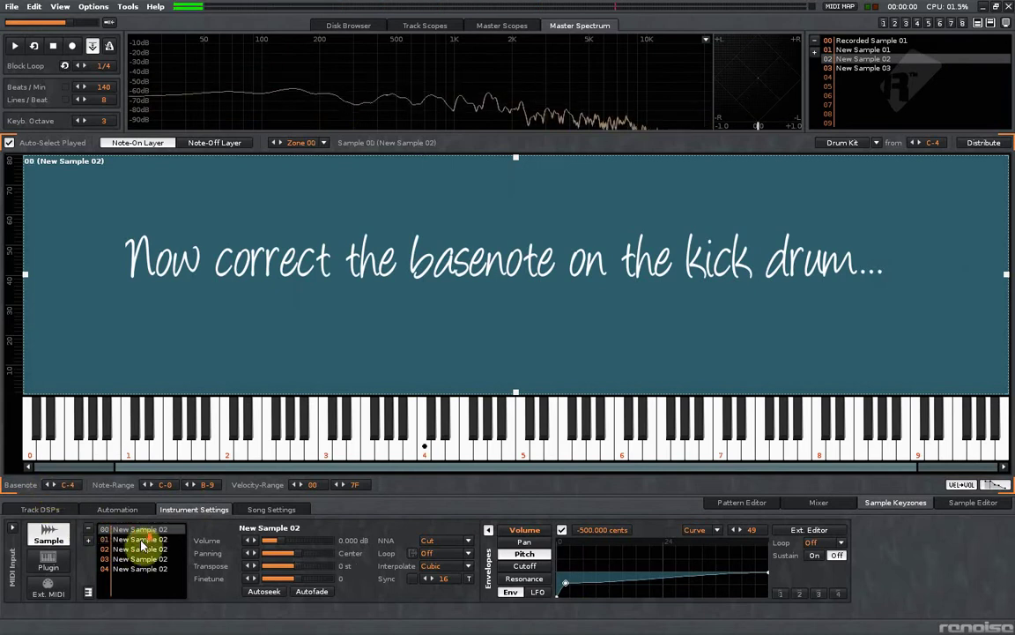
scroll(141, 542, down, 3)
click(140, 546)
right_click(55, 485)
right_click(54, 486)
key(q)
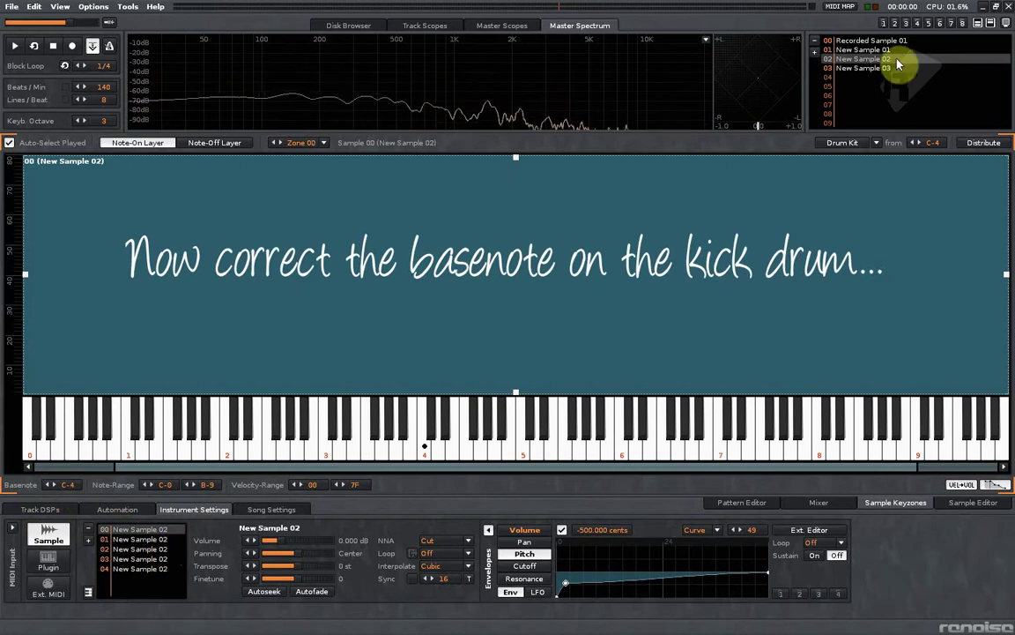
Set the base note of kick layer 01 to C-2 and of layers 03 and 04 to C-4, then audition the kick
click(141, 560)
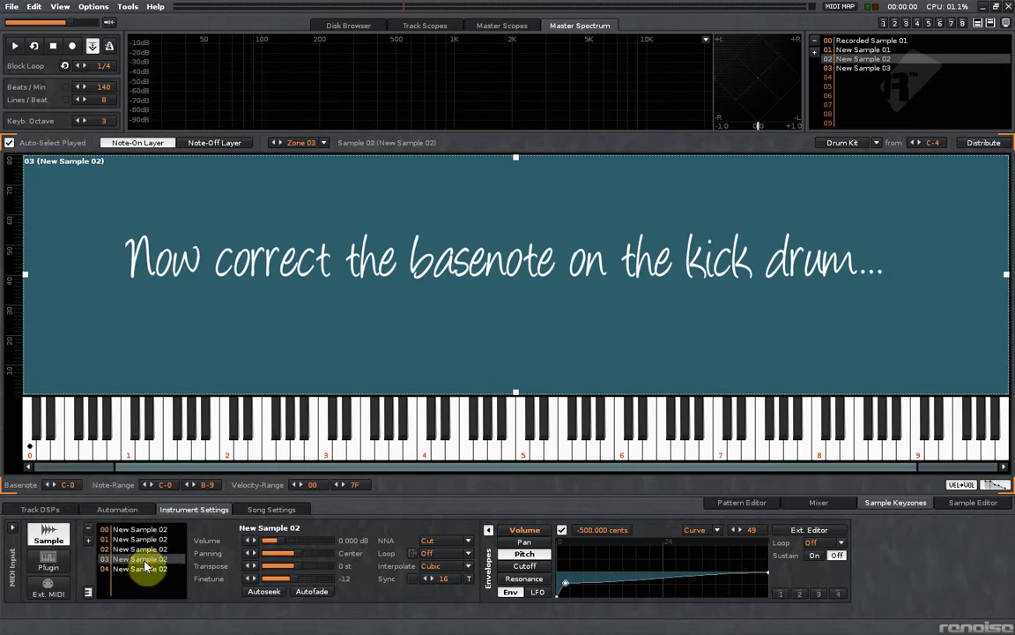
key(q)
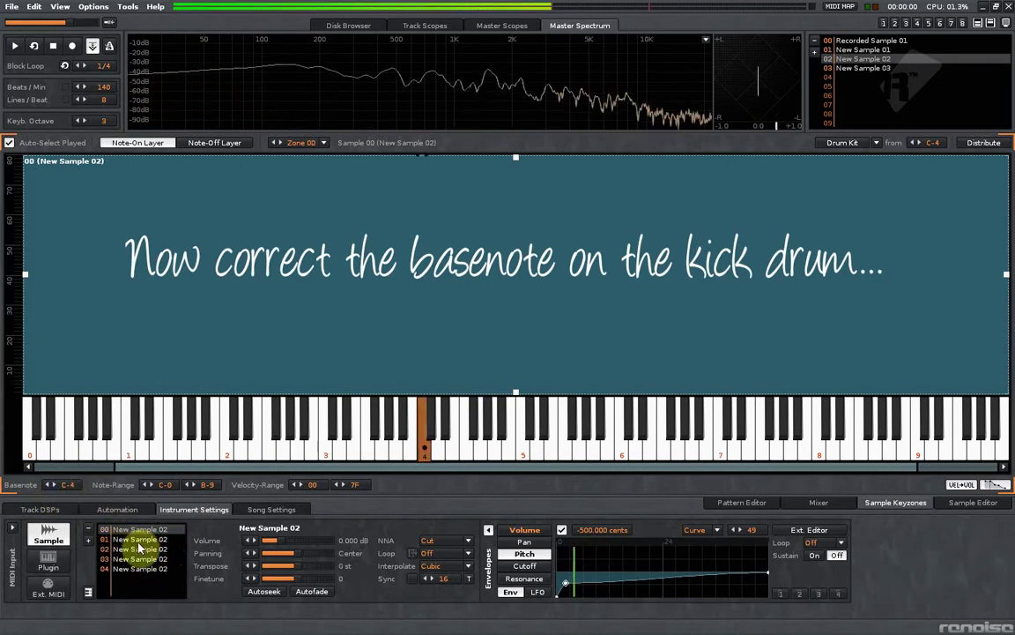
click(141, 539)
right_click(56, 482)
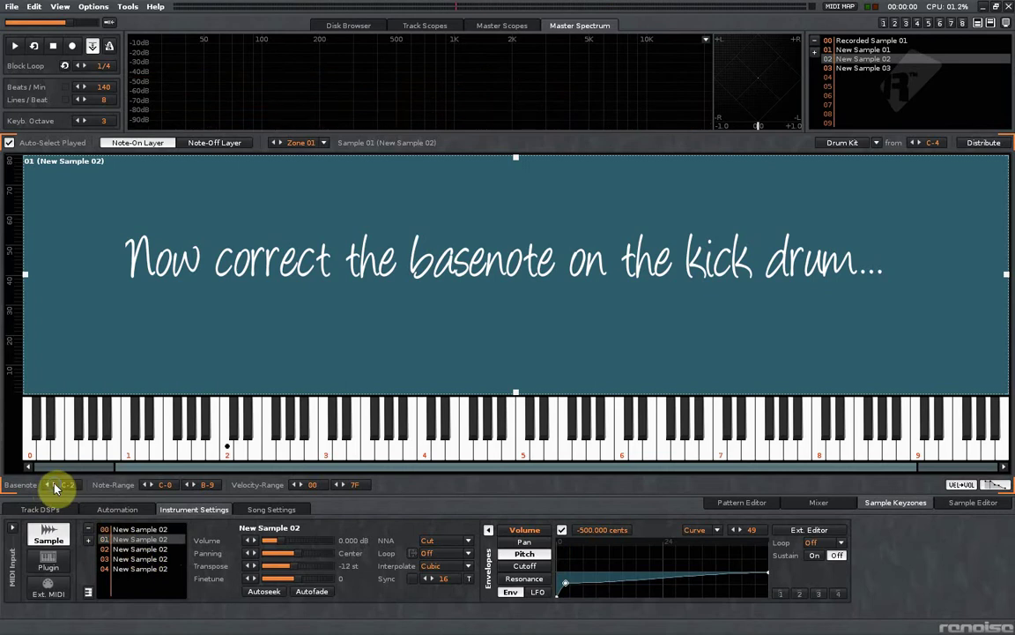
click(138, 558)
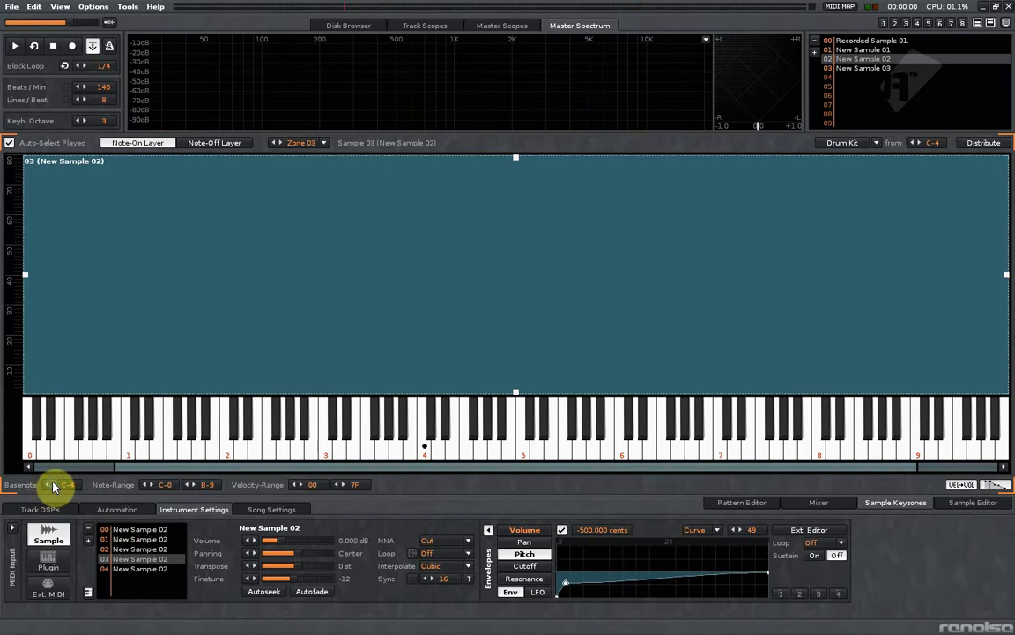
key(q)
scroll(163, 577, down, 2)
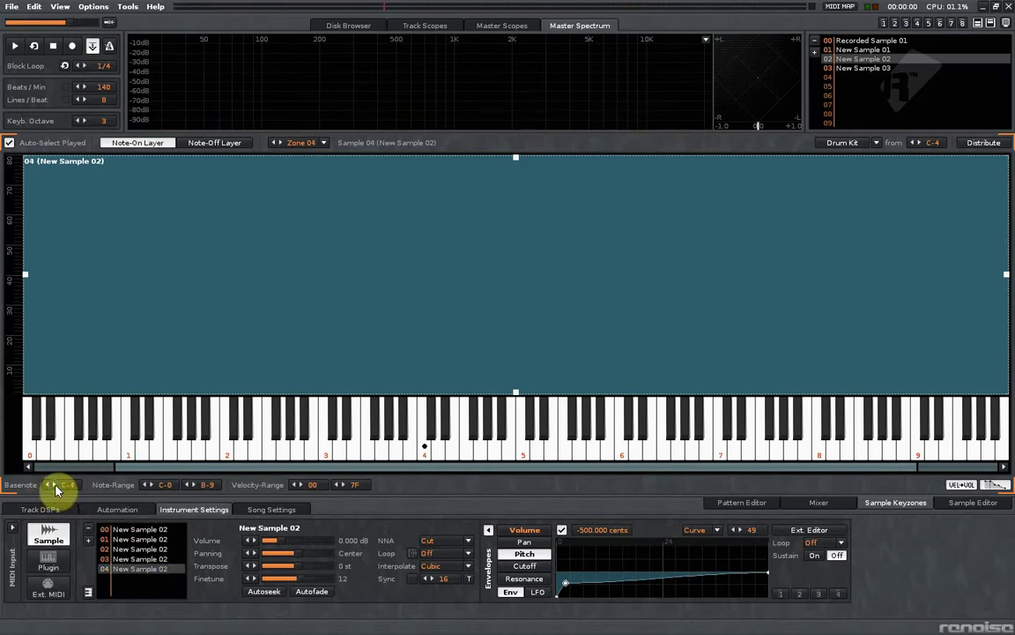
key(q)
key(q)
key(z)
key(q)
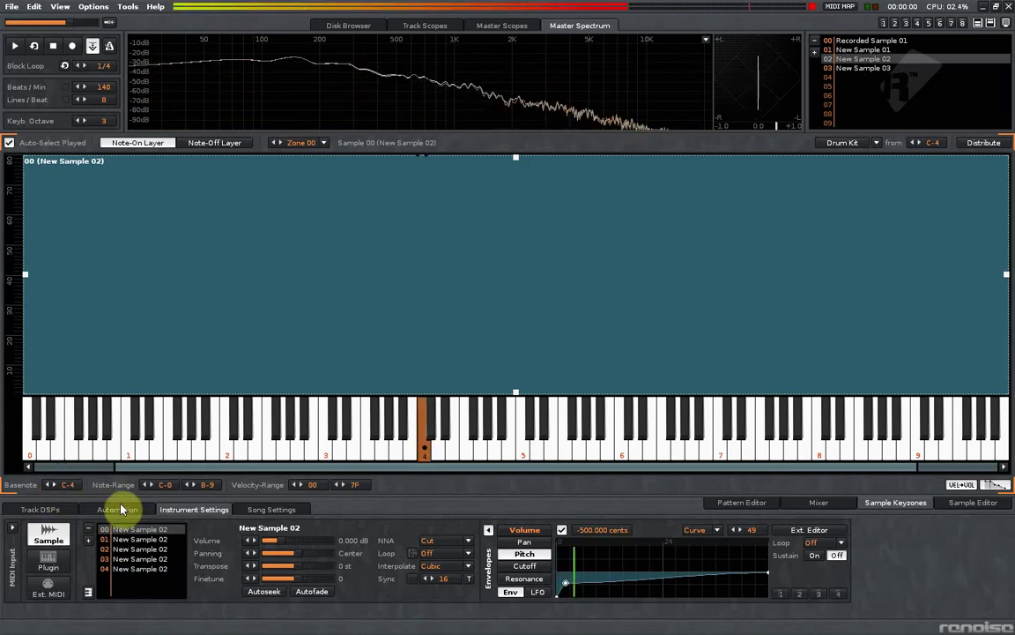
key(q)
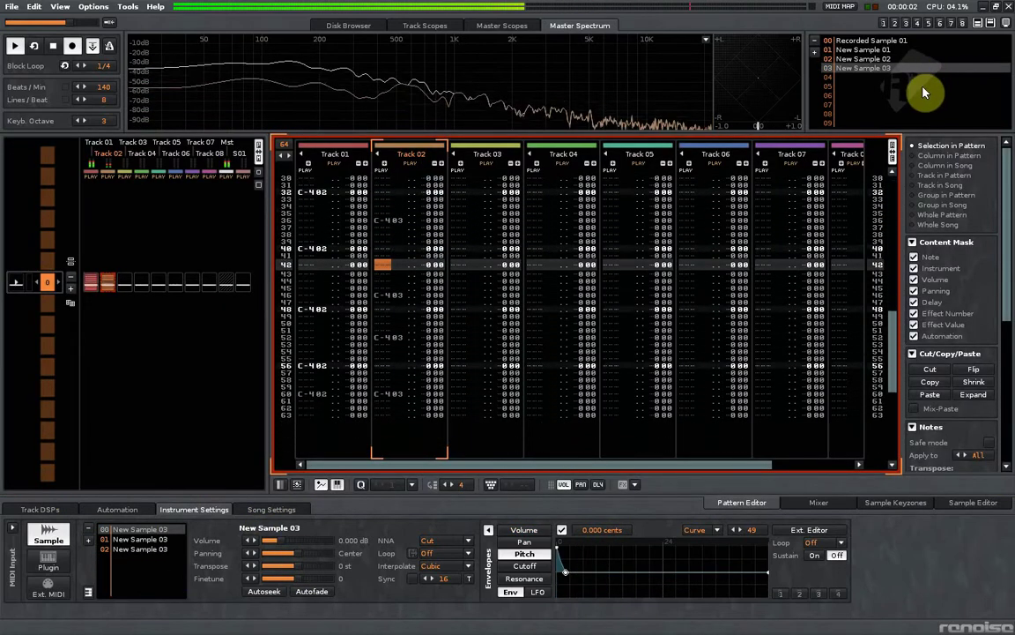
Lower the kick layer volumes during playback: layer 01 to about -5 dB, 02 to about -3.4 dB and 03 to about -3.9 dB
scroll(924, 92, up, 1)
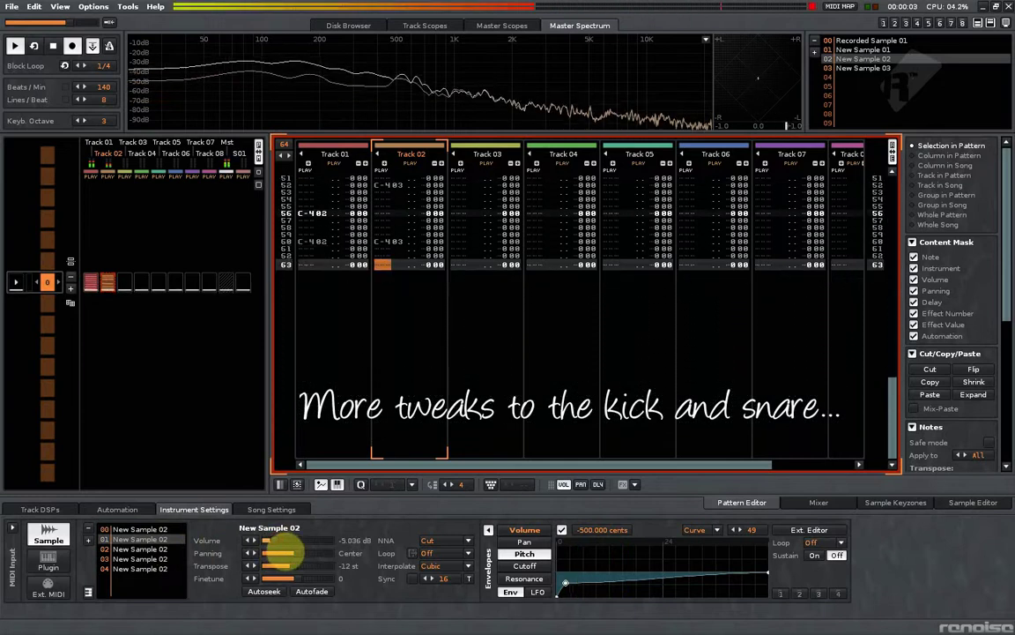
click(164, 551)
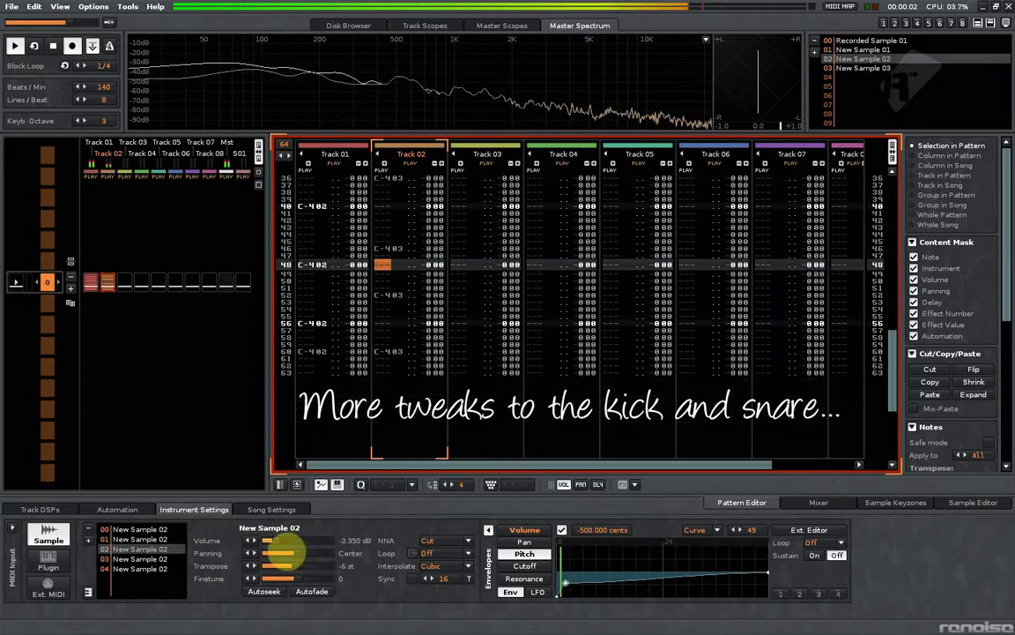
click(160, 558)
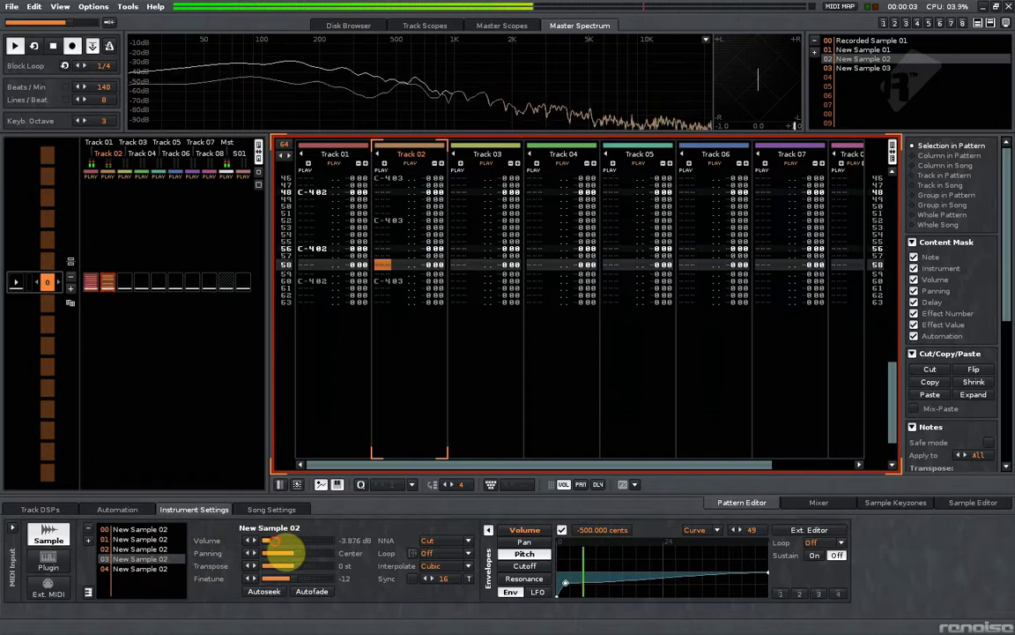
click(164, 570)
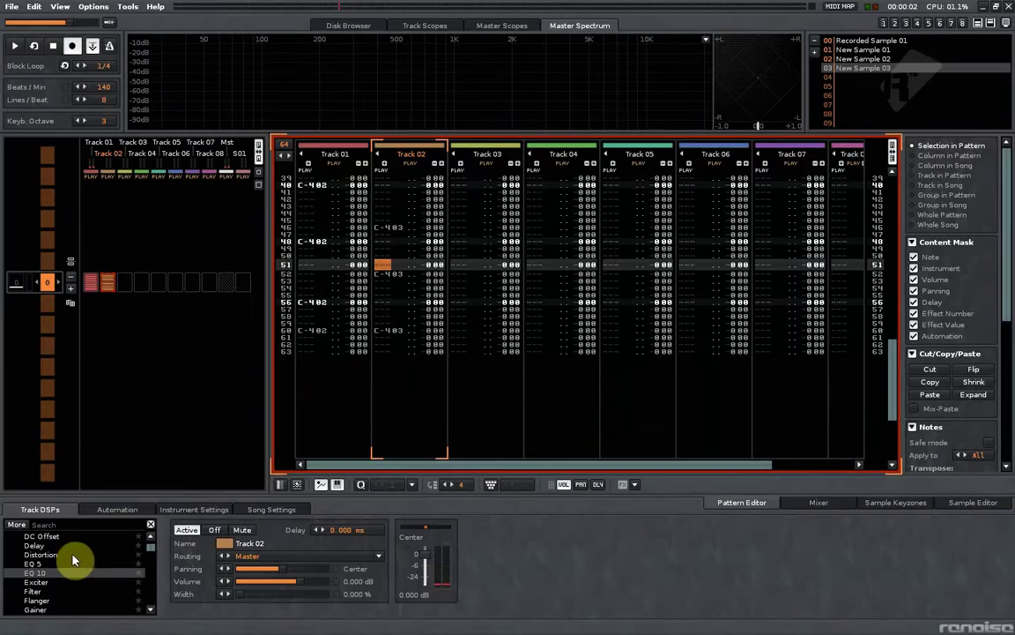
Add Distortion with 30 % drive to snare Track 02 and insert EQ 10 before it with the low frequencies rolled off
double_click(73, 555)
key(space)
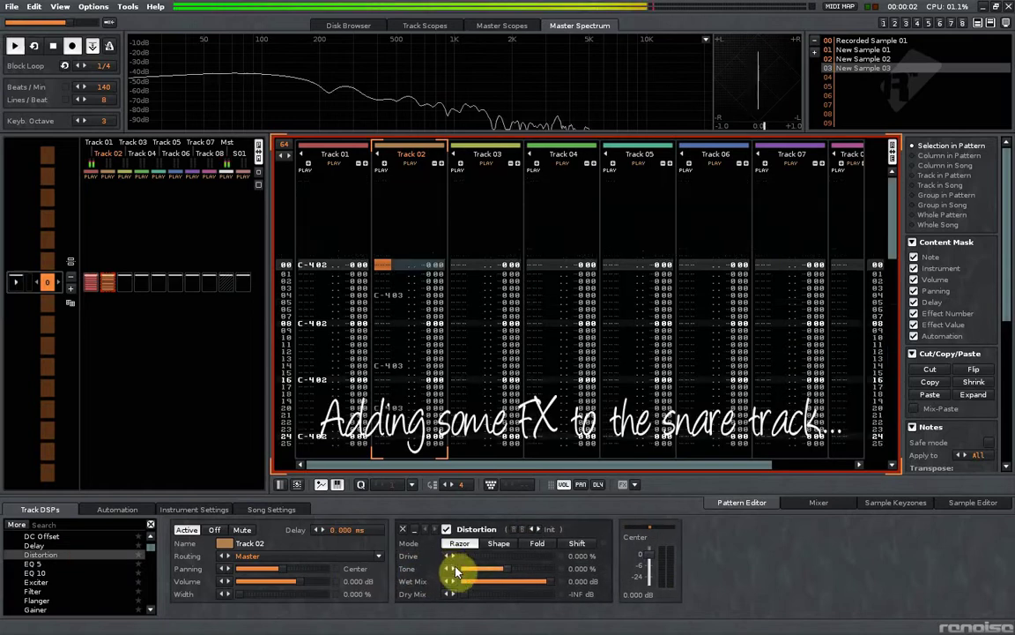
click(456, 558)
click(454, 558)
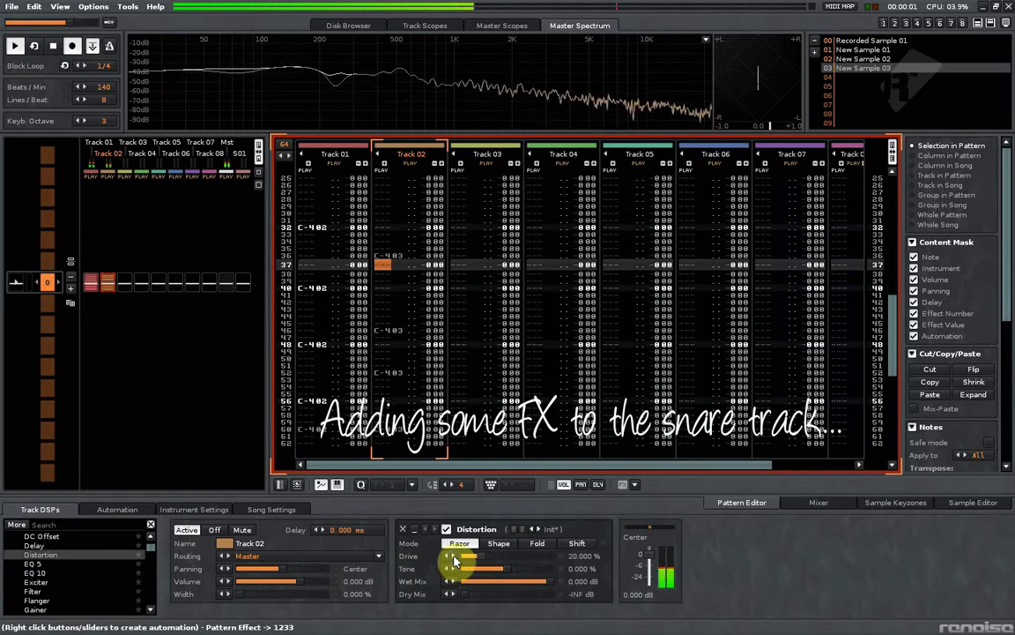
click(453, 558)
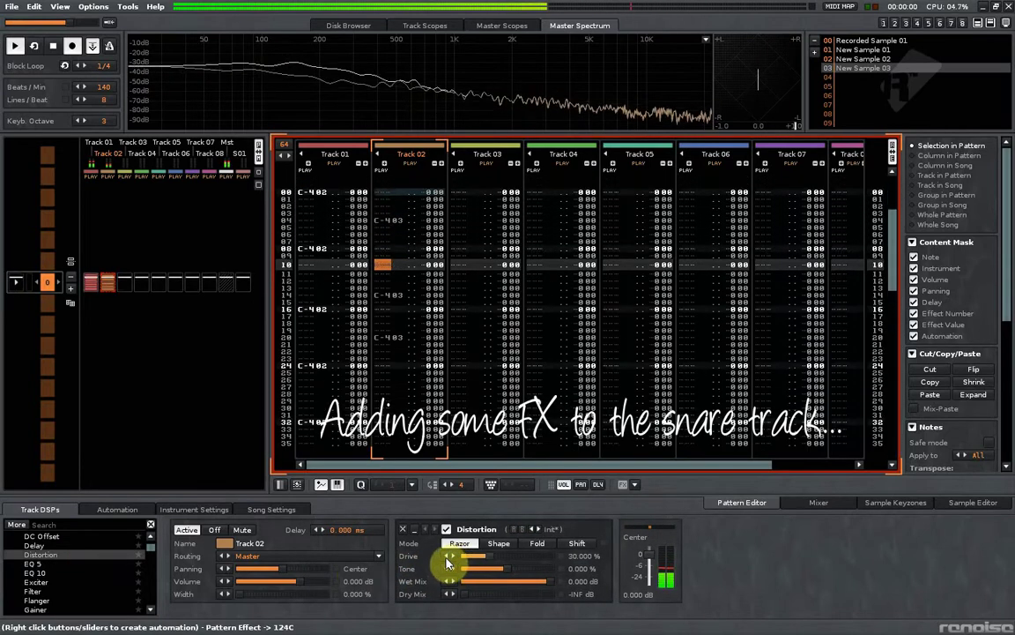
scroll(57, 575, down, 1)
drag(52, 567, 436, 598)
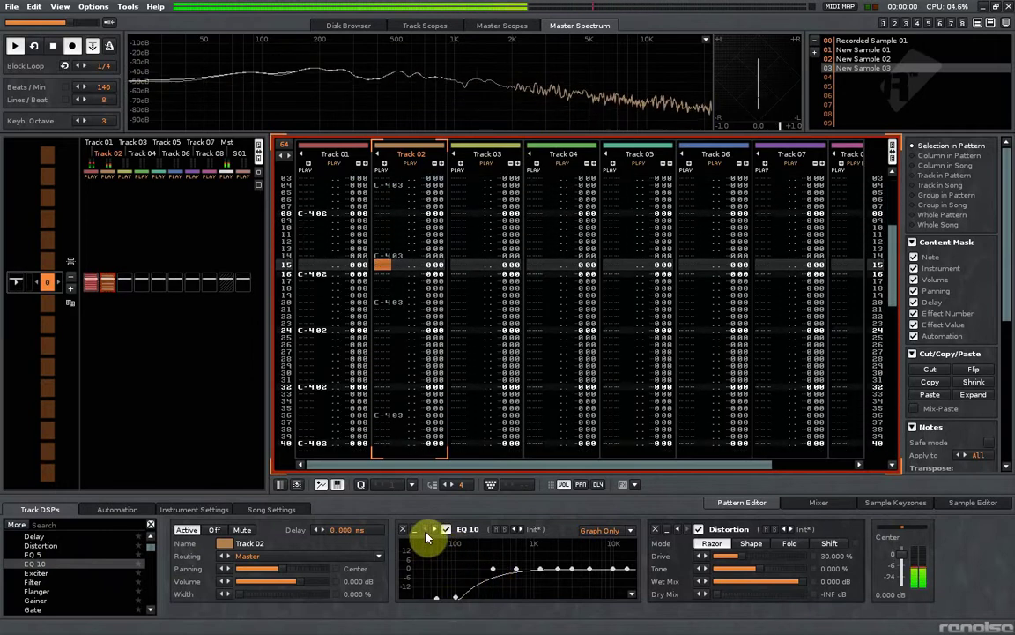
Insert LofiMat between EQ 10 and Distortion on Track 02 and set its bit crunch to 10 Bit during playback
scroll(76, 575, down, 2)
scroll(75, 576, down, 4)
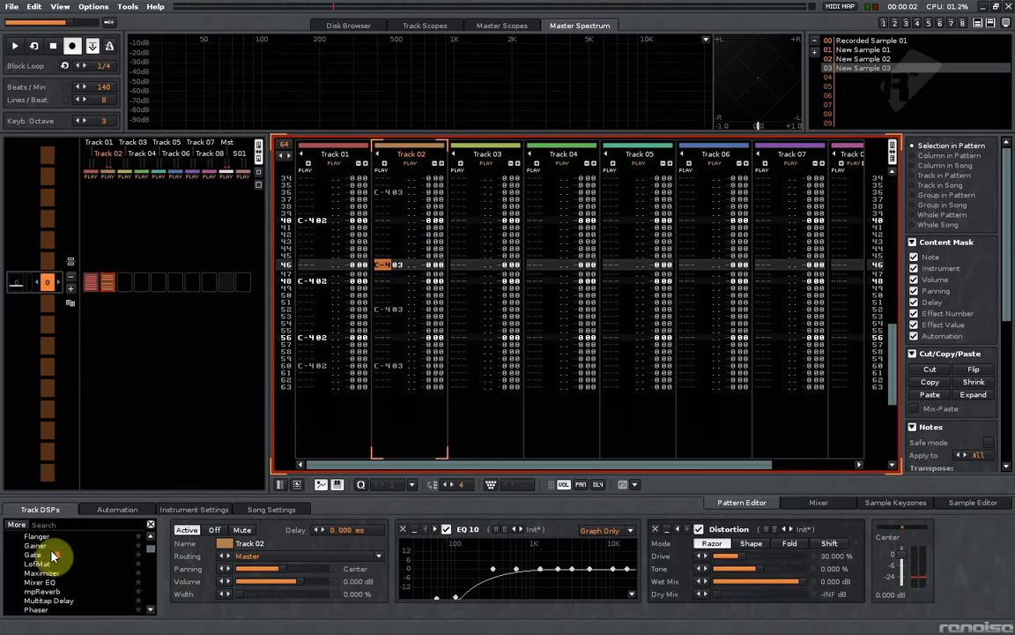
drag(58, 562, 635, 561)
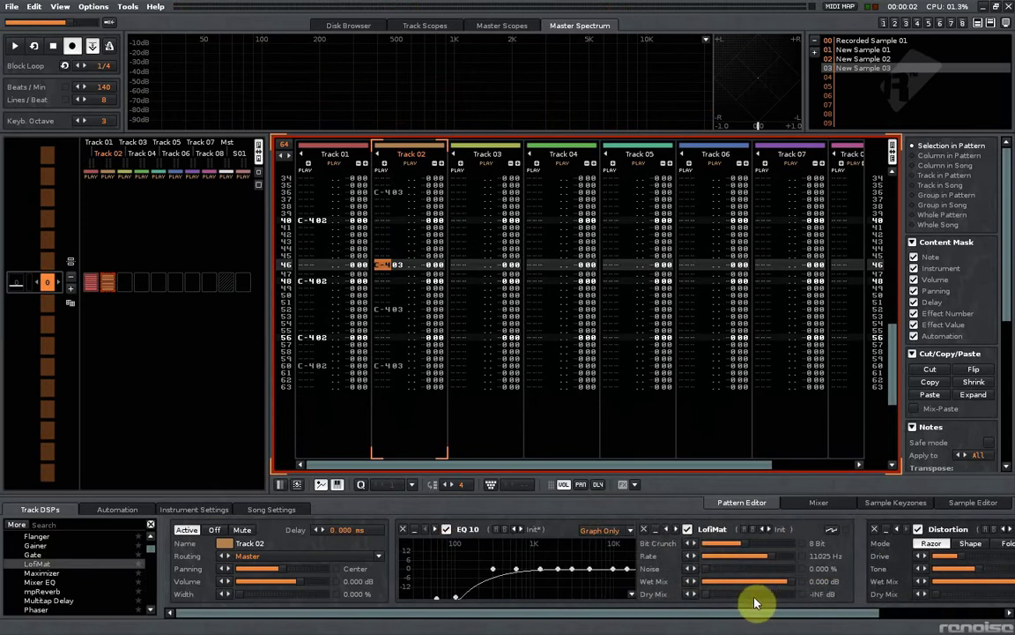
key(space)
click(703, 545)
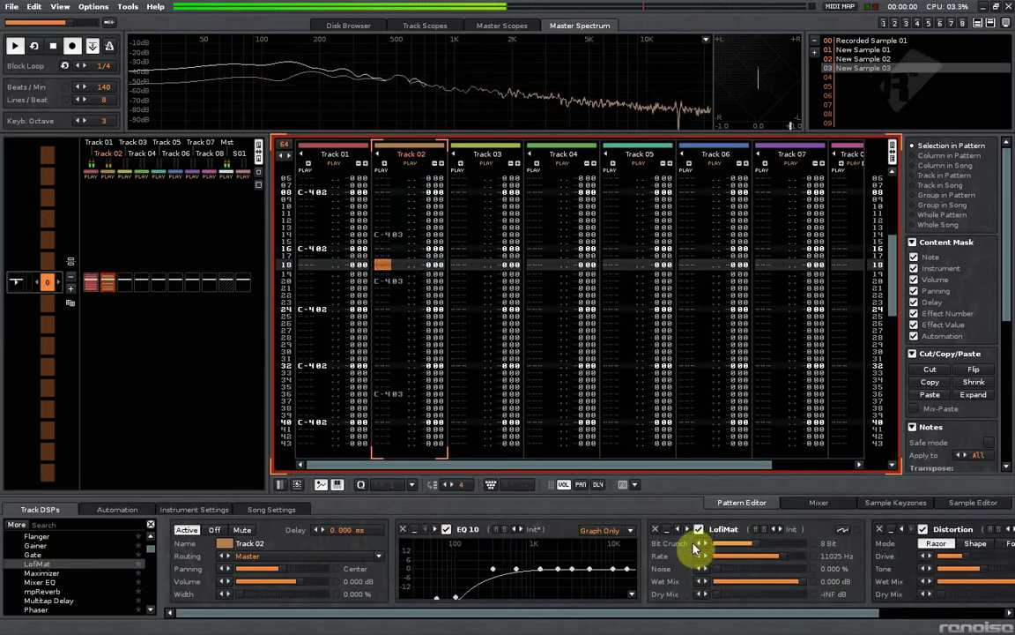
click(704, 545)
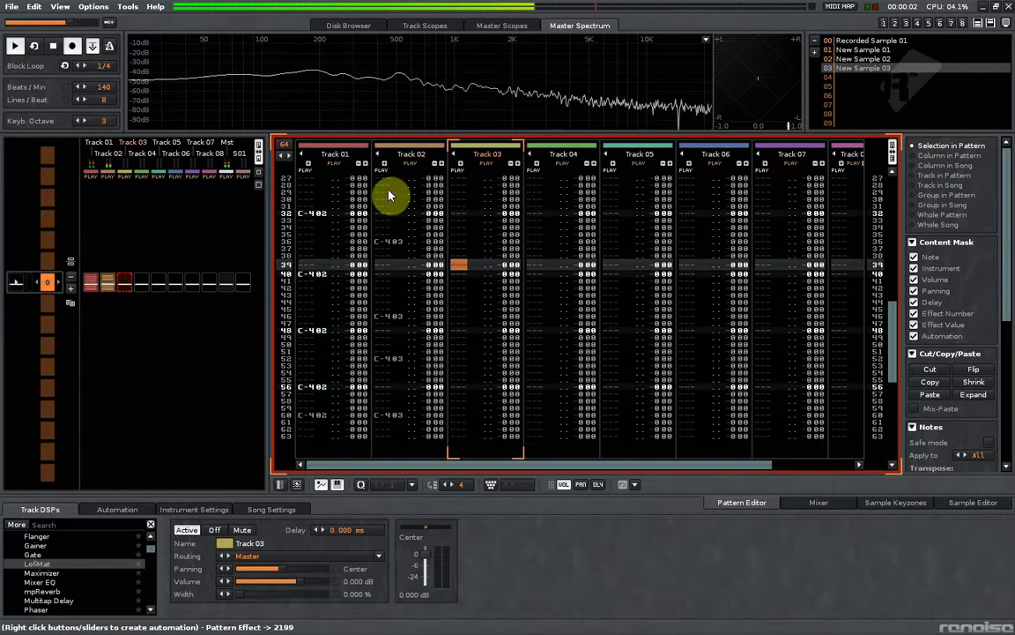
Solo Track 02, roll off the highest bands of its EQ 10 and reduce the Distortion drive to about 24 %
key(ctrl+backslash)
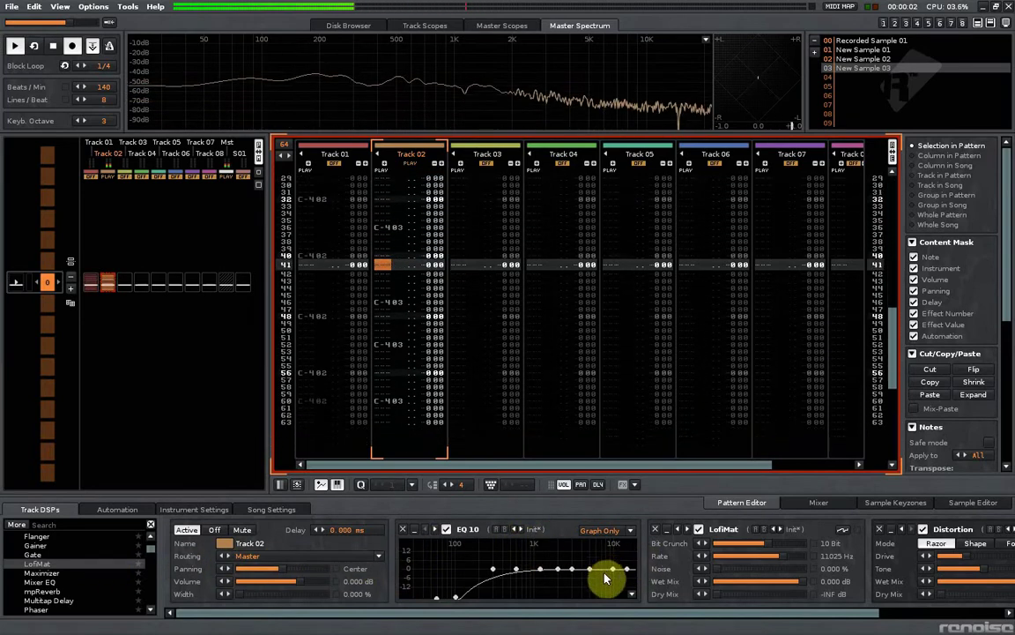
drag(630, 569, 611, 579)
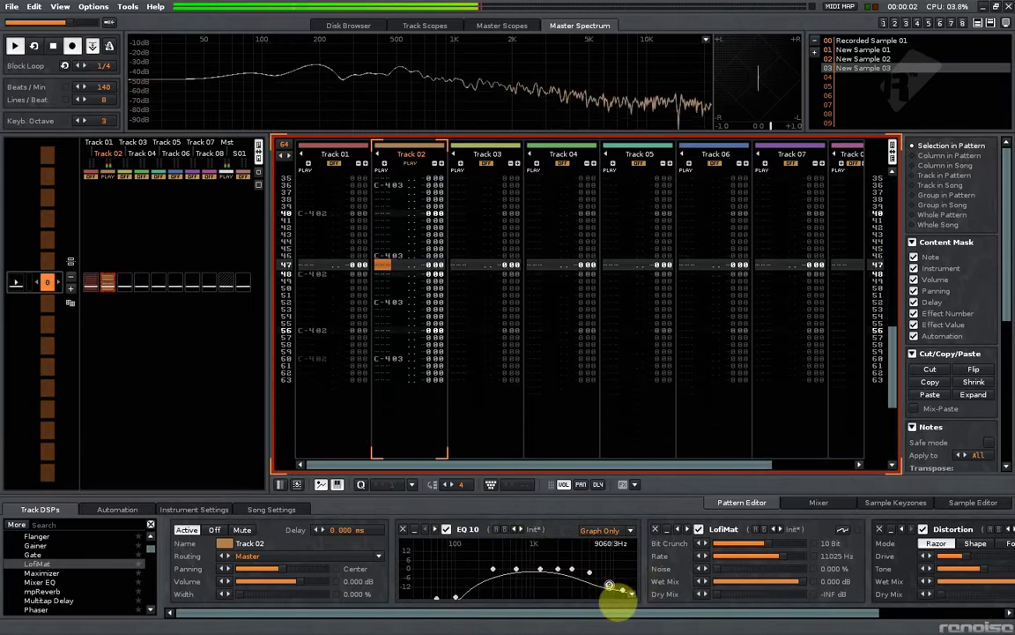
scroll(816, 580, right, 3)
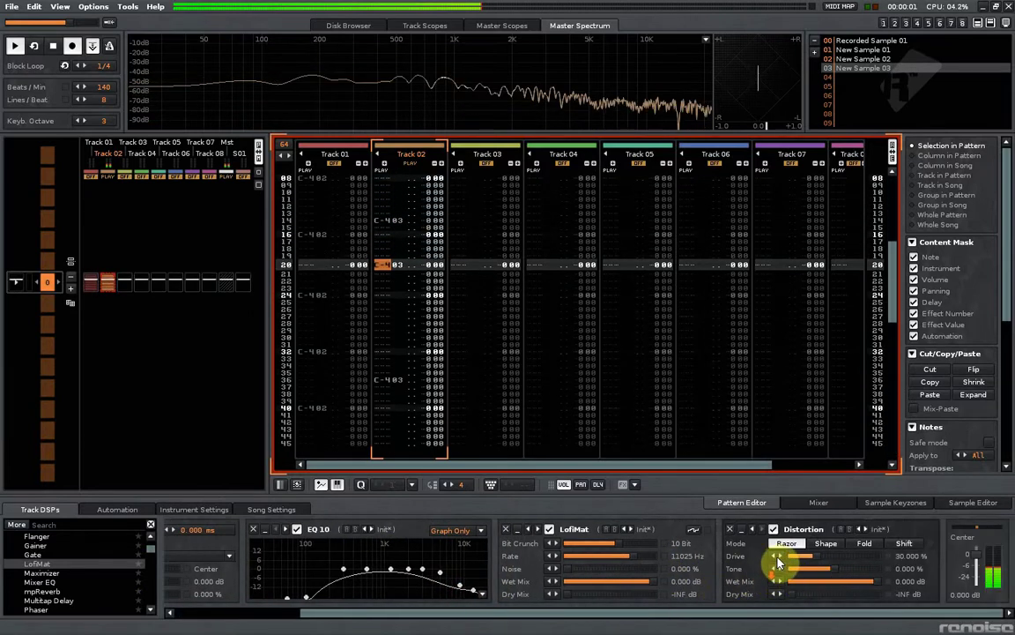
click(781, 557)
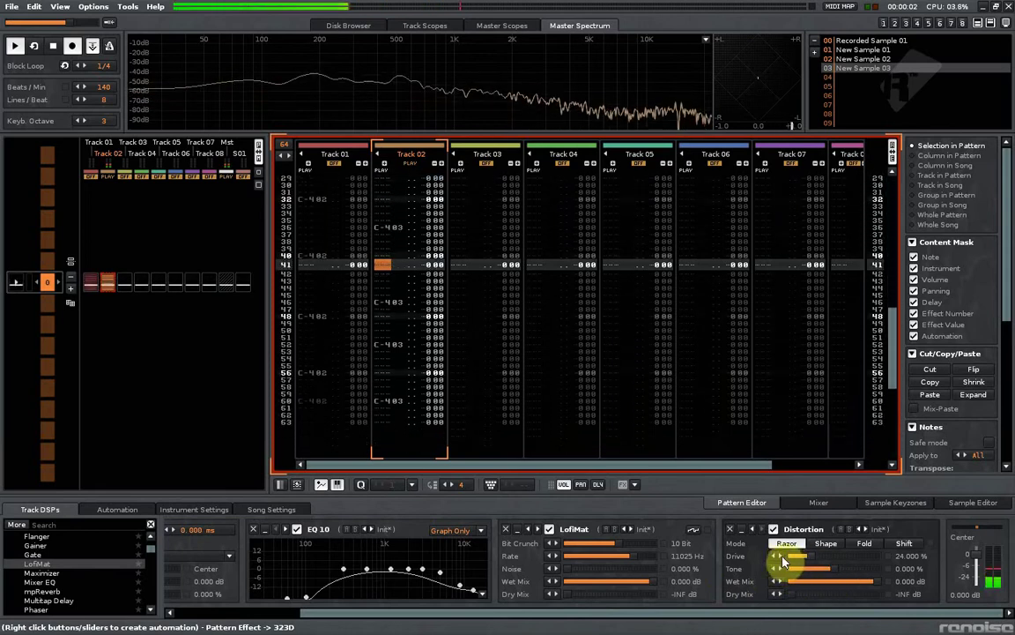
click(775, 557)
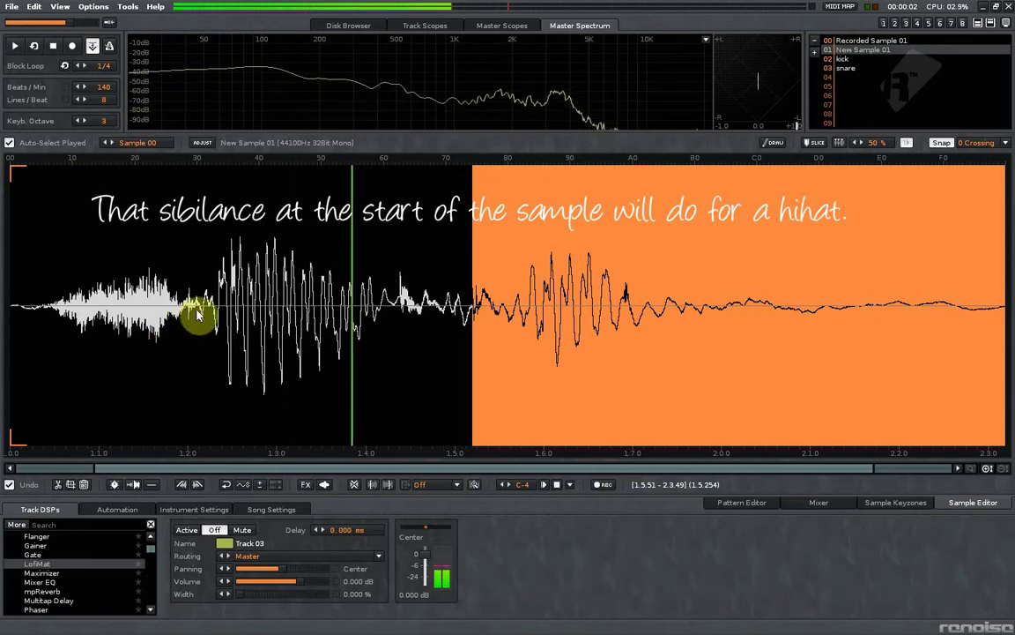
Select the sibilant start of New Sample 01 up to 1.2.44, preview it and copy it into instrument slot 04
drag(203, 316, 2, 315)
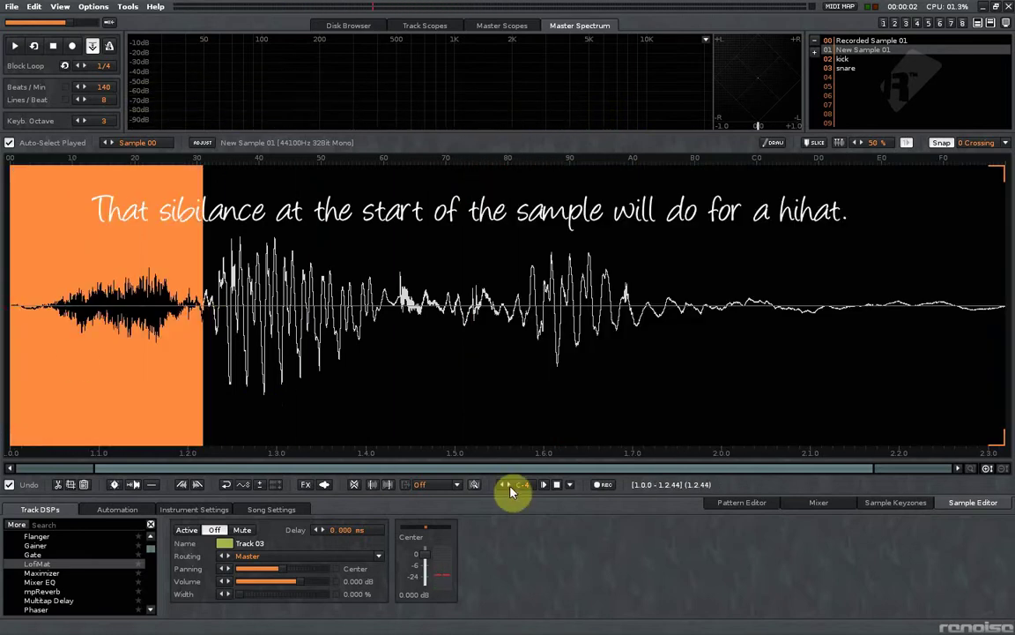
click(543, 485)
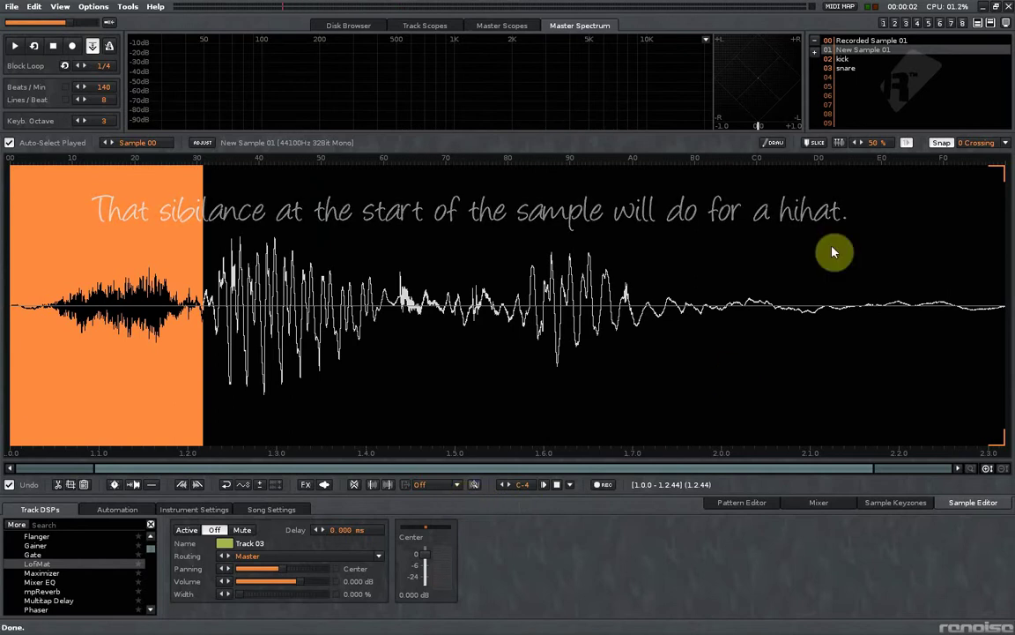
click(879, 89)
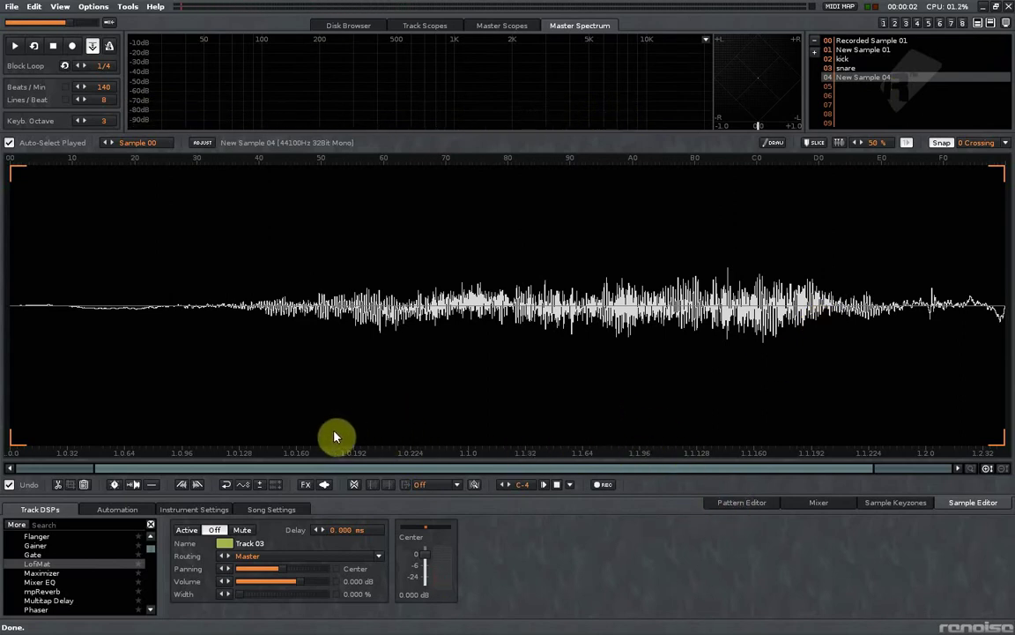
Reverse the sample of instrument 04, delete its quiet beginning up to 1.0.57 and play back the trimmed sound
click(227, 485)
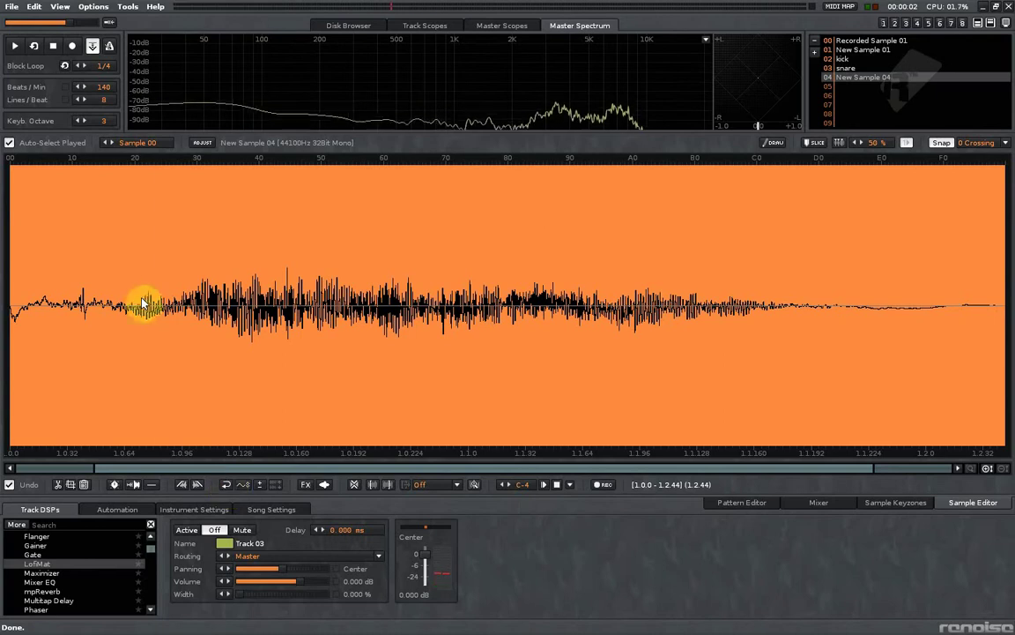
click(113, 315)
drag(112, 316, 2, 313)
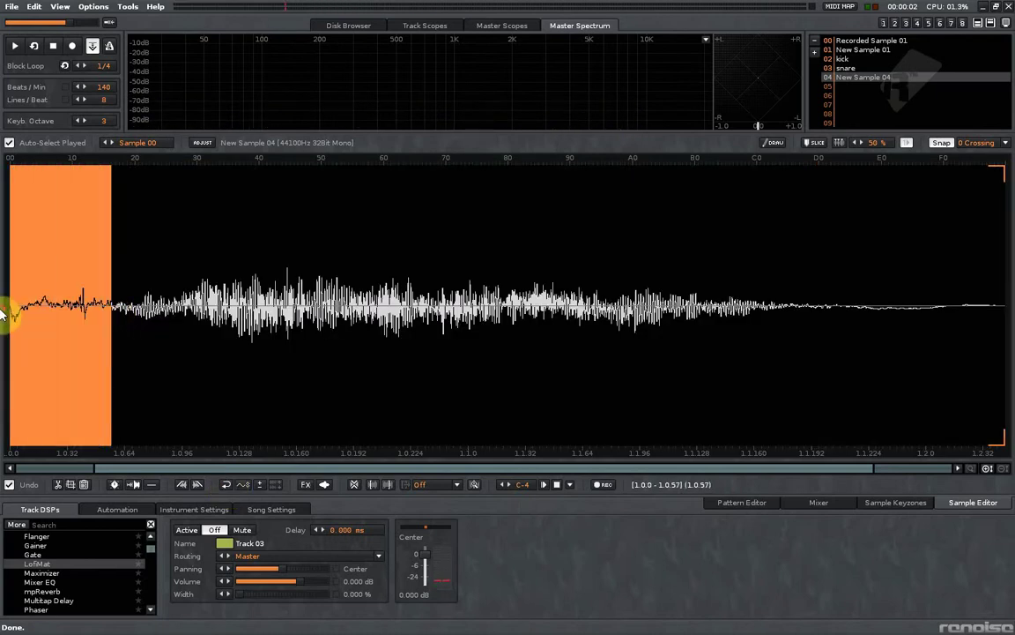
key(Delete)
key(space)
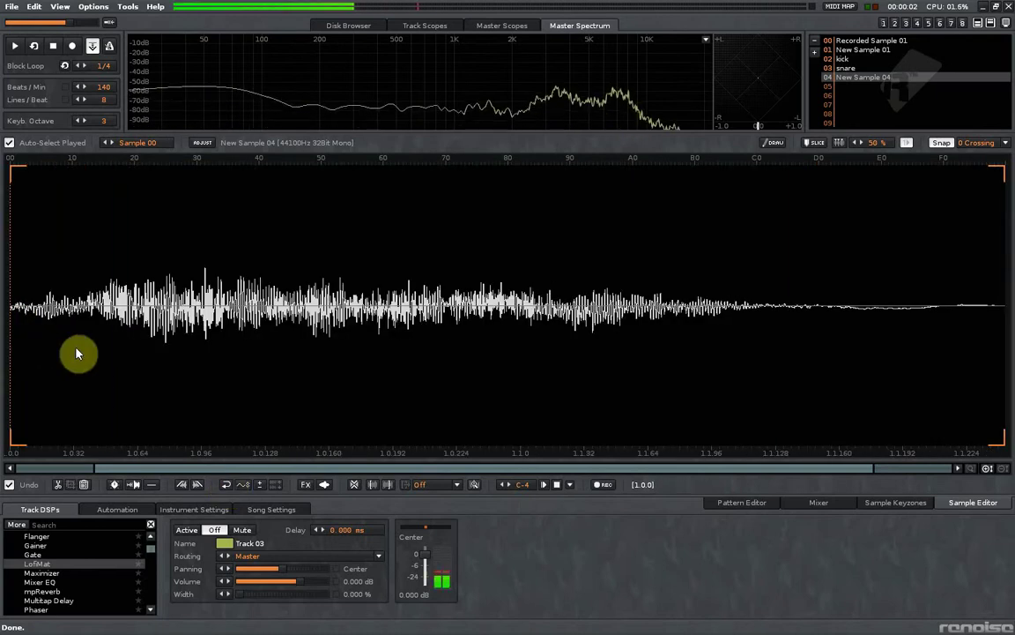
Record C-4 notes of instrument 04 into Track 03 every eight lines and switch the track on during playback
click(745, 504)
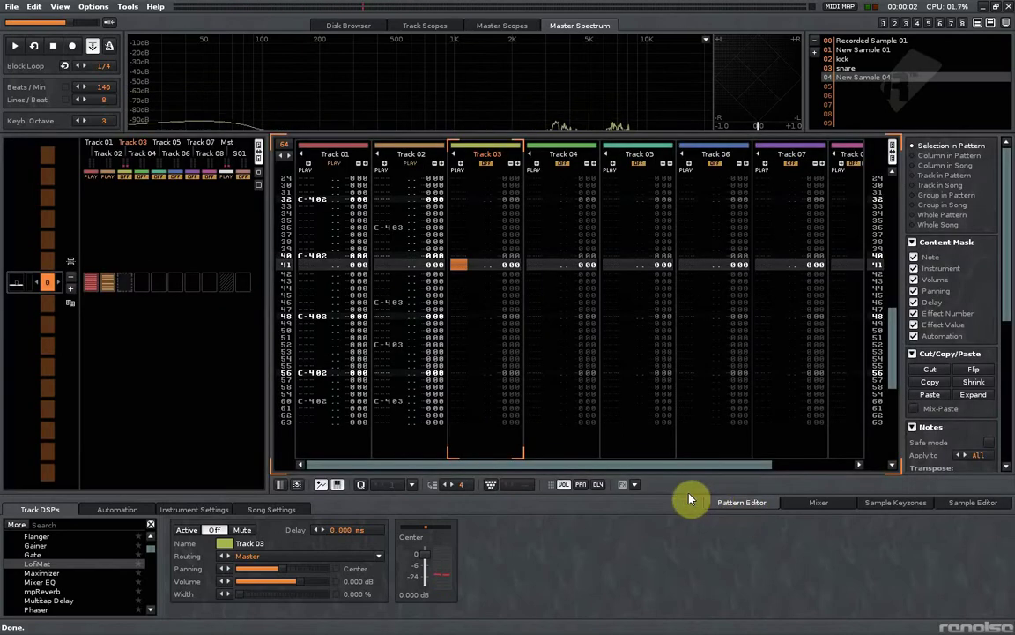
key(space)
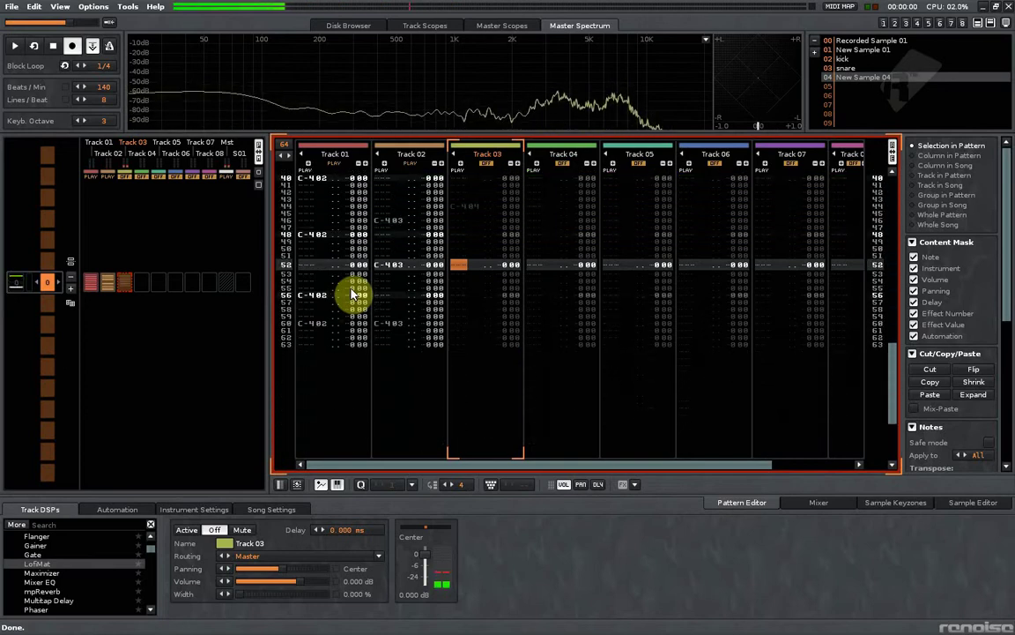
click(487, 164)
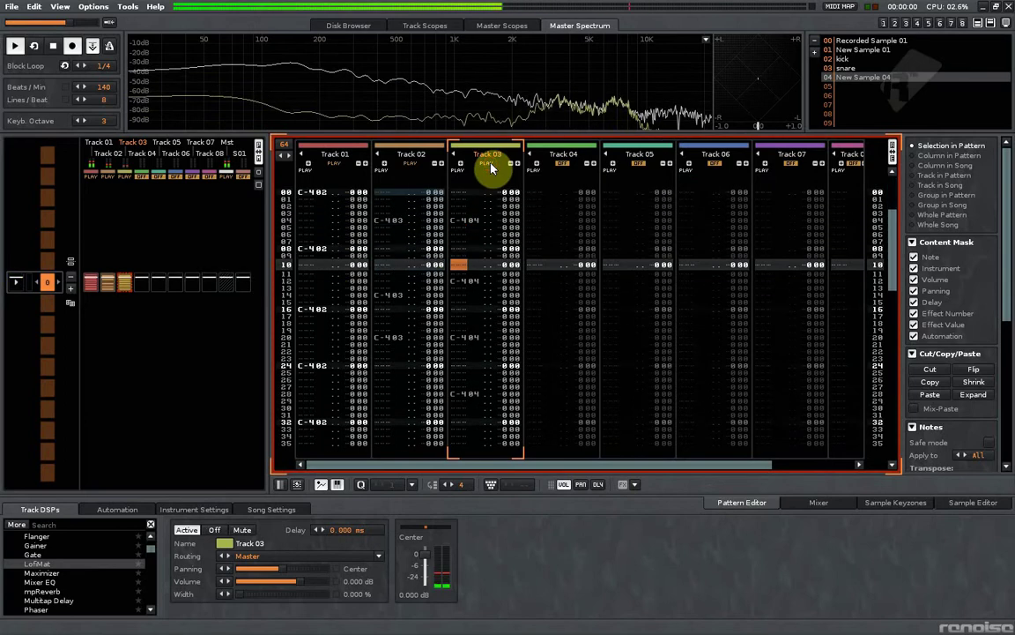
Enable the pitch envelope of instrument 04 and reshape its early points while the pattern plays
click(993, 508)
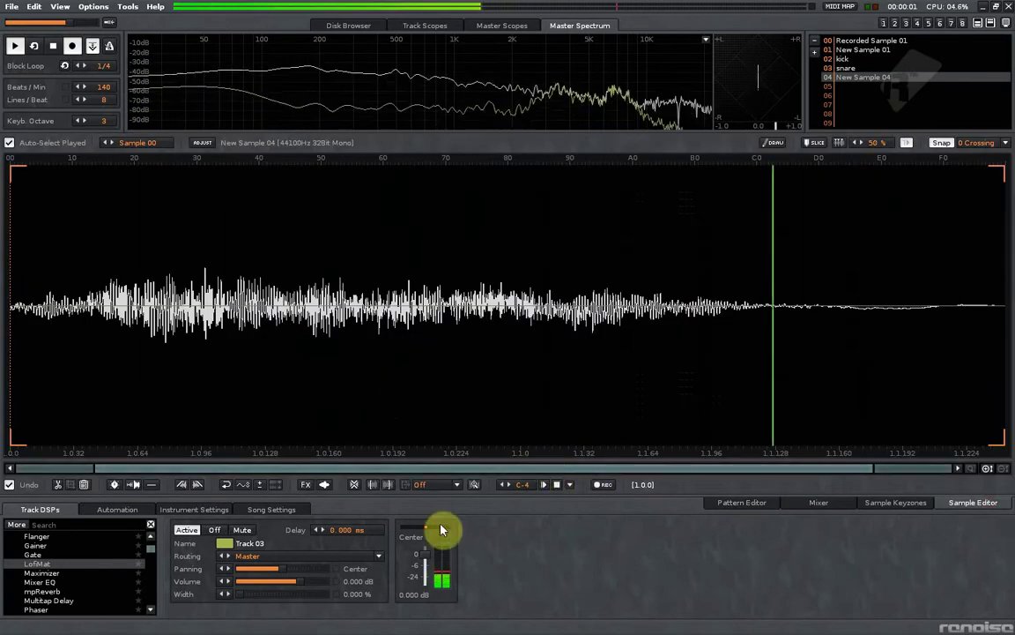
click(205, 511)
click(206, 511)
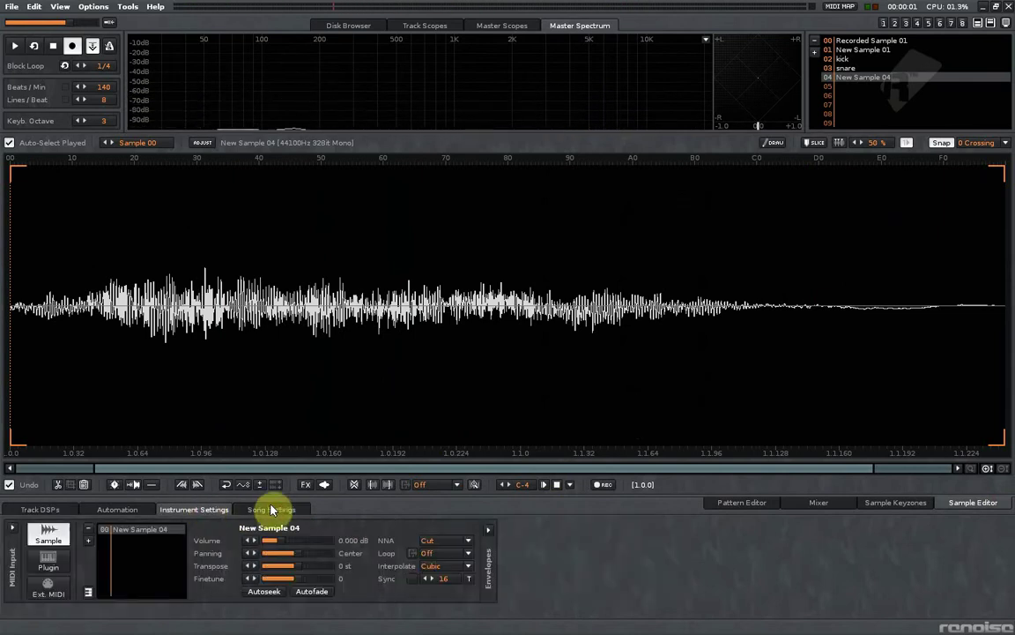
click(488, 533)
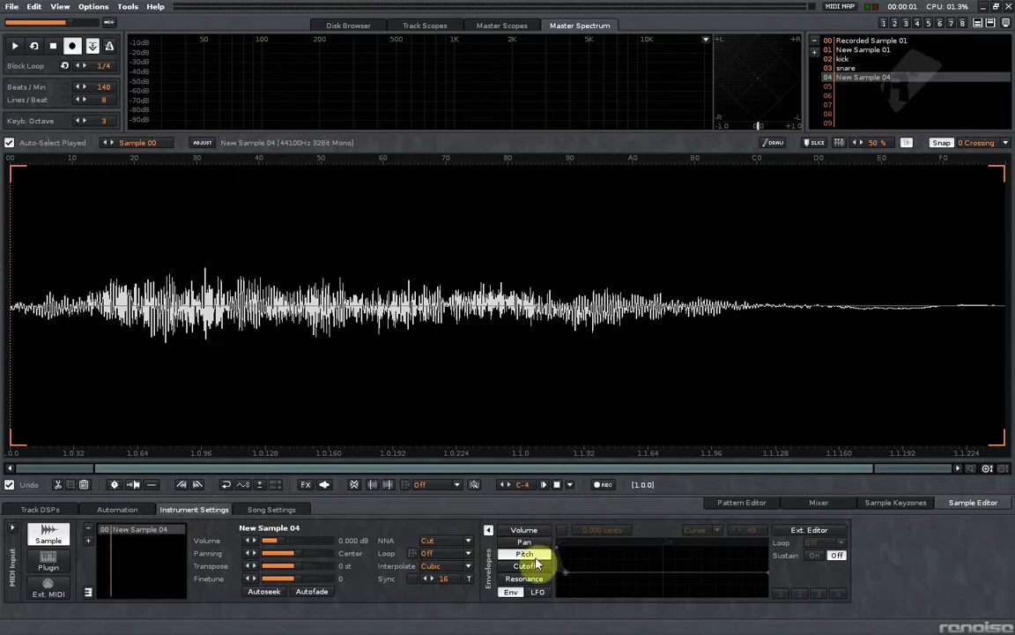
click(562, 530)
key(space)
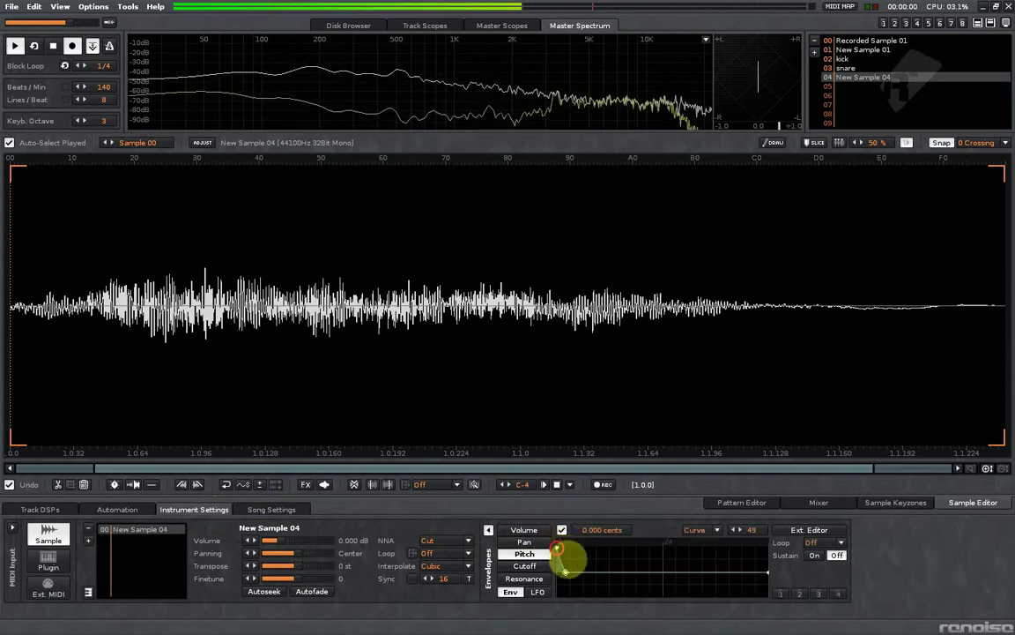
mouse_move(565, 571)
mouse_down()
mouse_move(575, 589)
mouse_move(567, 568)
mouse_move(596, 573)
mouse_move(582, 575)
mouse_move(582, 562)
mouse_move(579, 575)
mouse_up()
Enable the volume envelope of instrument 04 and lower its early points for a sharper initial decay
click(525, 532)
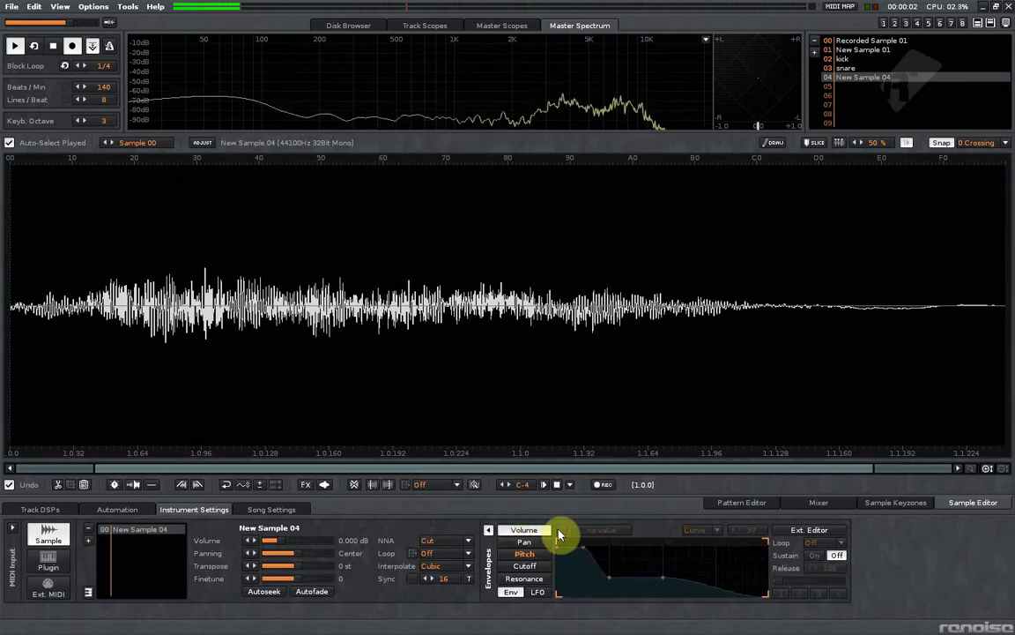
click(560, 531)
drag(585, 557, 567, 569)
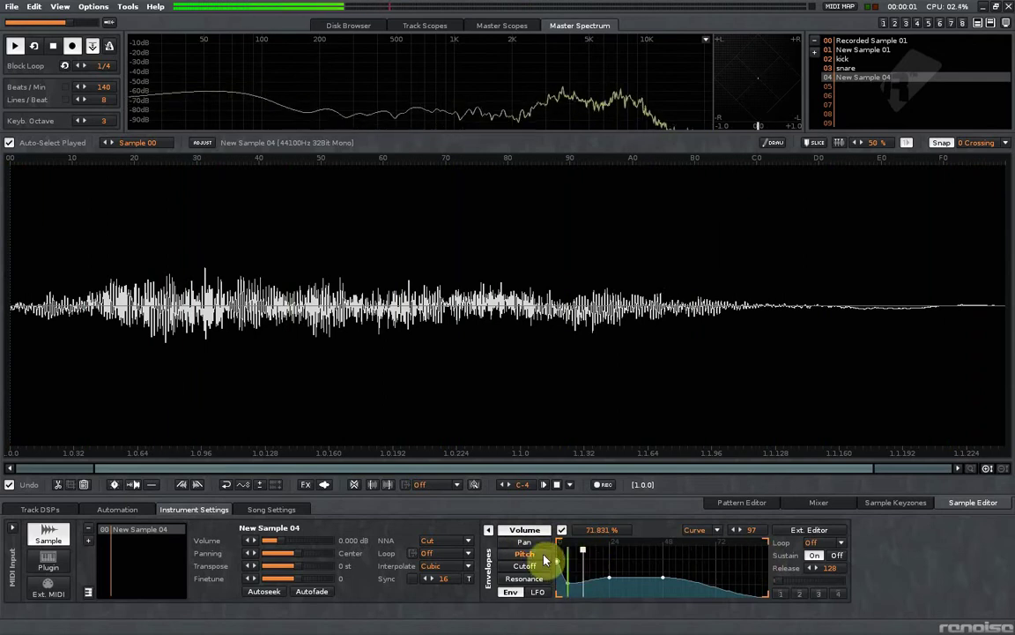
Show the pitch envelope again and bring Tracks 01 and 02 back into the pattern playback alongside Track 03
click(526, 554)
click(743, 502)
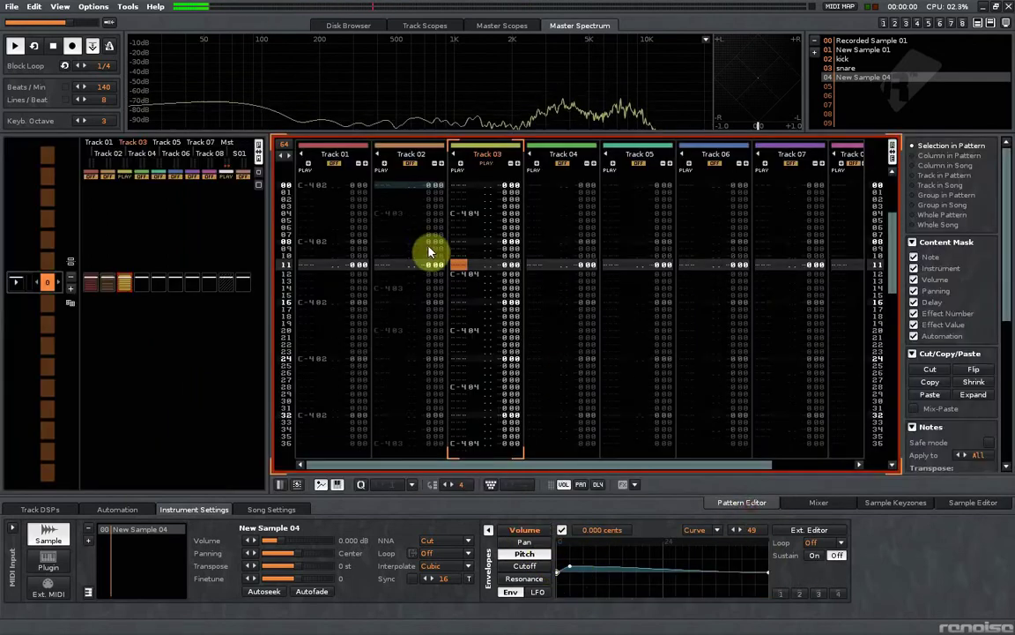
click(335, 164)
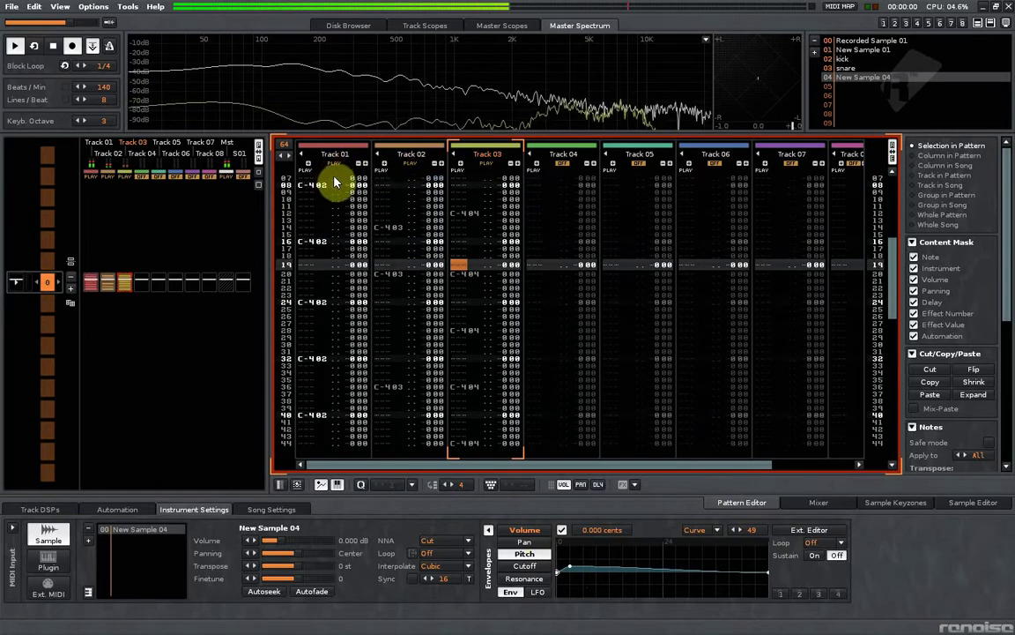
Copy the whole open hihat sample into empty instrument slot 05
key(Tab)
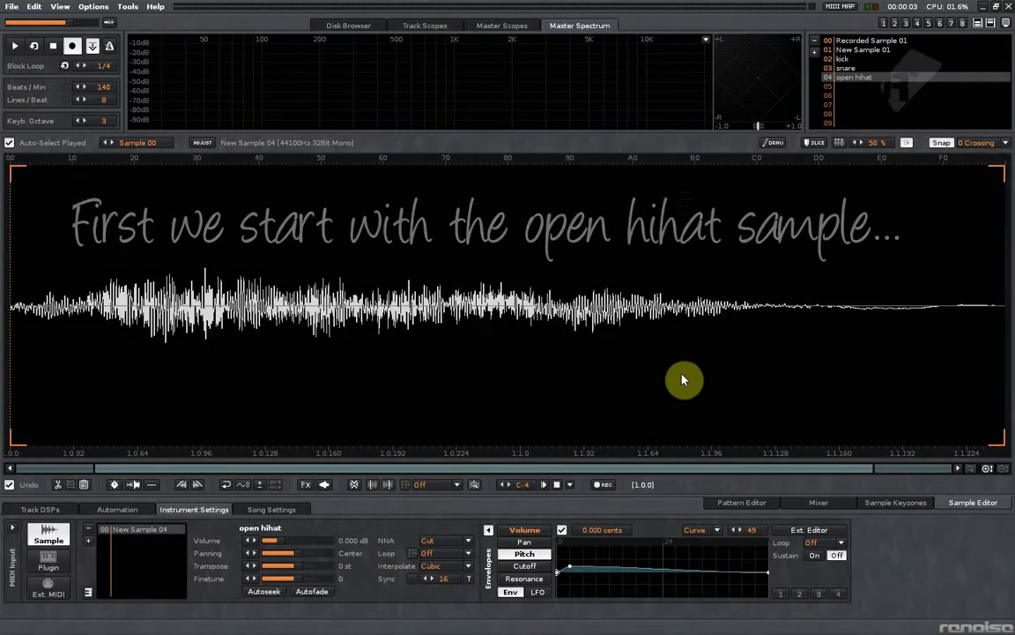
double_click(670, 365)
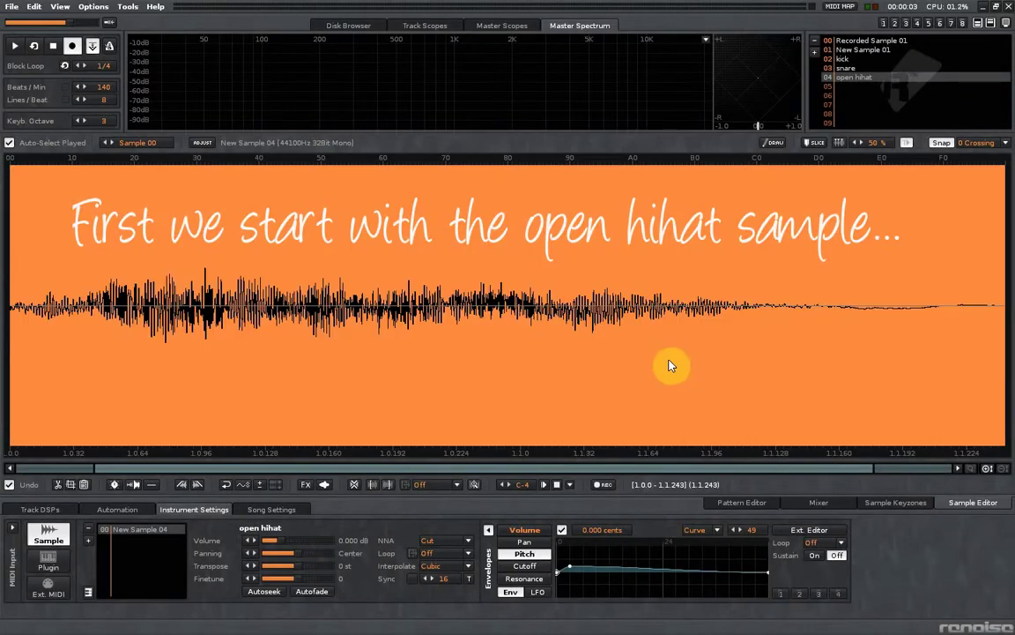
click(882, 87)
key(ctrl+v)
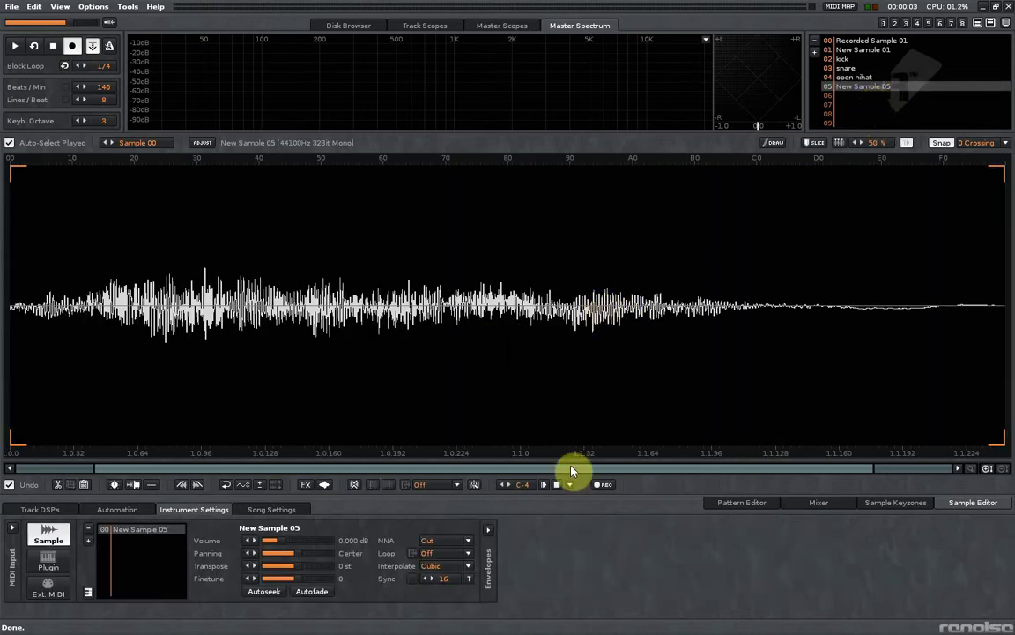
Reverse New Sample 05 and convert it from Mono to Stereo at 44100 Hz and 32 bit
click(227, 485)
key(q)
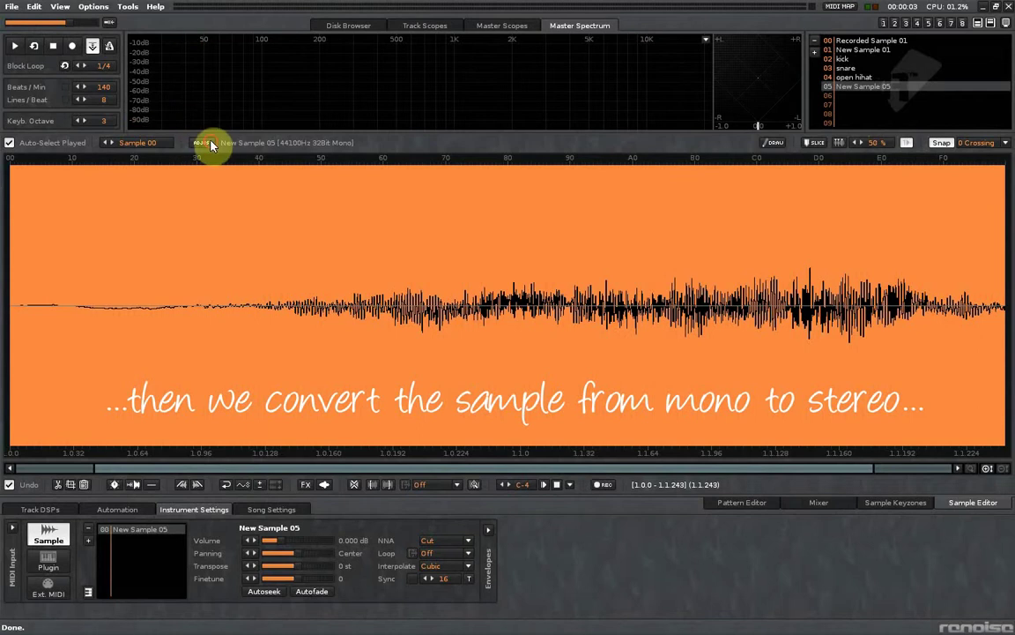
click(210, 144)
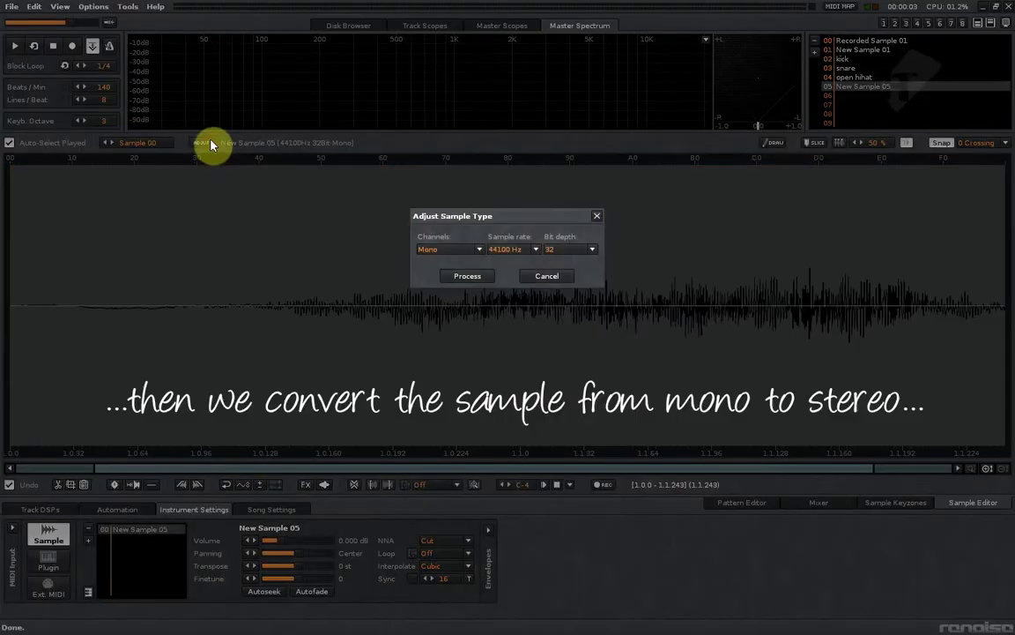
click(469, 253)
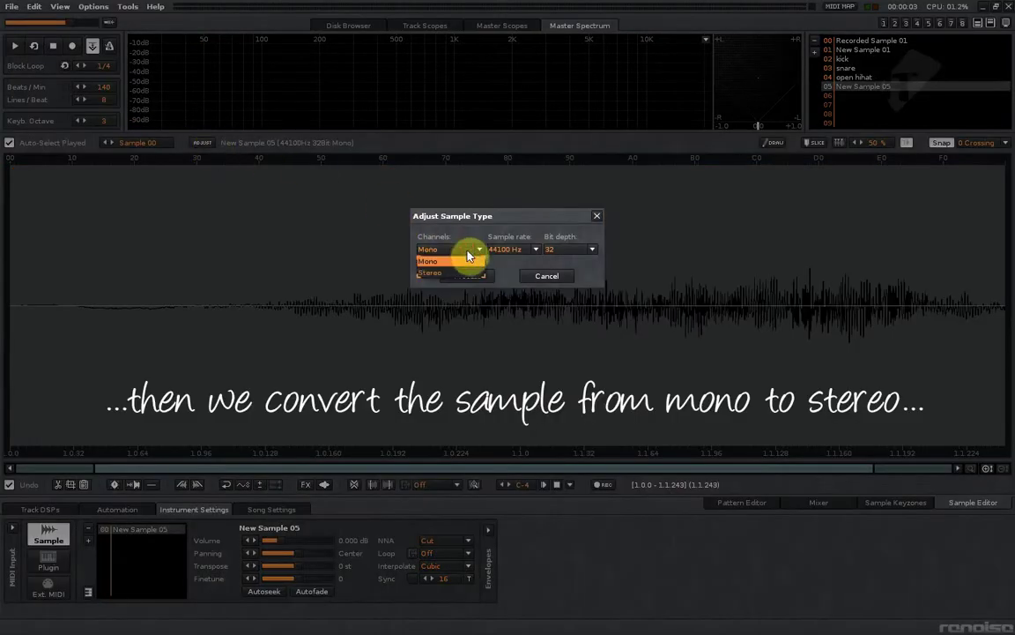
click(464, 273)
click(472, 277)
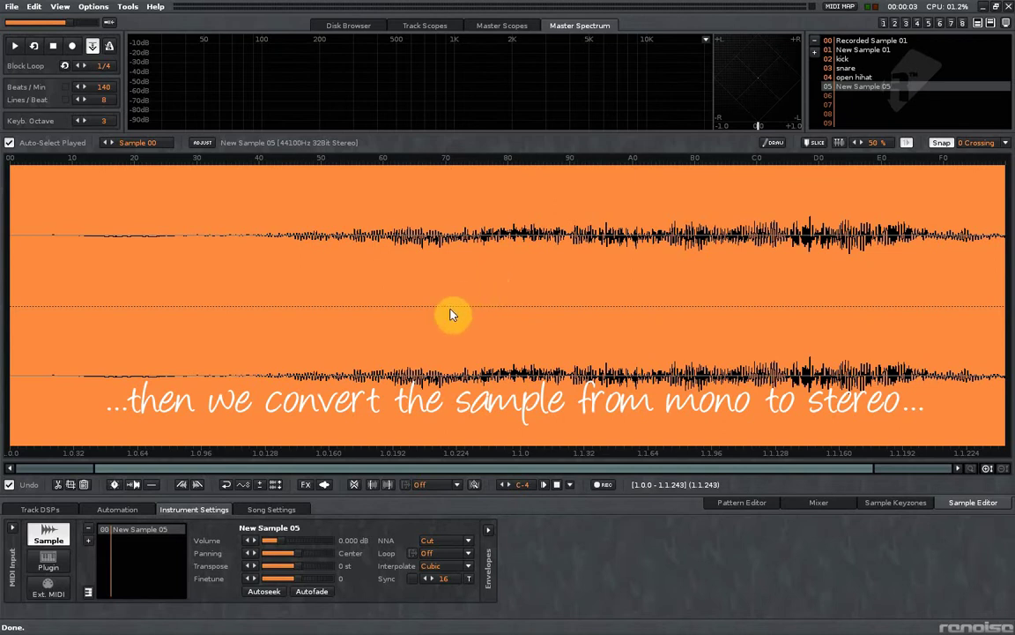
Reverse only the lower channel of New Sample 05 over its full length and clear the selection
click(188, 365)
key(End)
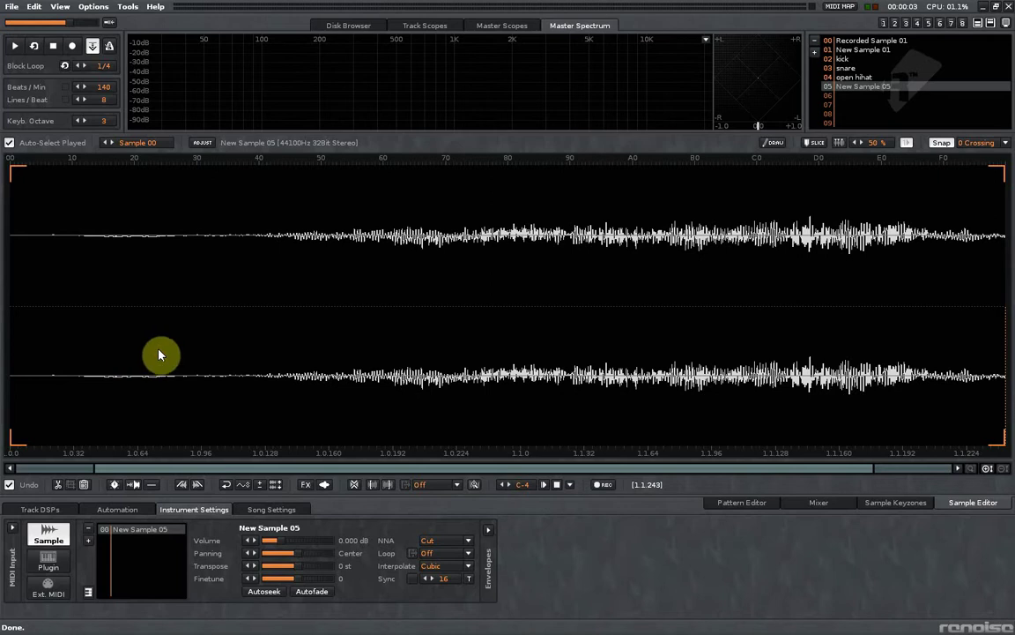
drag(15, 363, 1010, 392)
click(242, 484)
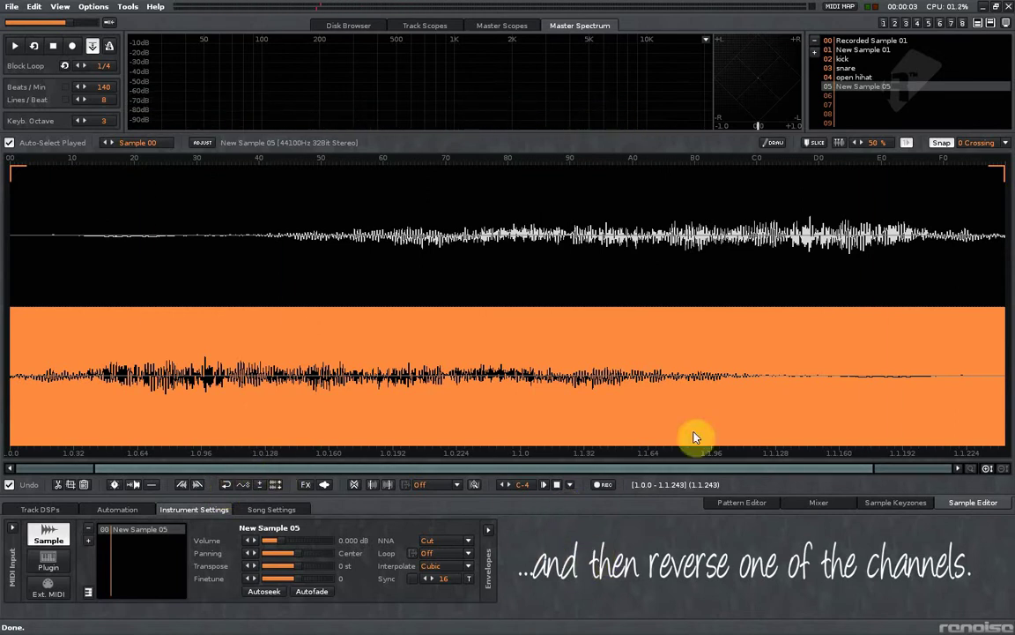
click(608, 260)
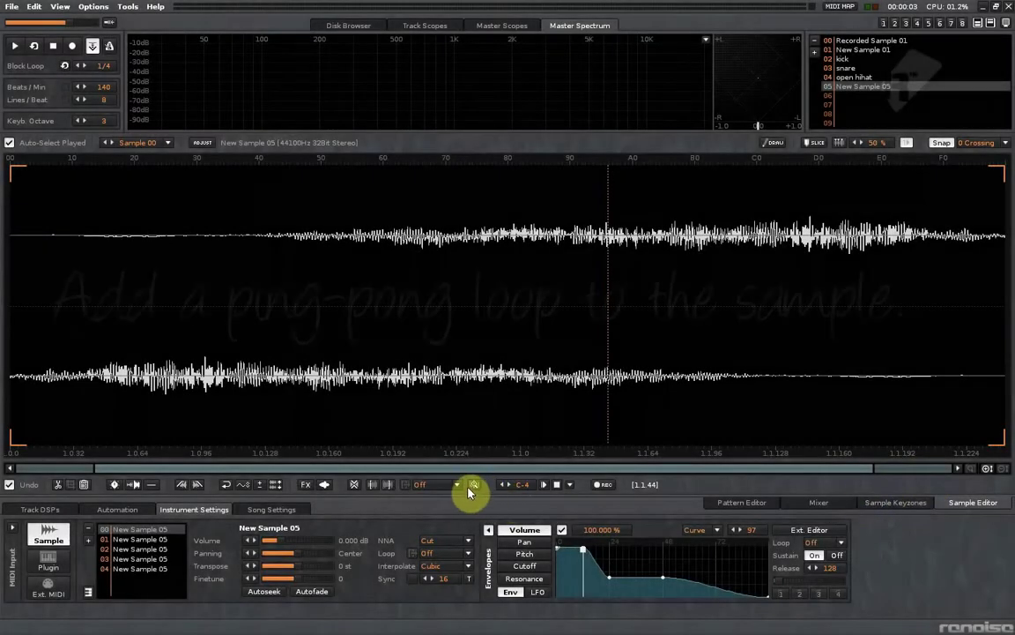
Set a PingPong loop on New Sample 05, preview it and adjust the early part of its volume envelope
click(457, 485)
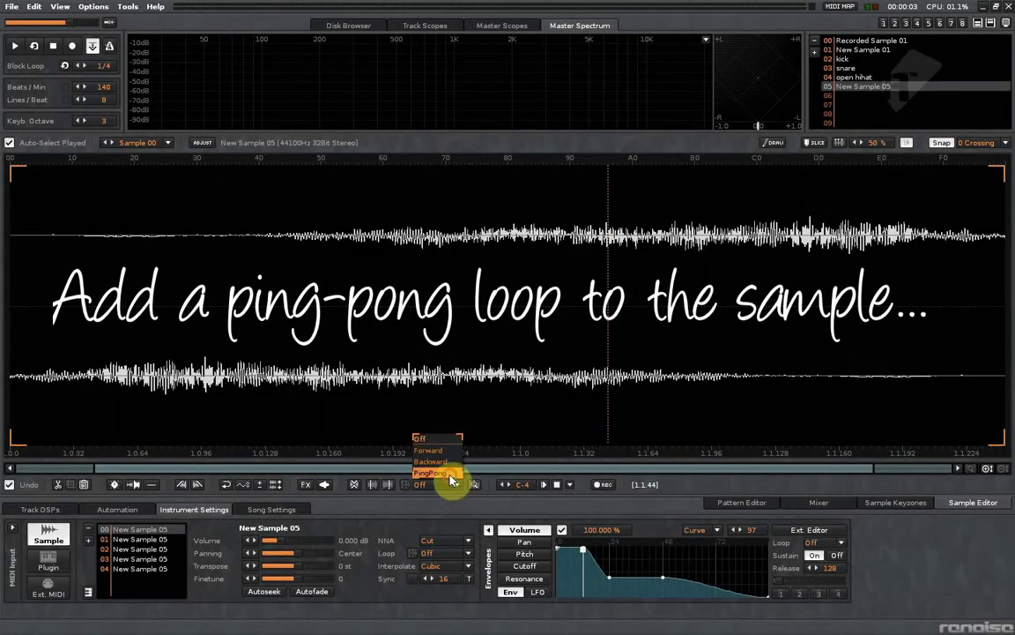
click(452, 479)
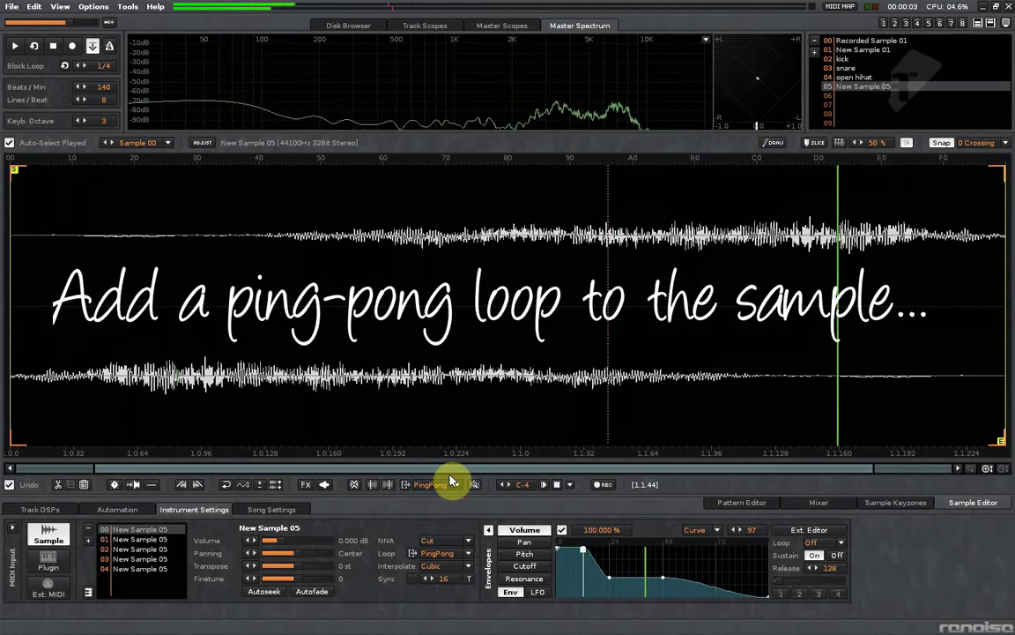
key(q)
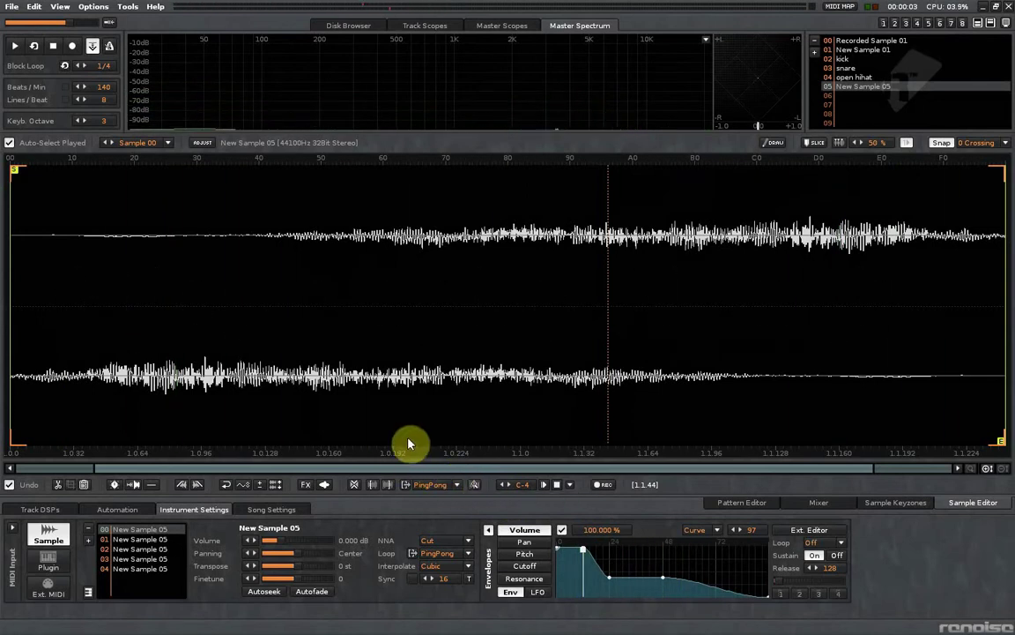
key(q)
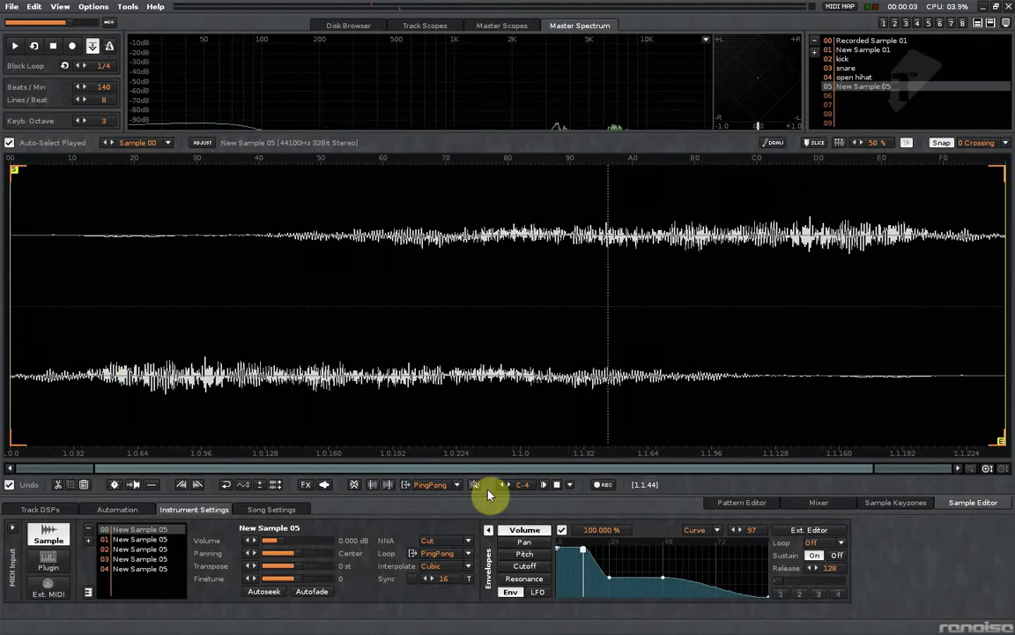
drag(567, 579, 582, 558)
key(q)
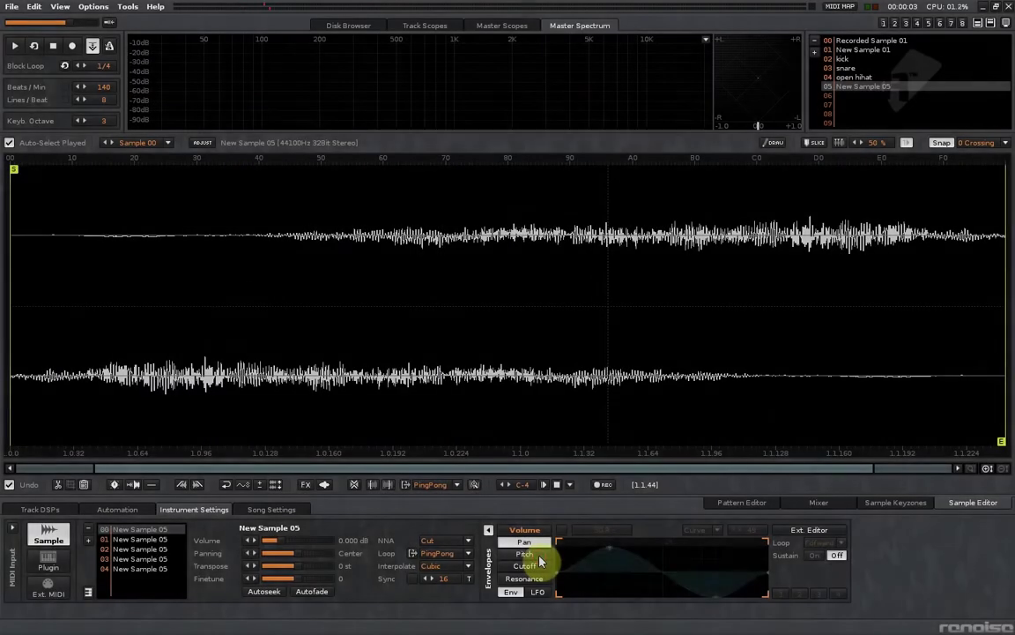
Enable the LP Moog cutoff envelope at about 3.3 kHz and the resonance envelope at about 75 % for instrument 05
click(538, 557)
click(539, 566)
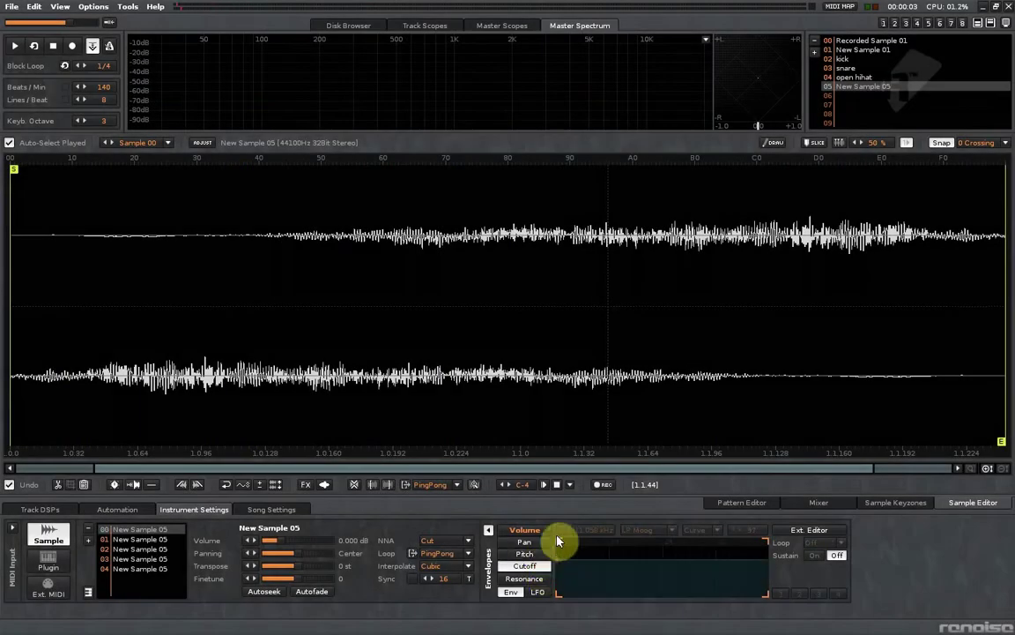
click(561, 529)
click(543, 484)
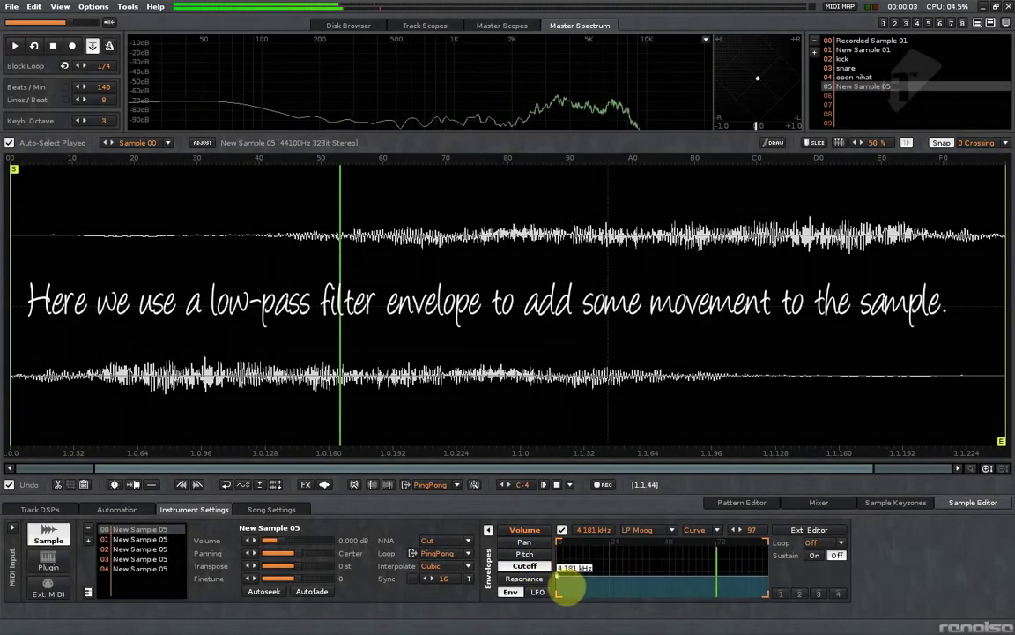
click(539, 578)
click(561, 532)
drag(560, 591, 568, 572)
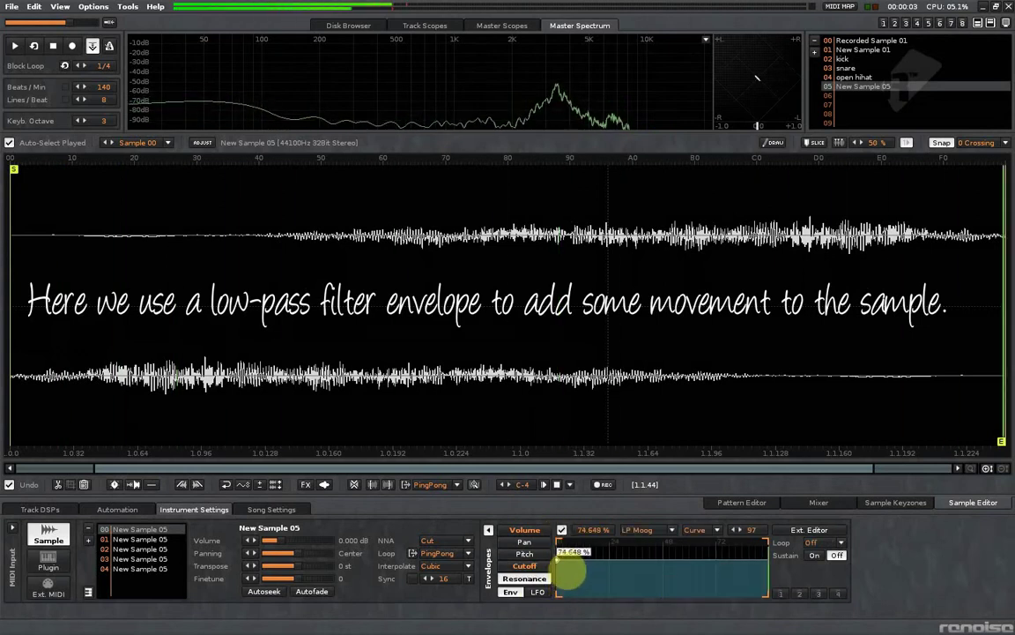
Shape the cutoff envelope of instrument 05 with several points to add filter movement and preview the sound
click(539, 567)
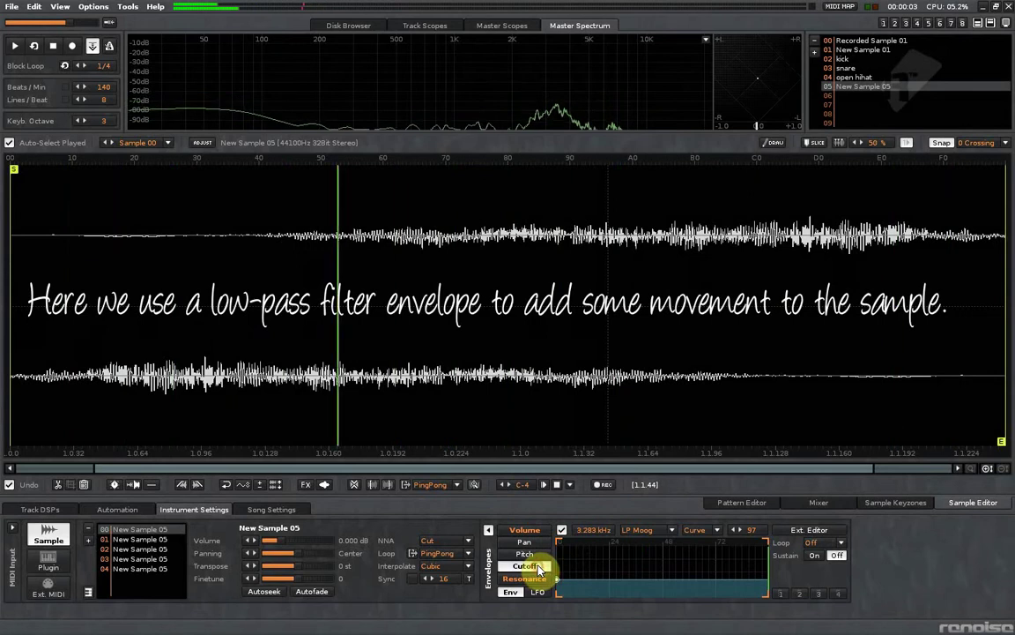
mouse_move(608, 580)
mouse_down()
mouse_move(610, 565)
mouse_move(686, 568)
mouse_move(675, 594)
mouse_move(730, 578)
mouse_up()
drag(758, 567, 765, 579)
key(q)
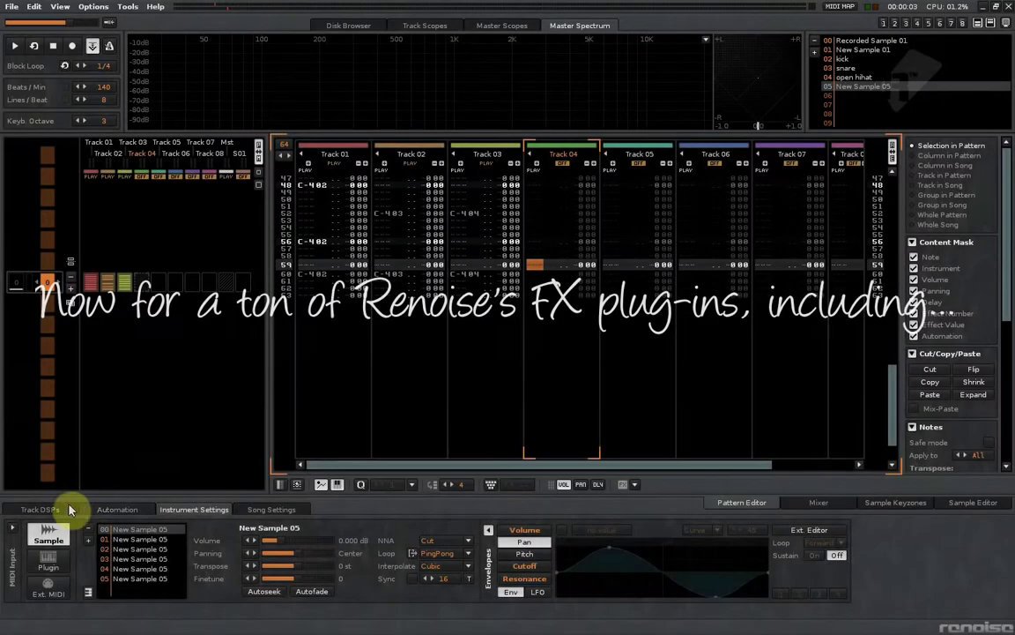
Add a Flanger with a custom LFO driving its Amount to Track 04 and set the Flanger delay to 32 ms
click(65, 510)
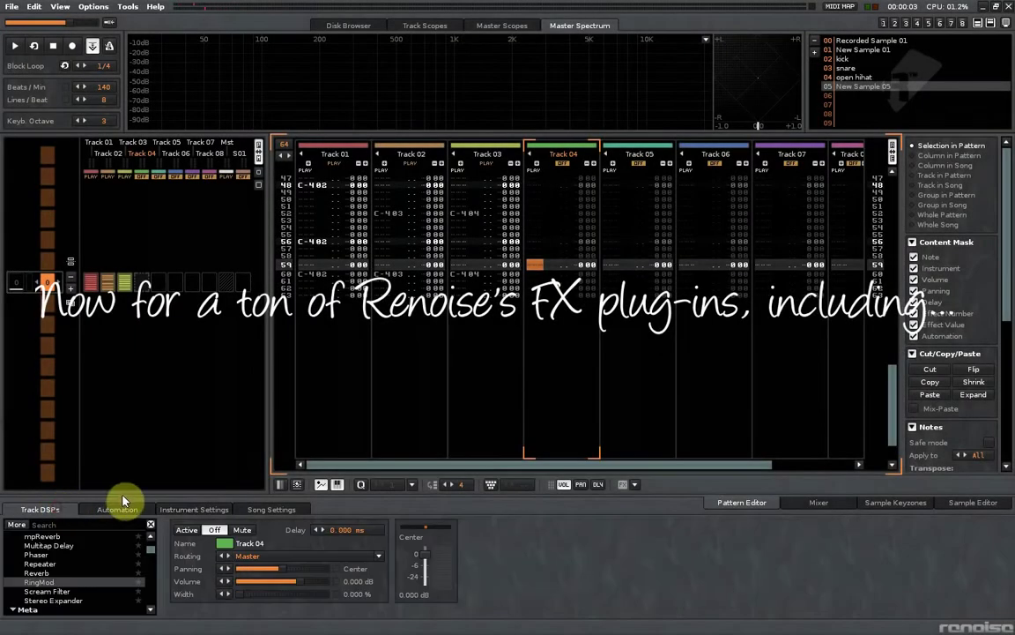
scroll(113, 556, up, 2)
scroll(112, 558, down, 4)
scroll(113, 564, down, 3)
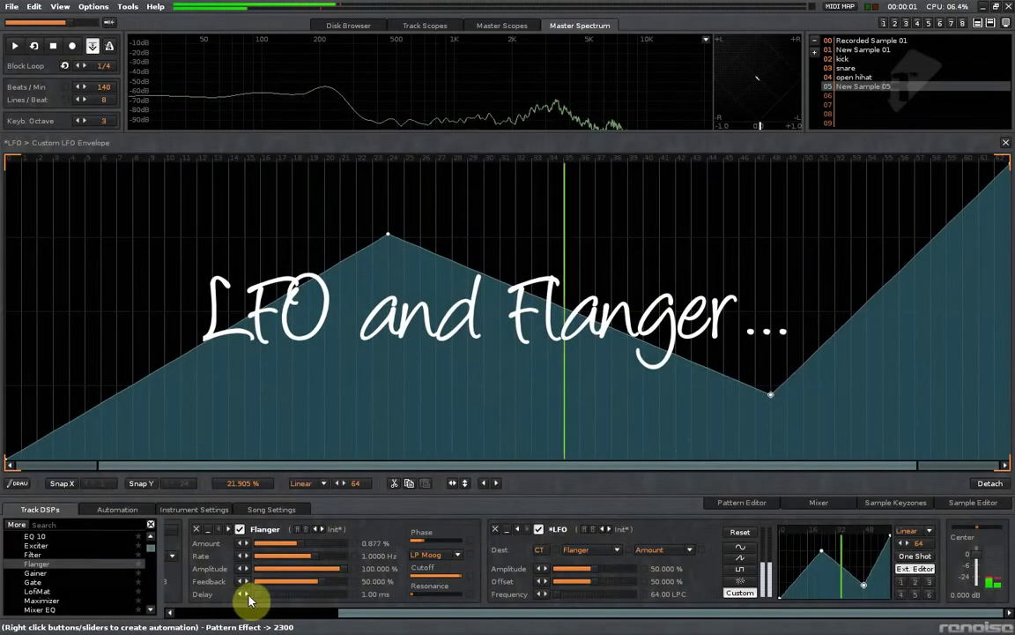
click(247, 596)
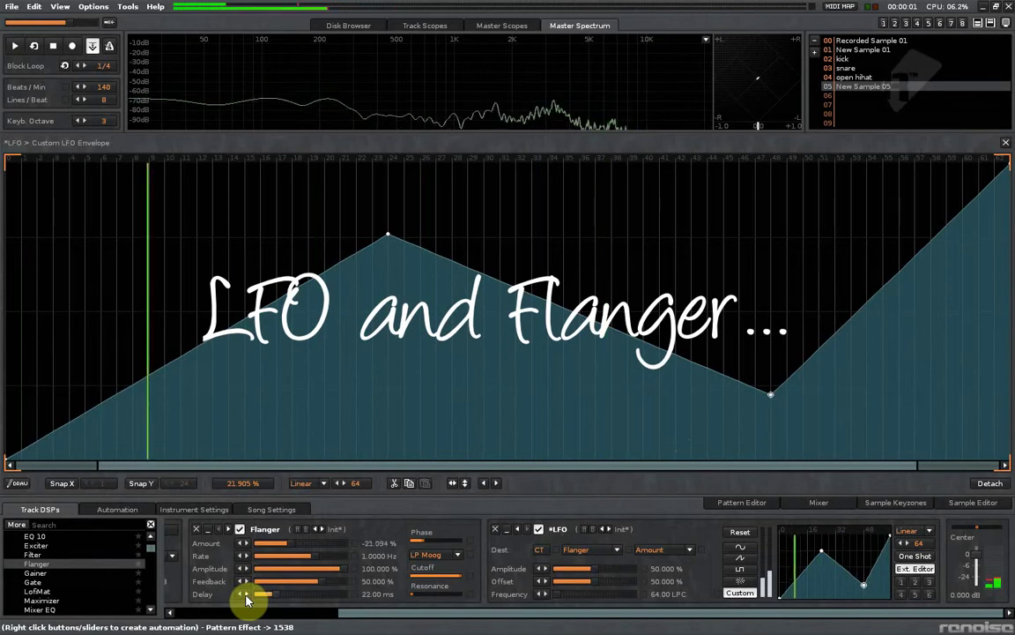
scroll(247, 598, up, 3)
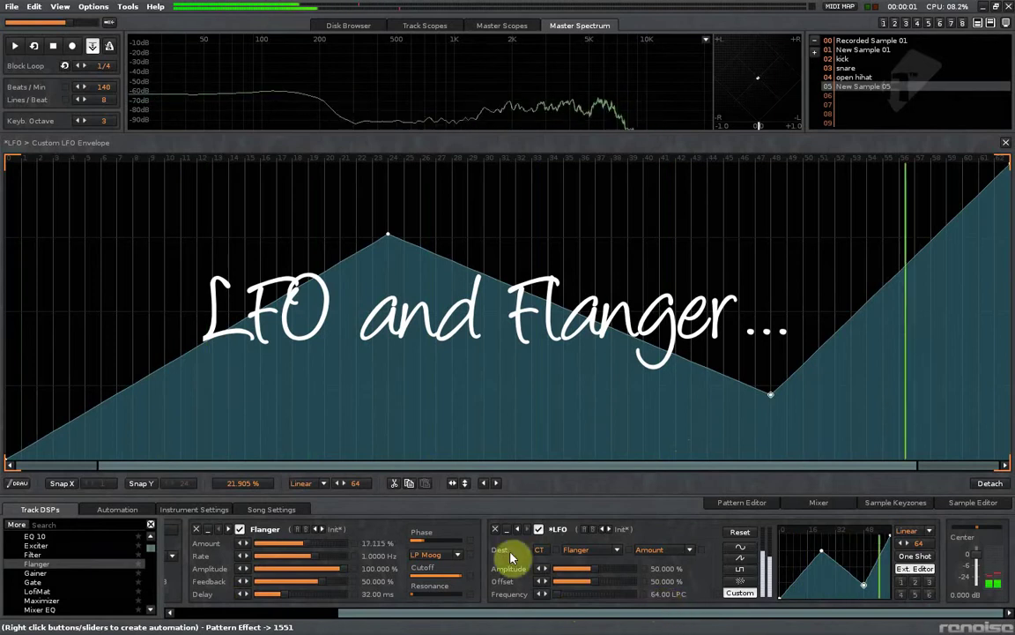
Add a Comb Filter ahead of the Flanger on Track 04, audition its Metallic Tube and other presets and choose Vocalistas
scroll(78, 574, up, 2)
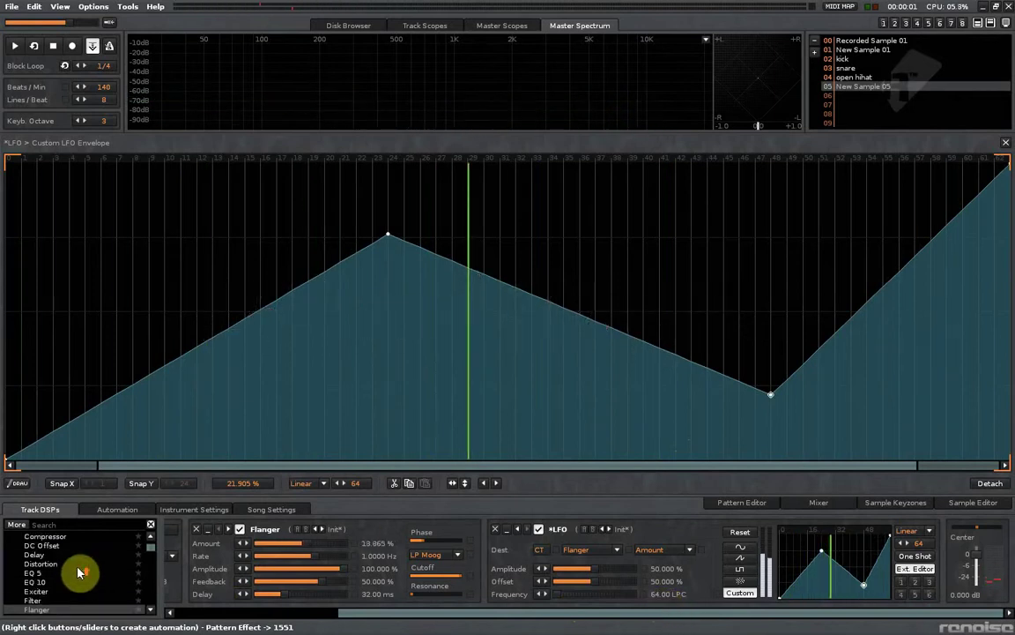
scroll(78, 573, up, 1)
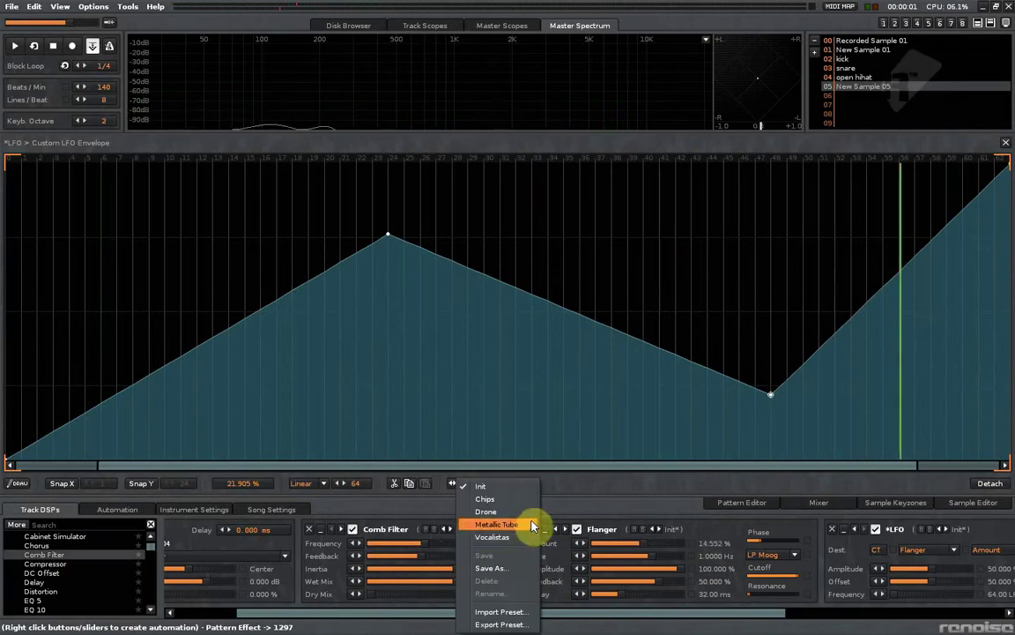
click(496, 524)
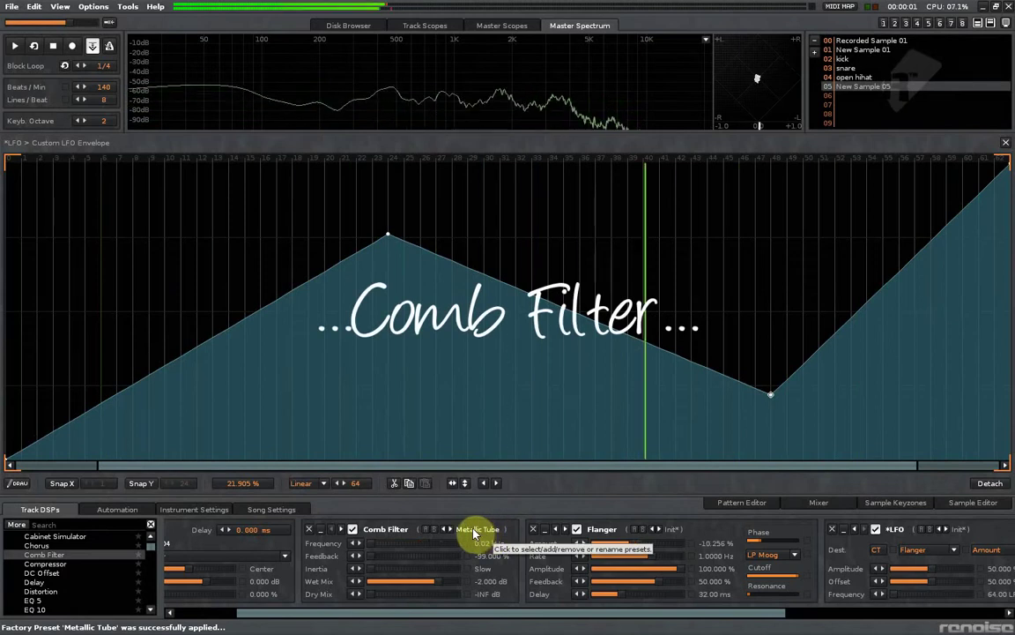
scroll(473, 531, right, 1)
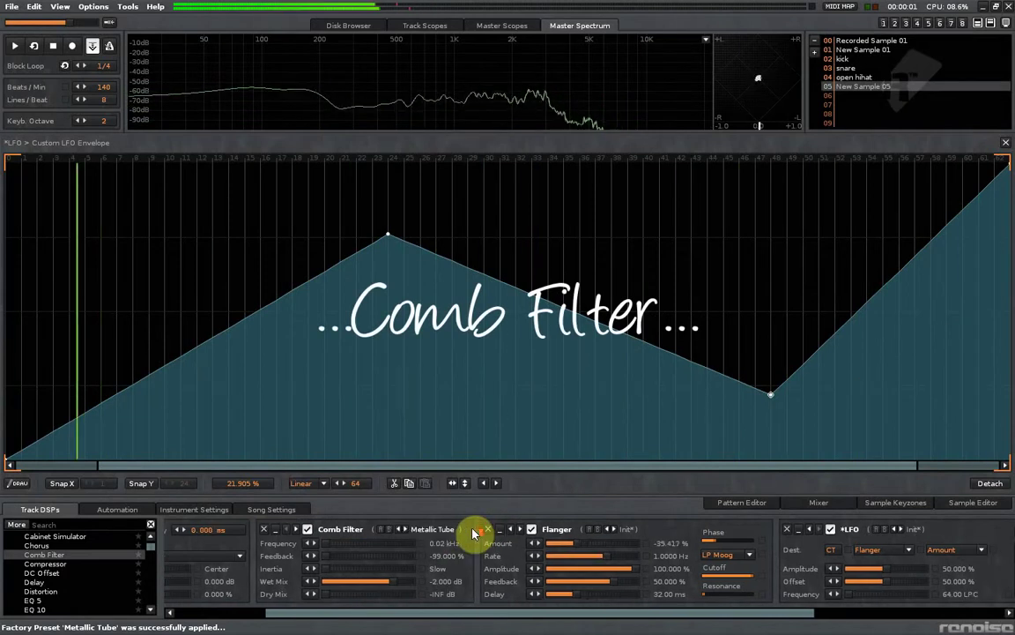
click(405, 530)
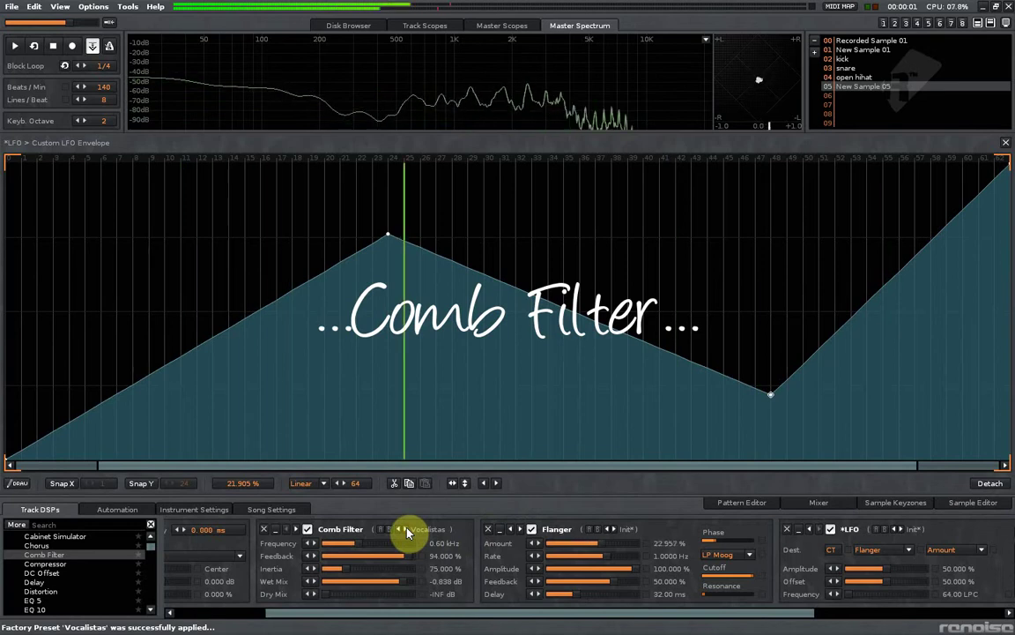
click(405, 529)
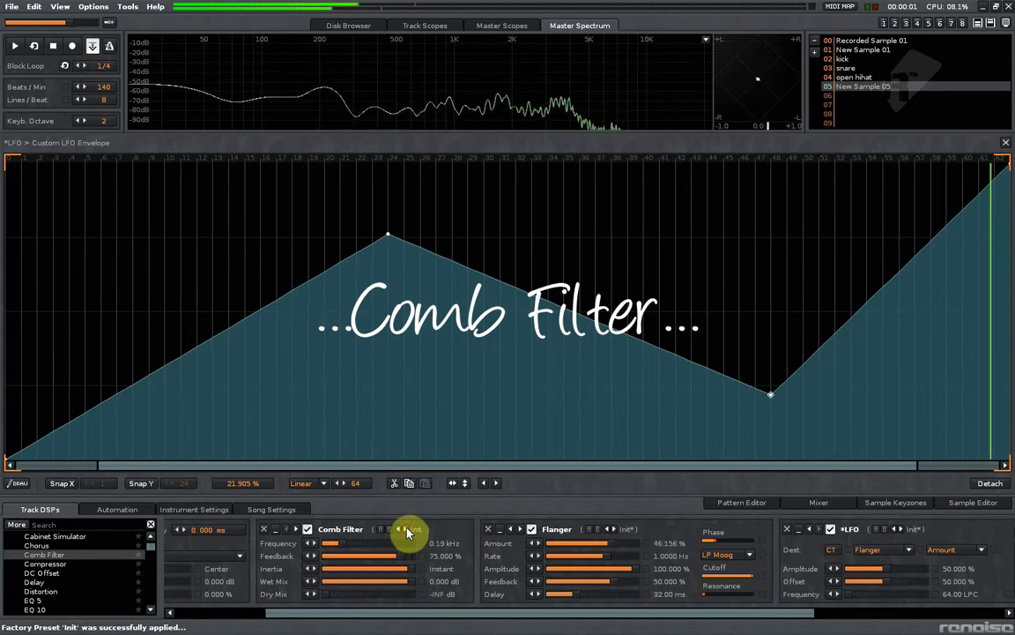
click(398, 529)
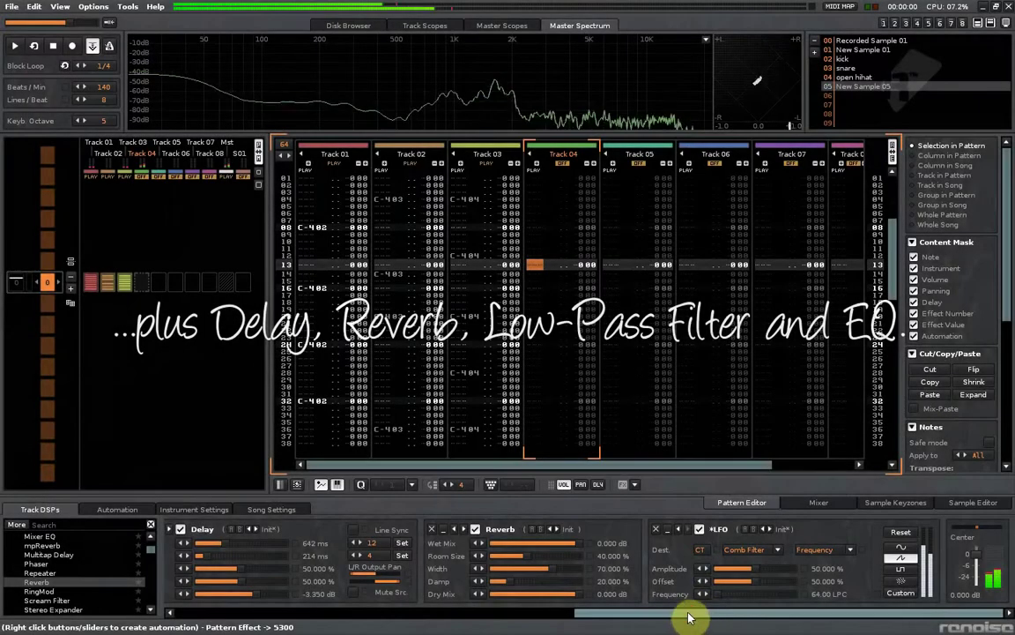
Insert a 24dB 4Pole low-pass Filter at about 0.66 kHz after Track 04's Comb Filter and rename instrument 05 as swoopy fx
drag(691, 612, 409, 623)
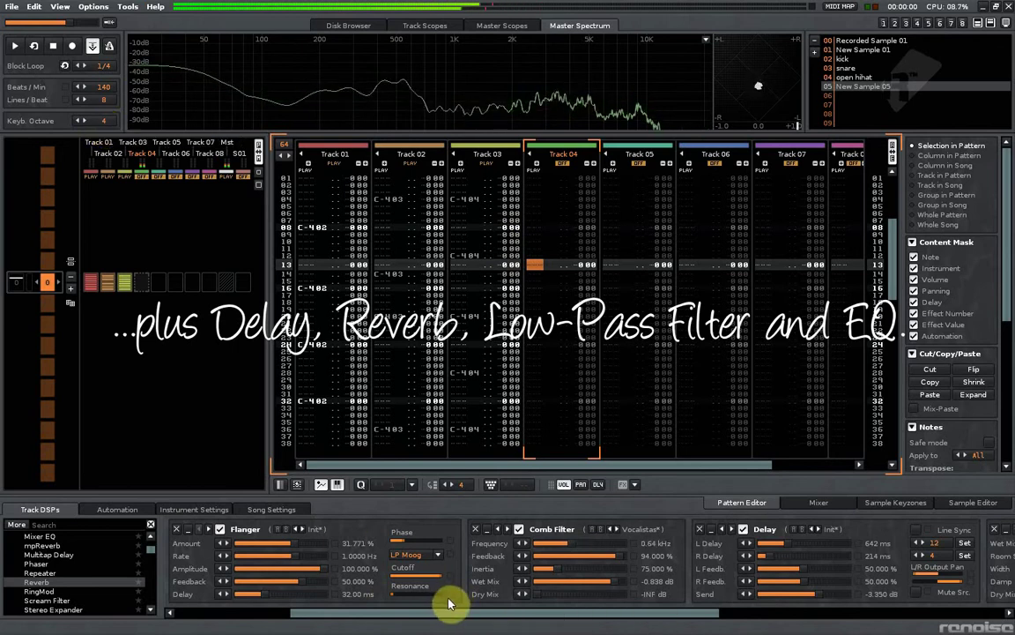
scroll(447, 603, right, 6)
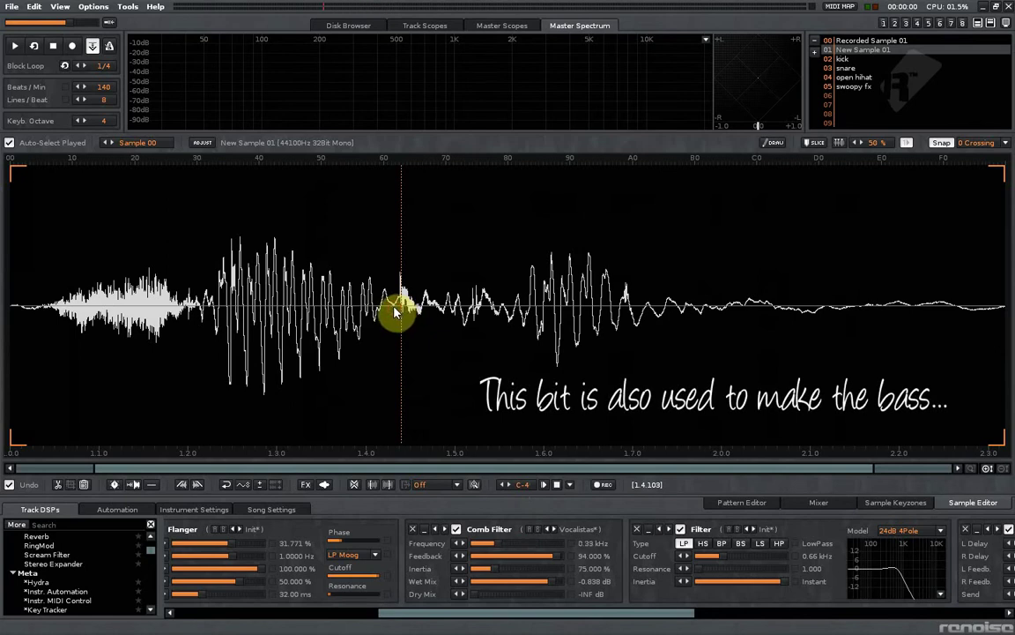
Copy the loud section of New Sample 01 from about 1.2.60 to 1.4.103 into the empty instrument slot 06
drag(398, 309, 213, 326)
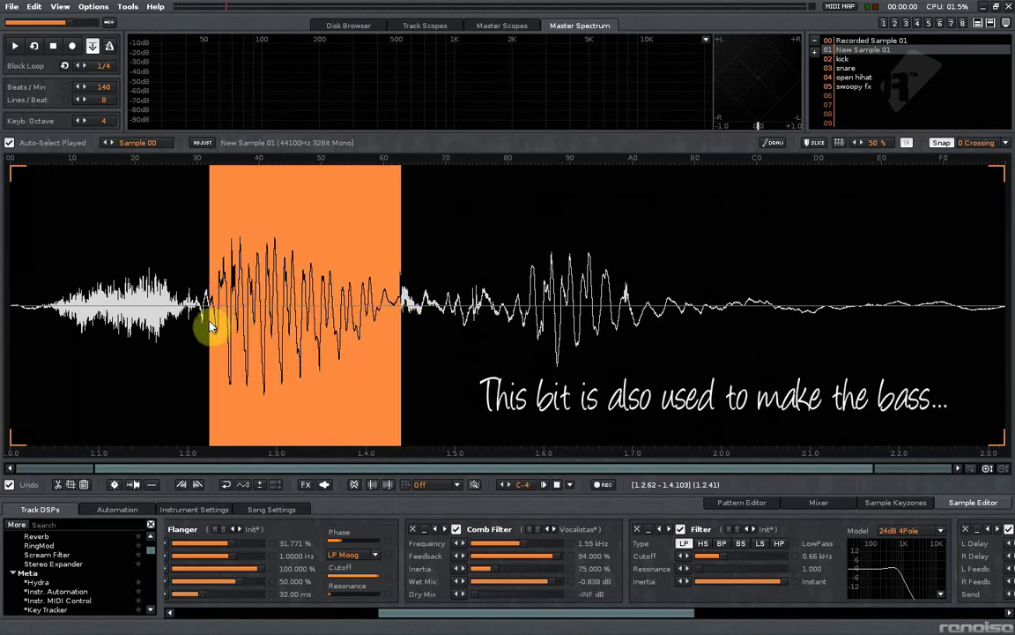
click(543, 484)
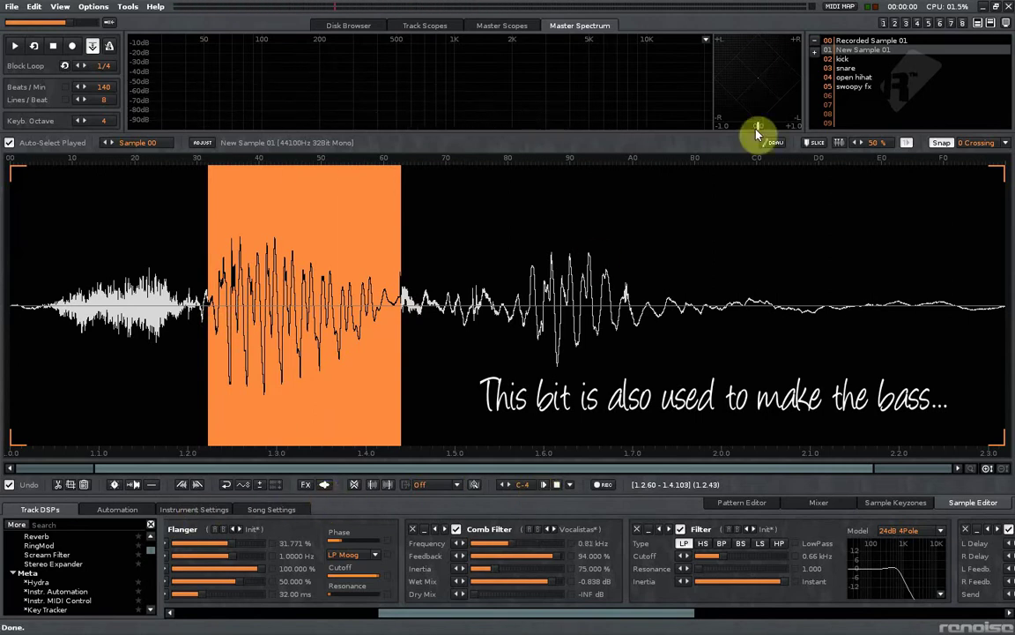
click(931, 93)
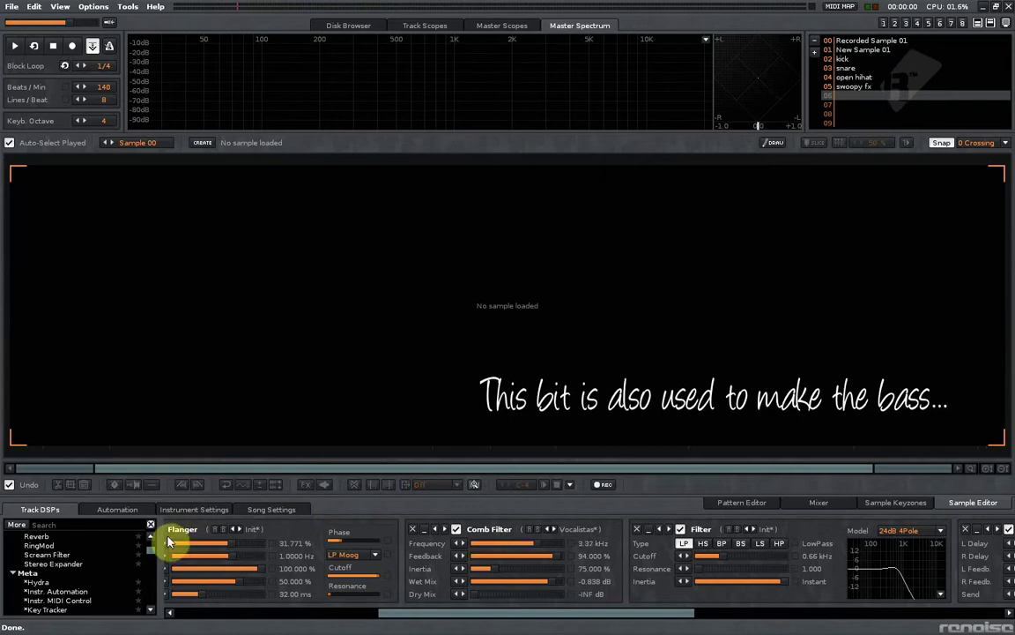
key(ctrl+v)
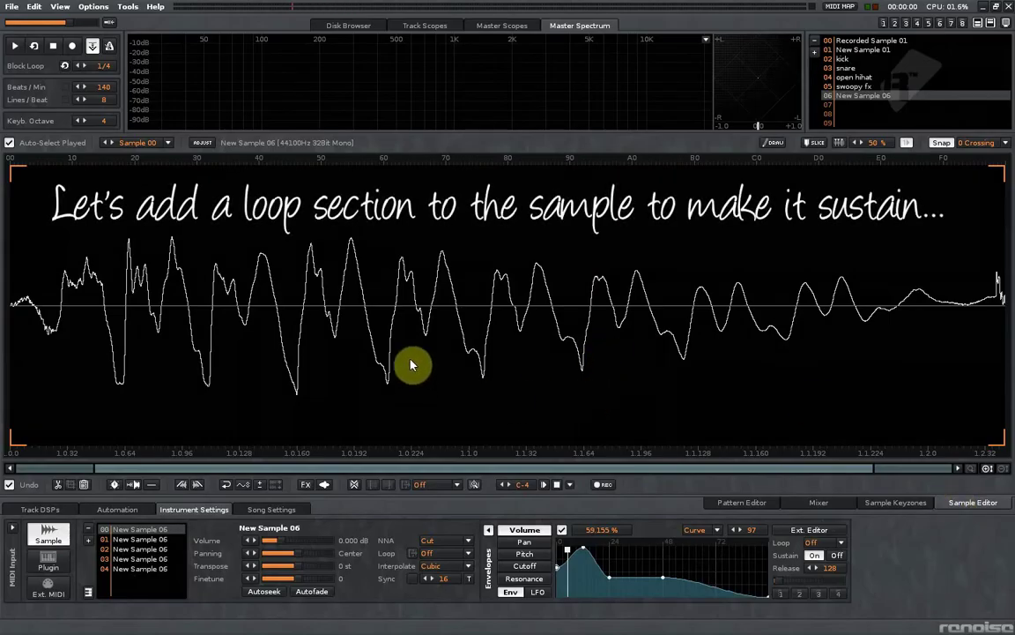
Add a PingPong loop to New Sample 06 from about 1.0.99 to just before 1.1.0 and preview it
click(445, 474)
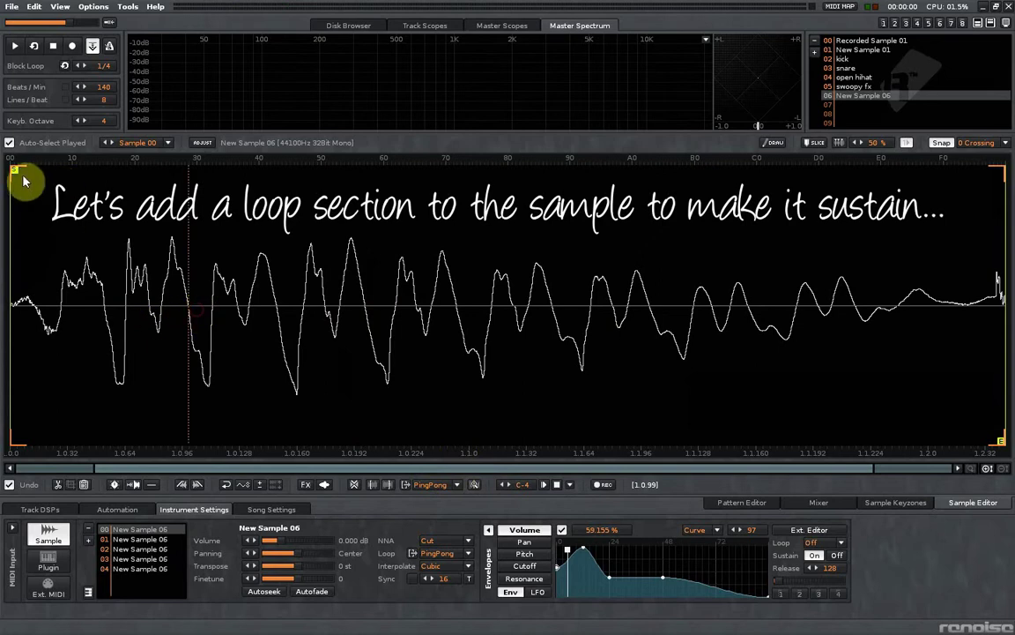
drag(14, 168, 199, 182)
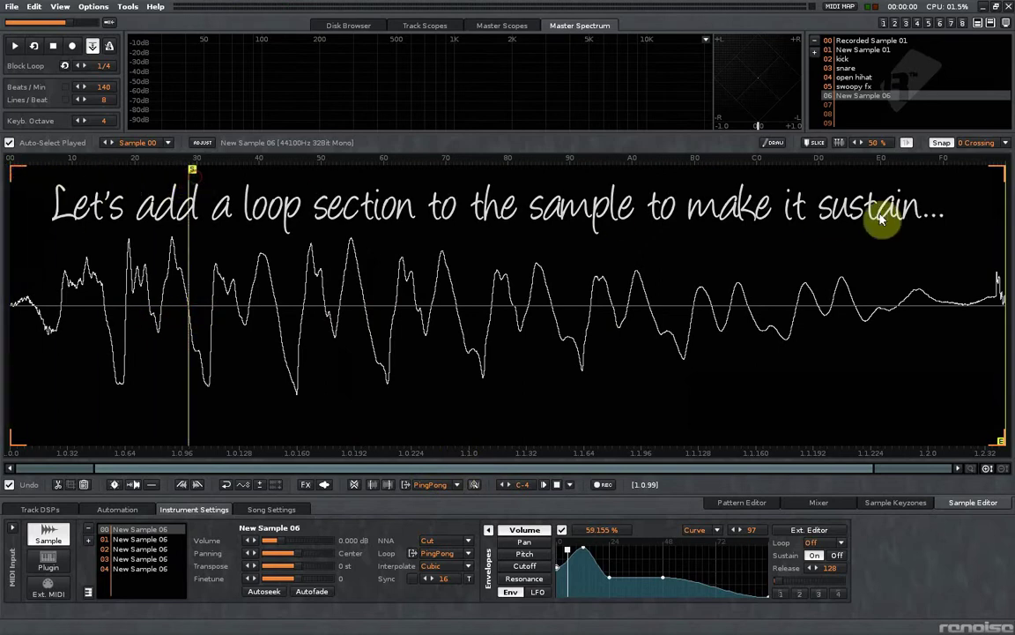
drag(1001, 445, 443, 414)
key(q)
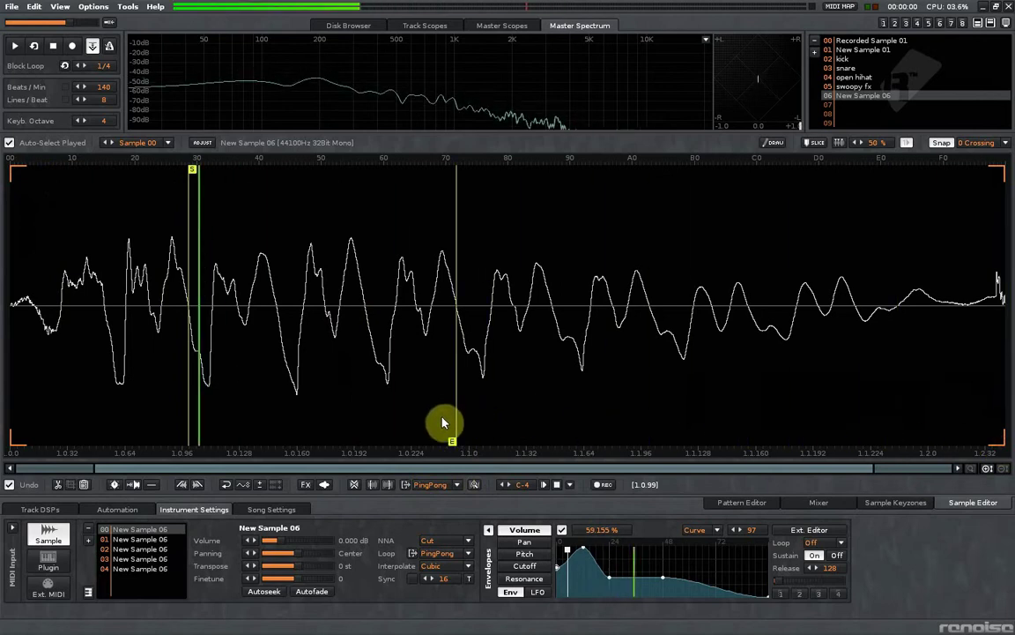
key(q)
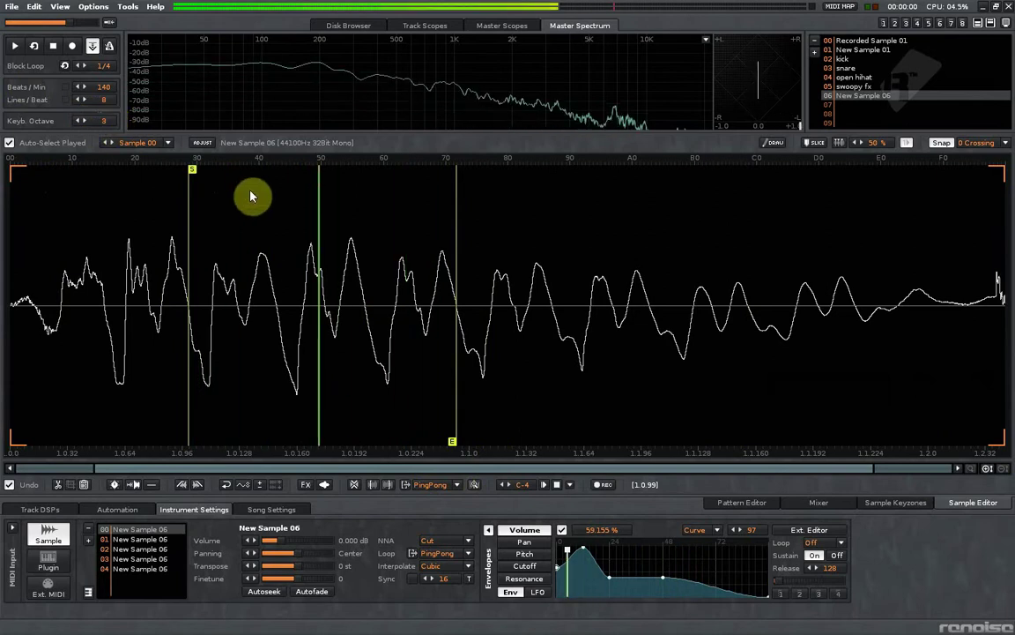
Audition longer loop lengths on New Sample 06 and settle on a loop end just past 1.0.192
drag(453, 441, 510, 444)
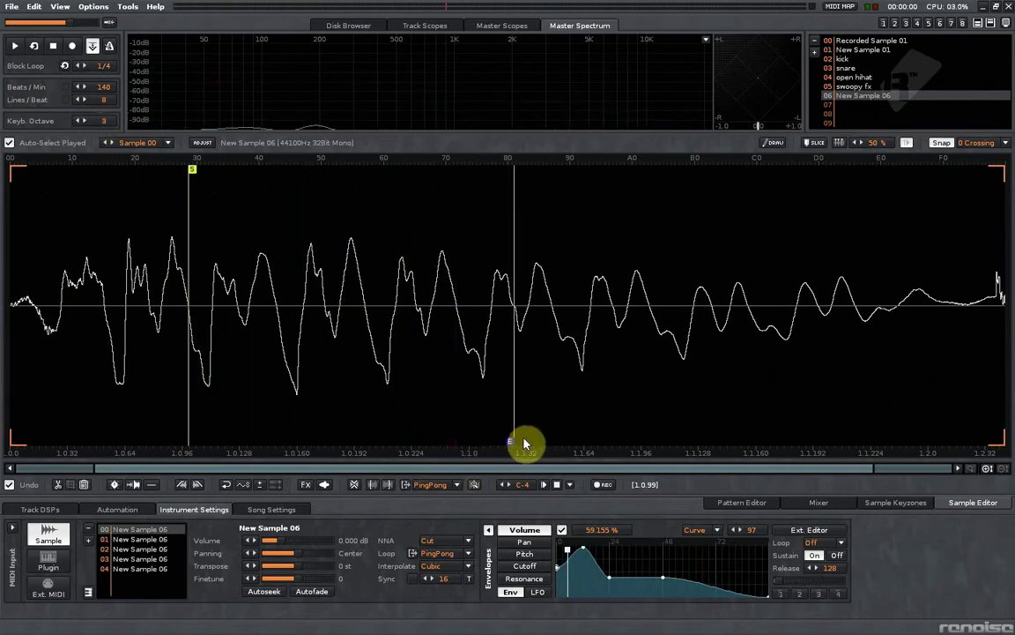
key(q)
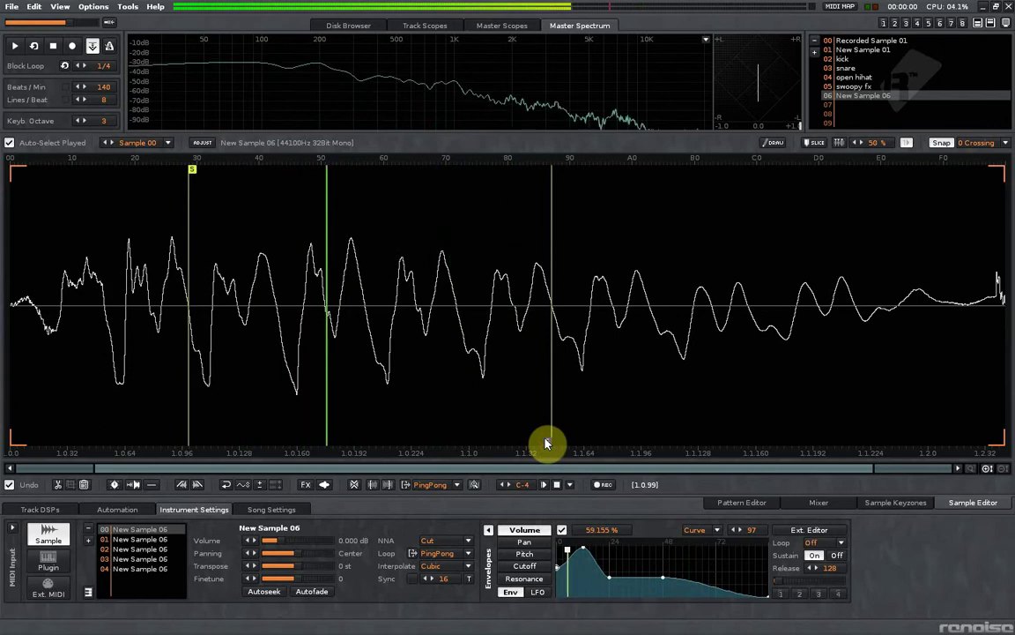
drag(547, 443, 366, 438)
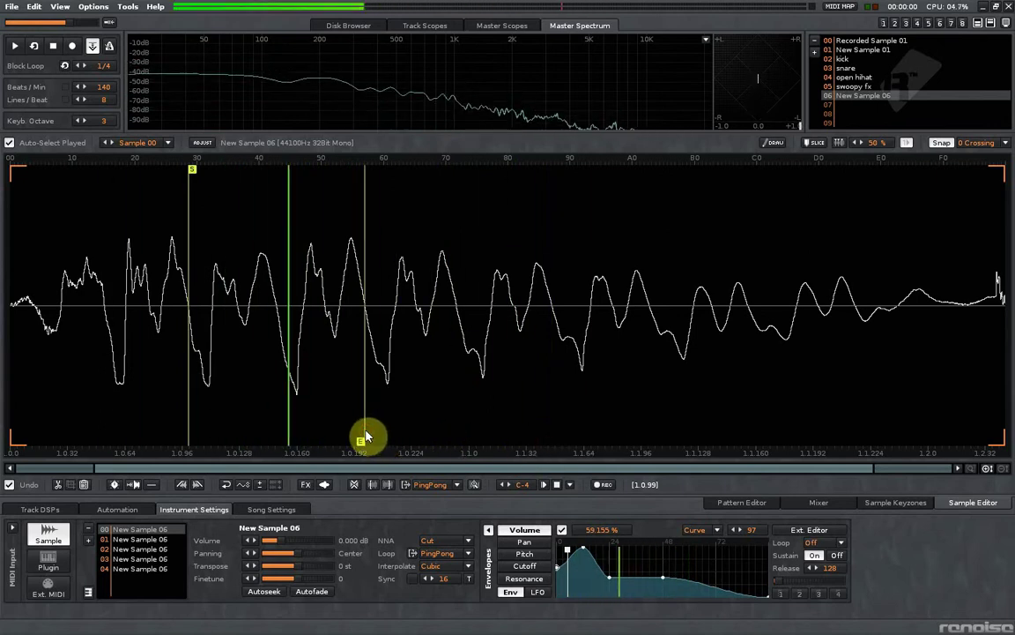
click(556, 484)
Transpose layer 01 of instrument 06 to -12 st, adjust the transpose of layer 02 and preview the sound
click(162, 540)
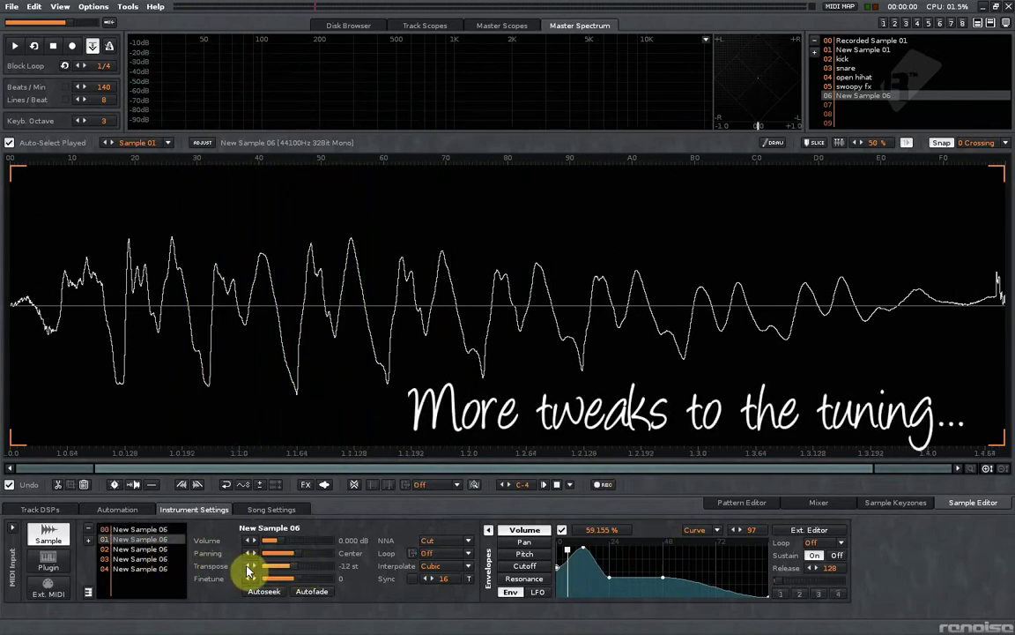
key(z)
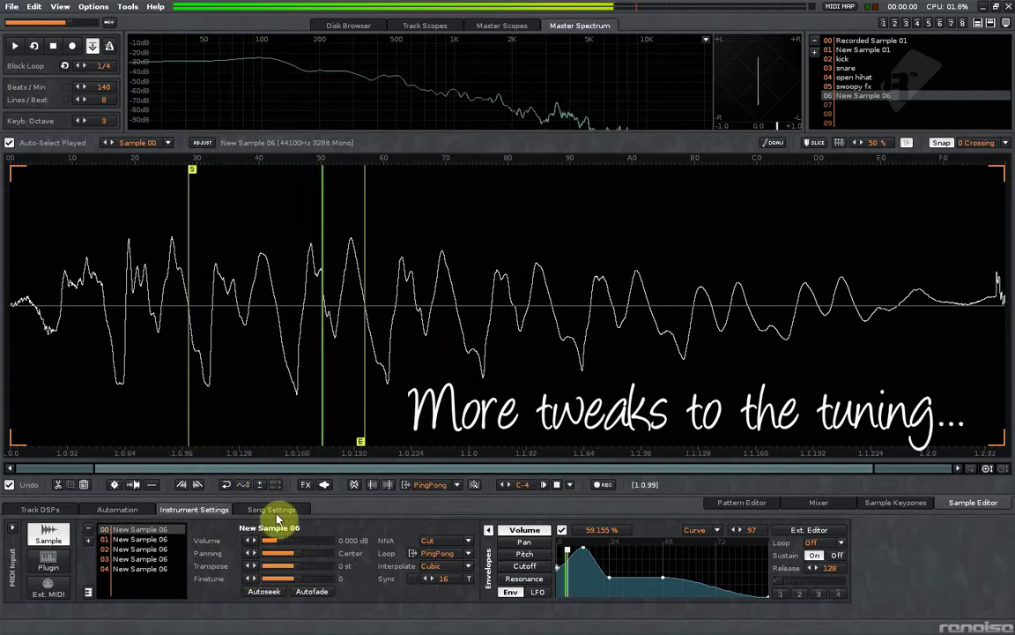
click(143, 549)
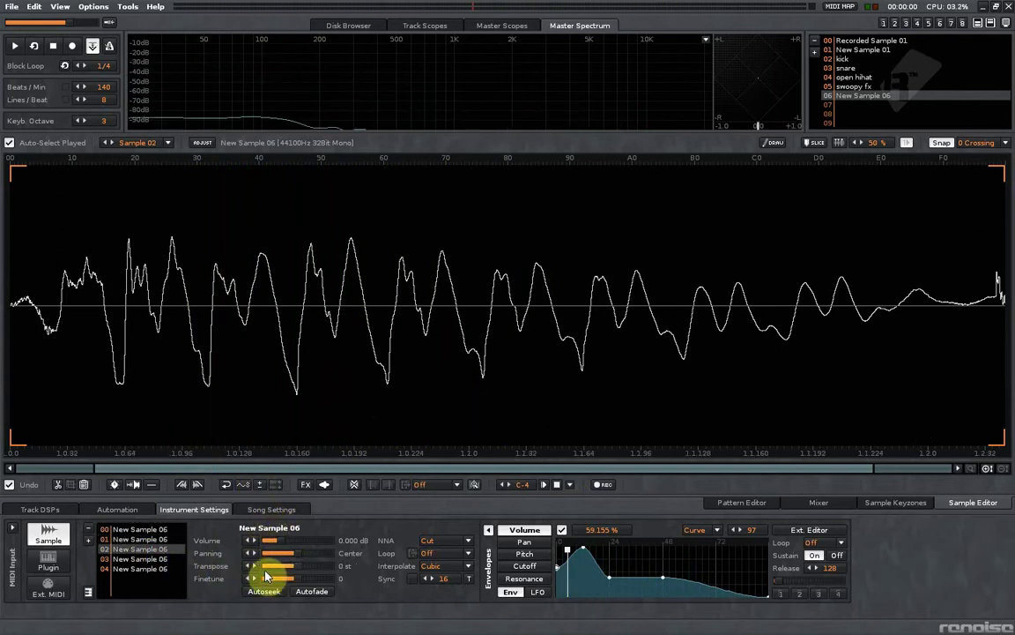
right_click(254, 567)
key(z)
Detune layers 03 and 04 of instrument 06, setting the finetune of layer 04 to 12, and preview the result
click(143, 547)
click(141, 559)
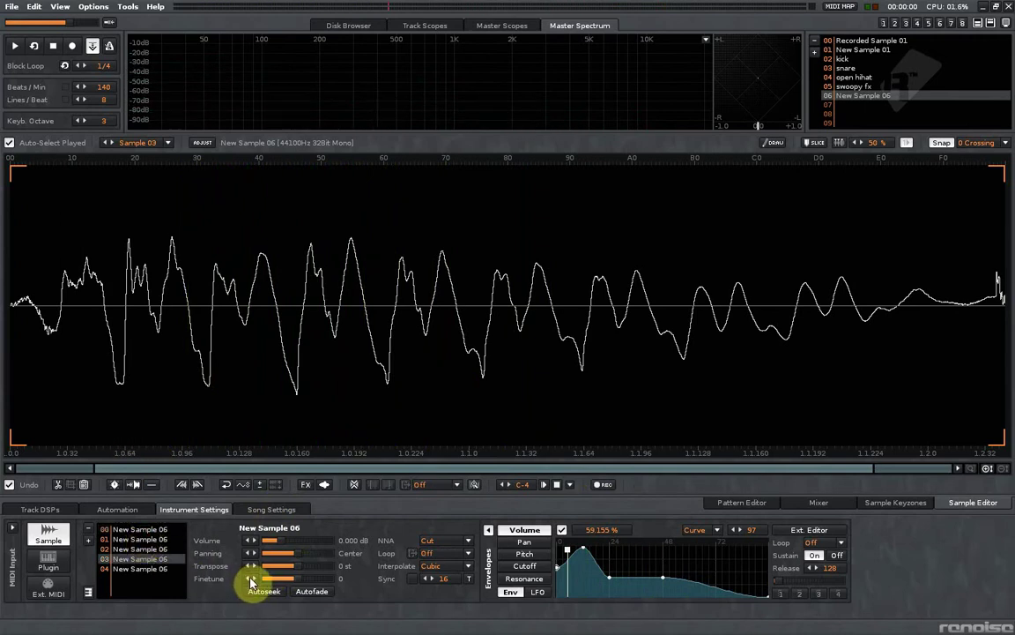
click(172, 569)
click(254, 579)
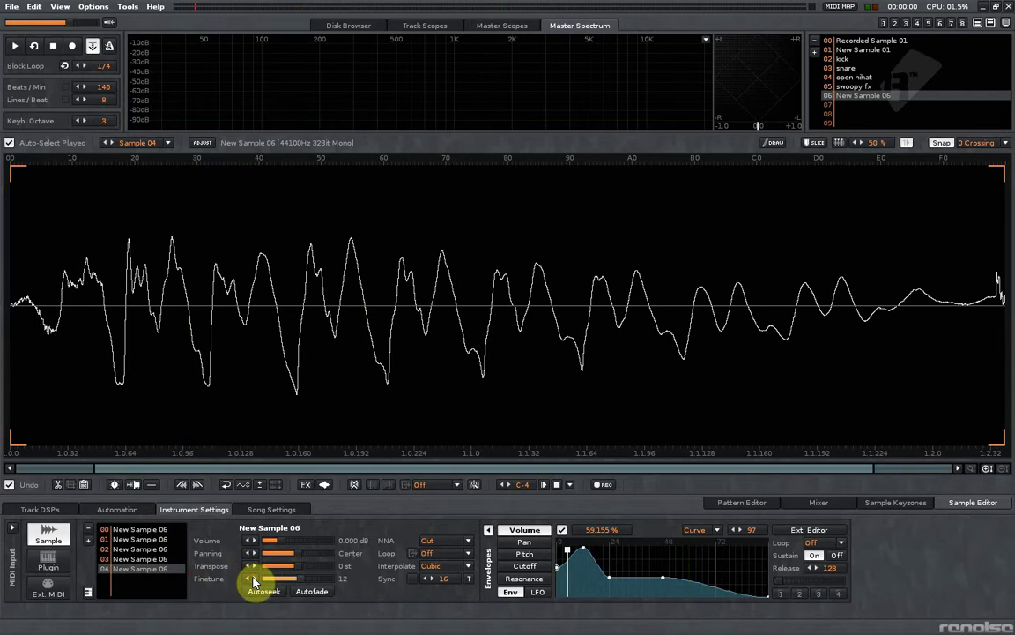
key(z)
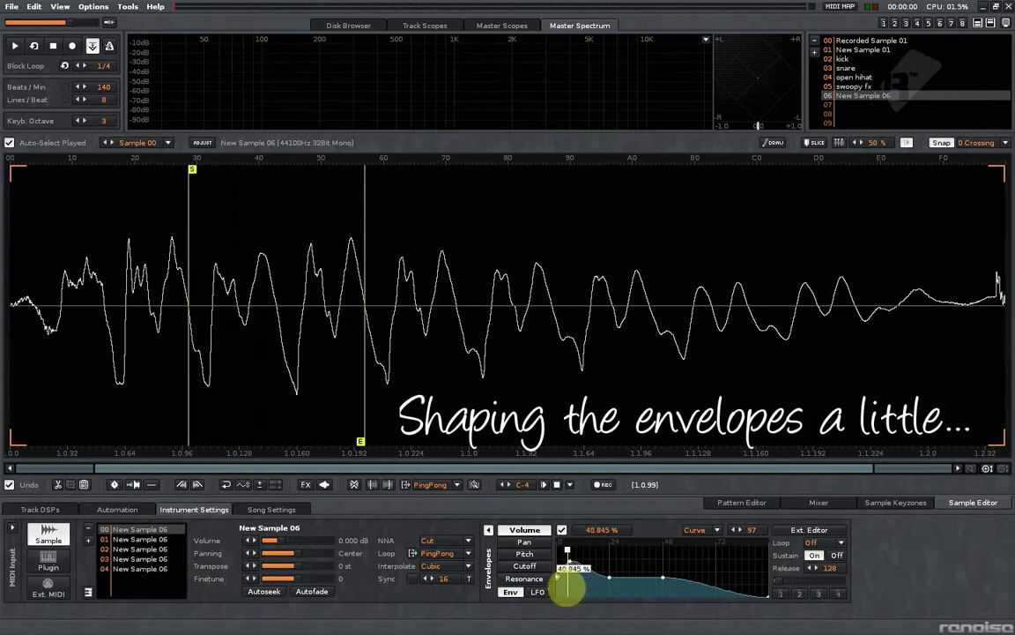
Lower the early peak of instrument 06's volume envelope to about 49 % and preview the note repeatedly
mouse_move(569, 589)
mouse_down()
mouse_move(566, 571)
mouse_move(582, 586)
mouse_up()
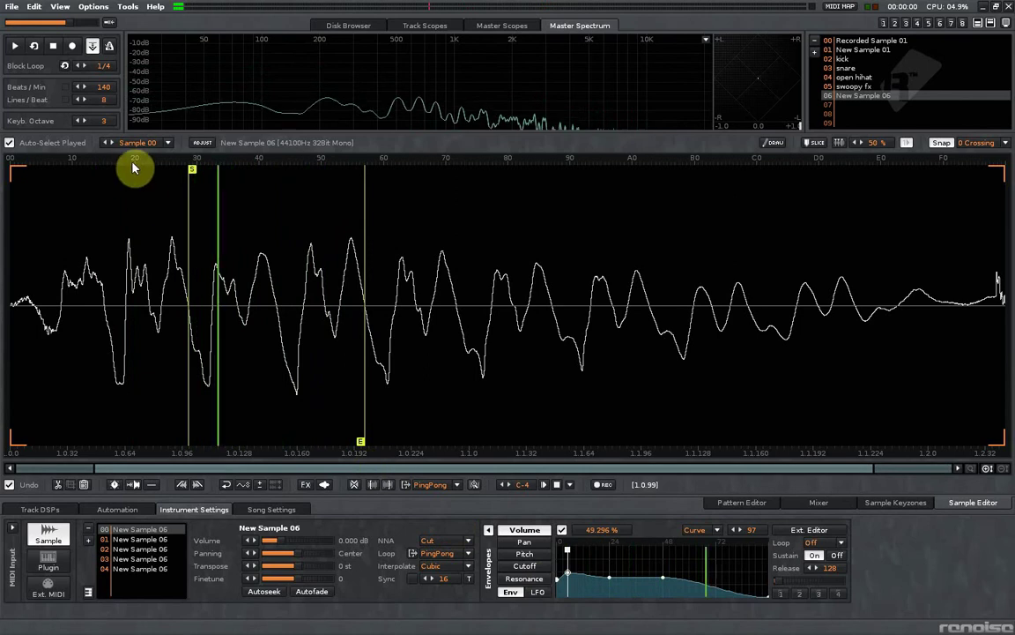
scroll(115, 123, up, 1)
key(z)
key(z)
key(z)
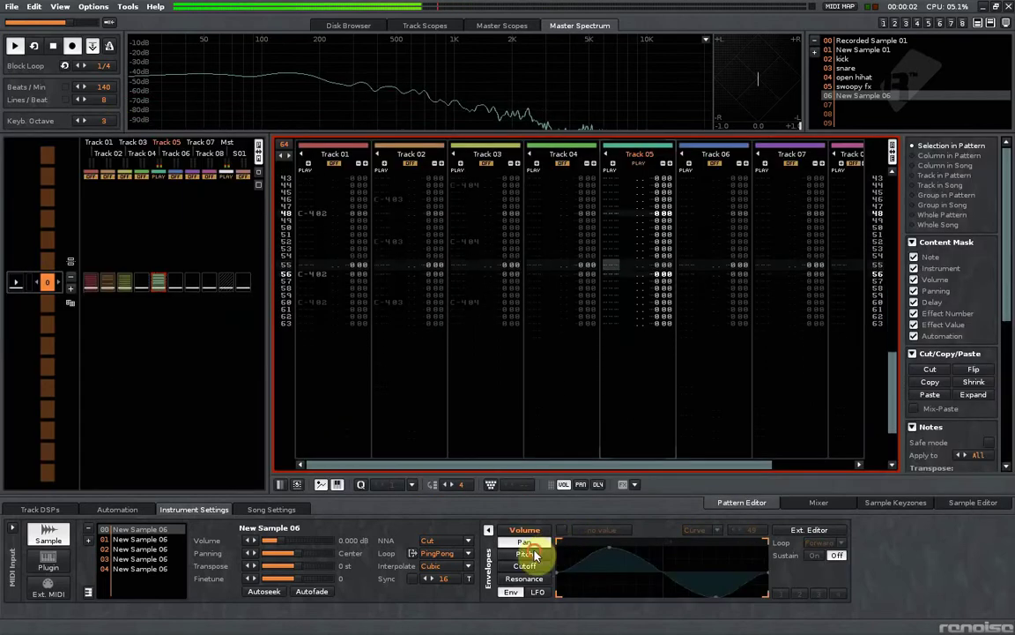
Enable the pitch envelope of instrument 06 and adjust its opening points
click(536, 555)
click(561, 533)
drag(557, 547, 576, 581)
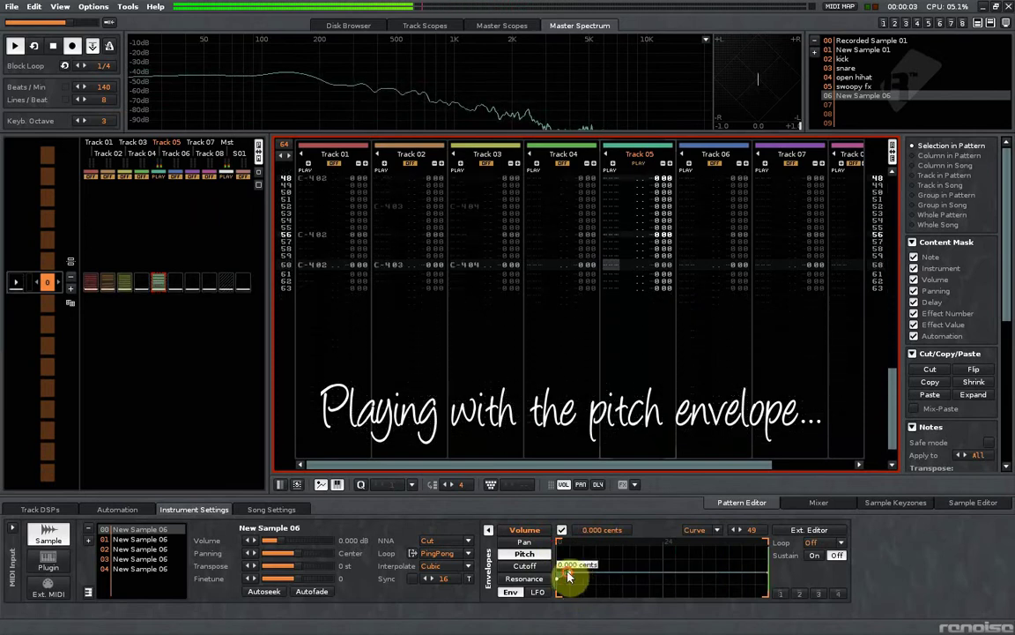
Enable the LP Moog cutoff envelope of instrument 06 and lower its starting point
click(524, 565)
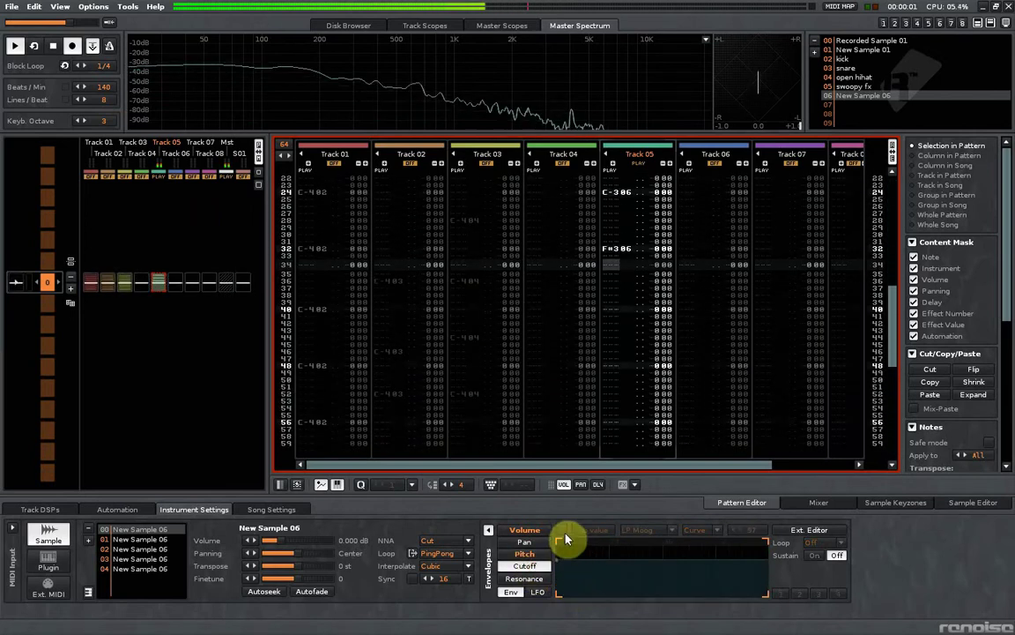
click(562, 530)
drag(559, 561, 565, 575)
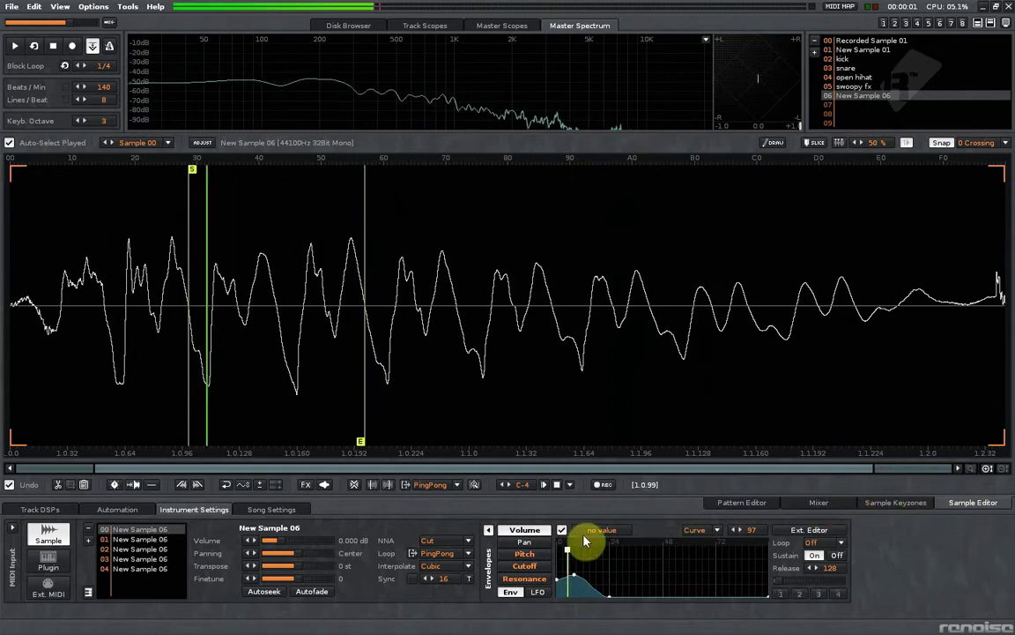
Turn off sustain on instrument 06's volume envelope, stretch the decay to the envelope's end at 0 % and preview it
key(z)
key(z)
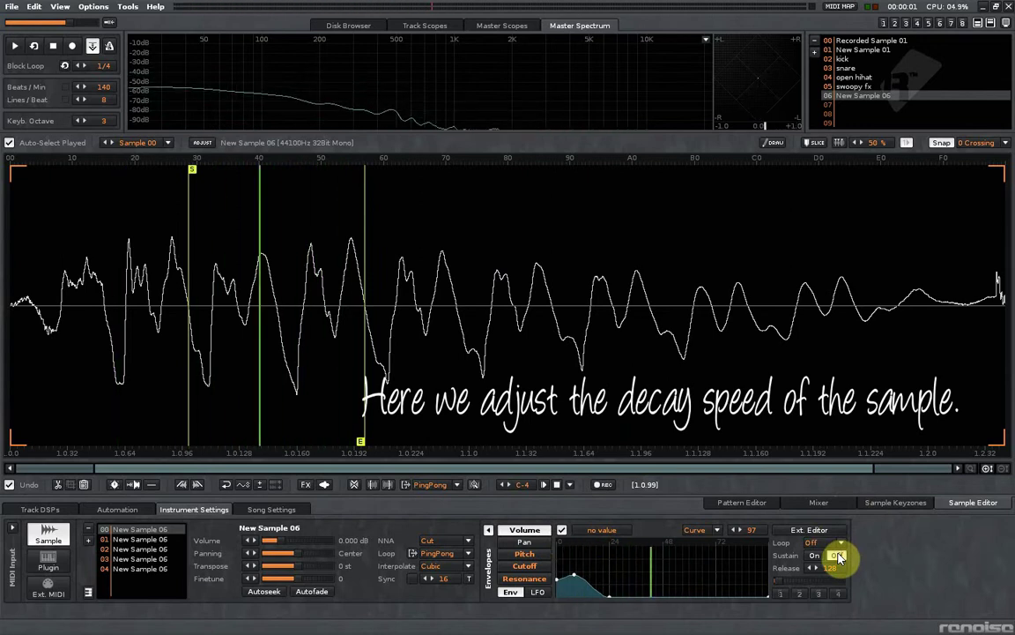
drag(608, 592, 765, 594)
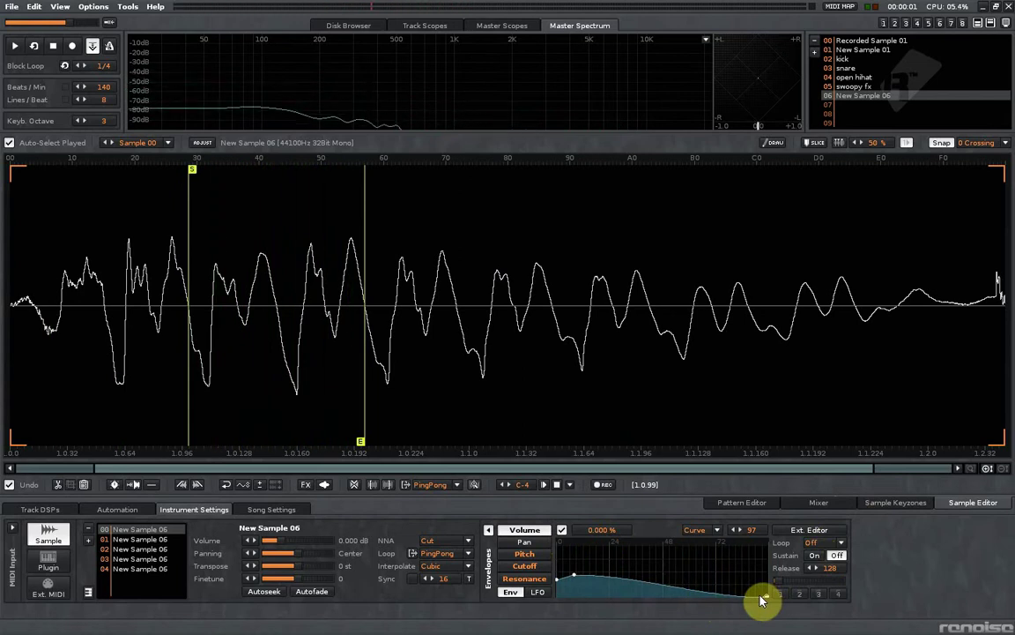
key(z)
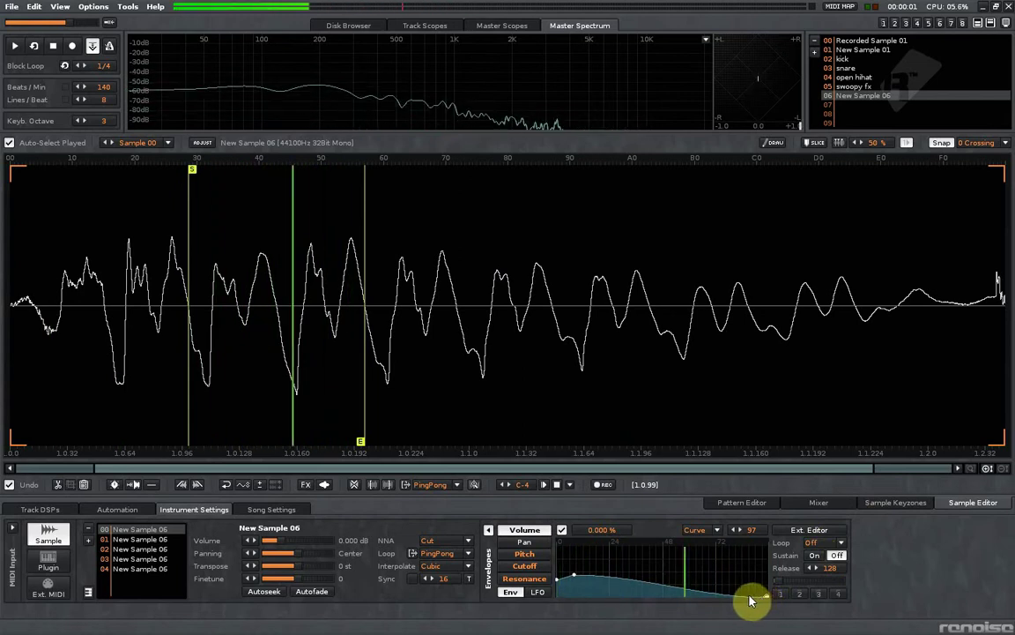
Play the pattern and add an EQ 10 to the bass on Track 05
click(817, 503)
key(space)
click(740, 505)
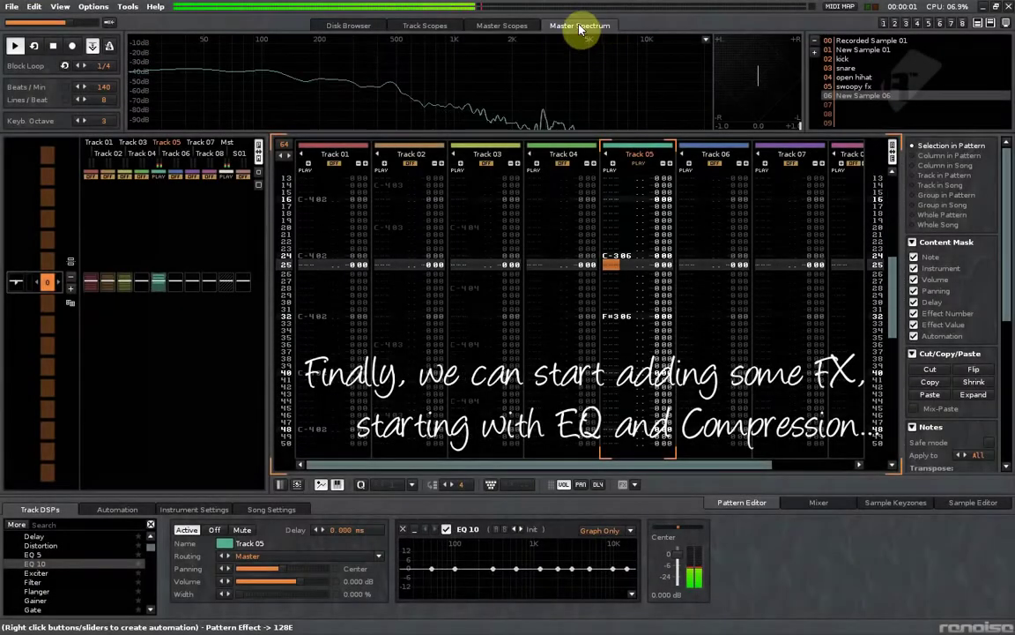
Shape Track 05's EQ 10: cut the lowest band, boost just below 100 Hz, and dip the low mids and upper mids
drag(431, 568, 403, 598)
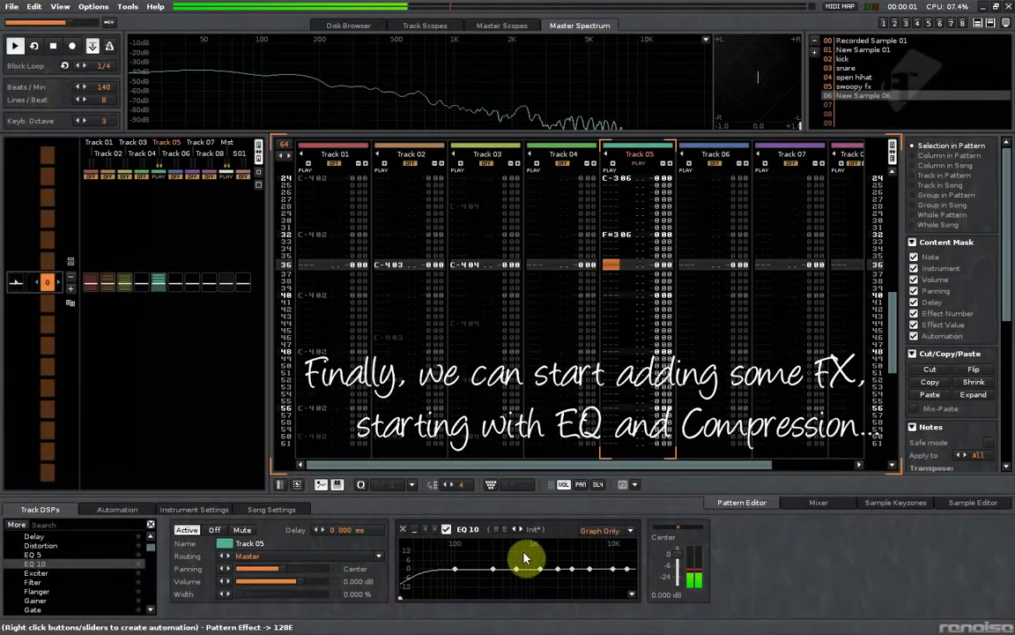
drag(455, 568, 480, 580)
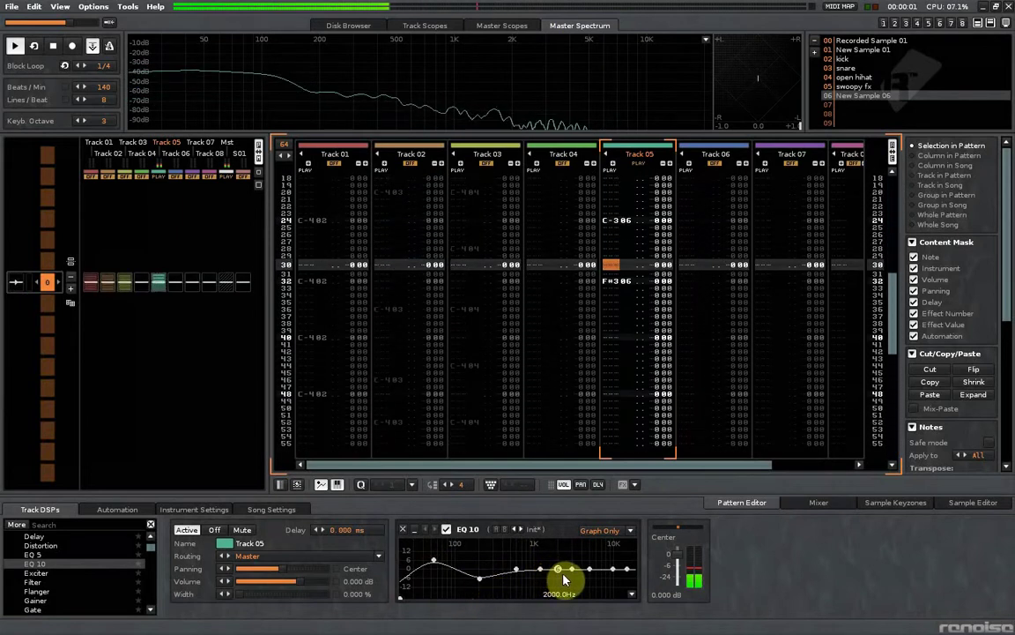
mouse_move(585, 575)
mouse_down()
mouse_move(599, 594)
mouse_move(590, 582)
mouse_up()
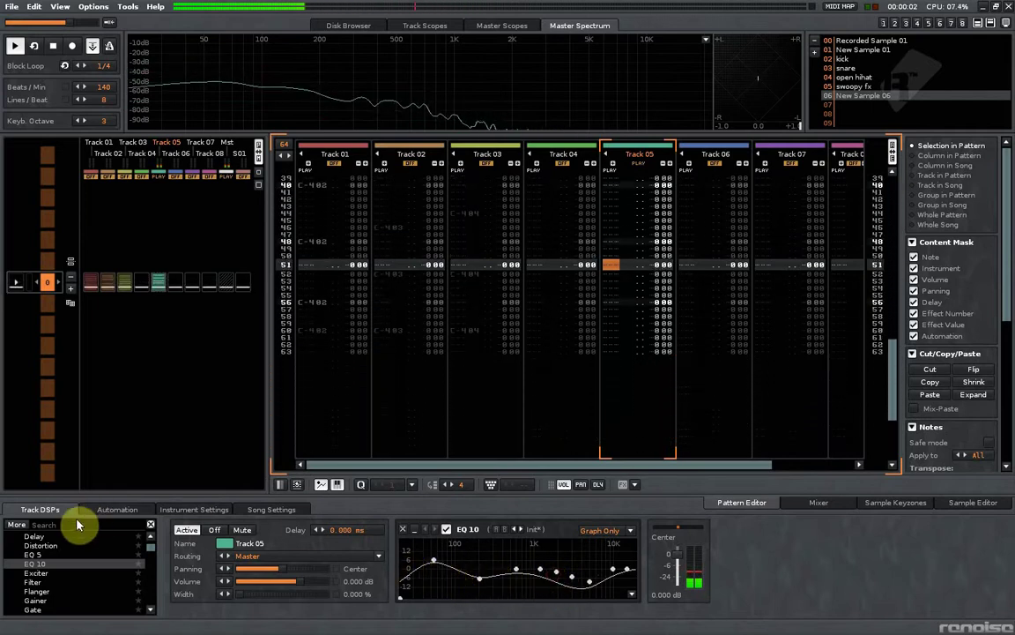
Add a Compressor after the EQ 10 on Track 05 and set its ratio to 5:1
scroll(79, 567, up, 2)
double_click(79, 564)
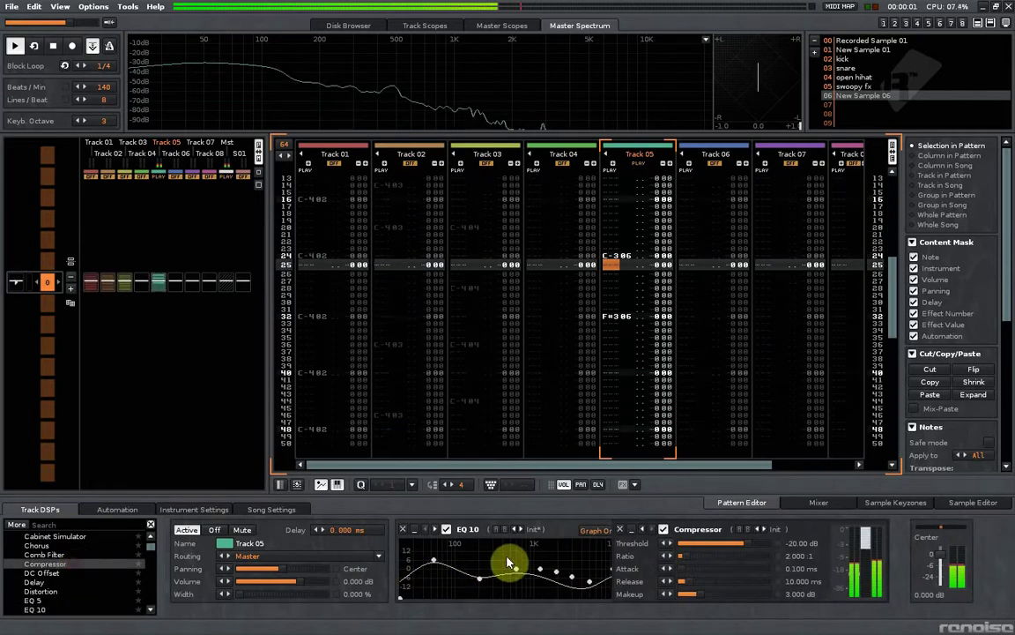
drag(694, 562, 707, 562)
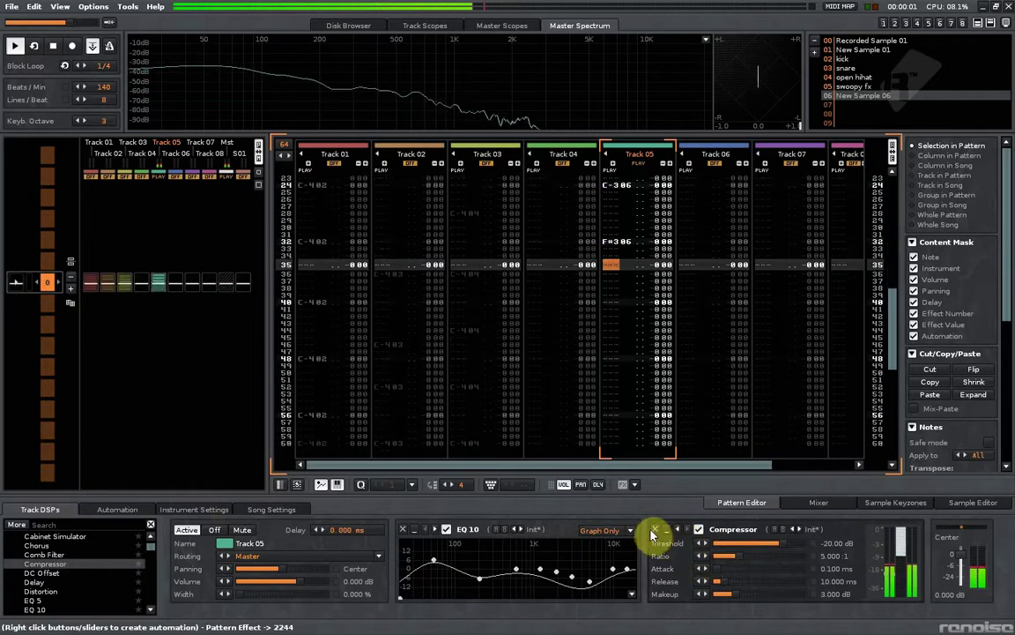
Insert a Chorus between the EQ 10 and the Compressor on Track 05 and load its Bass Flow preset
scroll(39, 547, up, 1)
drag(40, 554, 630, 562)
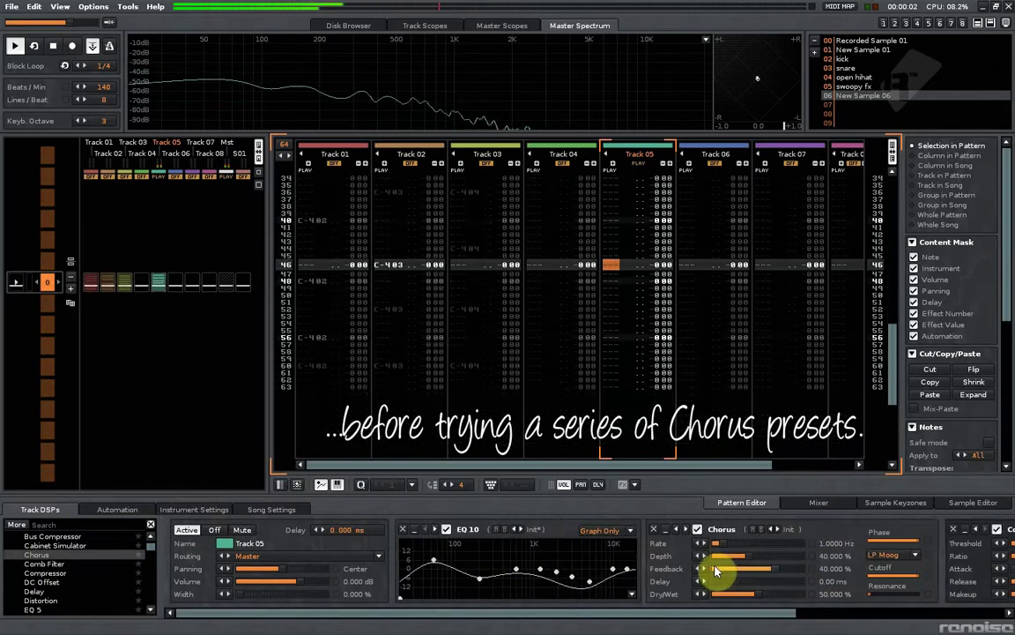
click(791, 529)
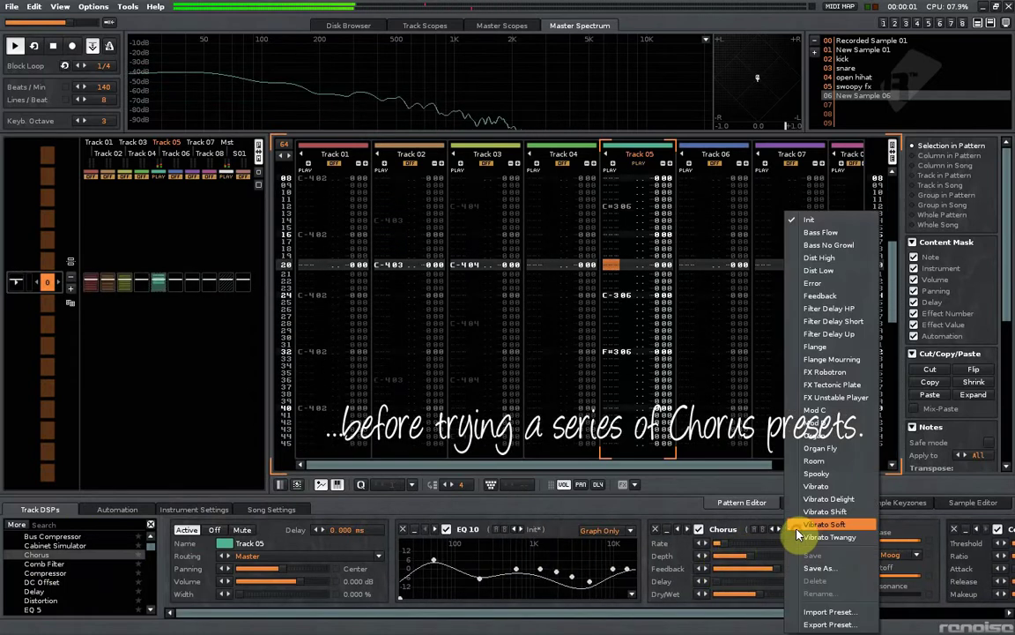
click(834, 234)
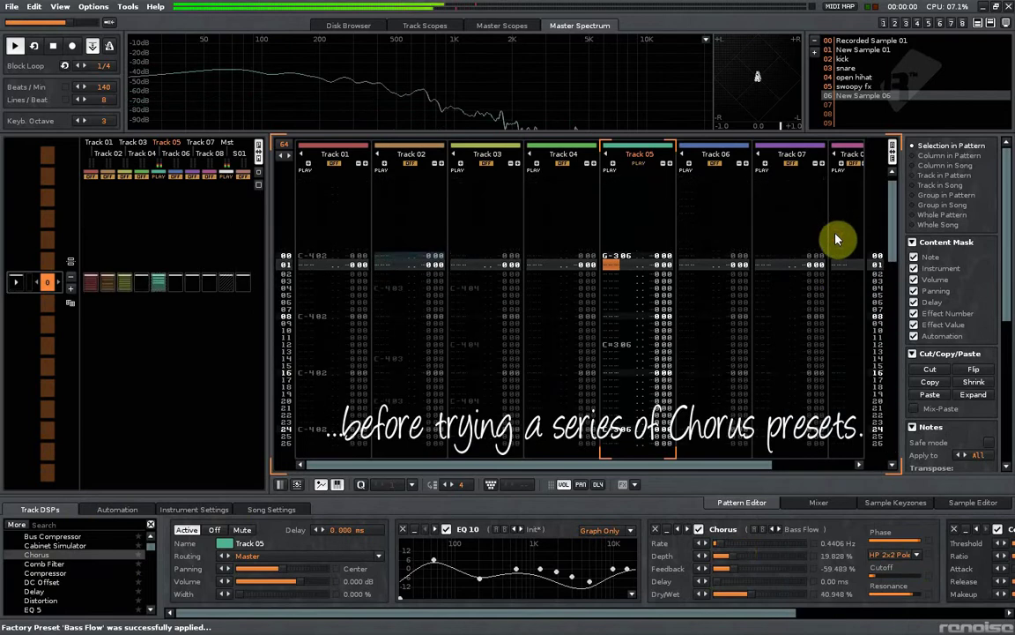
Audition the Chorus presets from Bass No Growl through Spooky while the pattern plays, and settle on Room
click(779, 530)
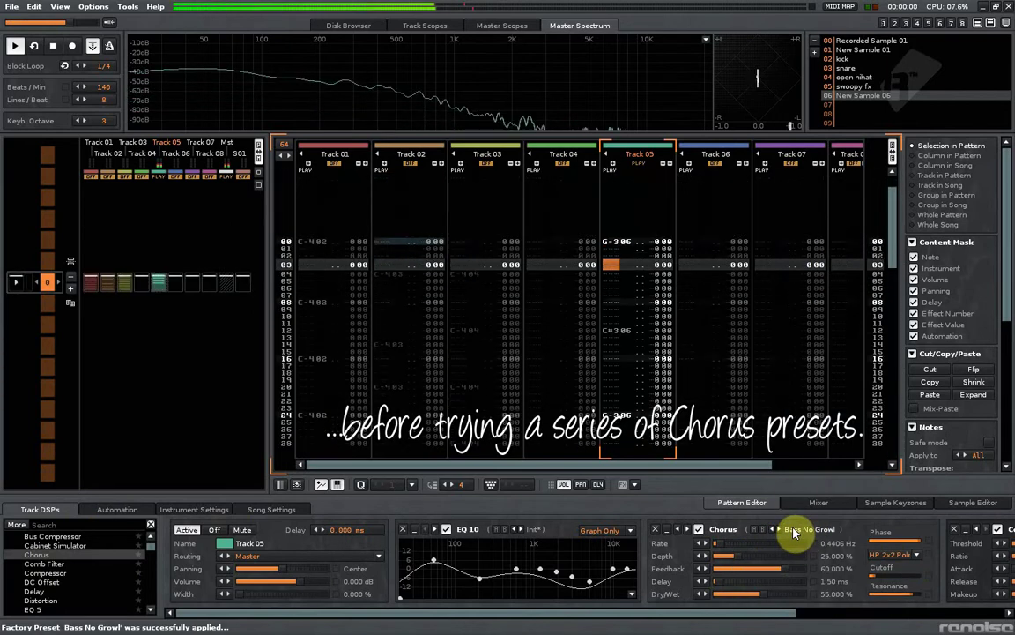
click(780, 530)
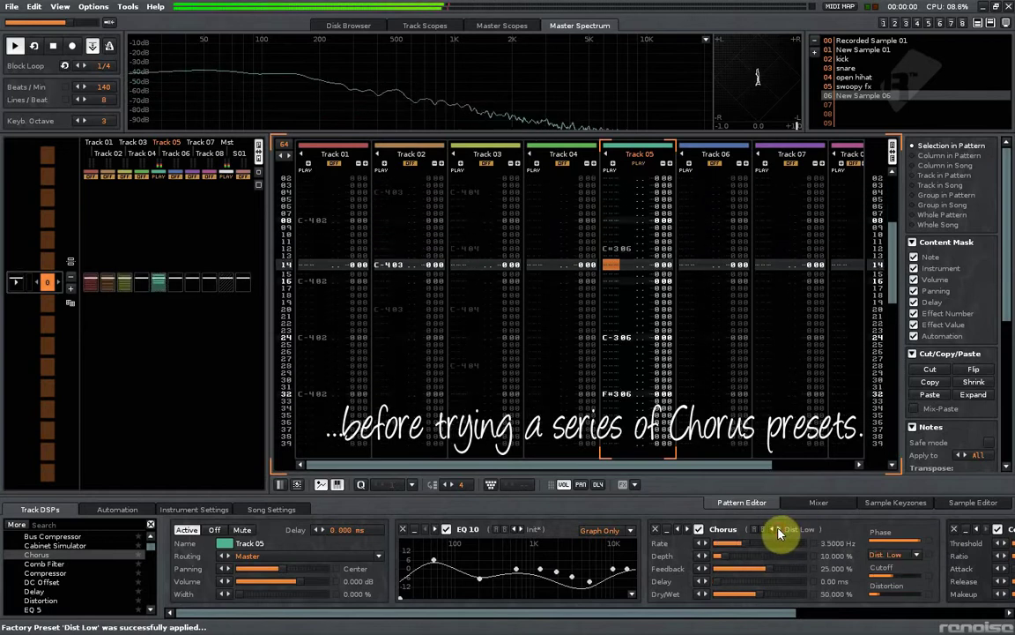
click(779, 530)
click(777, 530)
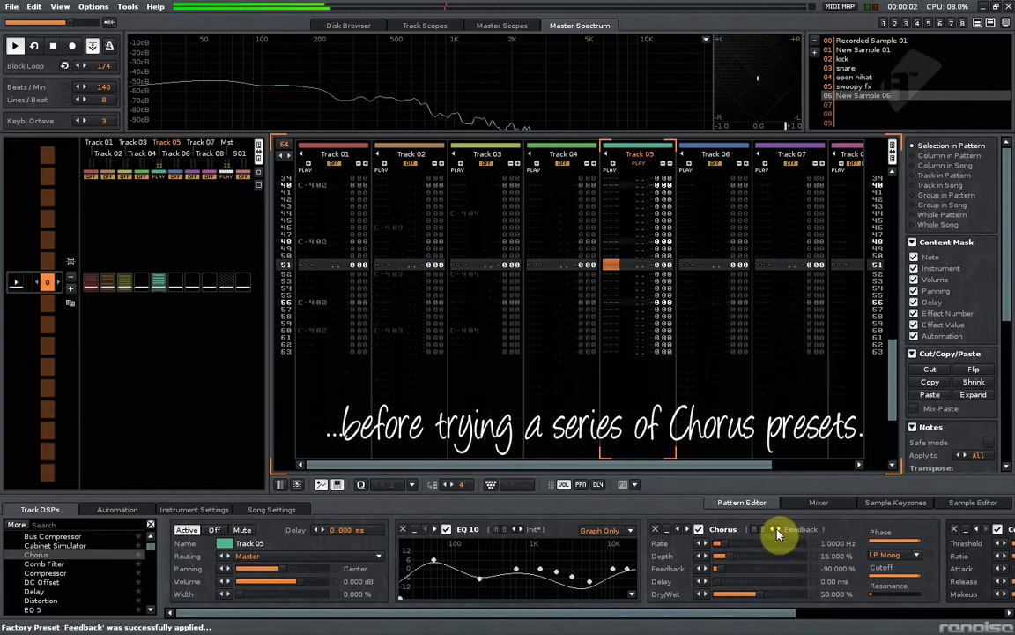
click(777, 531)
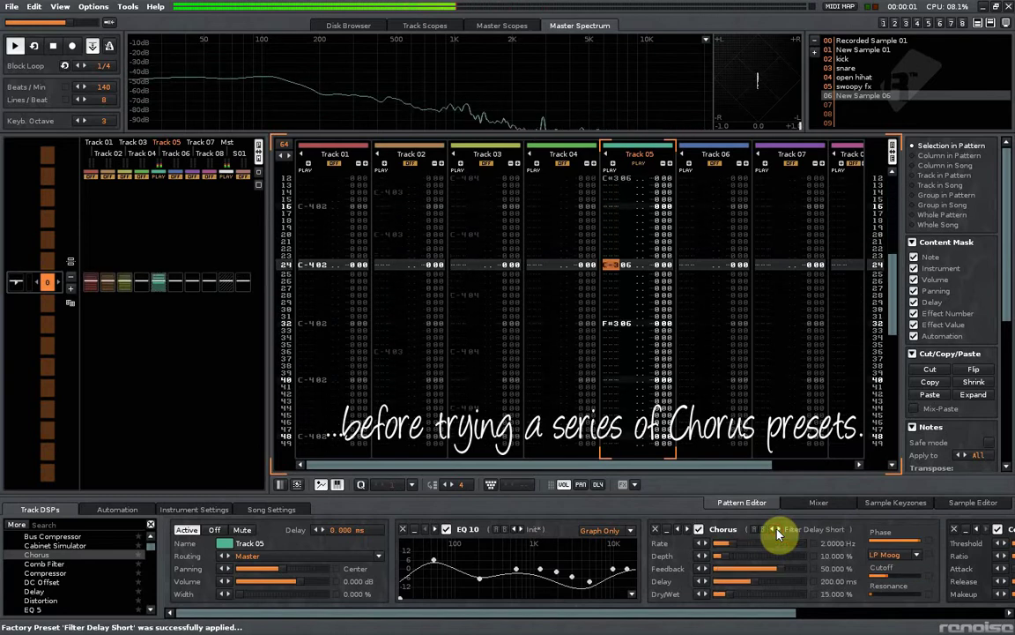
click(777, 530)
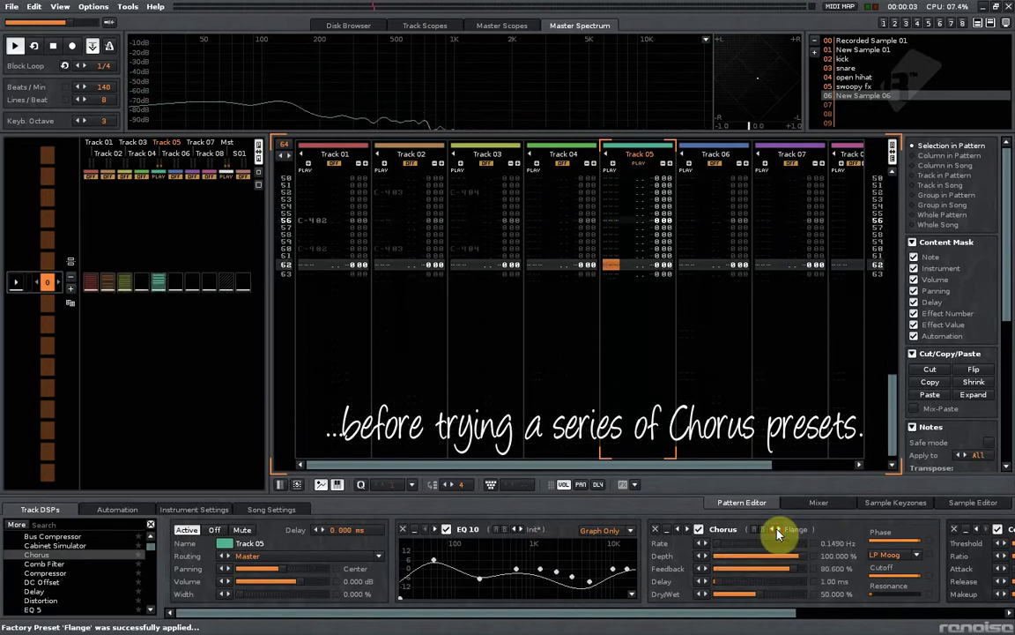
click(778, 530)
click(777, 530)
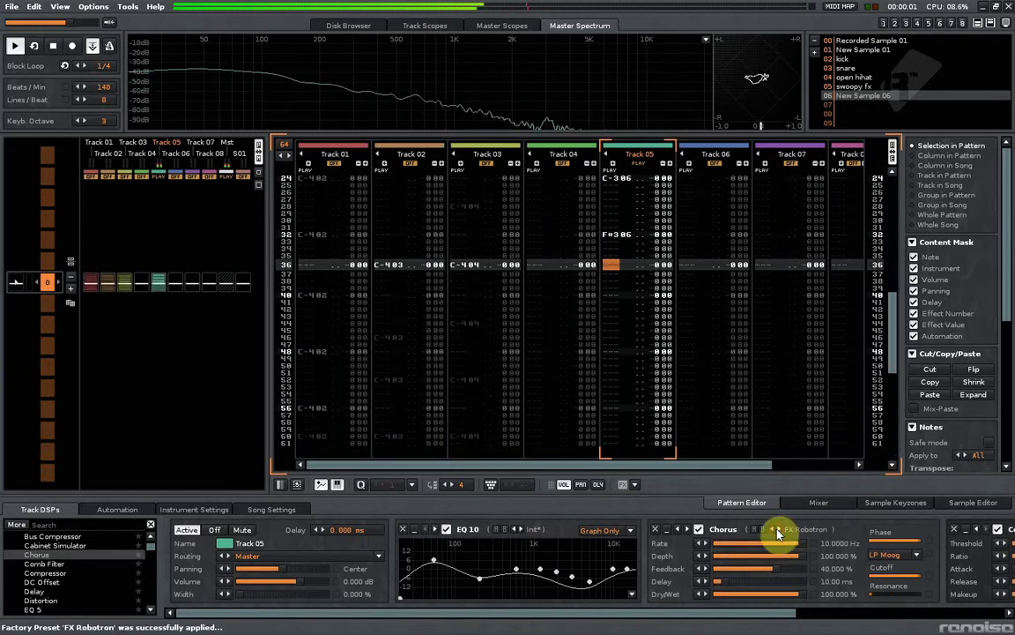
click(777, 531)
click(778, 530)
click(777, 531)
click(778, 530)
click(778, 530)
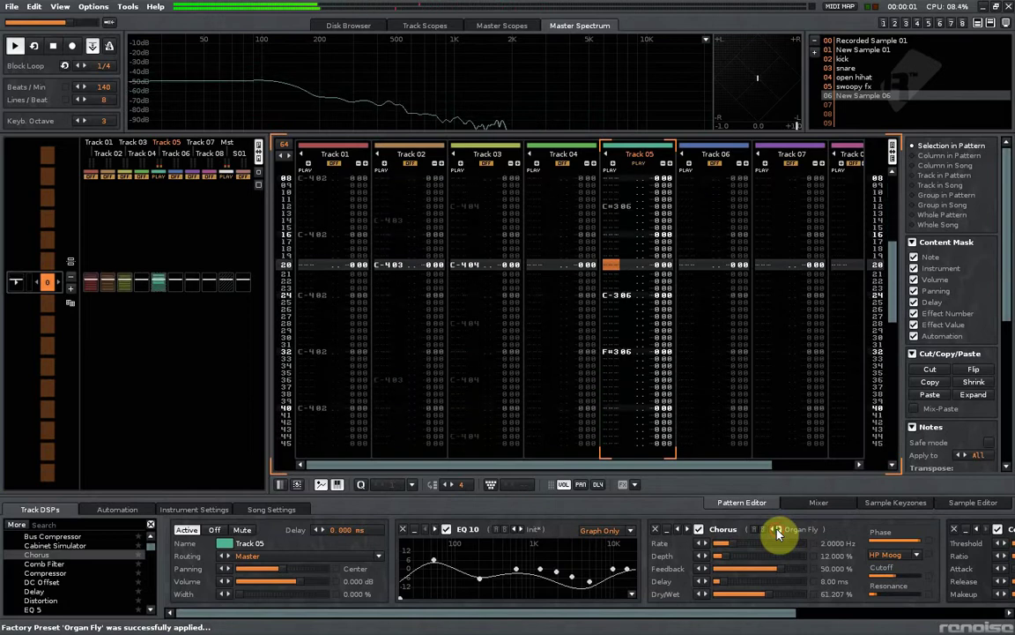
click(796, 531)
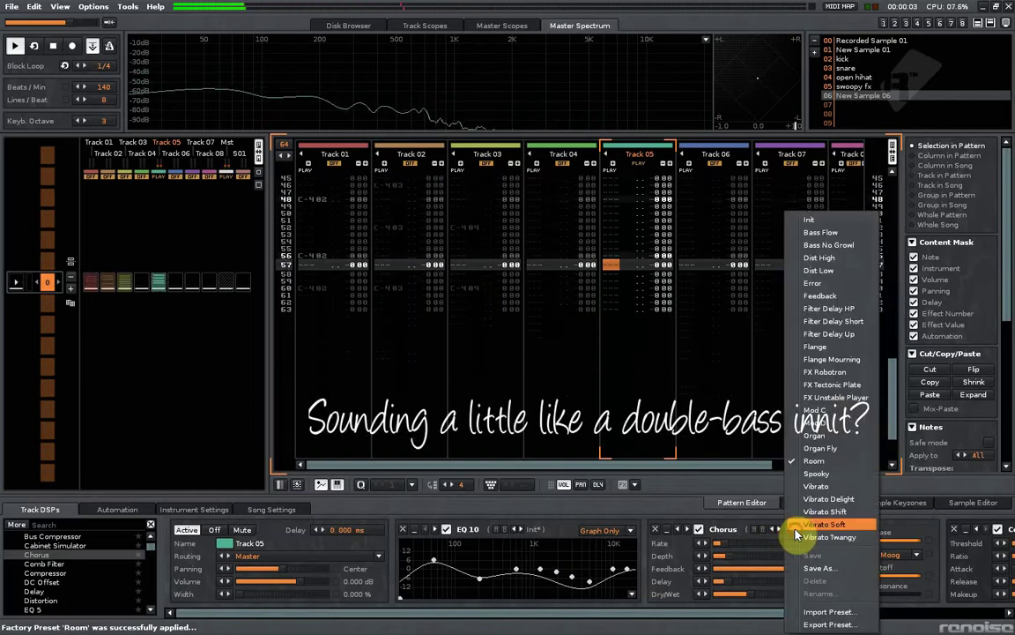
click(809, 474)
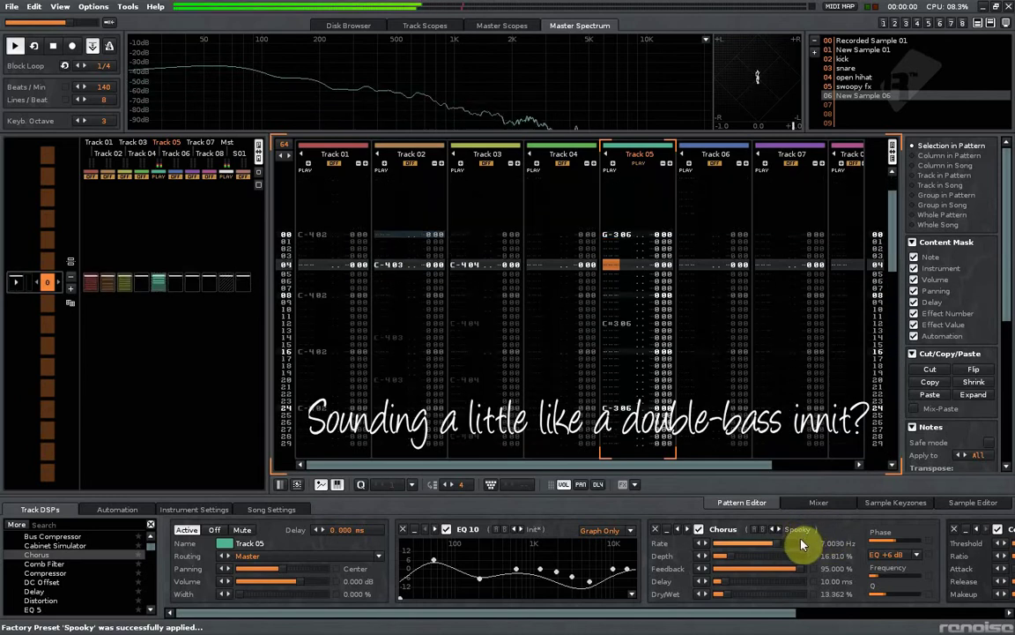
click(774, 530)
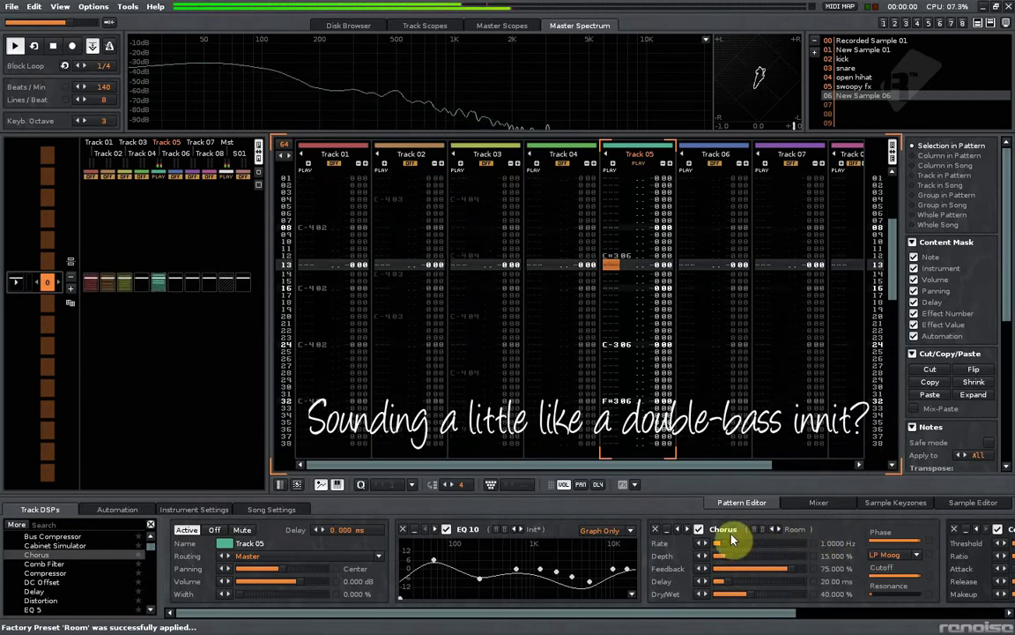
Set the makeup gain of Track 05's Compressor to 6 dB
scroll(725, 578, down, 2)
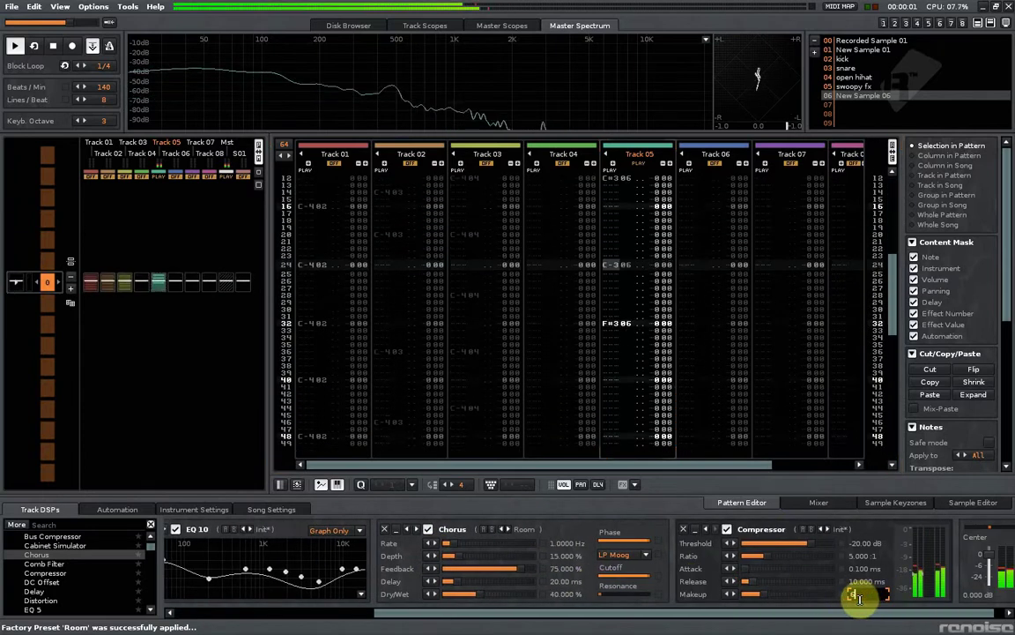
key(Return)
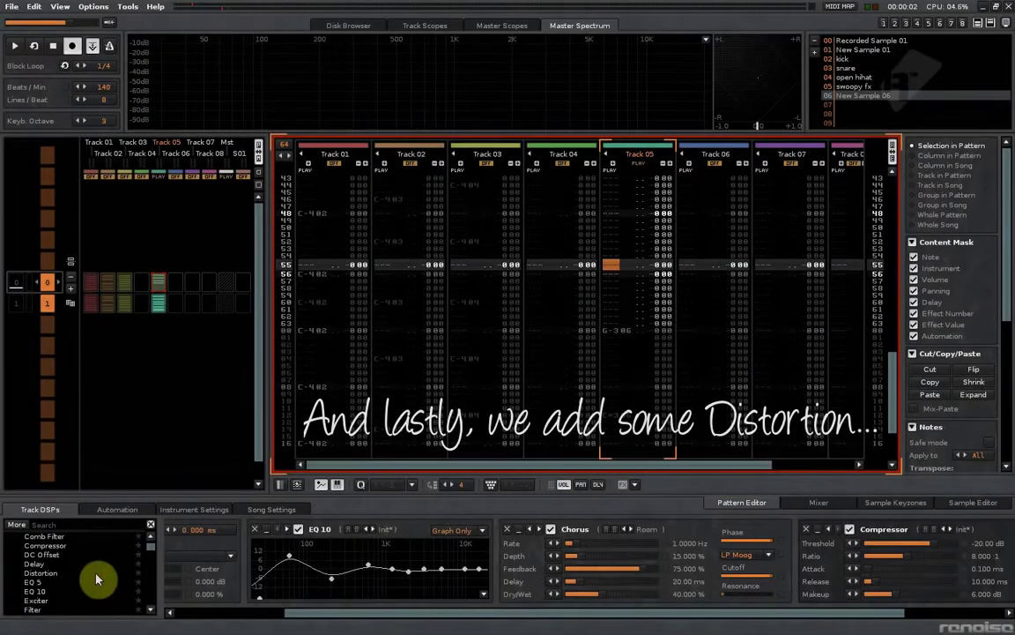
Insert a Distortion between the Chorus and the Compressor, play the pattern and set the drive to 10 %
scroll(79, 565, down, 3)
mouse_move(63, 551)
mouse_down()
mouse_move(176, 539)
mouse_move(748, 540)
mouse_move(793, 559)
mouse_up()
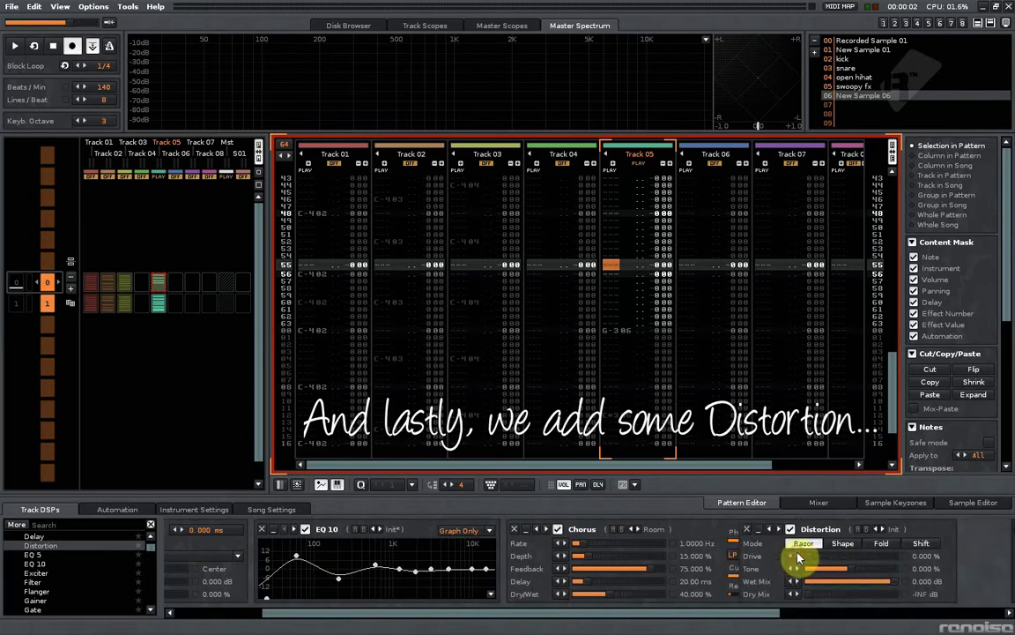
key(space)
drag(684, 562, 684, 561)
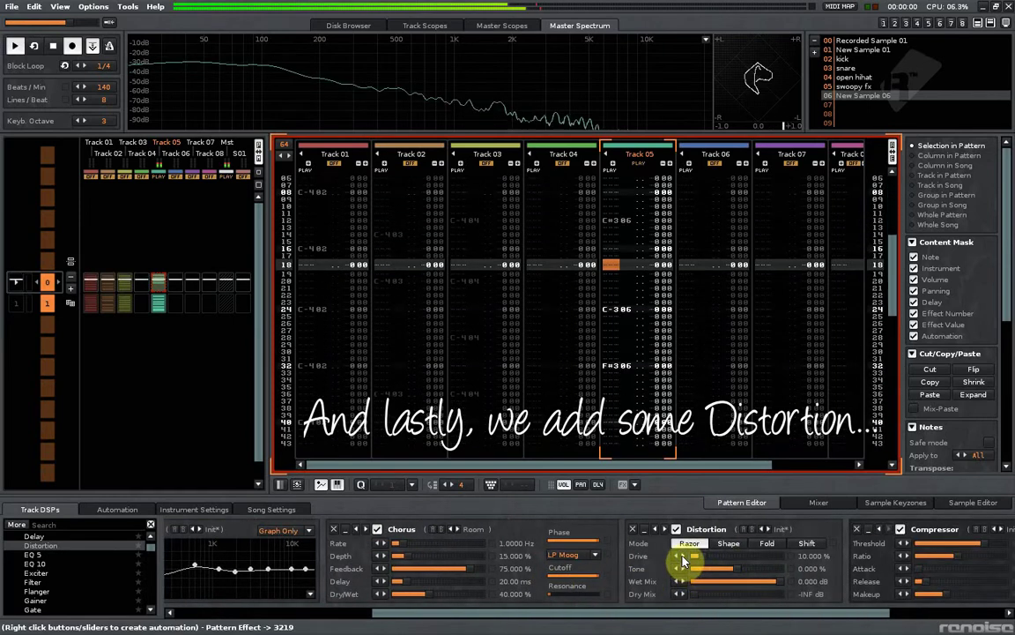
Compare the Distortion modes, choose Fold, and adjust the tone to 50 % and reduce the drive
click(729, 543)
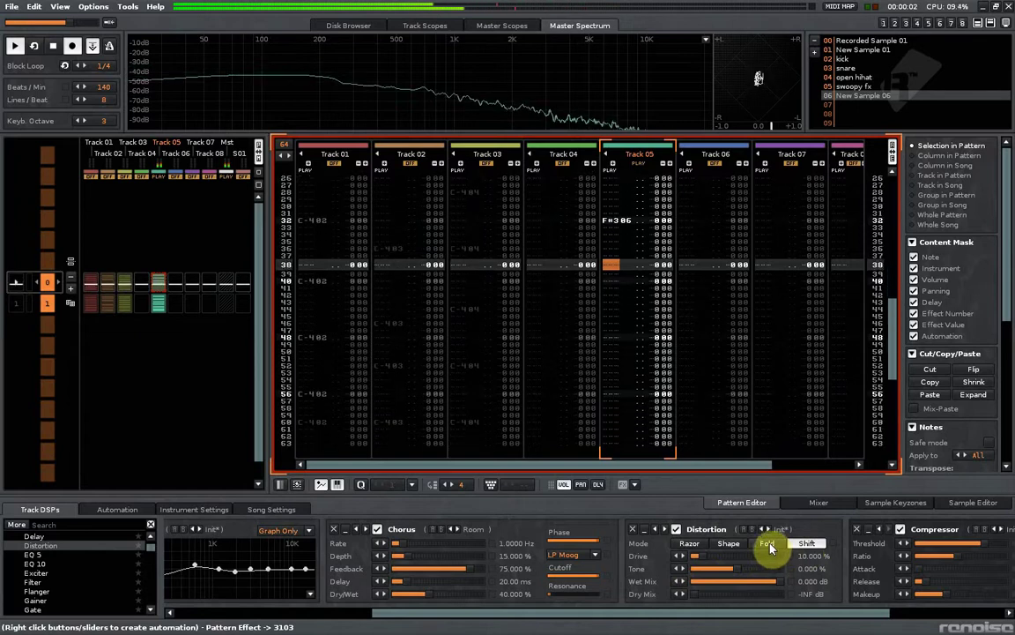
click(768, 543)
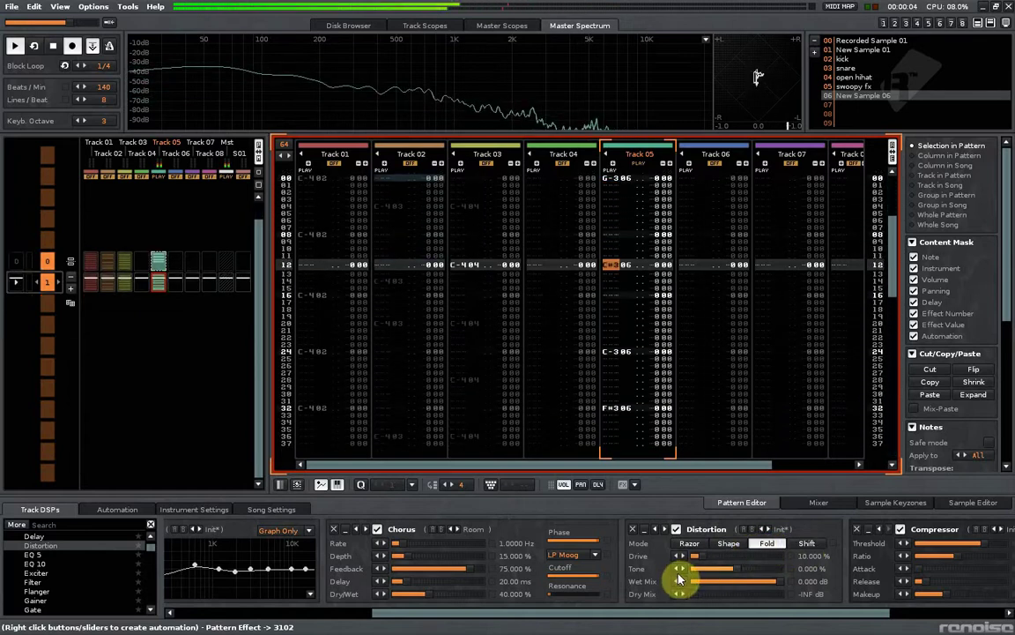
drag(684, 571, 776, 580)
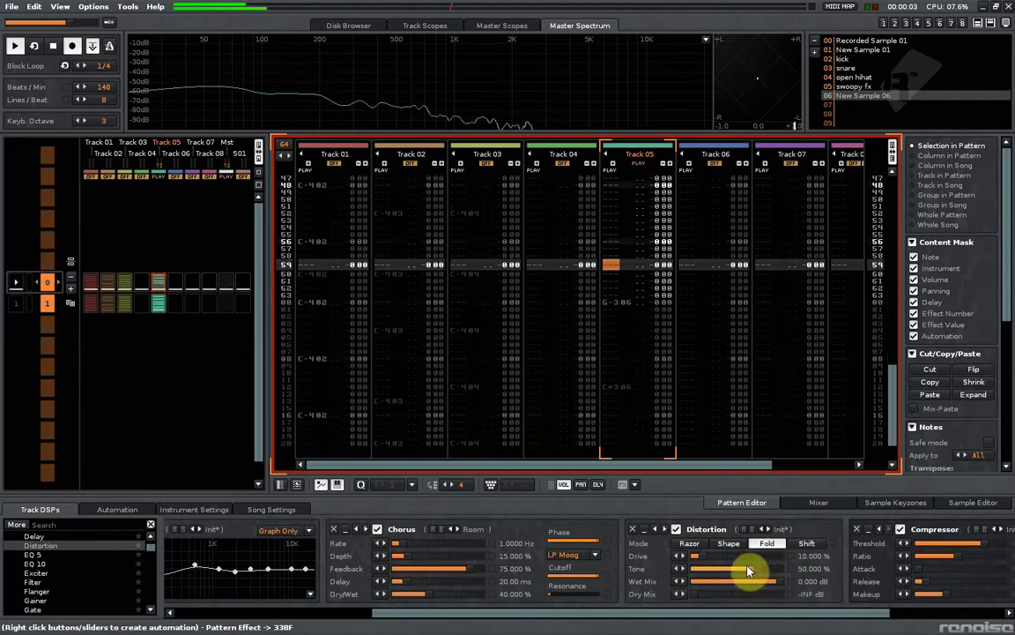
click(677, 557)
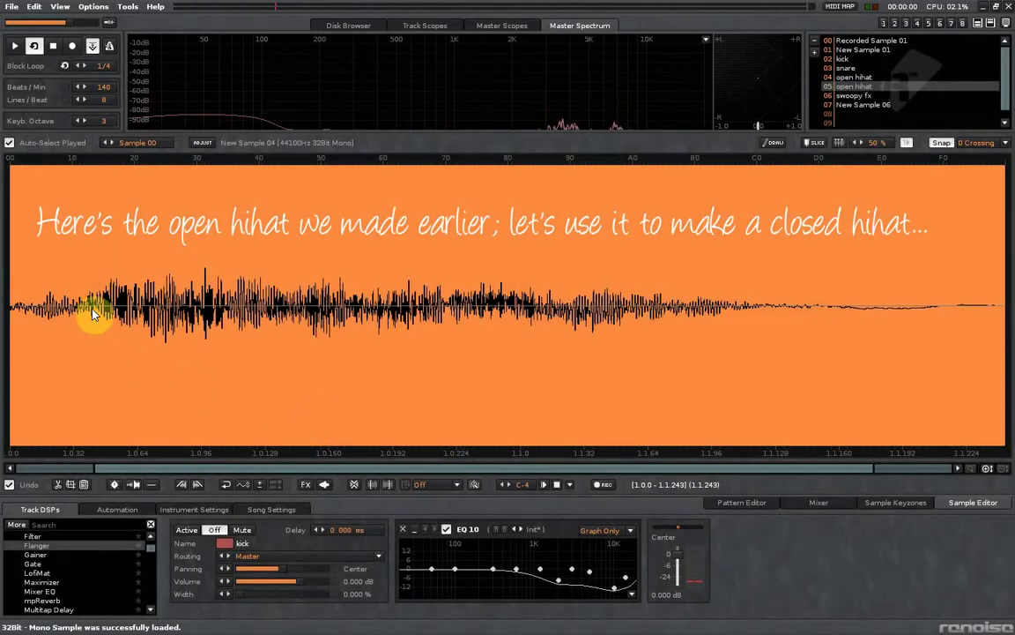
Delete the quiet opening of the copied open hihat sample in instrument 05, from the start to 1.0.40
click(90, 313)
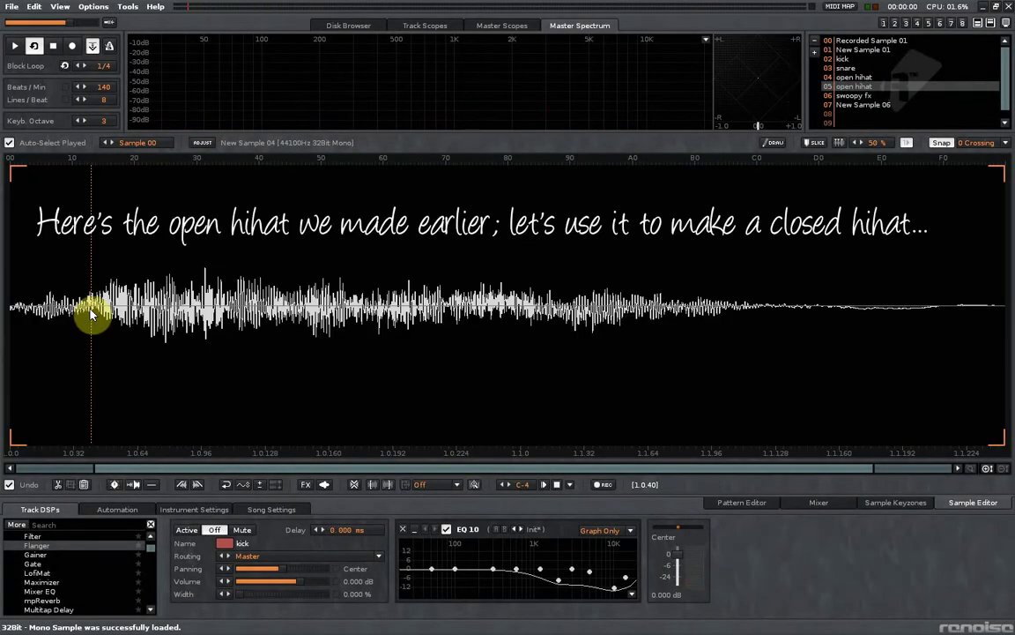
drag(91, 313, 2, 314)
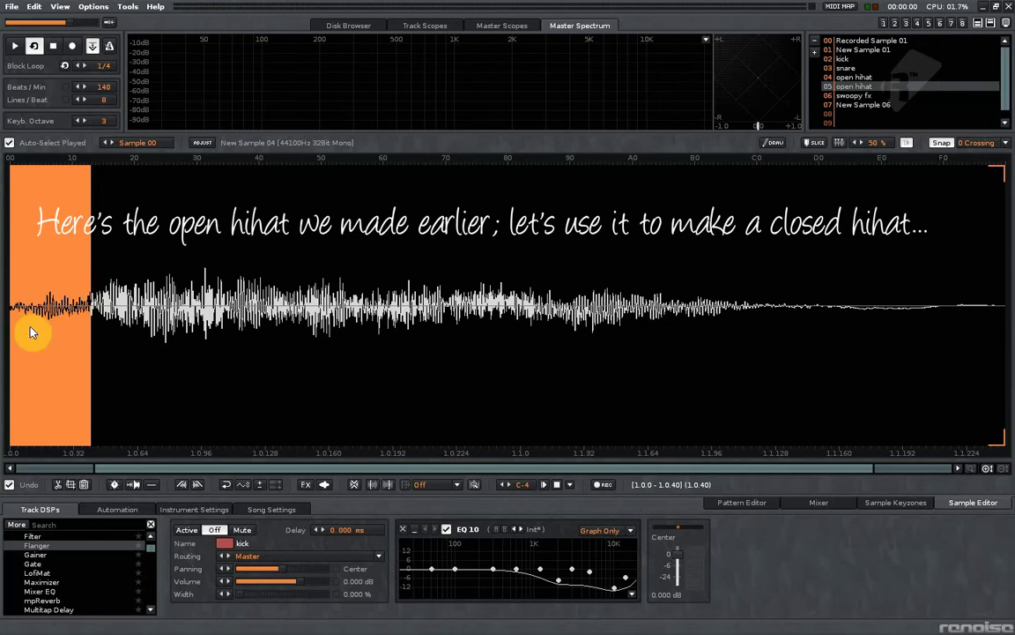
key(Delete)
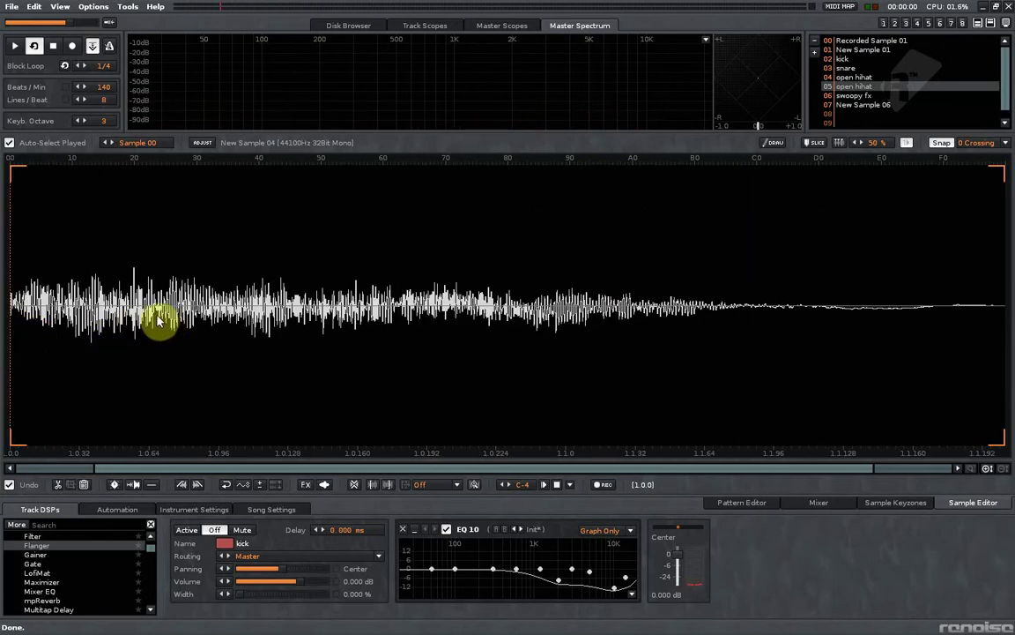
Select the hihat sample from its start to 1.0.67, preview the selection and fade it out
drag(156, 319, 2, 275)
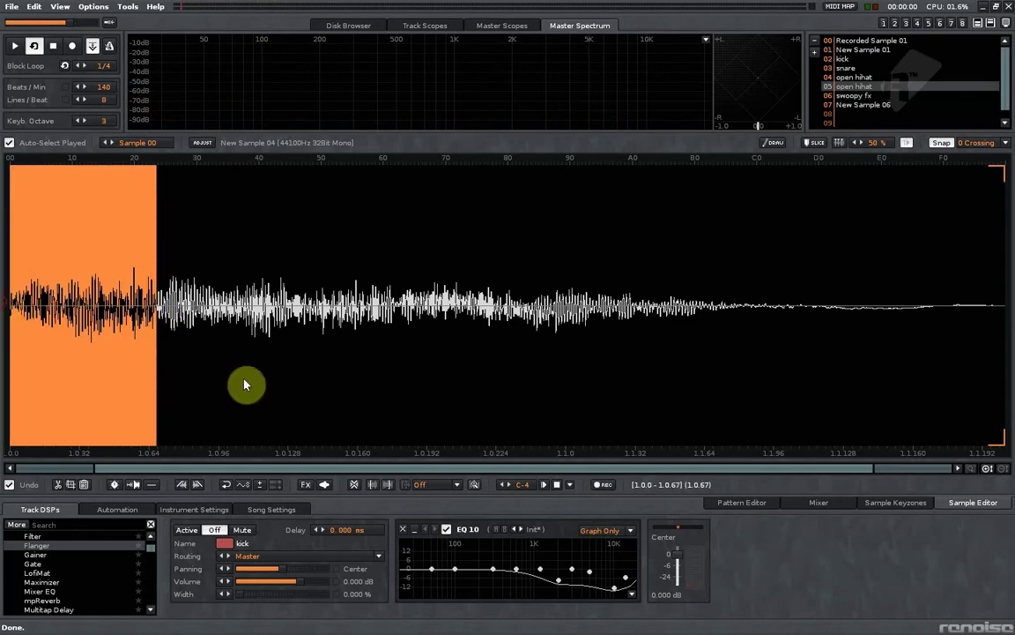
click(546, 485)
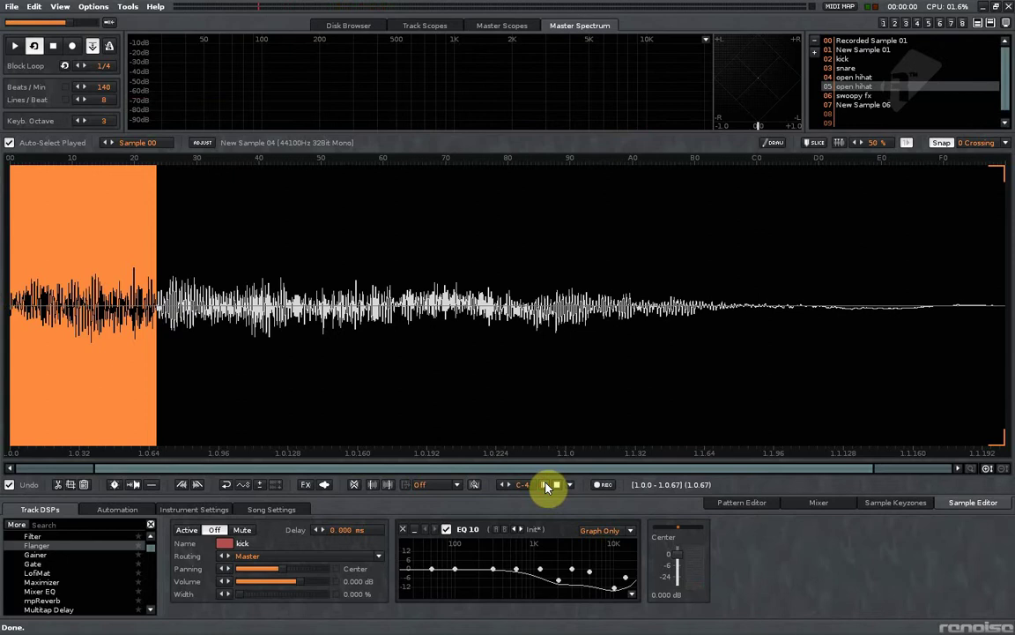
click(199, 484)
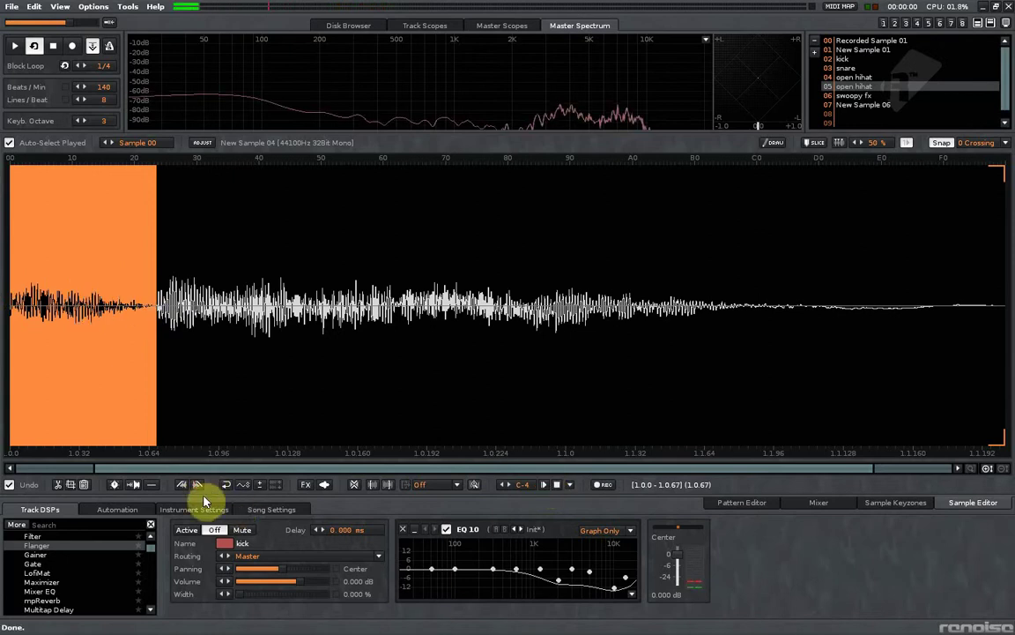
Delete everything after the faded section at 1.0.67 to leave a short closed hihat
click(152, 311)
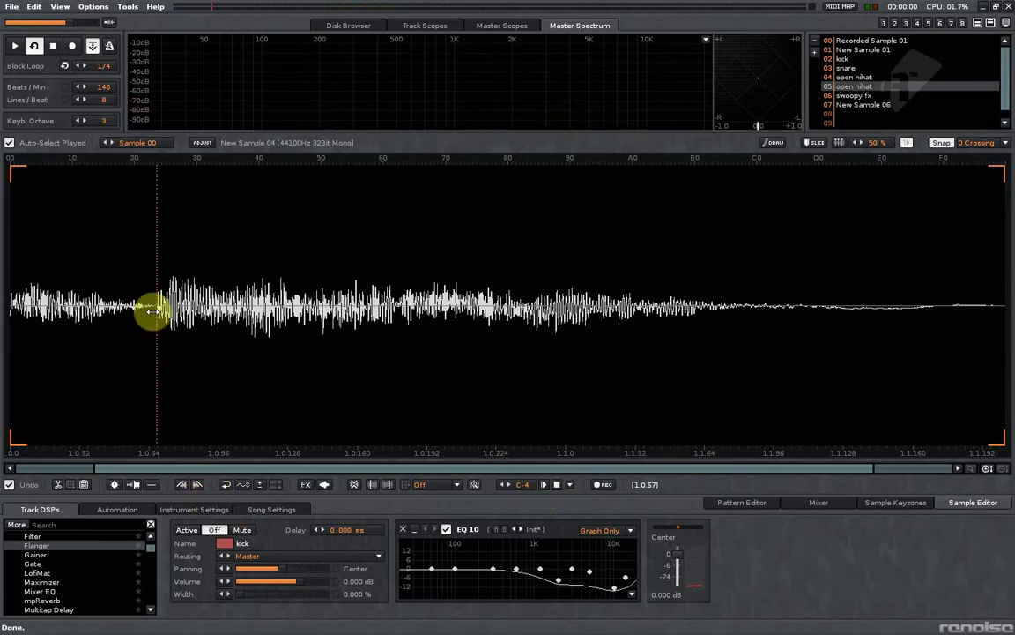
key(shift+End)
key(Delete)
key(Return)
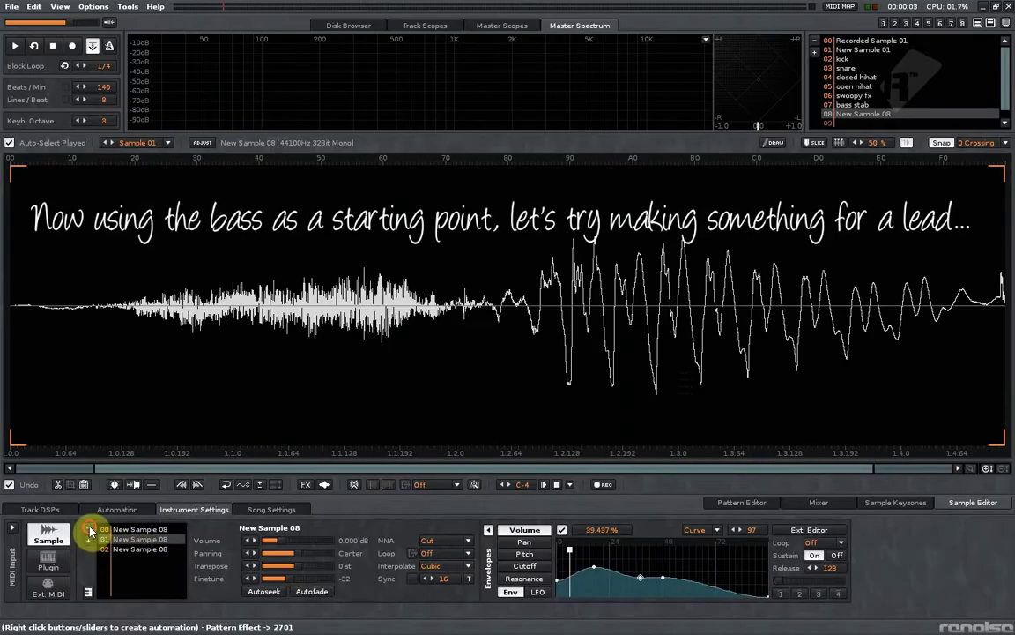
Remove the extra sample layers from instrument 08, keeping the ping-pong looped one, and preview it
click(89, 530)
key(q)
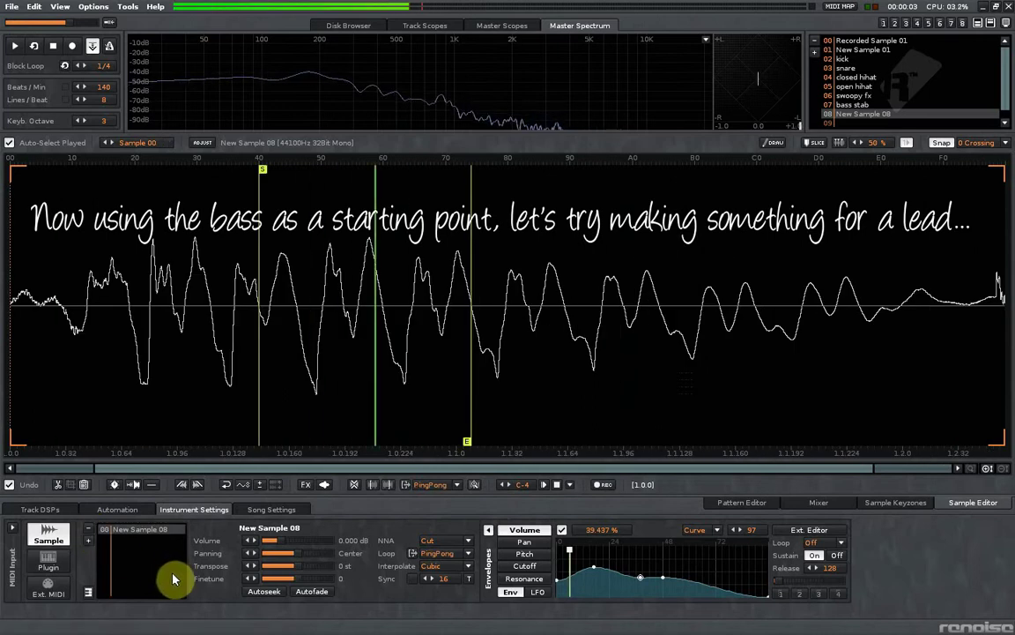
Add a Delay after the LFO on Track 06, with delays of 4 and 8 lines, both feedbacks at 25% and send at -6.021 dB
click(40, 510)
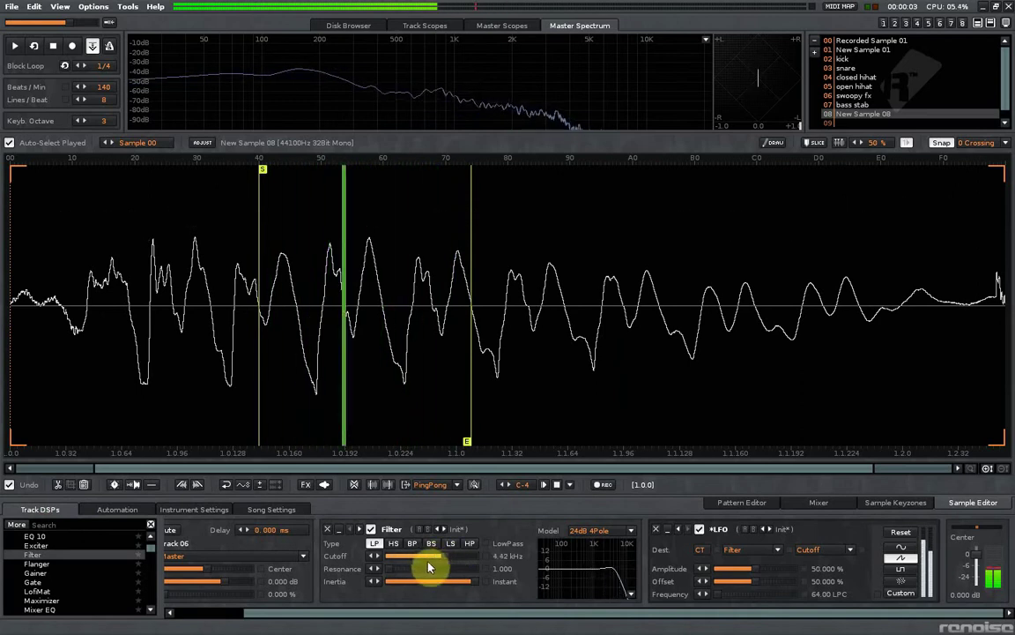
key(F3)
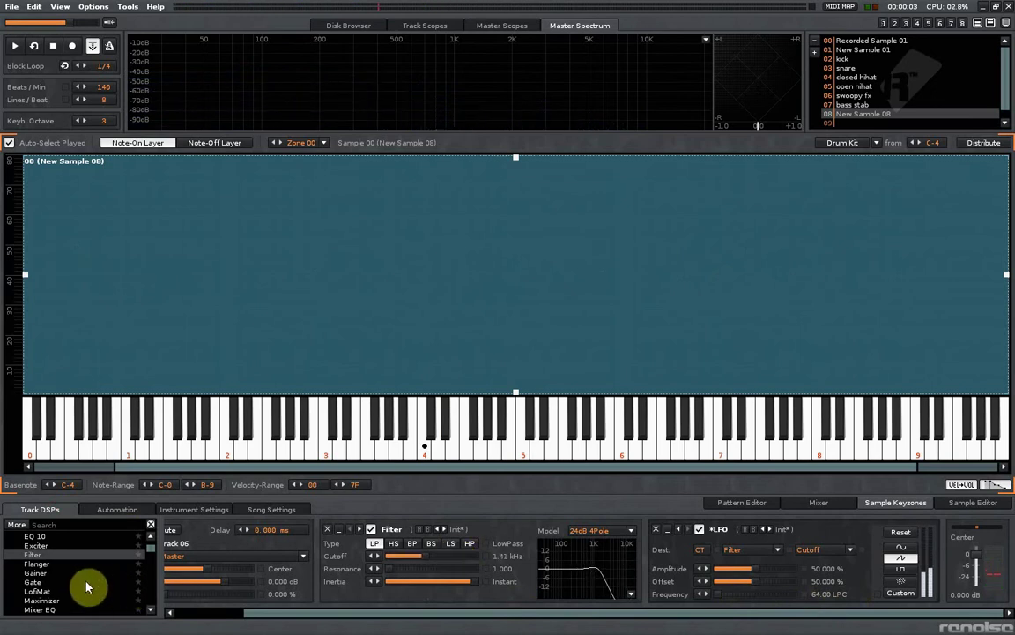
scroll(86, 586, up, 3)
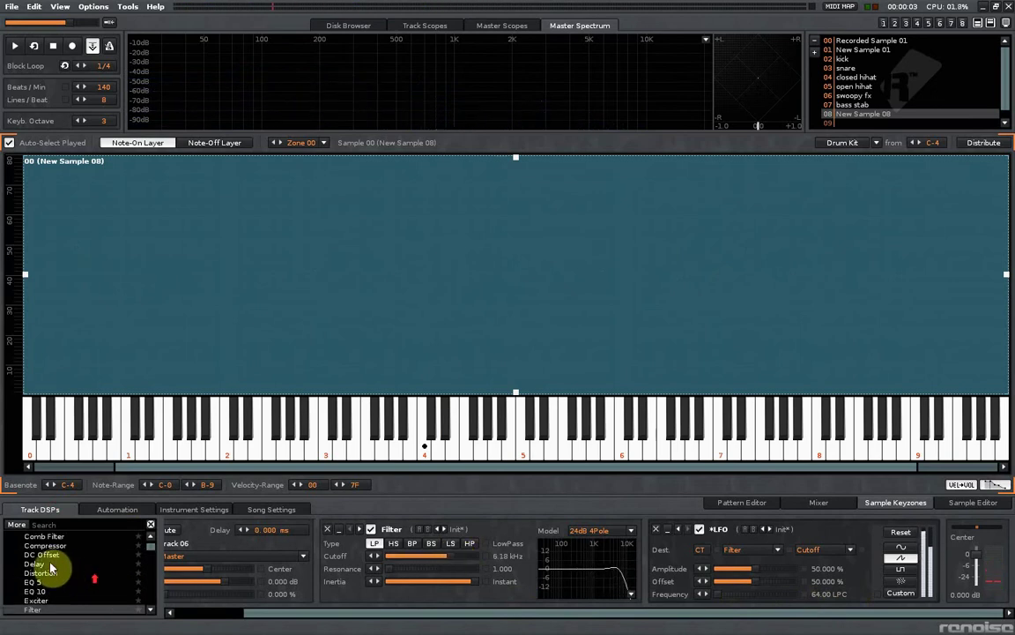
drag(37, 569, 1001, 592)
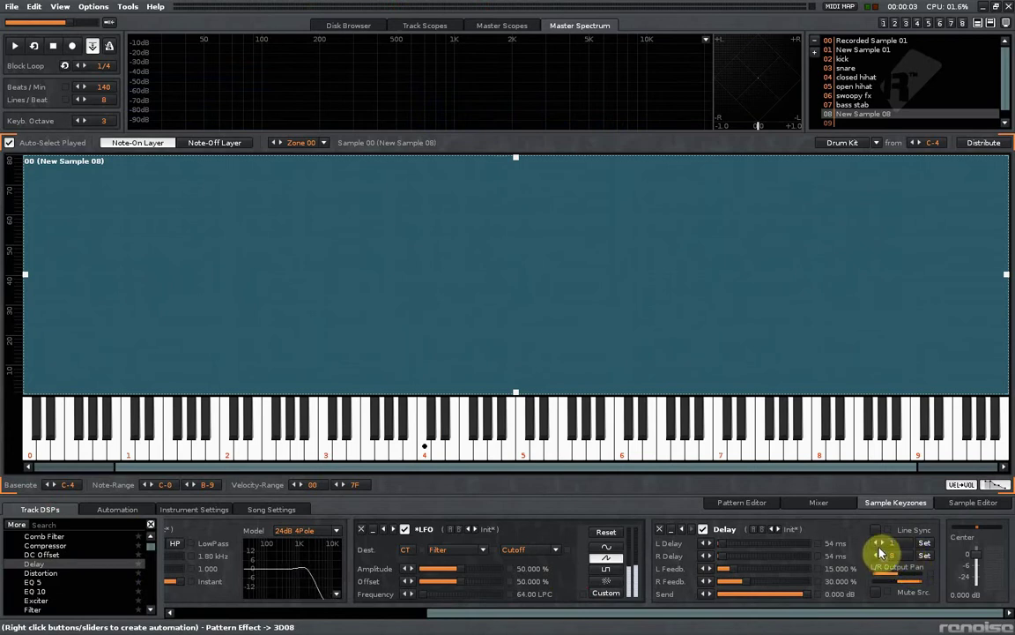
click(918, 547)
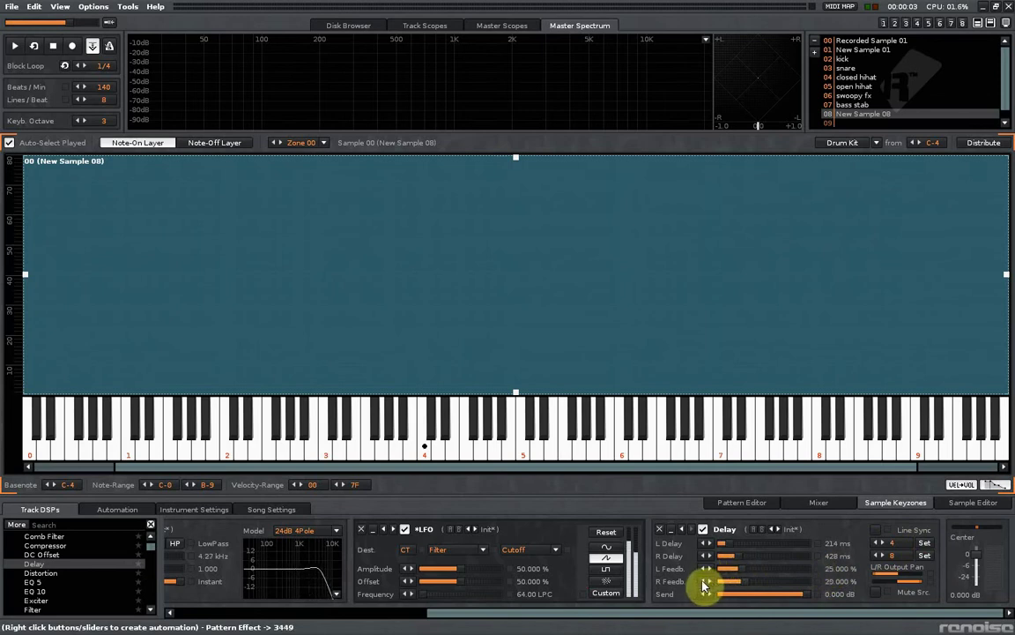
drag(705, 588, 781, 604)
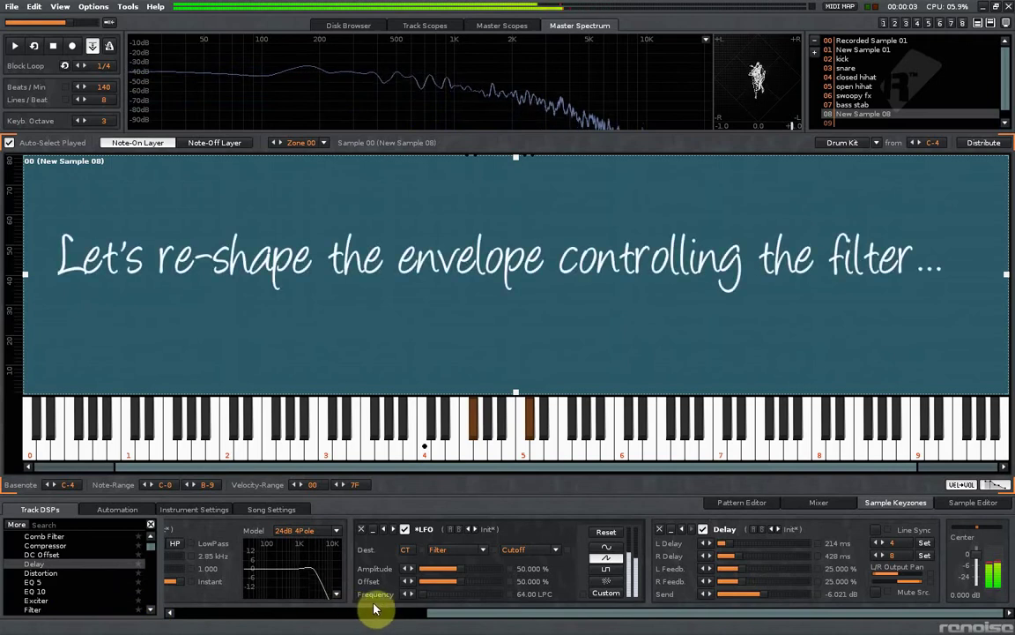
Reshape the filter LFO's custom envelope into a triangle peaking at 100% near the middle and falling to zero, and preview it with notes
click(617, 594)
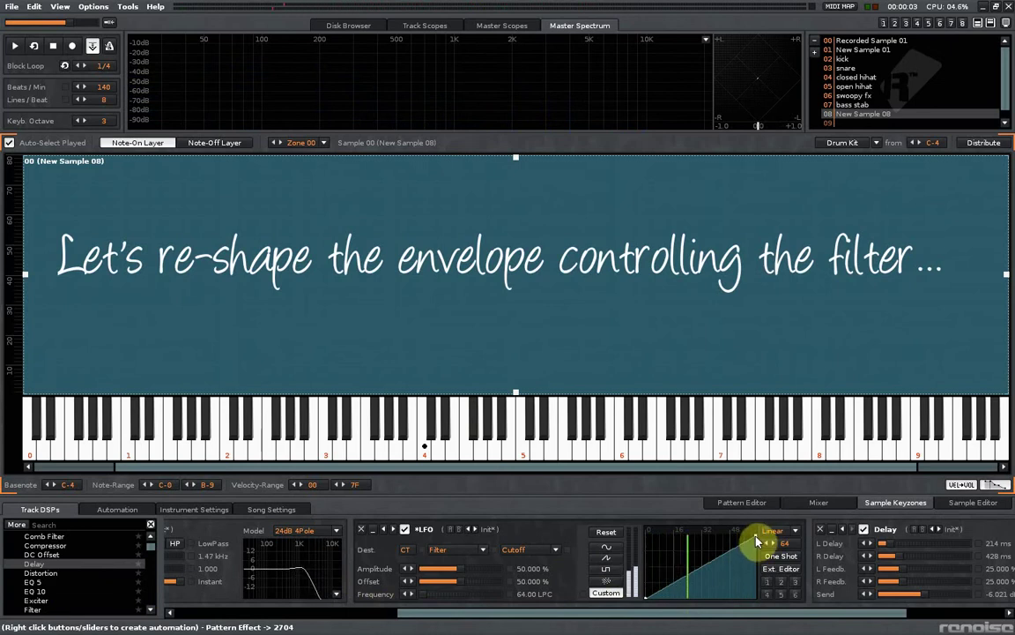
drag(755, 537, 710, 535)
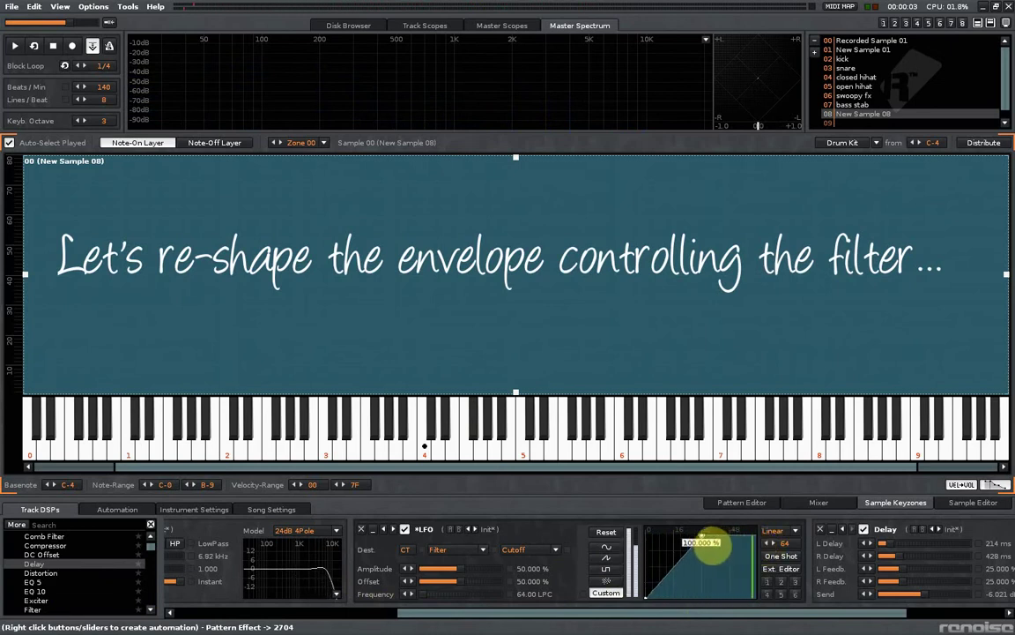
drag(752, 540, 758, 604)
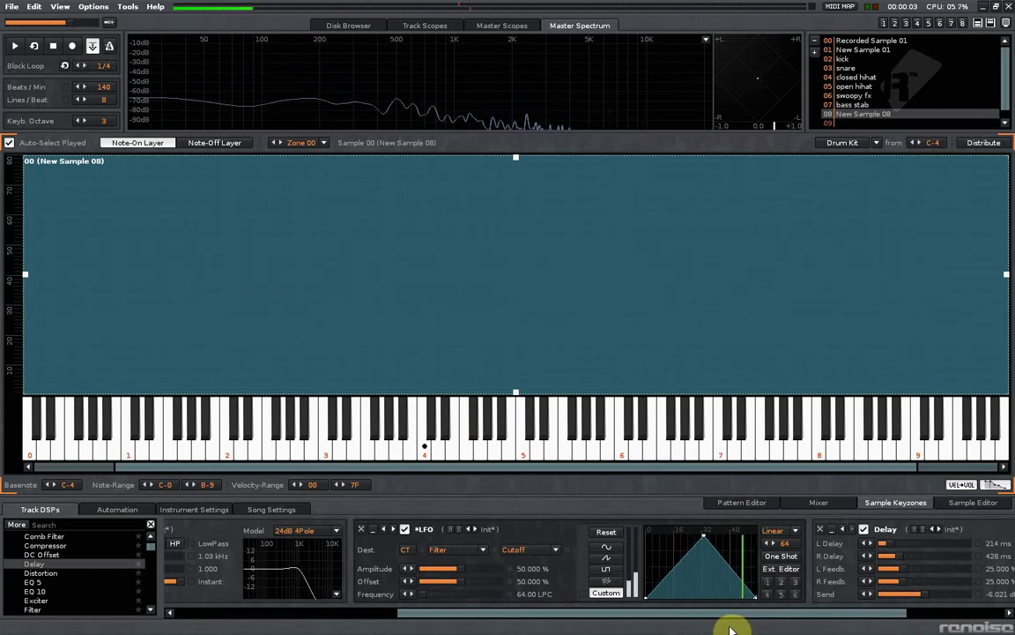
key(5)
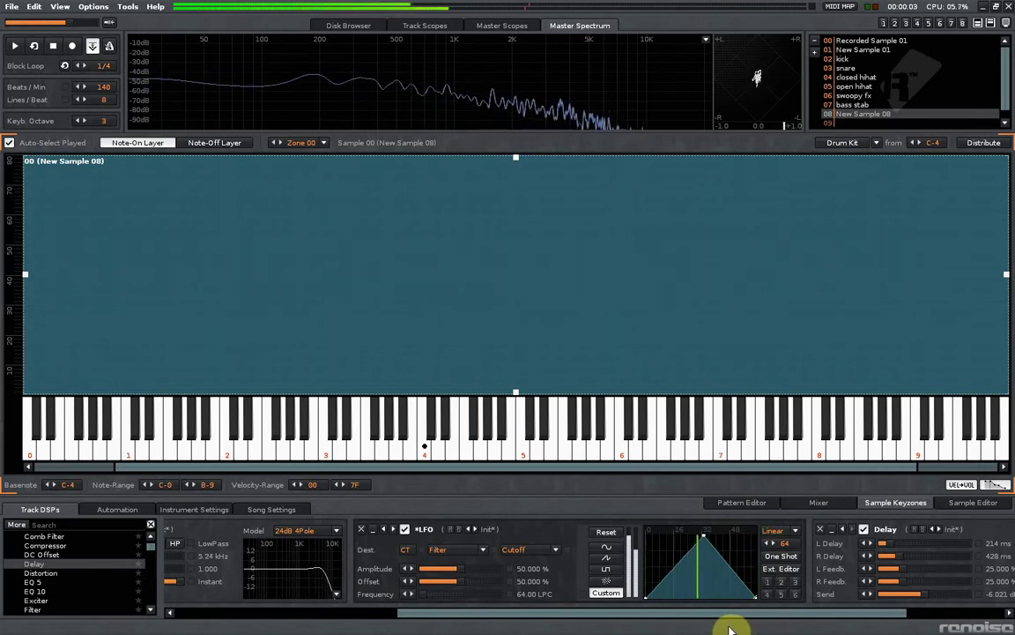
key(6)
key(i)
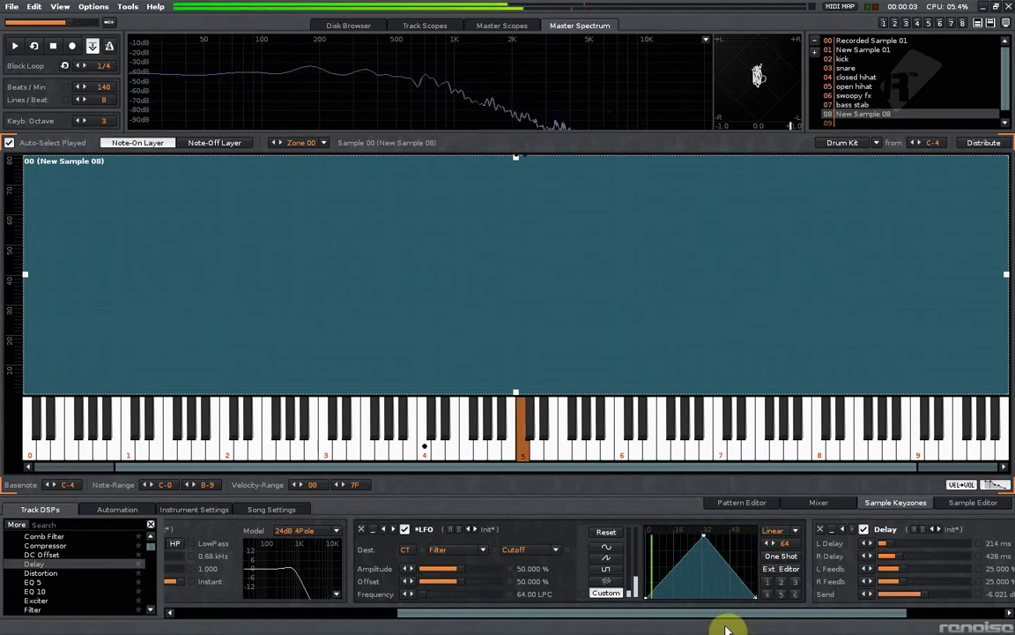
key(5)
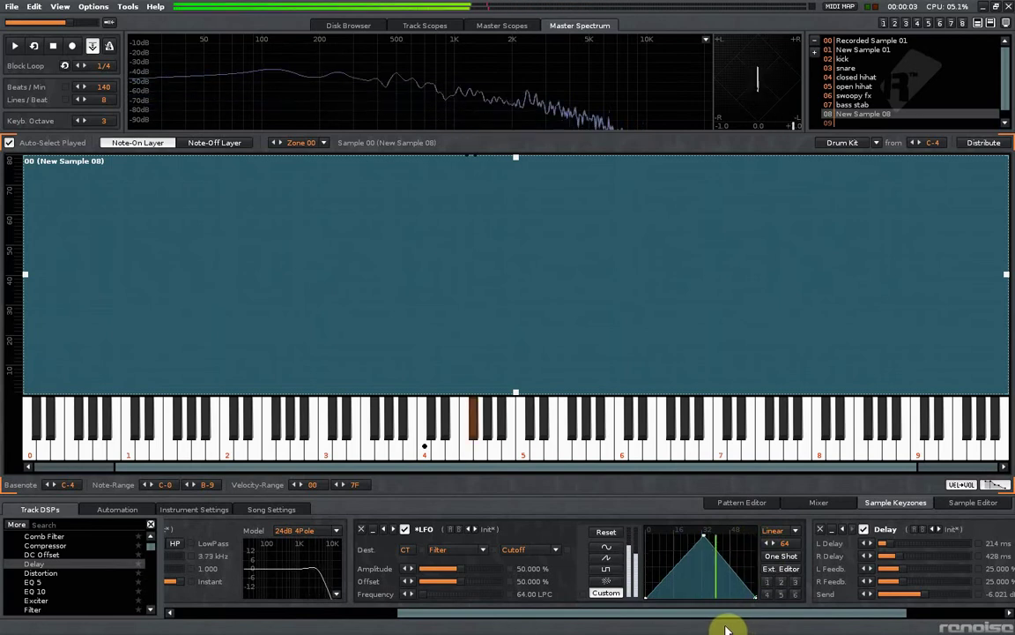
key(9)
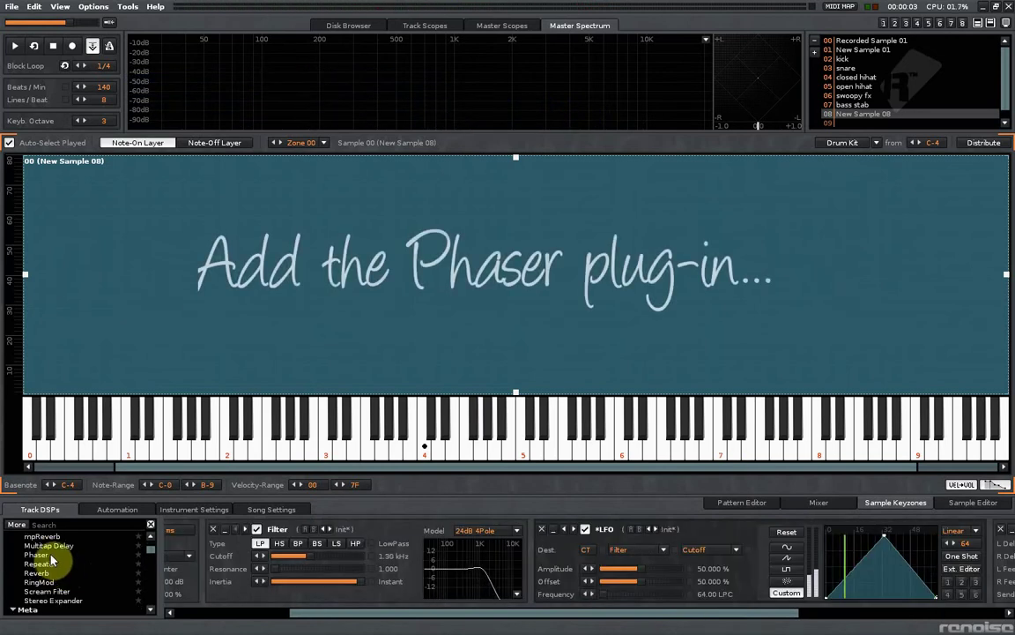
Add a Phaser after the Delay on Track 06 and preview the lead with a few notes
double_click(48, 556)
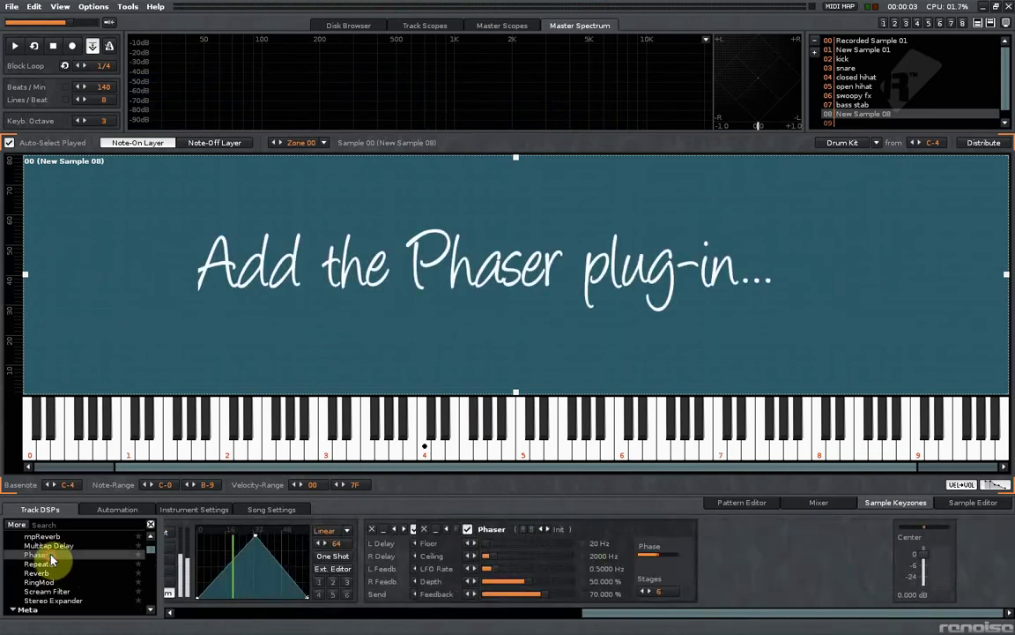
key(5)
key(9)
key(r)
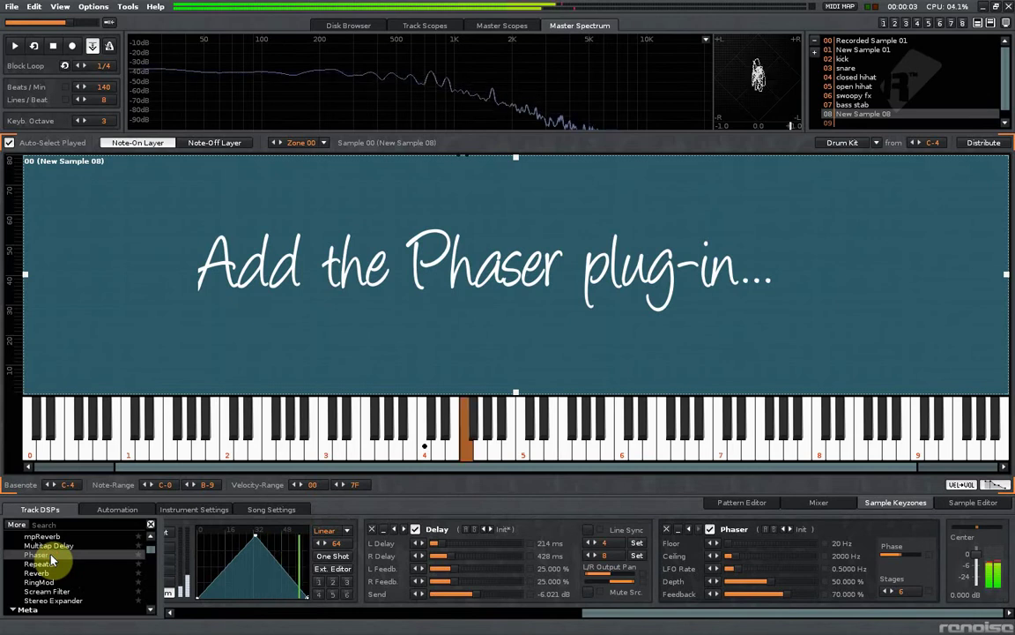
key(o)
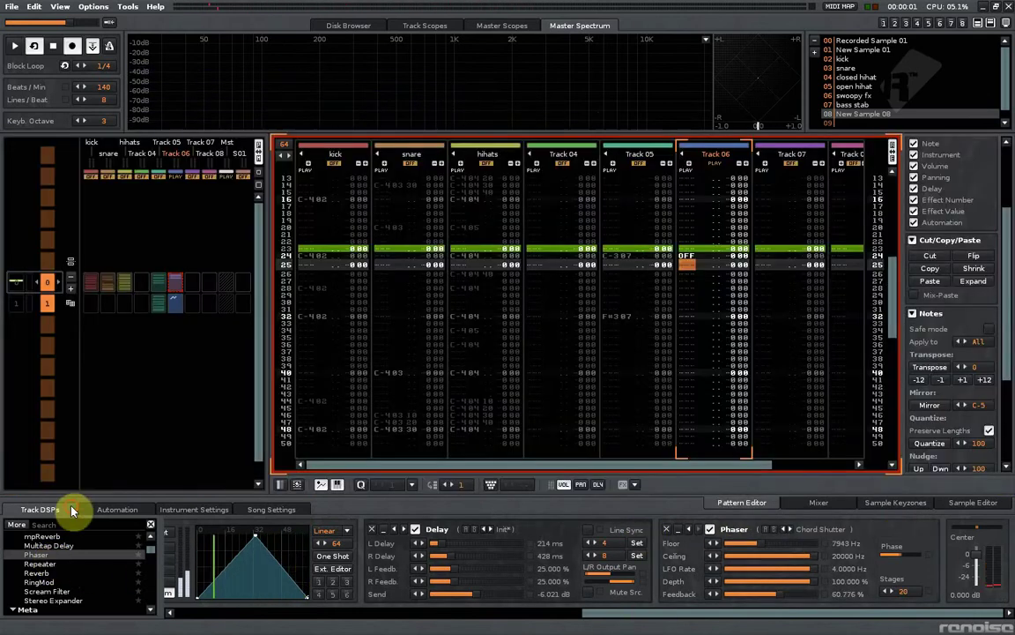
Audition Phaser presets during playback, from Guitar Rythm through Hummel, Leslie, Old Radio, Resonant A and Time Bubble to Uhu
key(space)
click(791, 530)
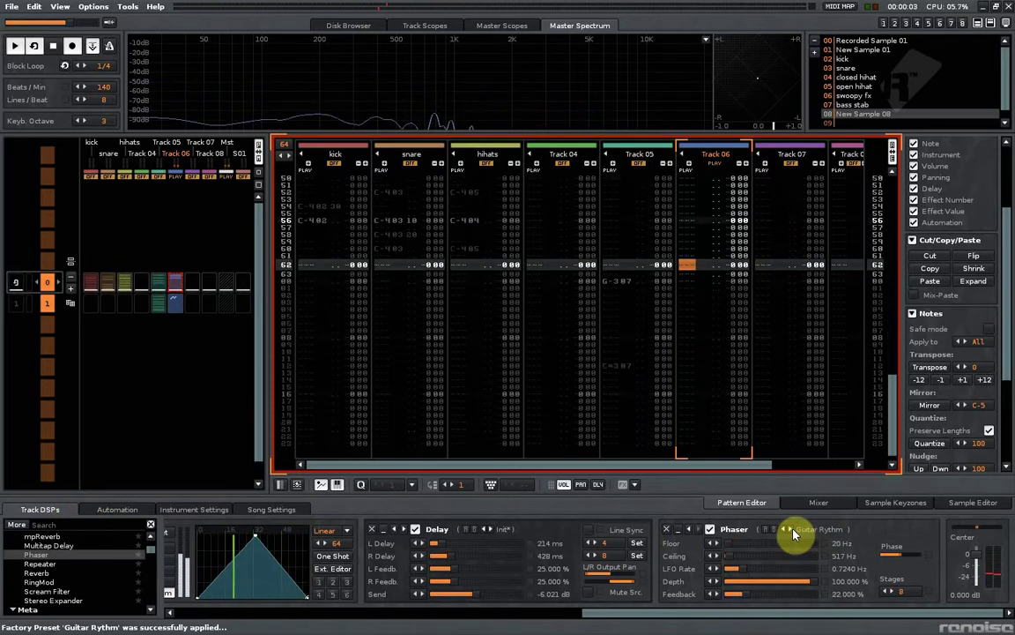
click(790, 530)
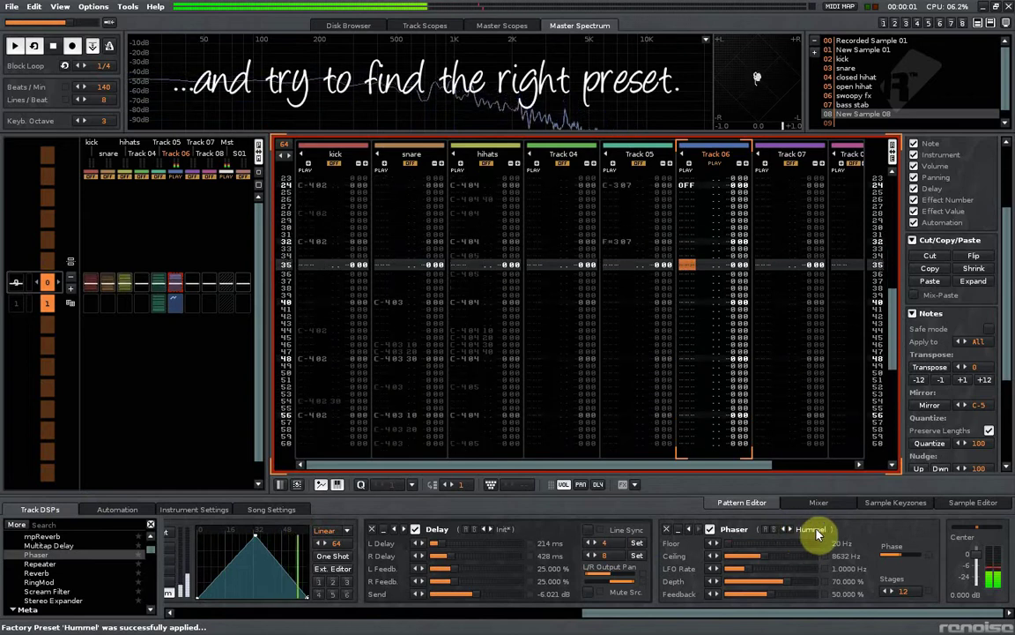
click(809, 532)
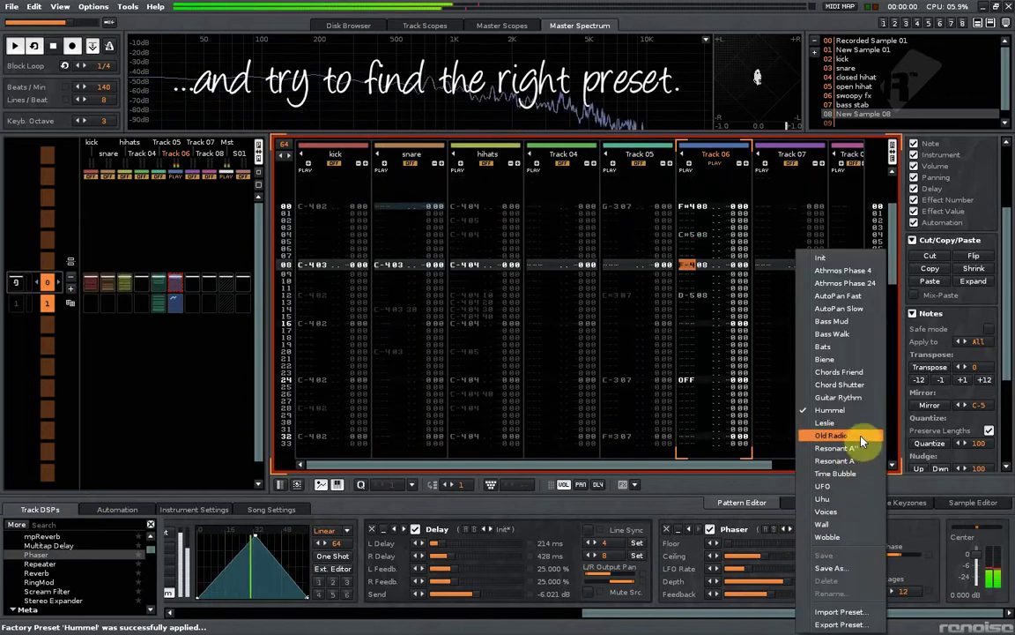
click(826, 422)
click(793, 529)
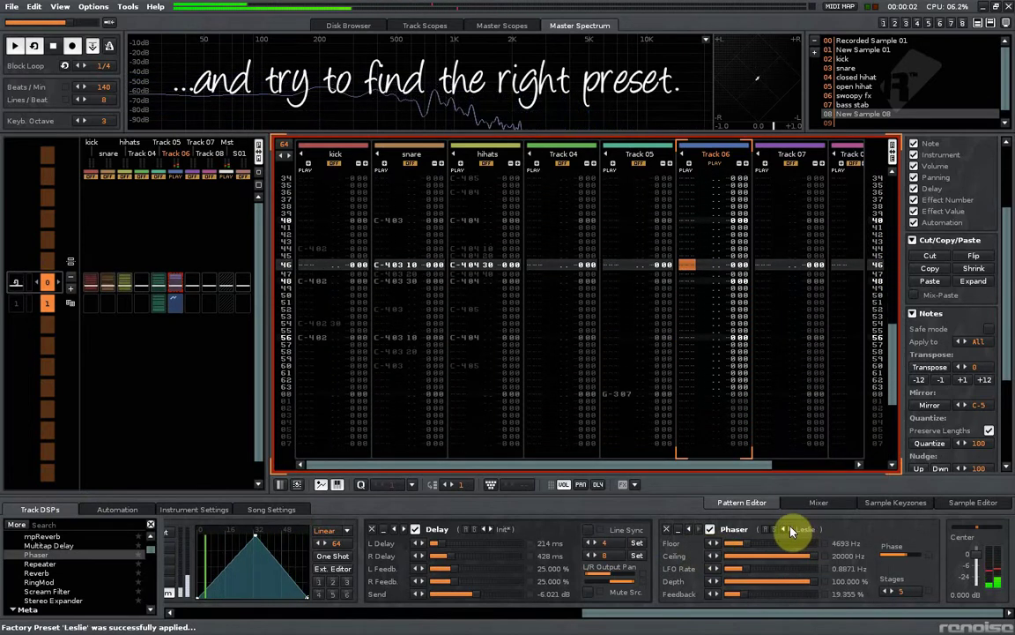
click(793, 530)
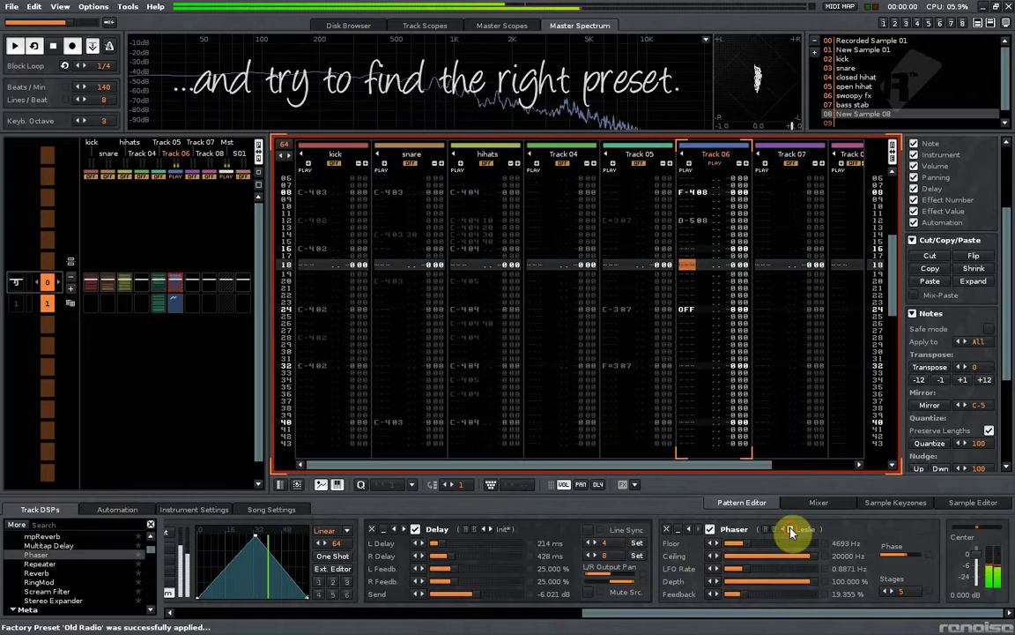
click(793, 530)
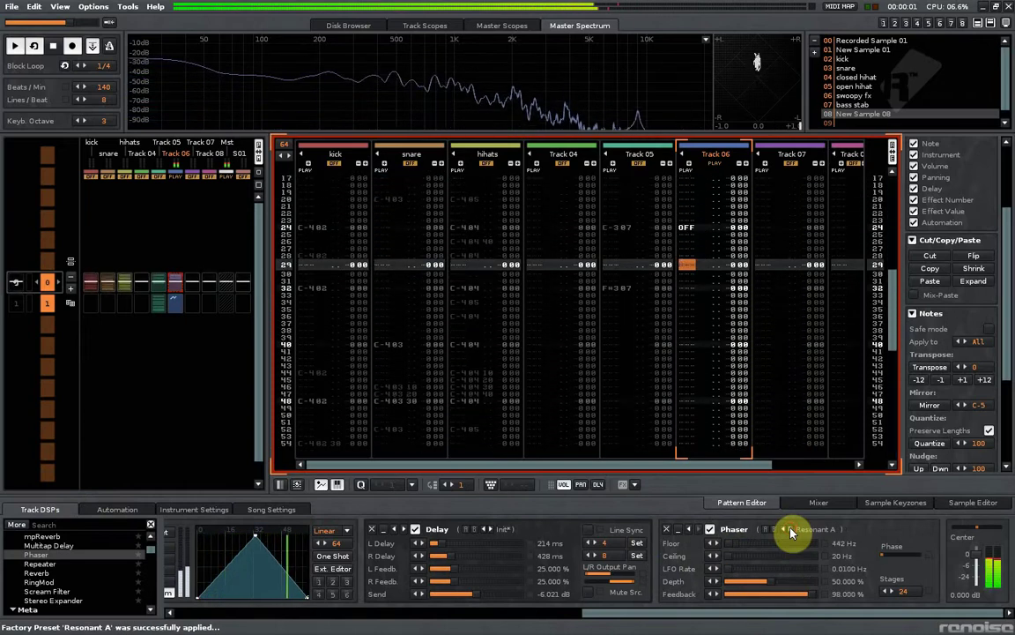
click(792, 530)
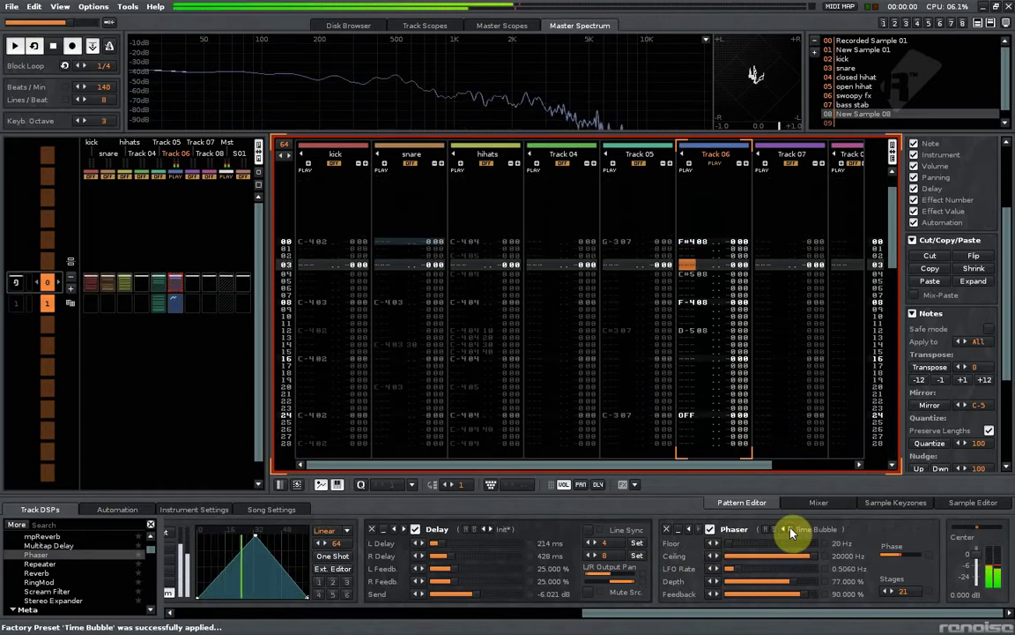
click(792, 530)
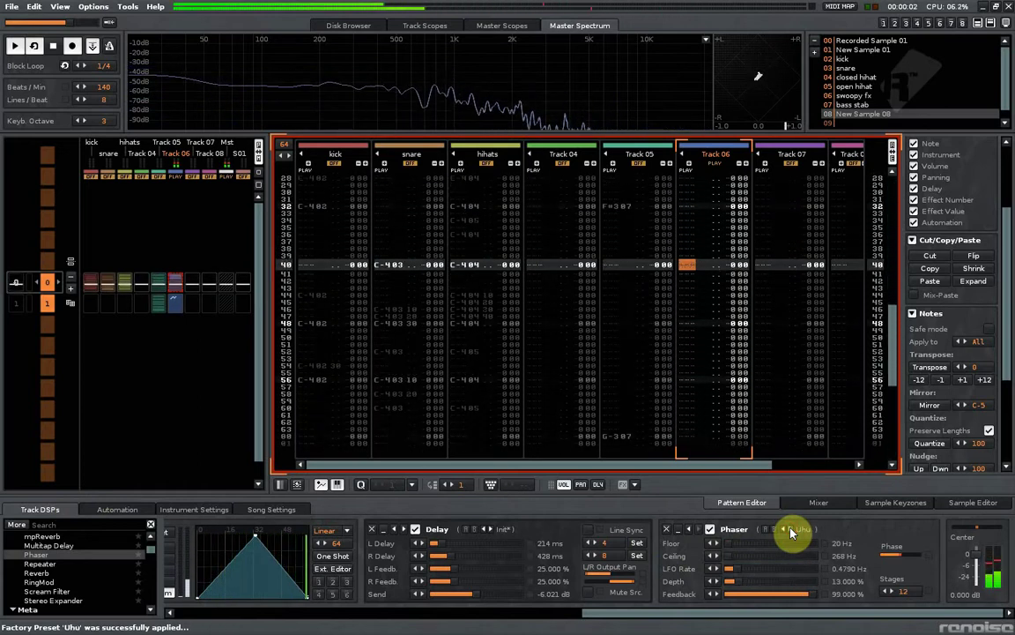
Load the Phaser's Bass Walk preset and step onward through Bats and Biene while listening to the pattern
click(799, 530)
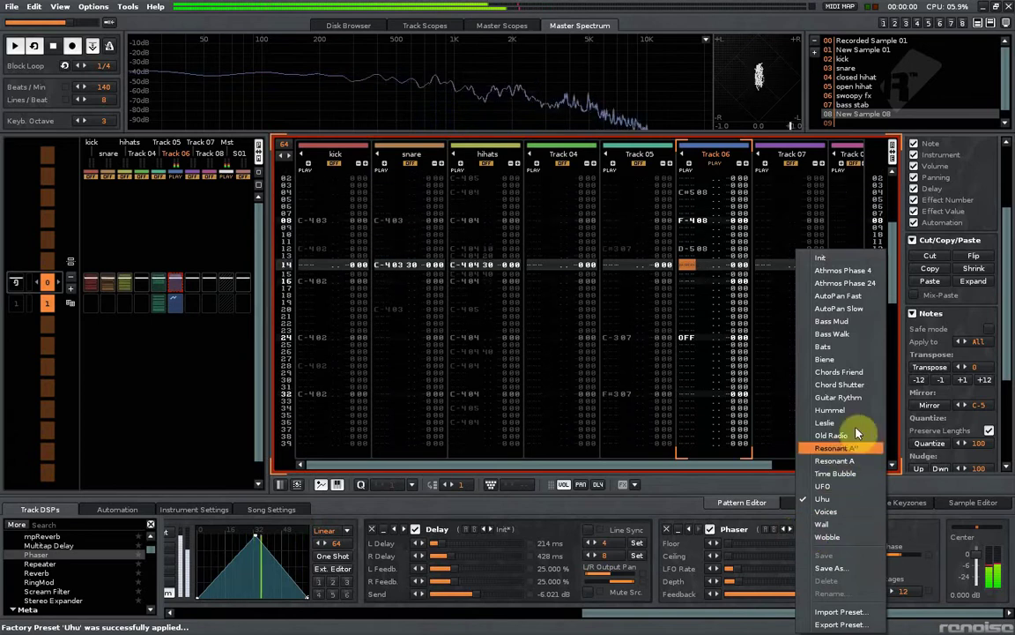
click(864, 335)
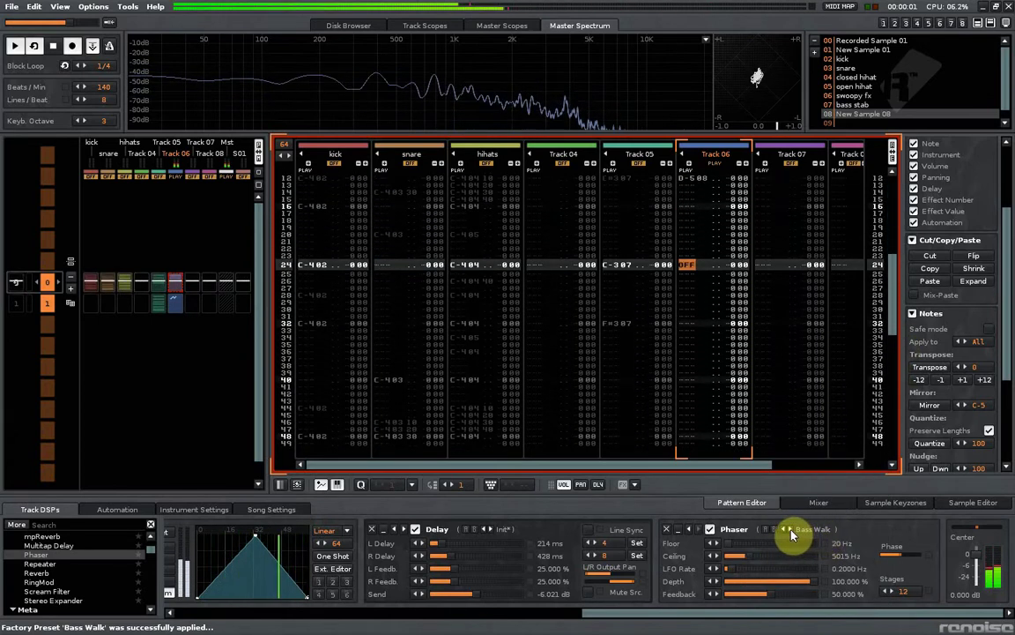
click(790, 529)
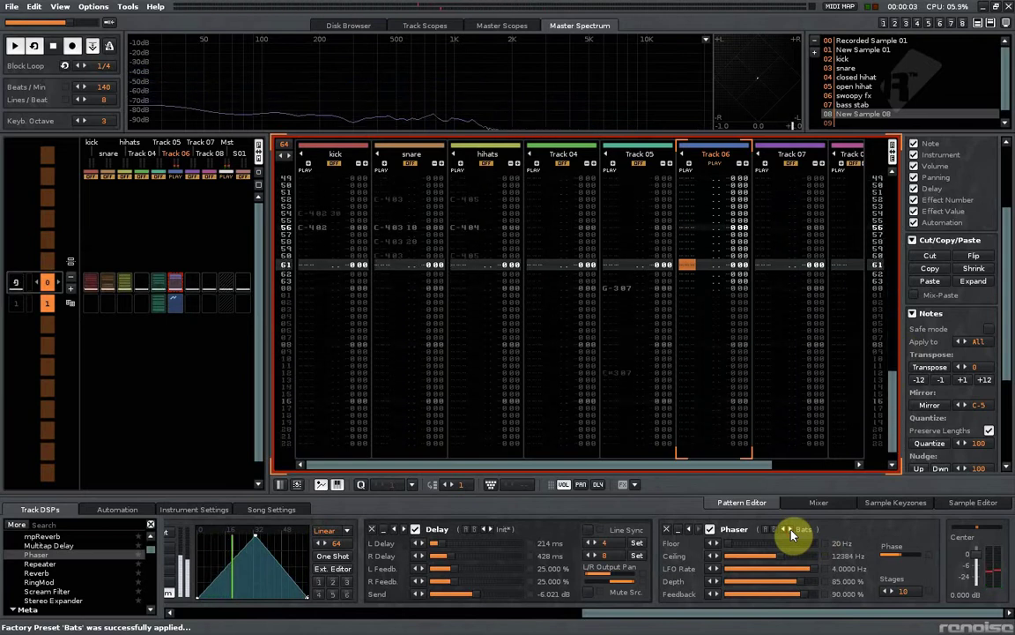
click(791, 534)
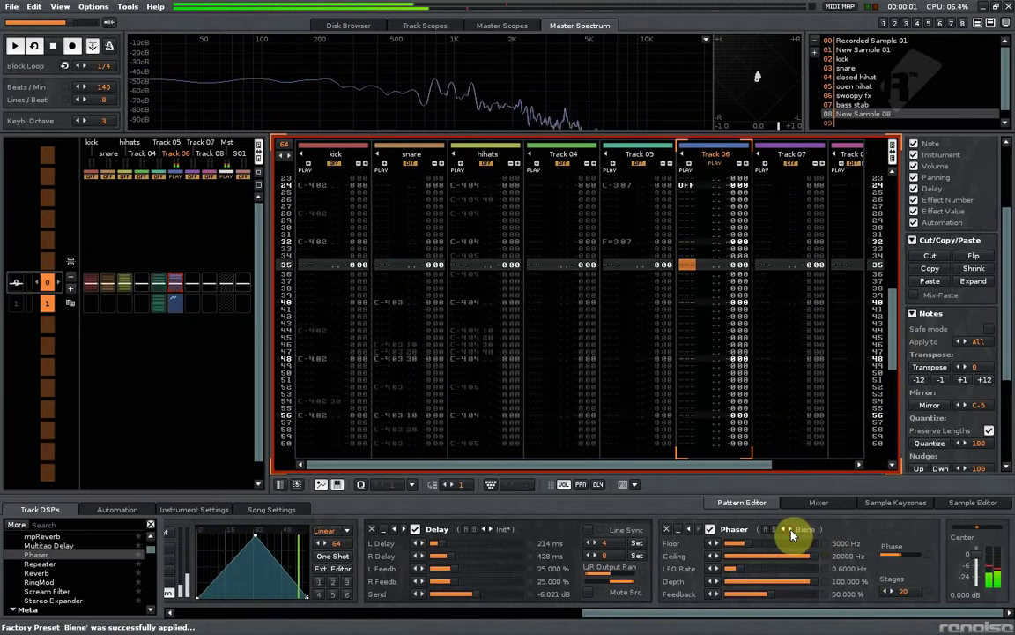
click(791, 533)
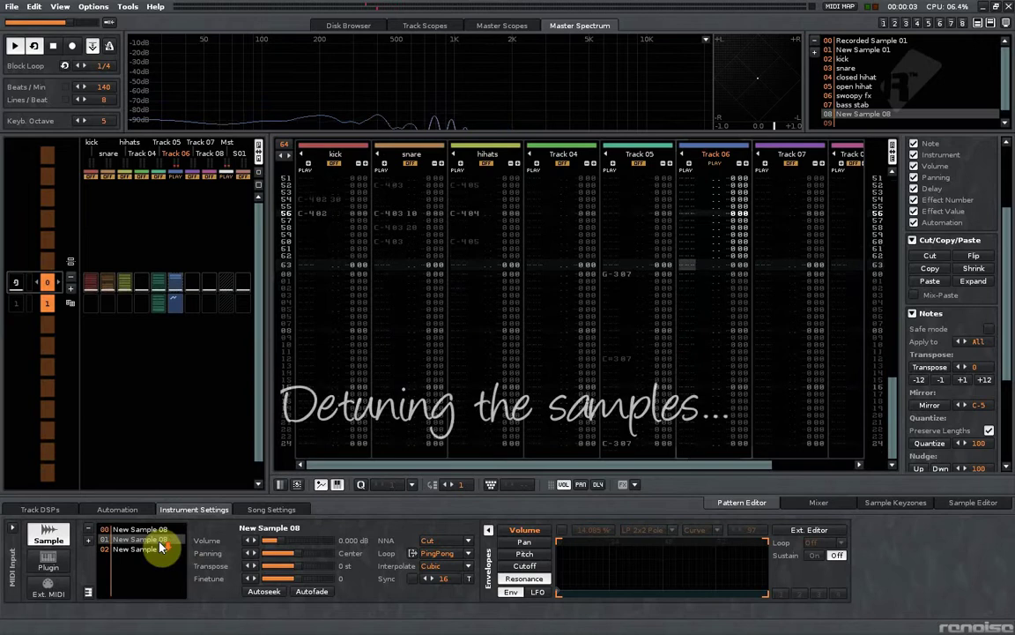
Adjust the transpose of sample layer 02 in instrument 08 during playback to detune it against the other layers
key(space)
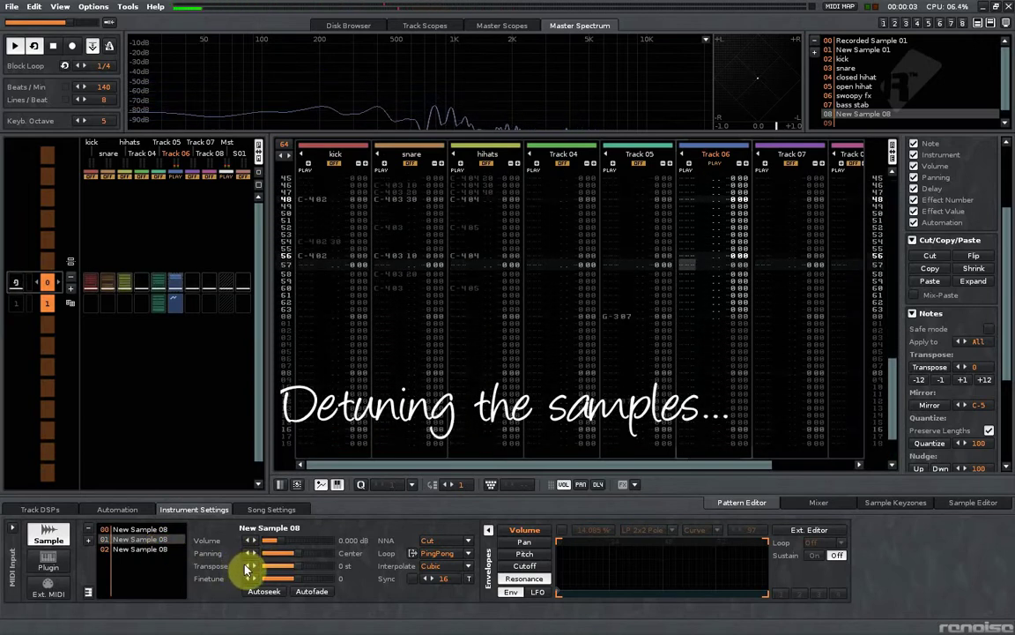
click(139, 548)
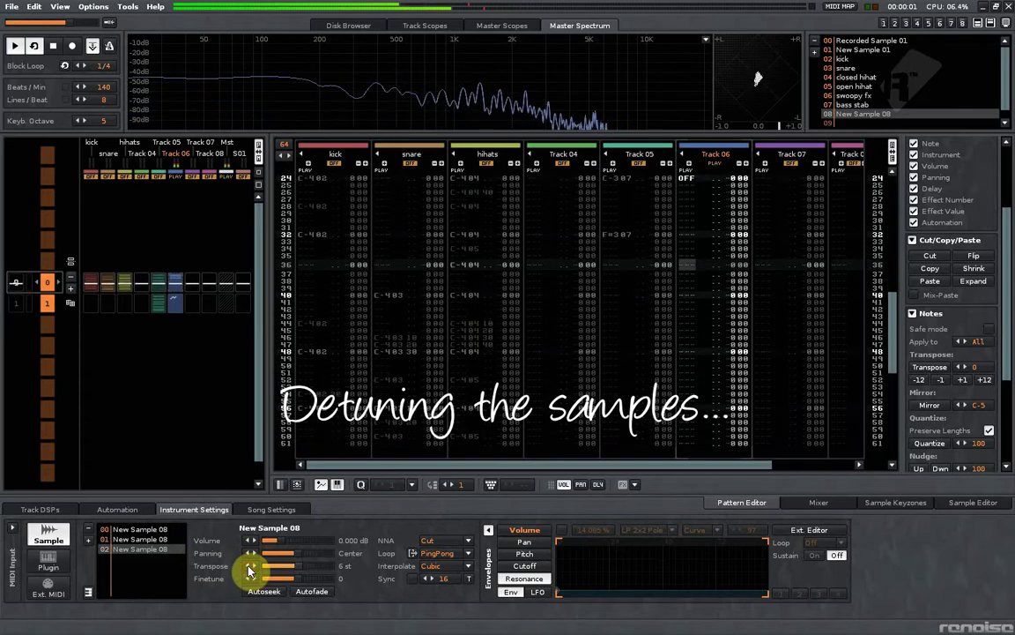
click(249, 568)
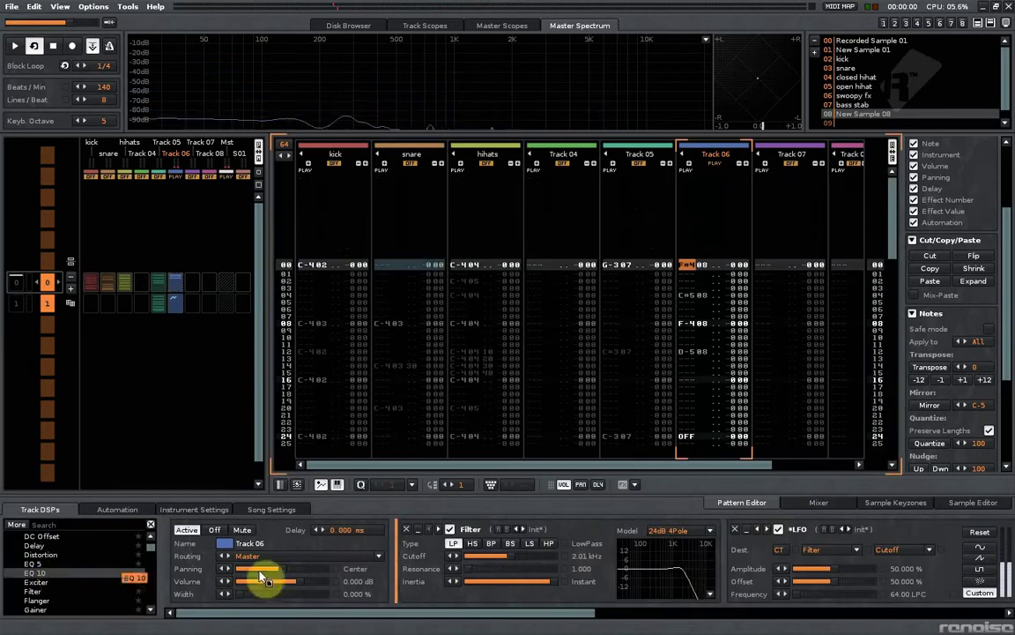
Insert an EQ 10 before the Filter on Track 06 with its lowest bands cut, and add and adjust a Mixer EQ
drag(262, 577, 447, 600)
key(space)
scroll(57, 583, down, 2)
scroll(56, 584, down, 5)
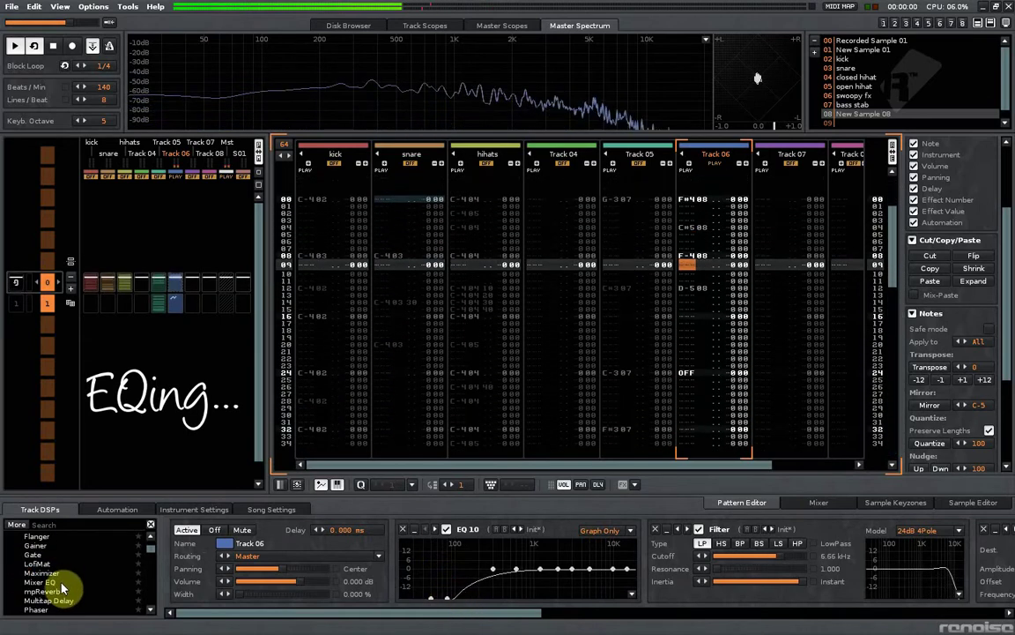
double_click(65, 582)
drag(736, 549, 718, 549)
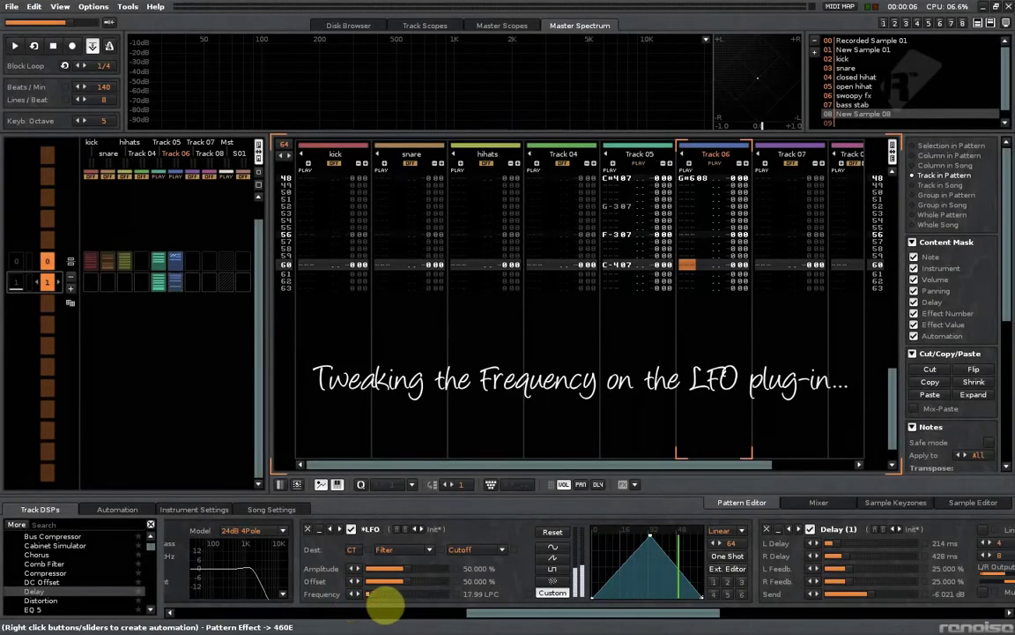
Set the frequency of the LFO driving Track 06's filter cutoff to about 4.64 LPC
mouse_move(385, 603)
mouse_down()
mouse_move(443, 604)
mouse_move(395, 601)
mouse_up()
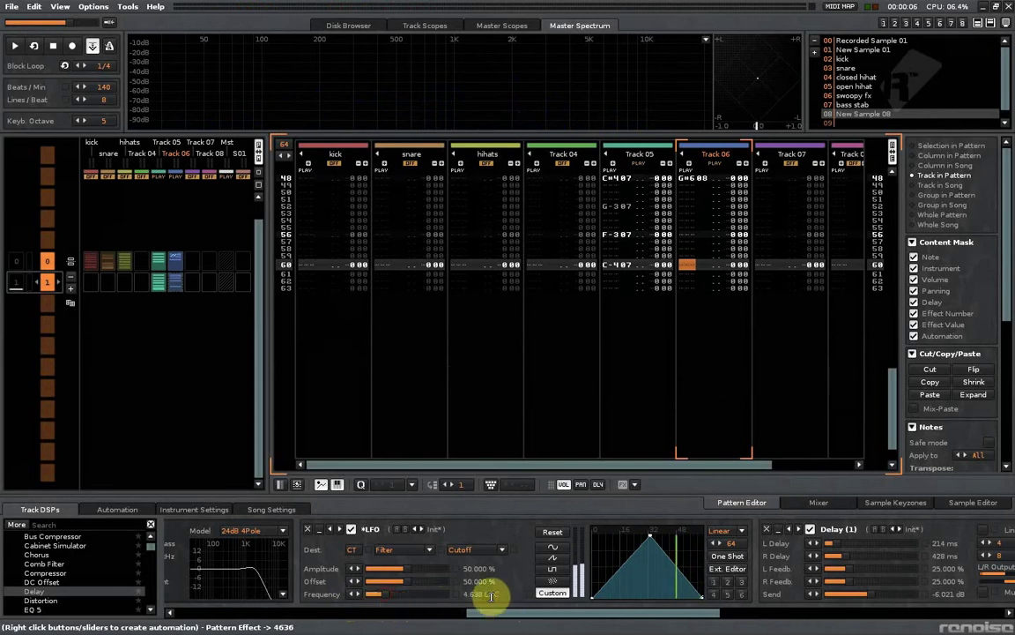
Try the filter LFO's frequency at 16 LPC while the pattern plays, and settle on 32 LPC
click(491, 595)
text(16)
key(Return)
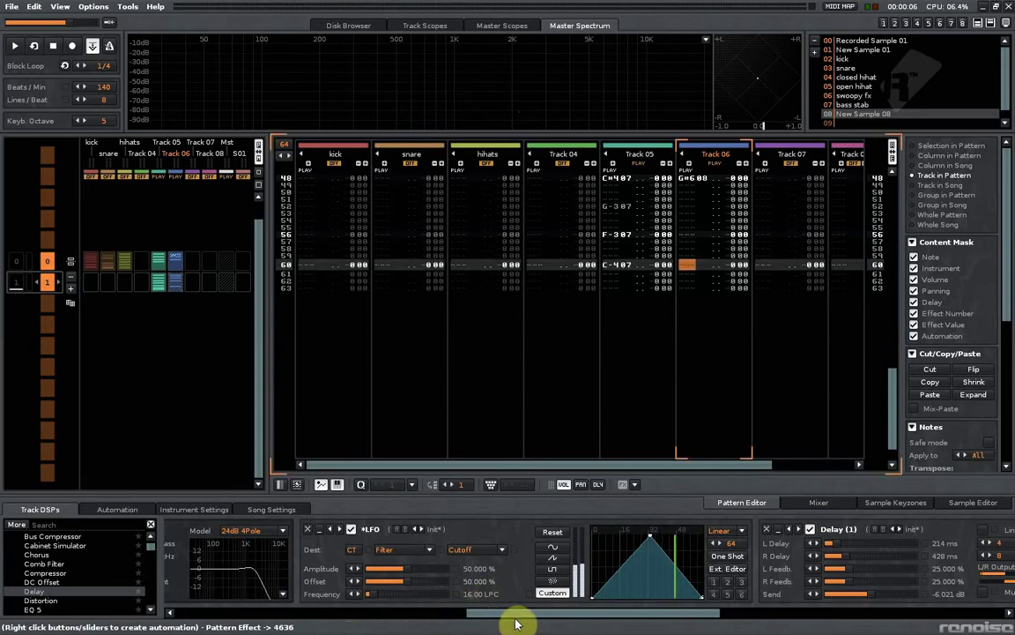
key(space)
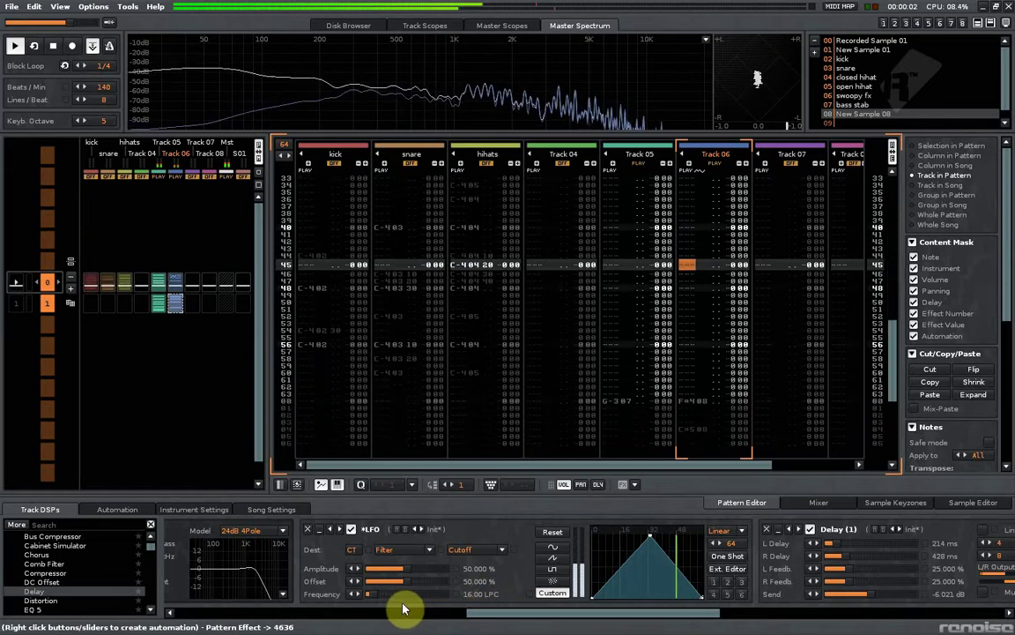
click(481, 595)
text(32)
key(Return)
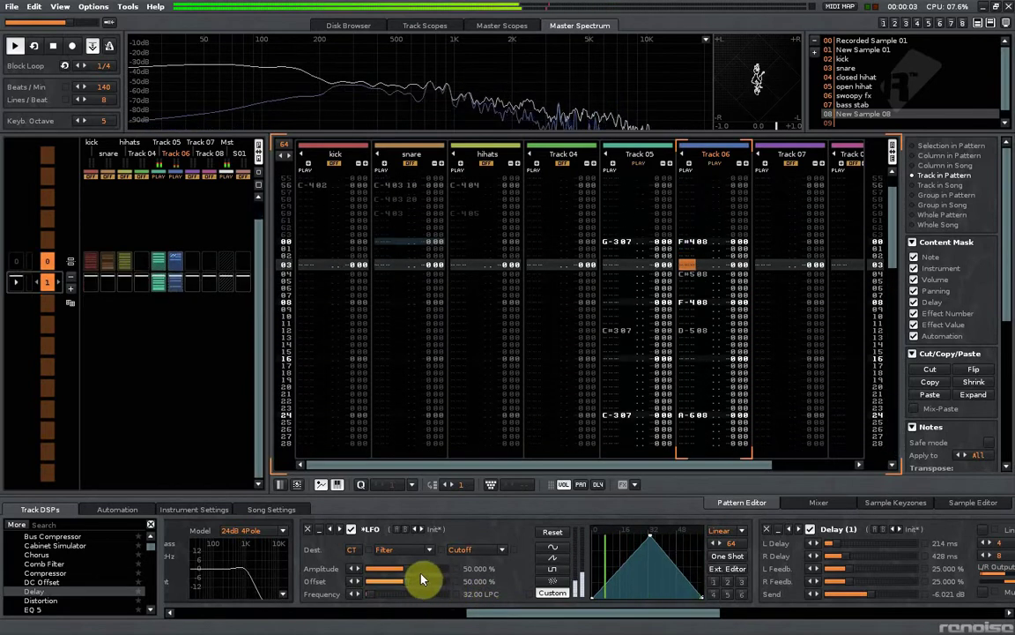
click(358, 554)
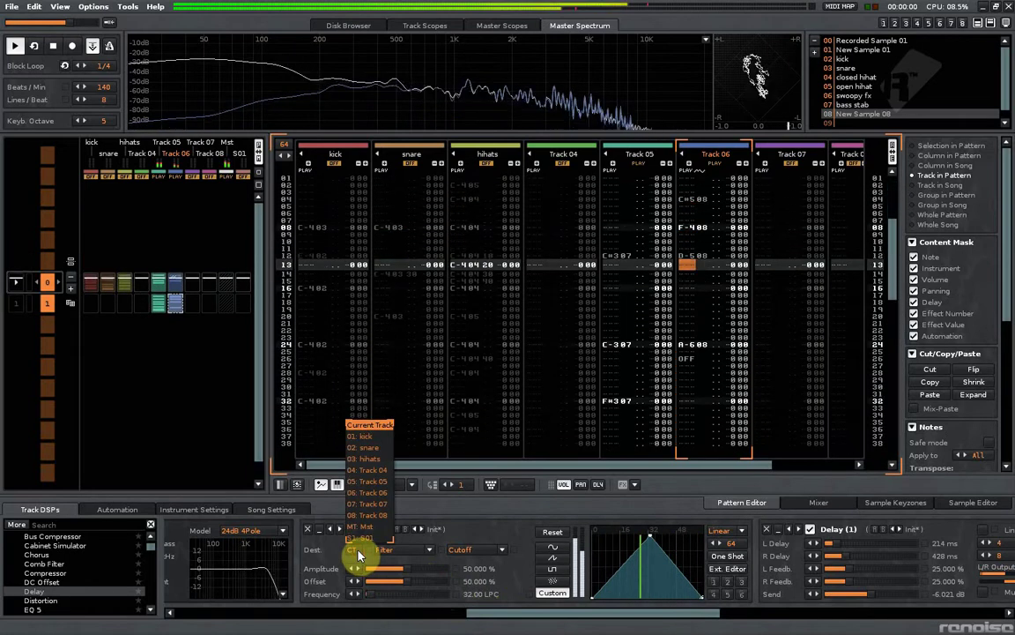
click(360, 555)
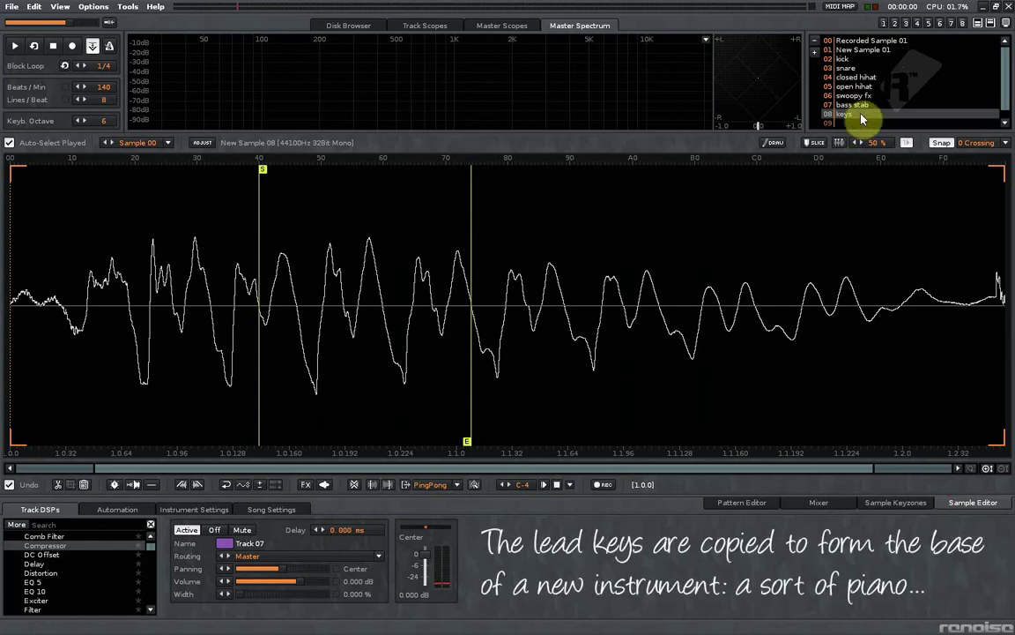
Duplicate the keys instrument into slot 09 and reshape the copy's Volume envelope into a short decay followed by low humps, testing it with notes
right_click(862, 118)
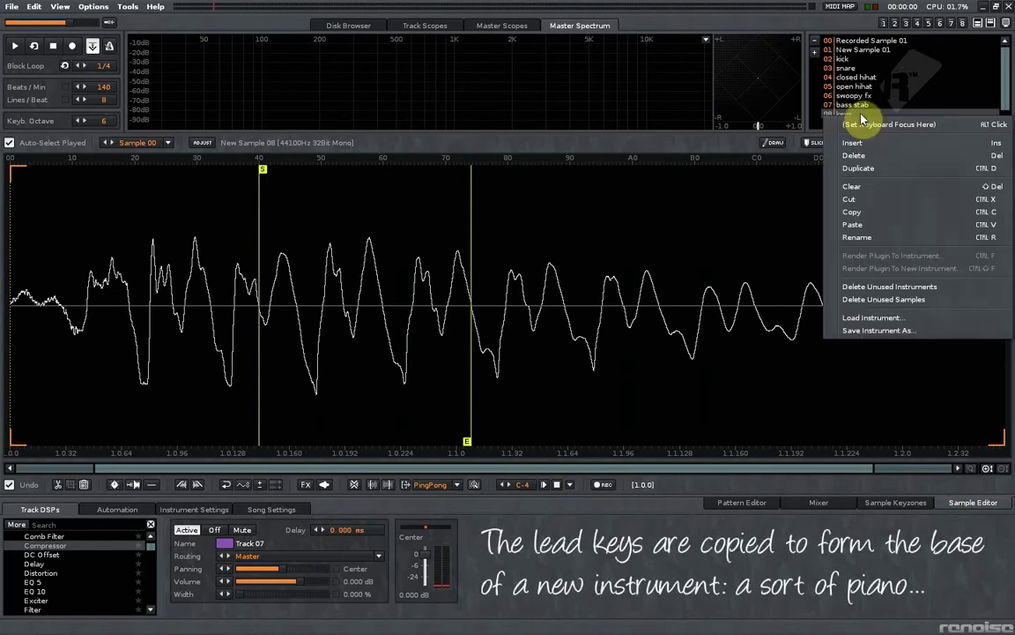
click(868, 167)
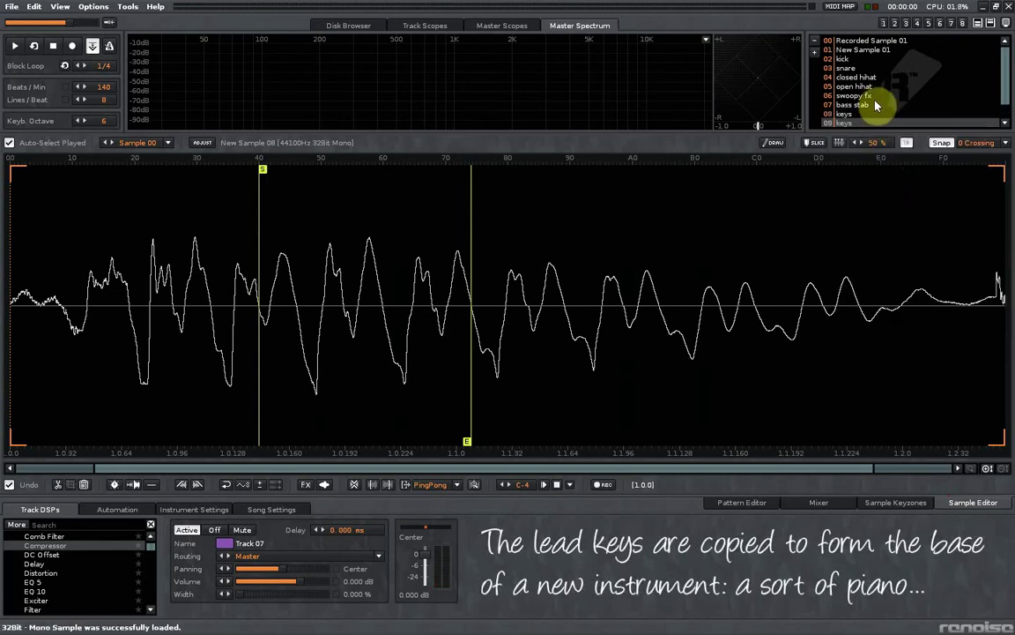
click(196, 509)
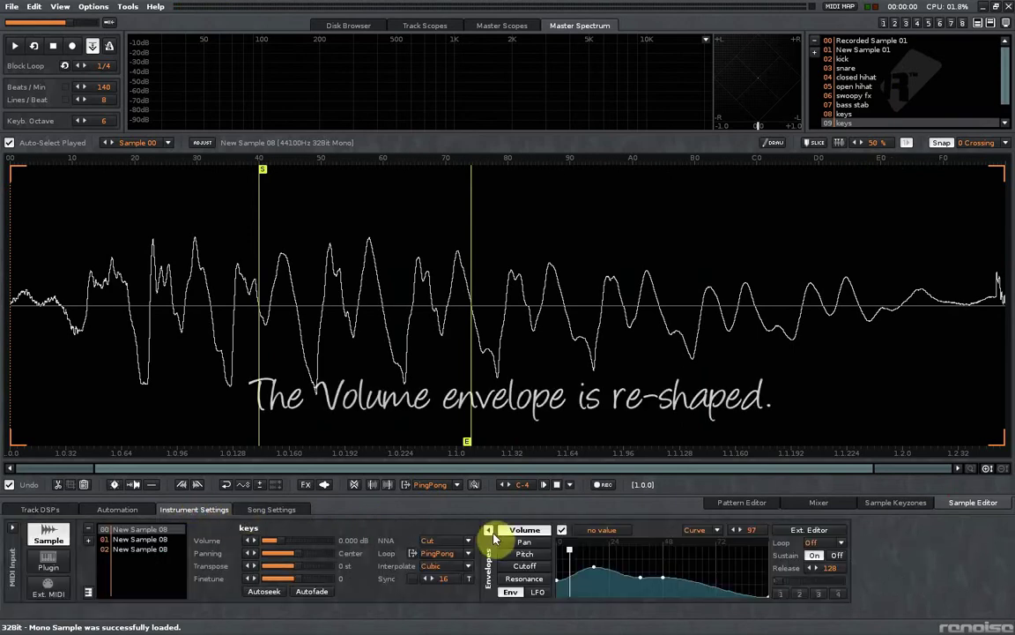
mouse_move(593, 571)
mouse_down()
mouse_move(640, 580)
mouse_move(590, 590)
mouse_up()
drag(660, 579, 624, 603)
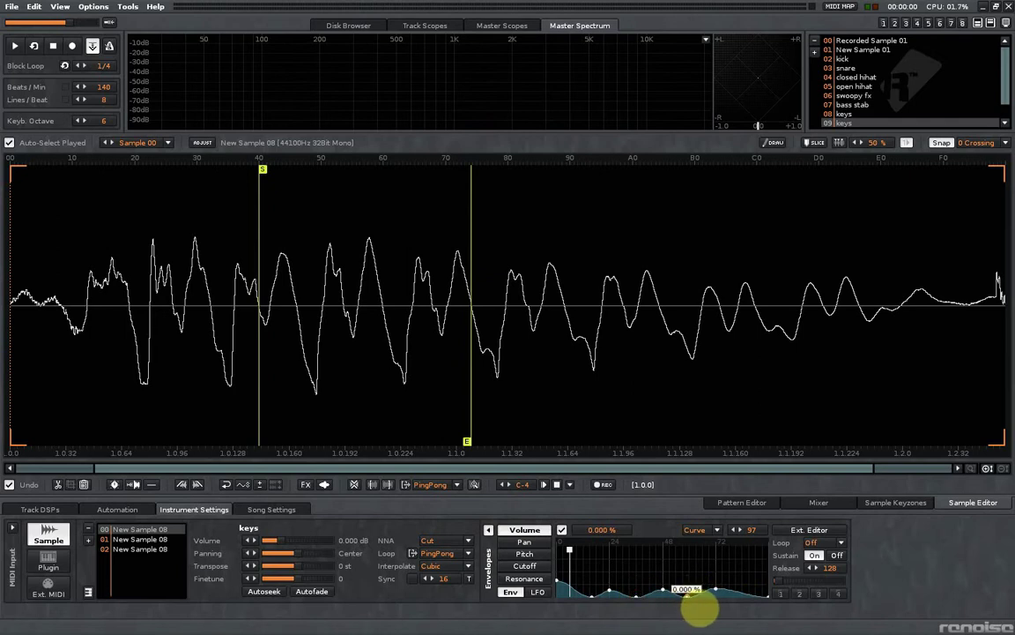
key(z)
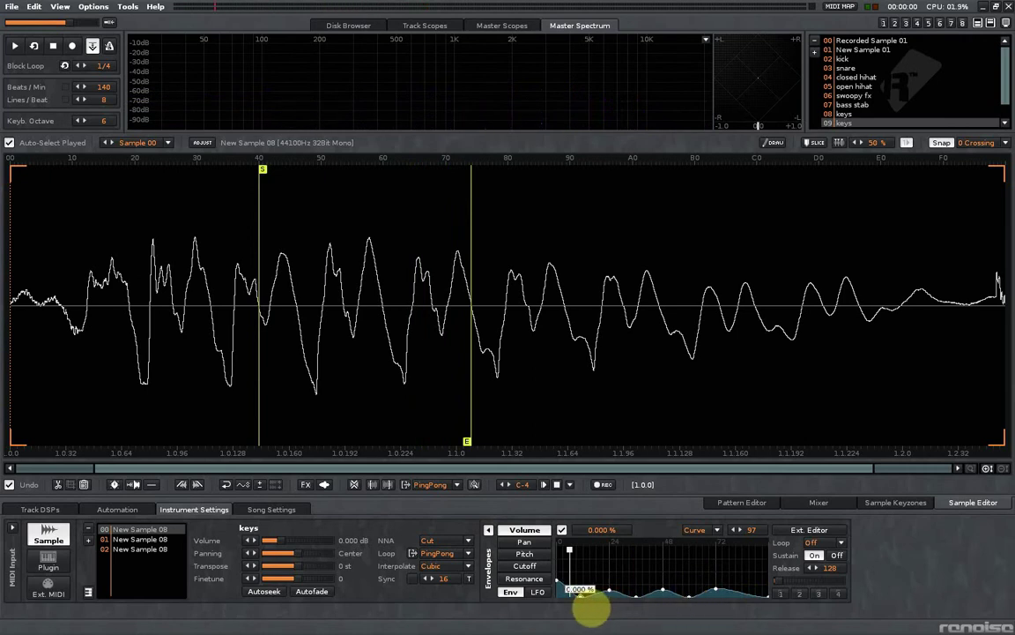
key(z)
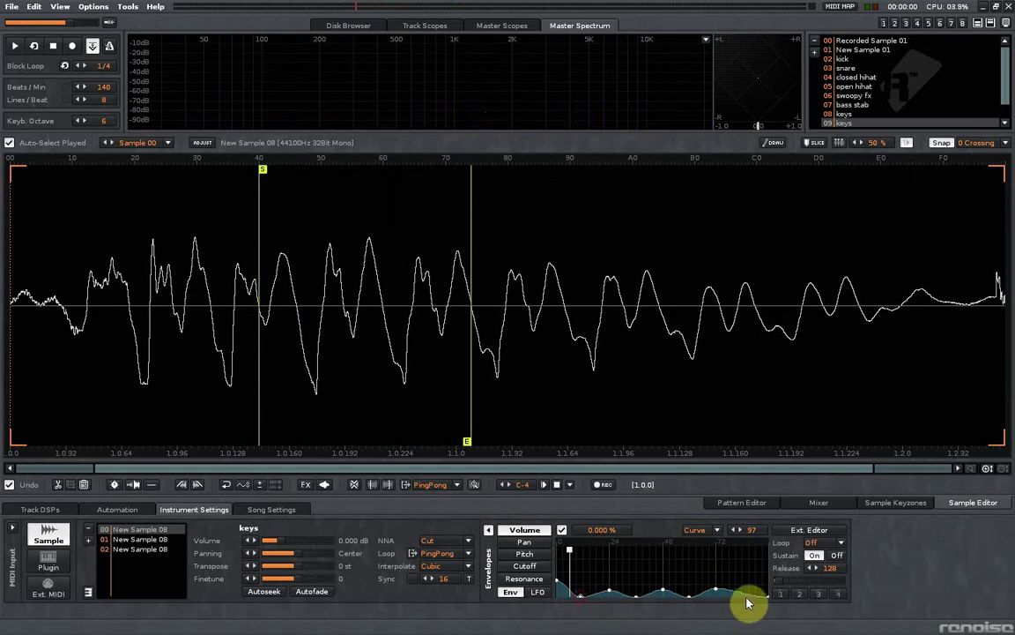
key(z)
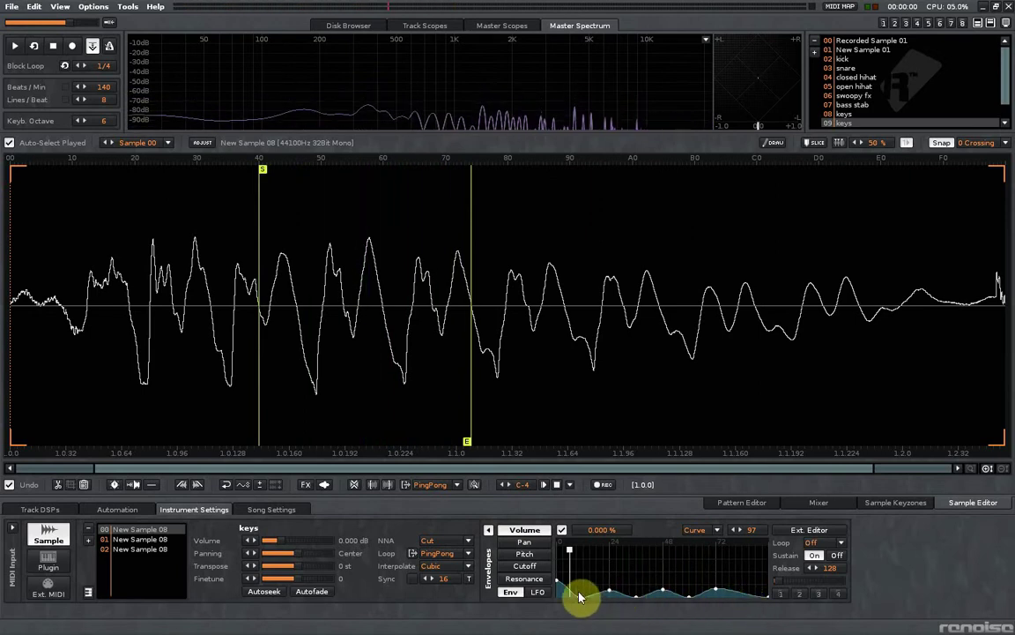
key(z)
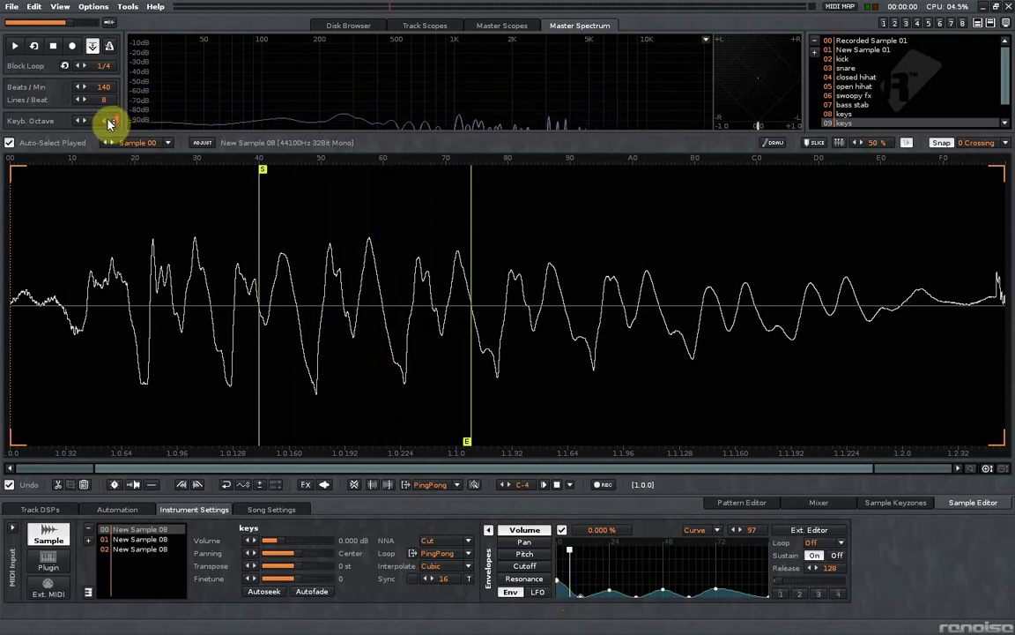
Check the copied instrument's Resonance and Volume envelopes and look through its three sample layers
click(538, 578)
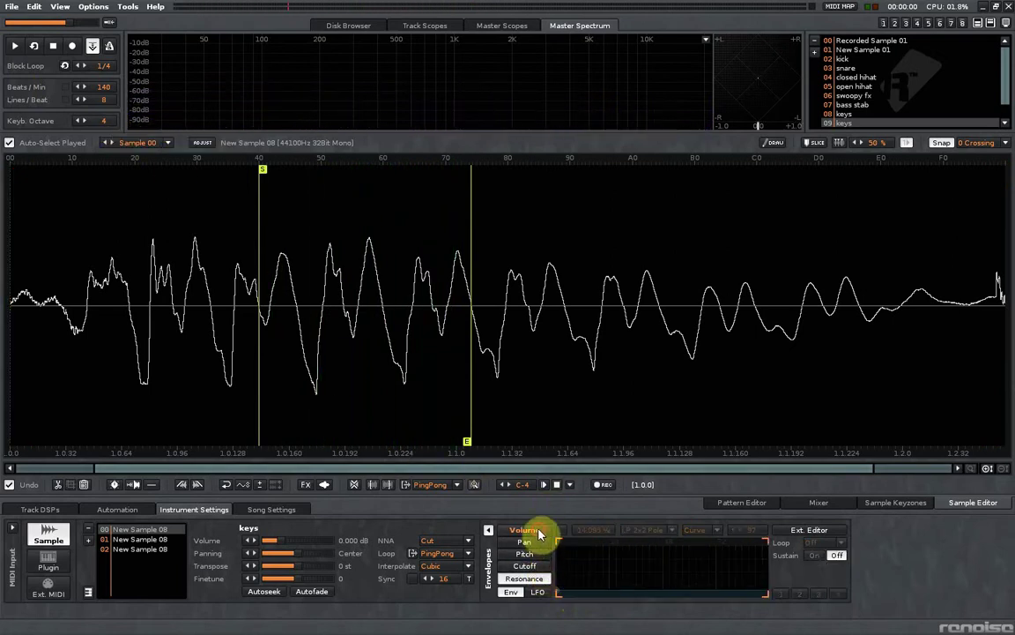
click(539, 533)
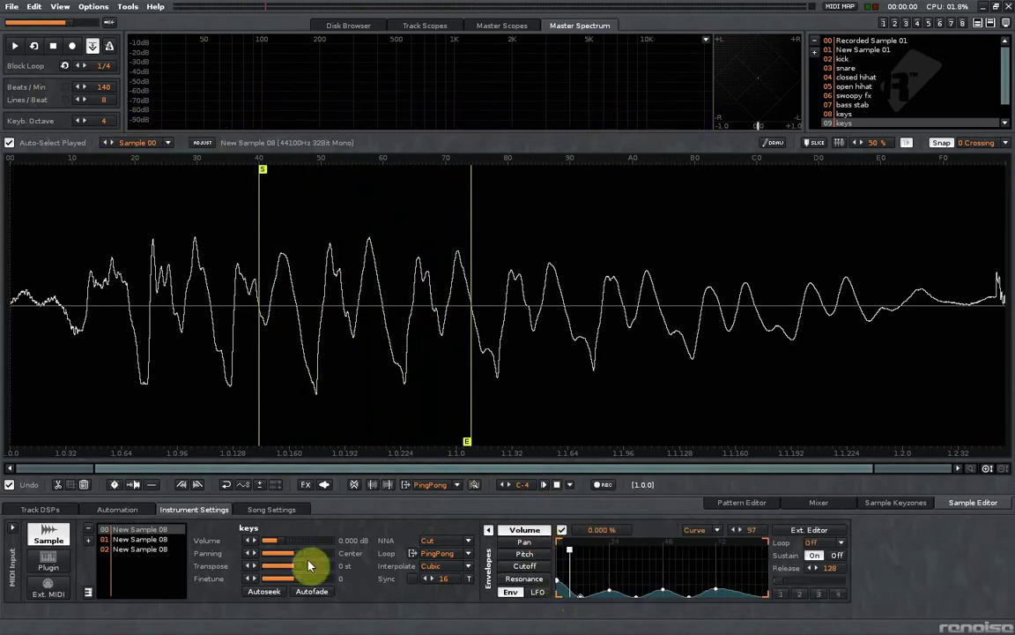
click(173, 539)
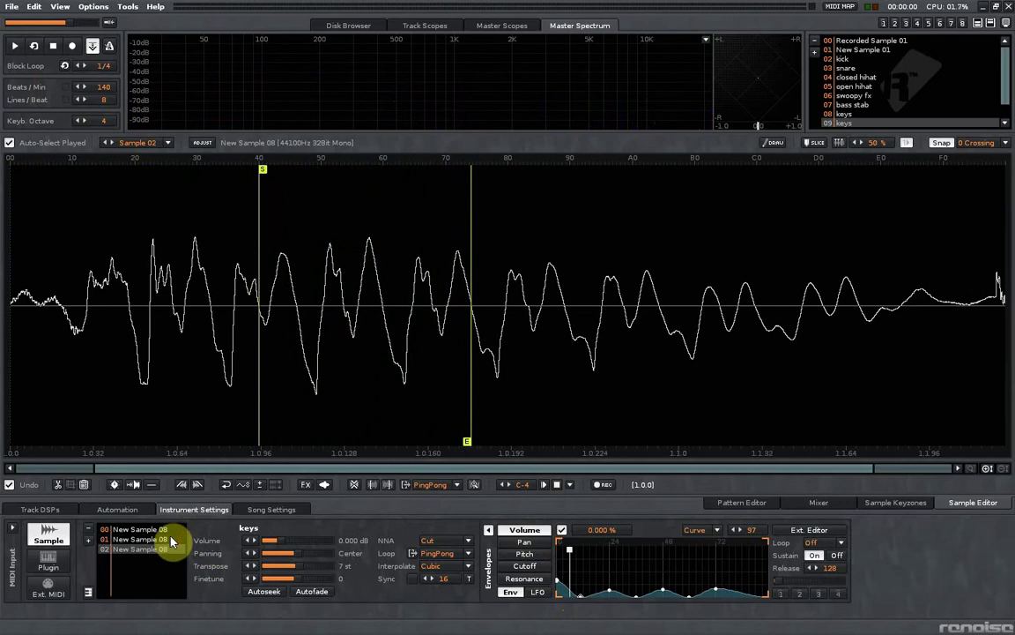
scroll(173, 539, up, 1)
scroll(173, 539, up, 1)
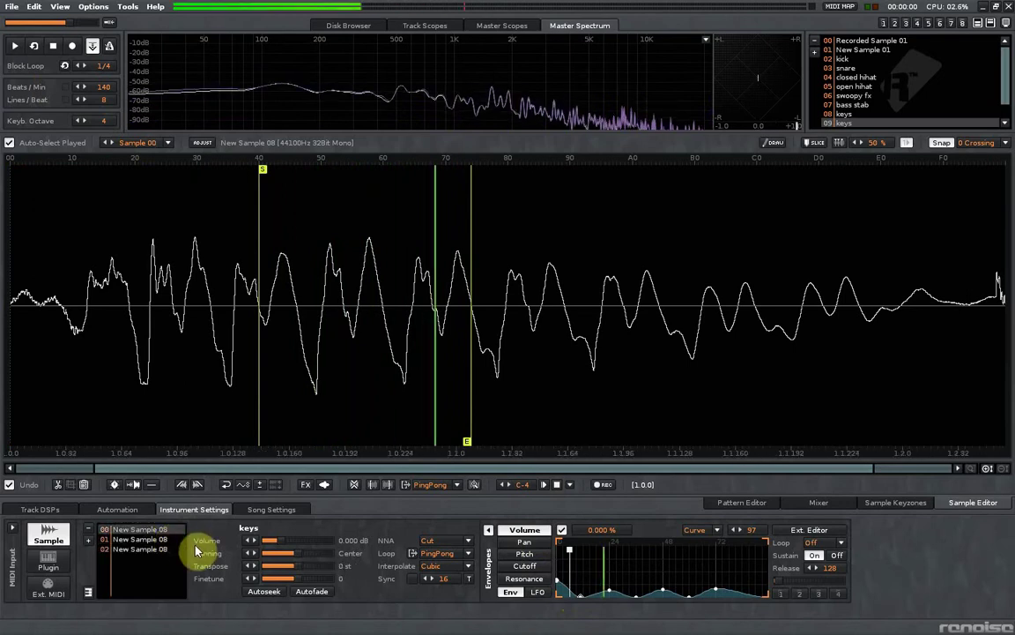
Add a Delay to Track 07 with its send lowered to about -12 dB, and return to the pattern
click(62, 508)
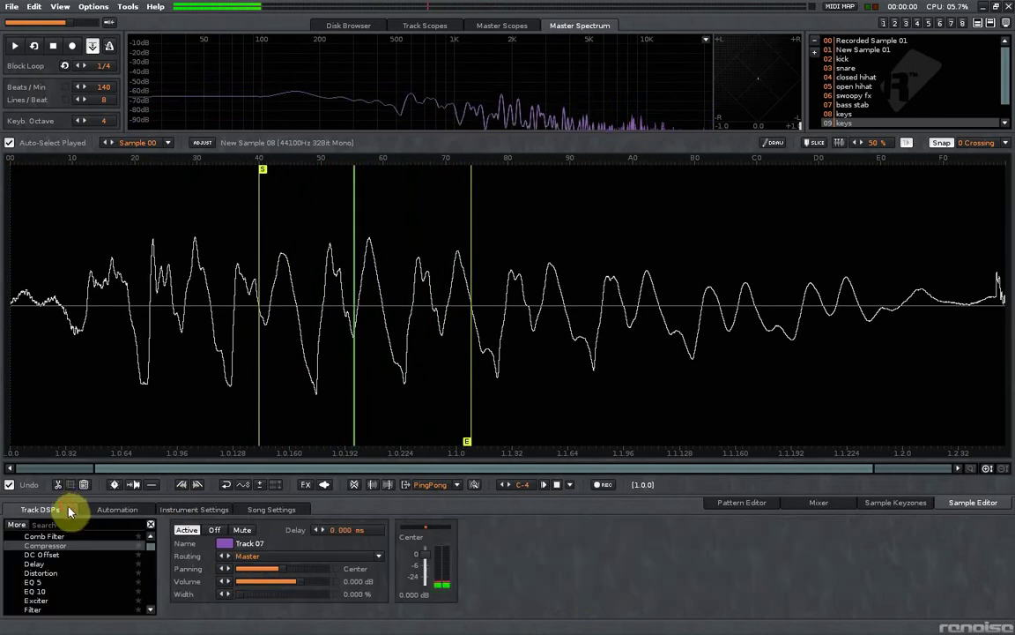
double_click(70, 563)
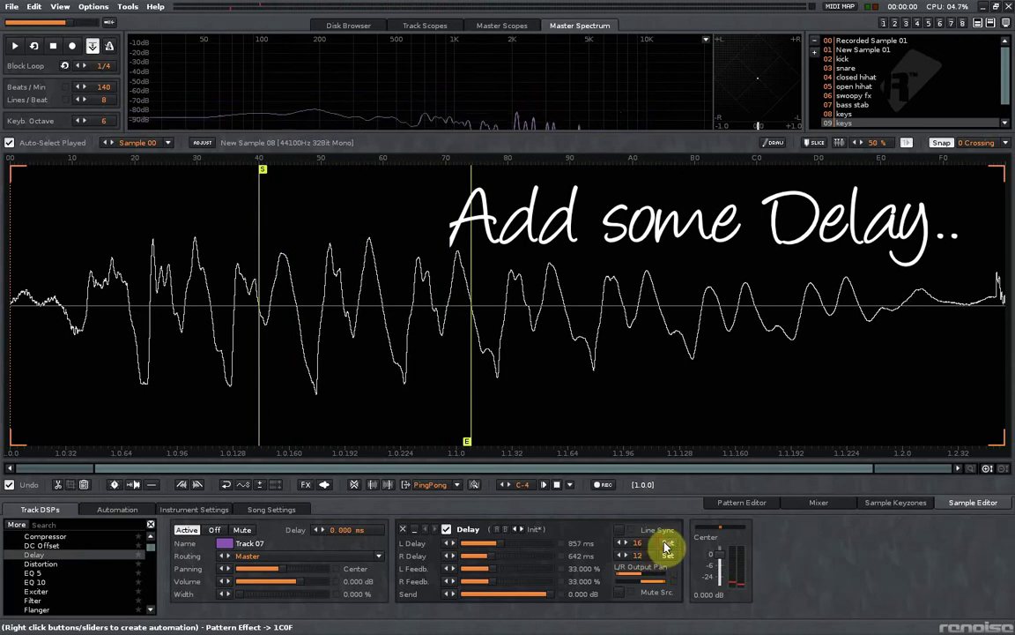
click(666, 543)
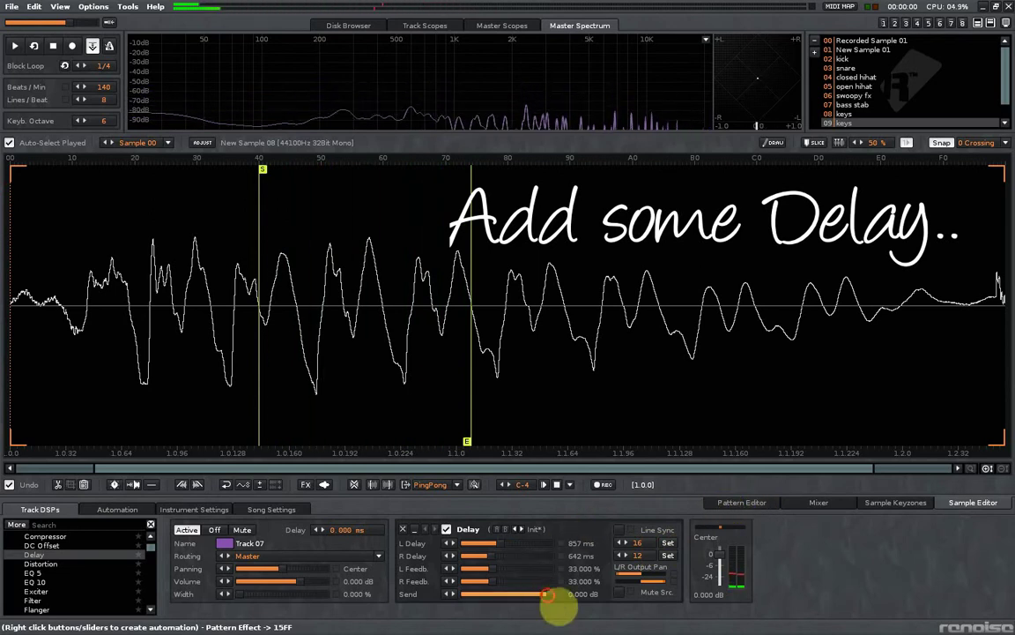
drag(531, 605, 523, 604)
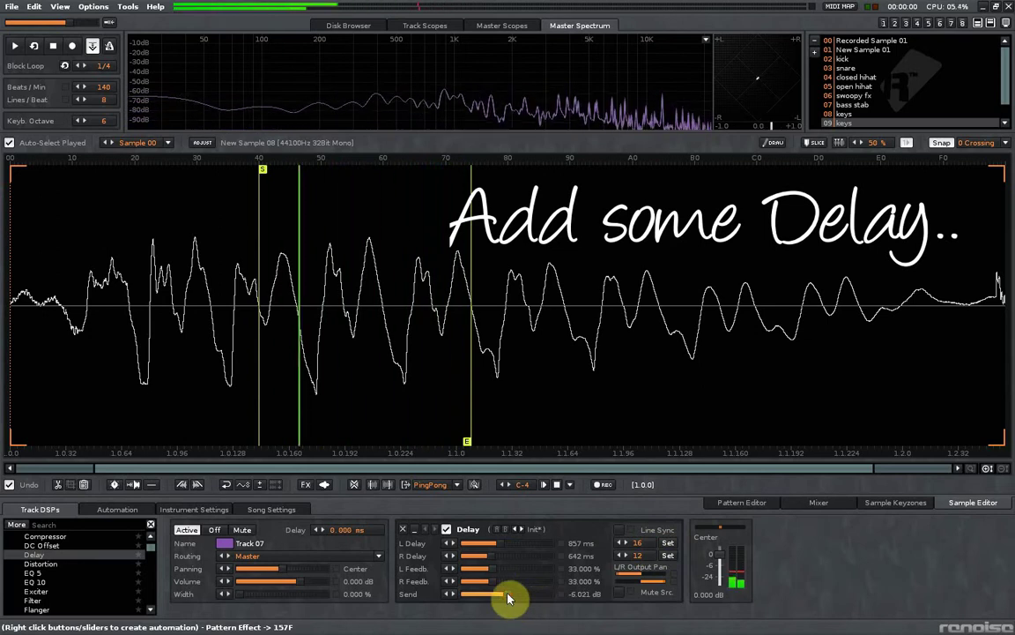
mouse_move(503, 596)
mouse_down()
mouse_move(513, 607)
mouse_move(501, 605)
mouse_up()
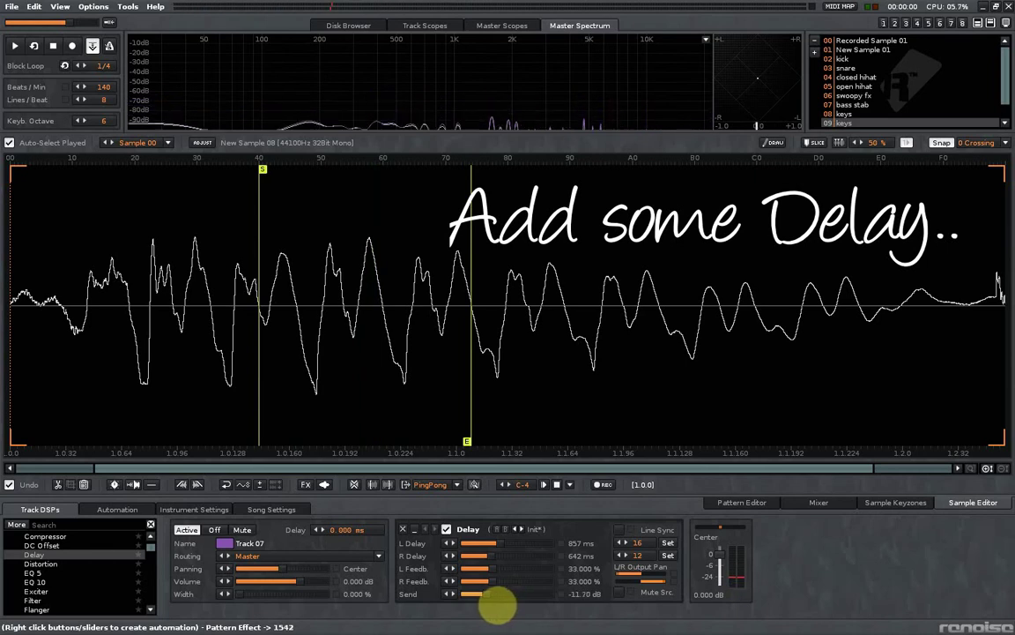
click(736, 503)
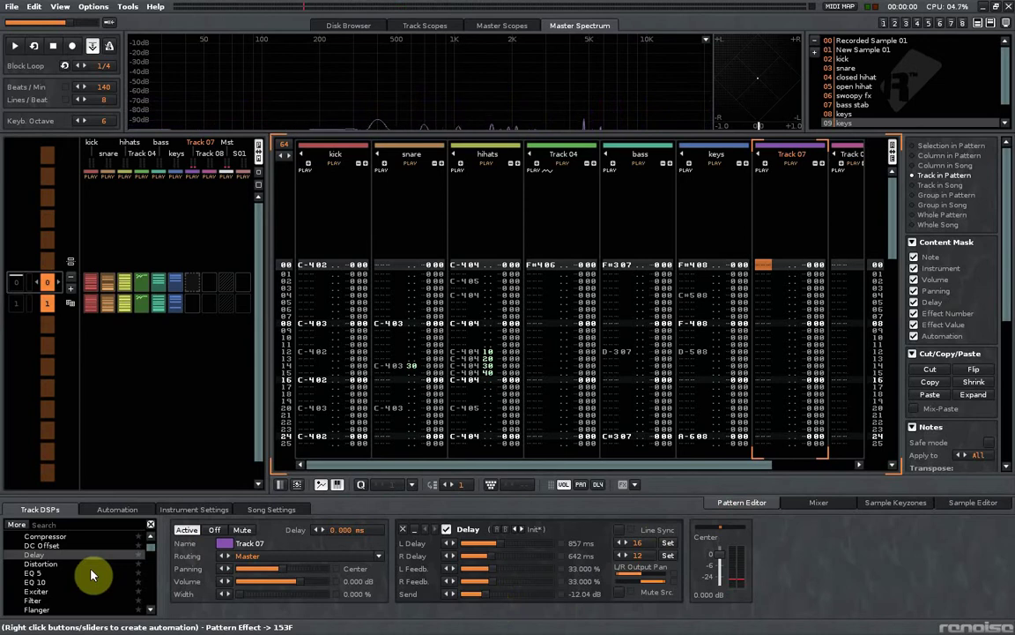
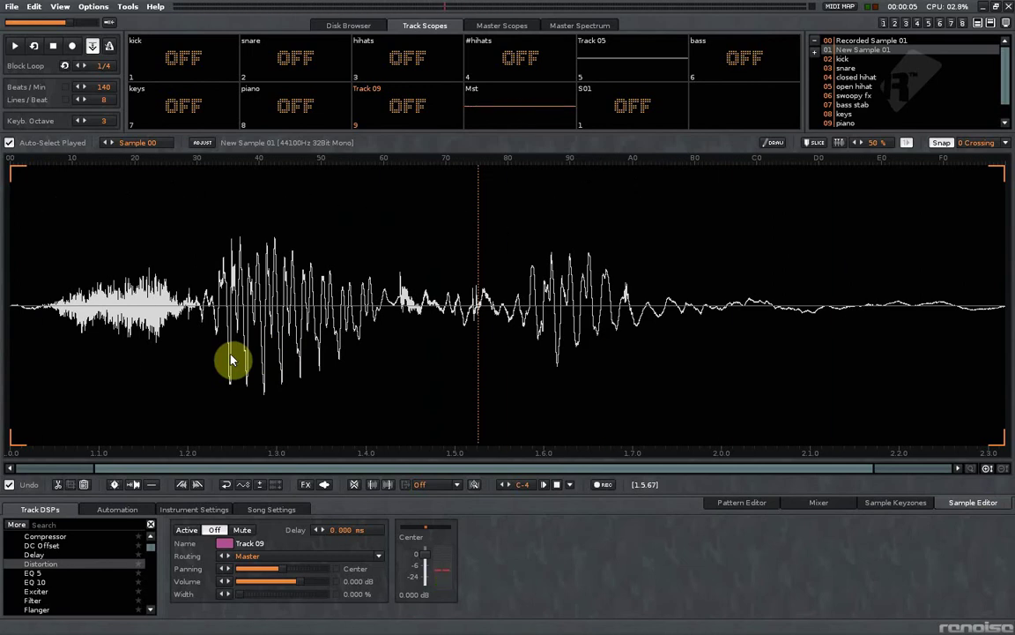
Copy the 1.2.44 to 1.4.103 section of New Sample 01 into empty instrument slot 0A and fade out its tail
drag(204, 313, 400, 331)
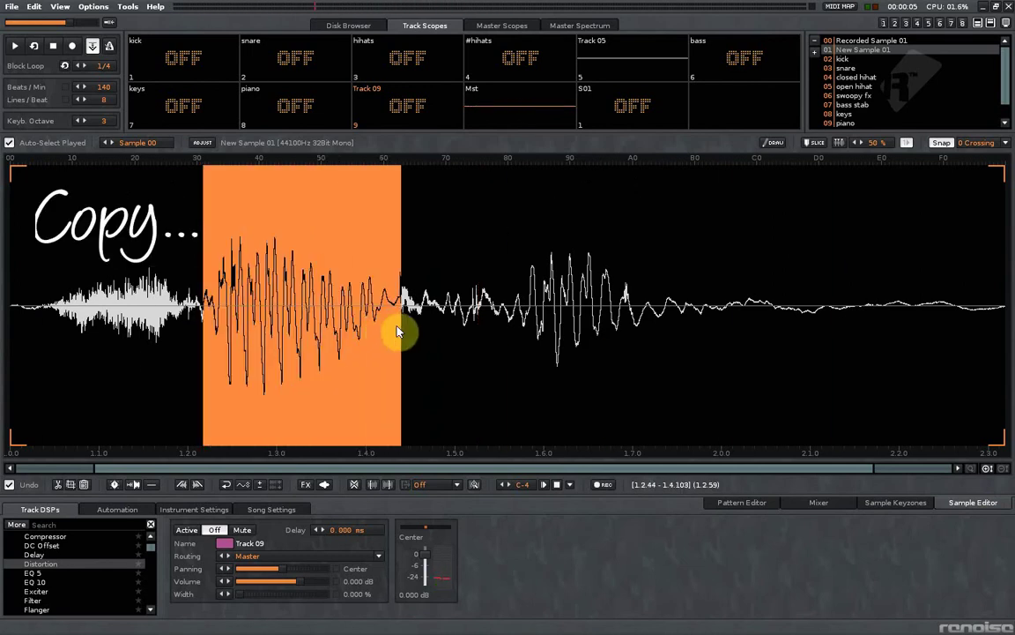
scroll(935, 90, down, 10)
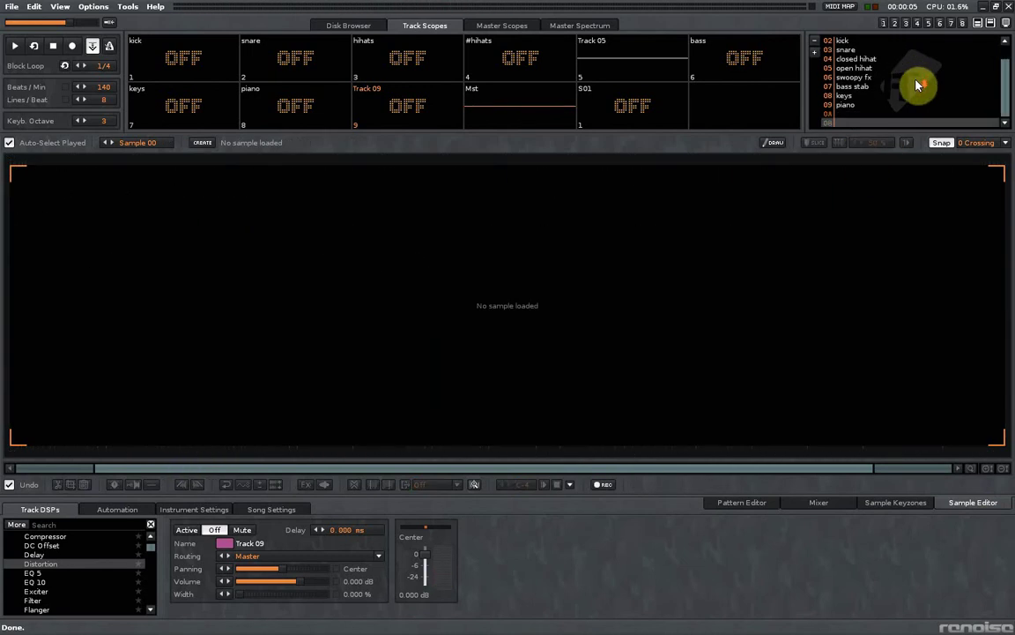
scroll(918, 83, up, 1)
key(ctrl+v)
key(Return)
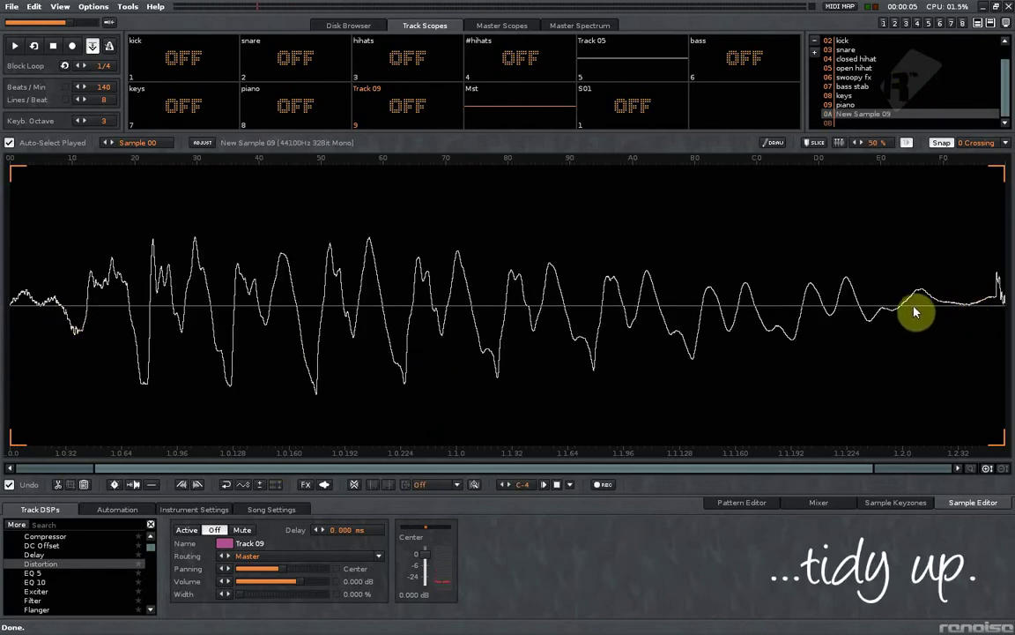
drag(902, 313, 1009, 313)
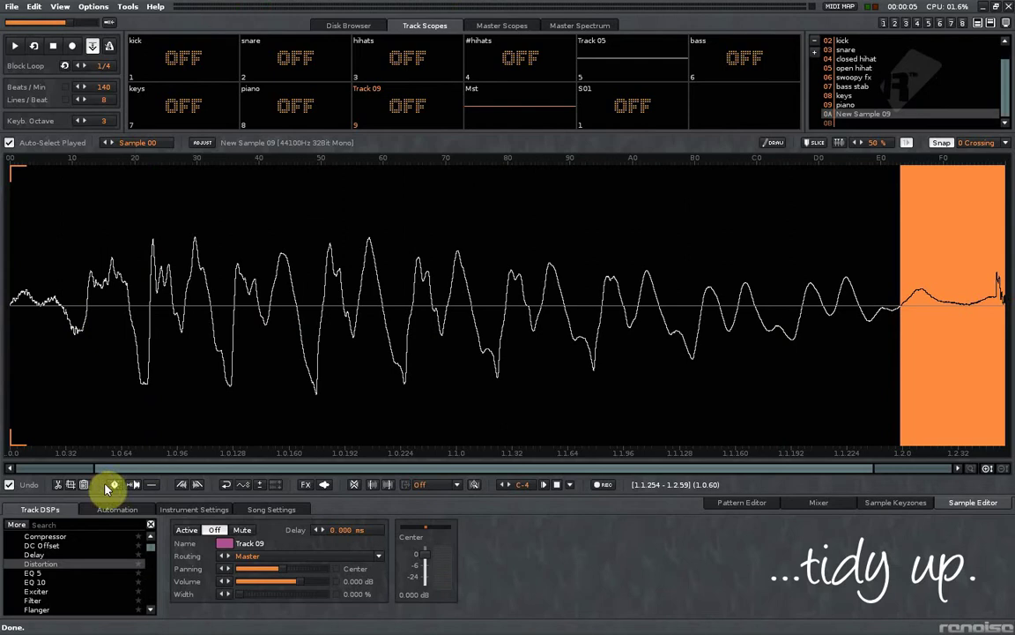
click(197, 484)
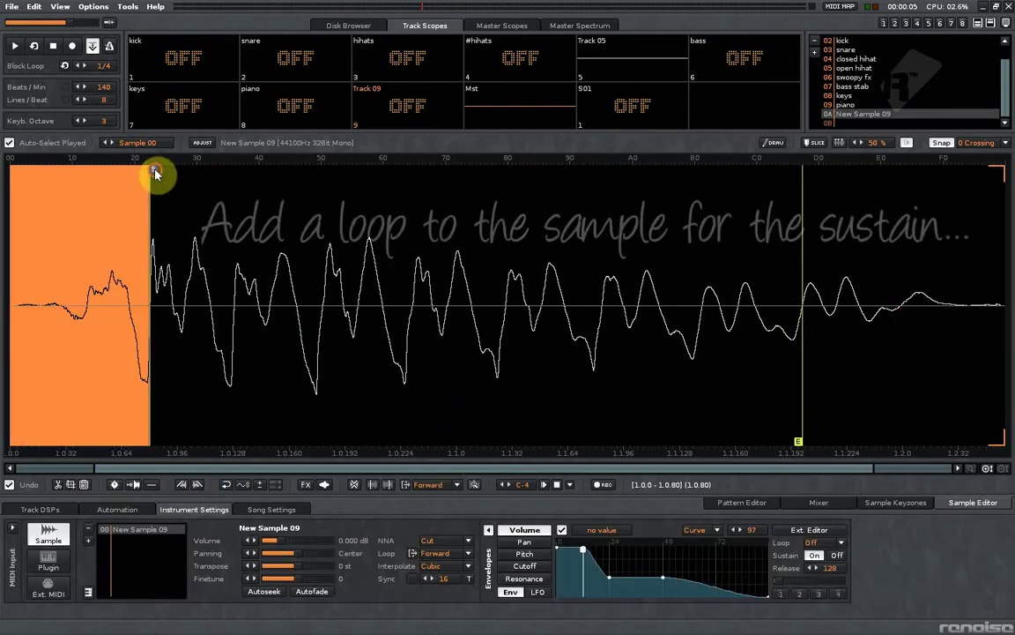
Place the sustain loop around the quieter cycles near the new sample's end, comparing PingPong with Forward and keeping Forward
drag(154, 172, 710, 207)
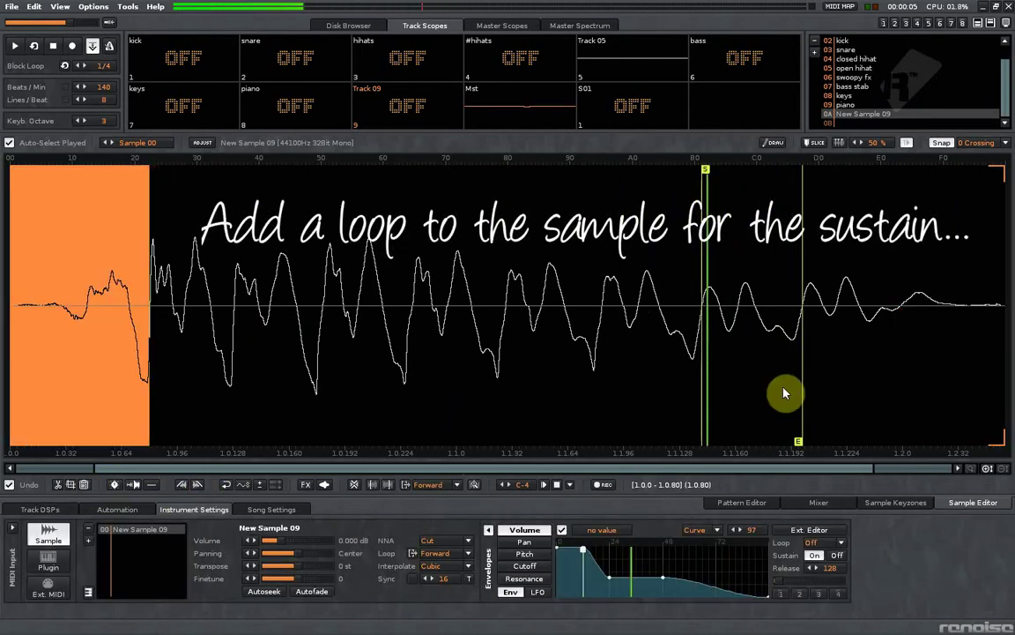
drag(800, 445, 850, 438)
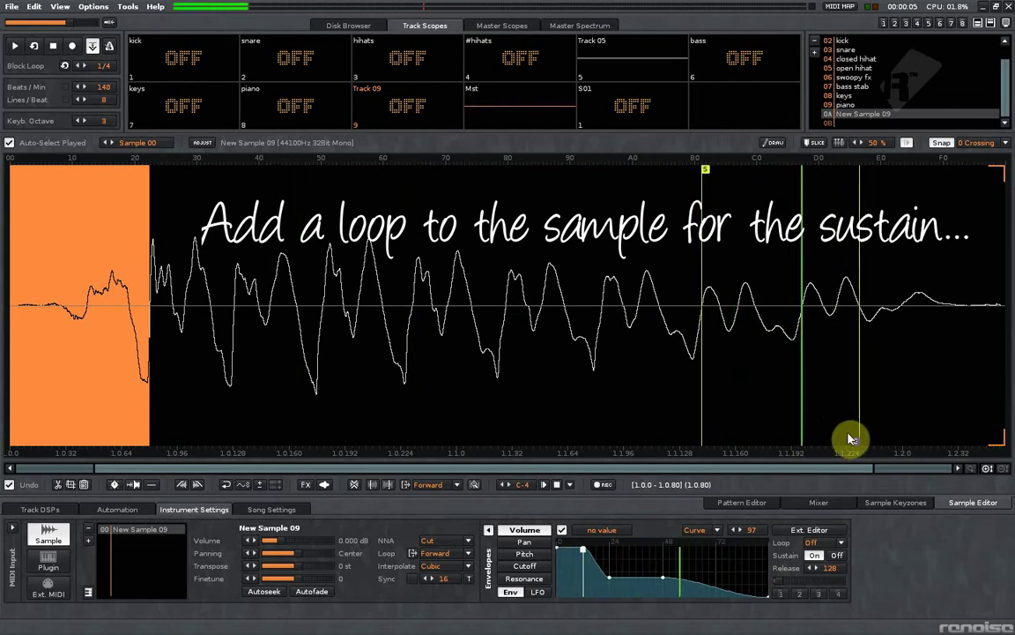
drag(851, 438, 804, 442)
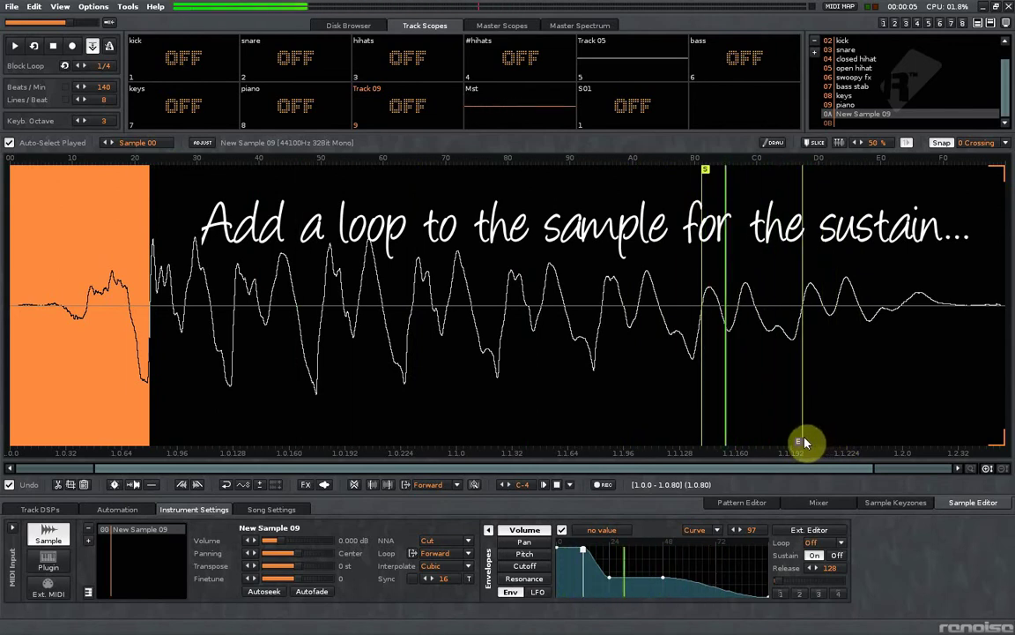
click(458, 484)
click(441, 467)
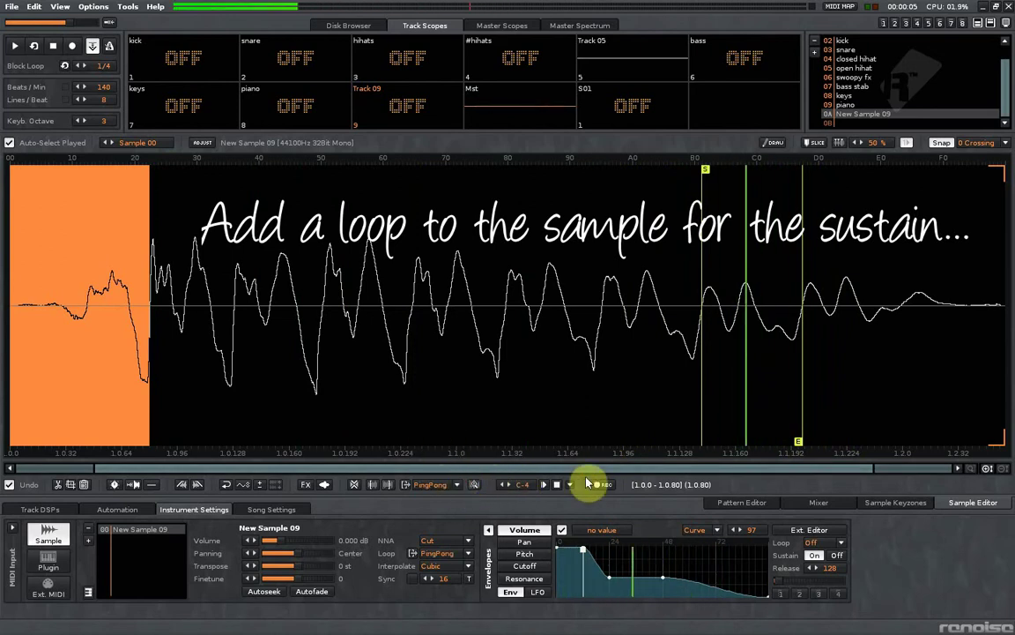
click(457, 484)
click(448, 461)
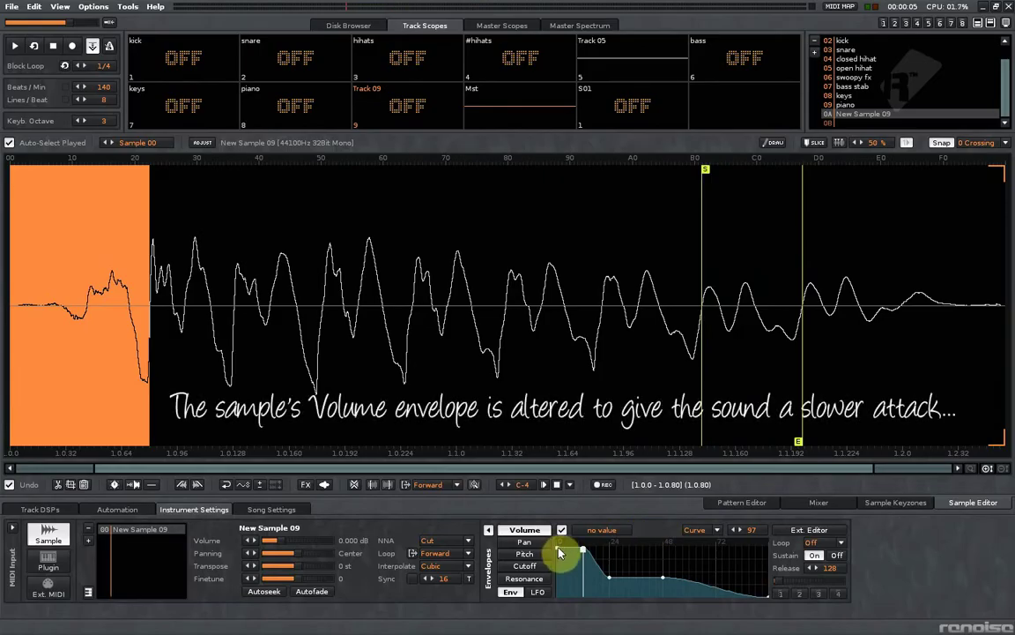
Reshape New Sample 09's Volume envelope for a slower attack, with sustain off and a start level of about 28%, and audition it
drag(559, 552, 585, 553)
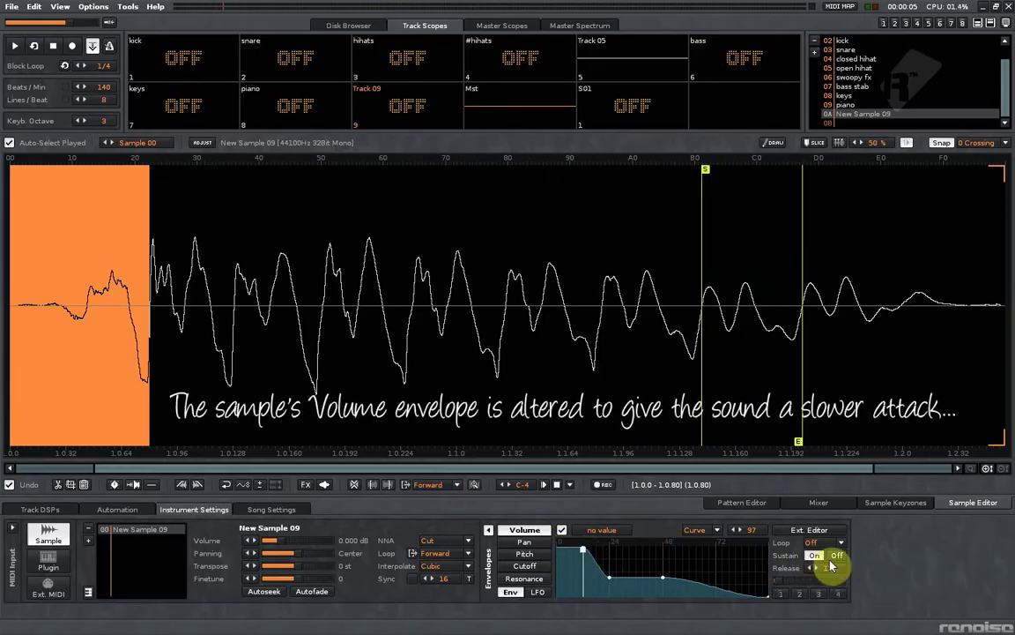
click(838, 557)
click(584, 550)
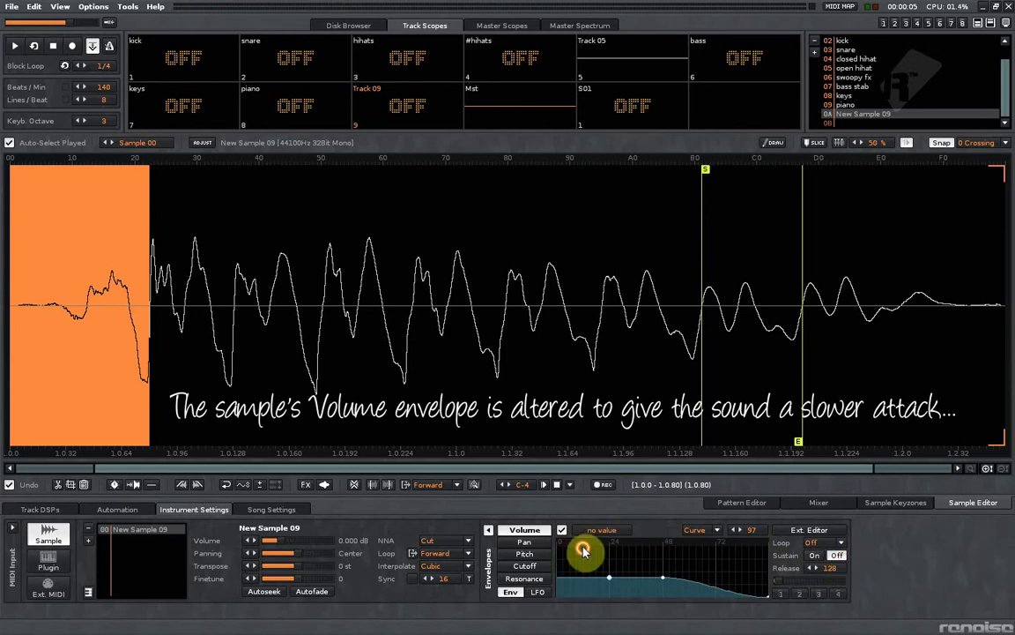
drag(608, 579, 559, 583)
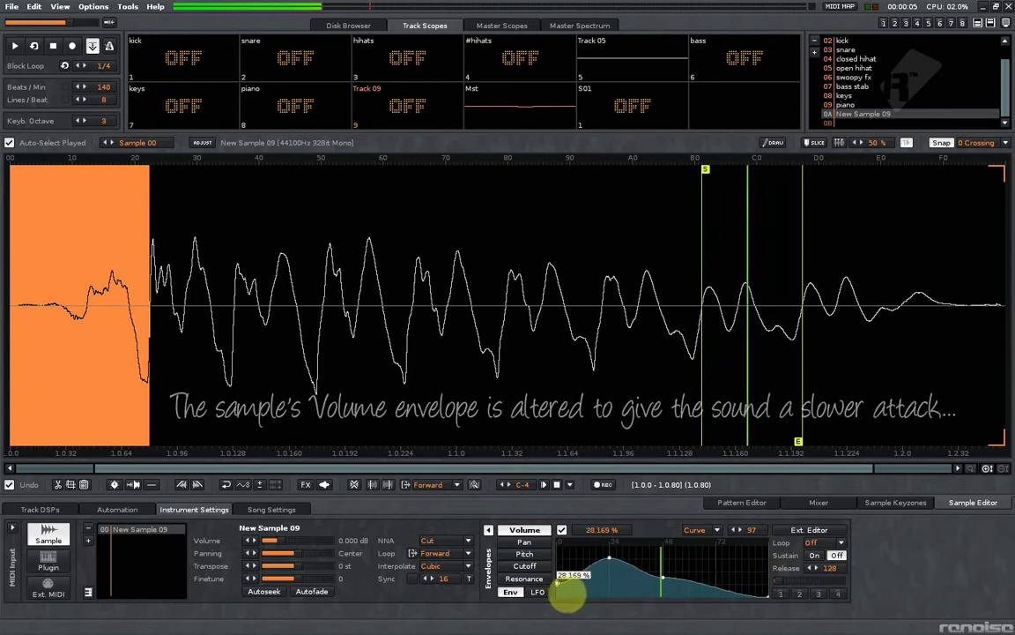
key(z)
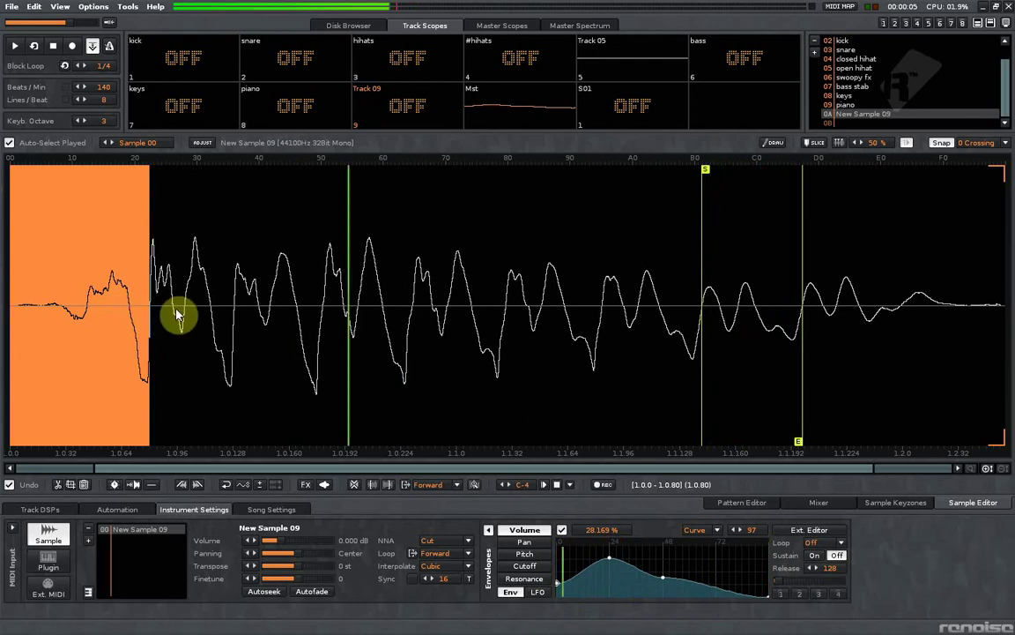
key(z)
key(c)
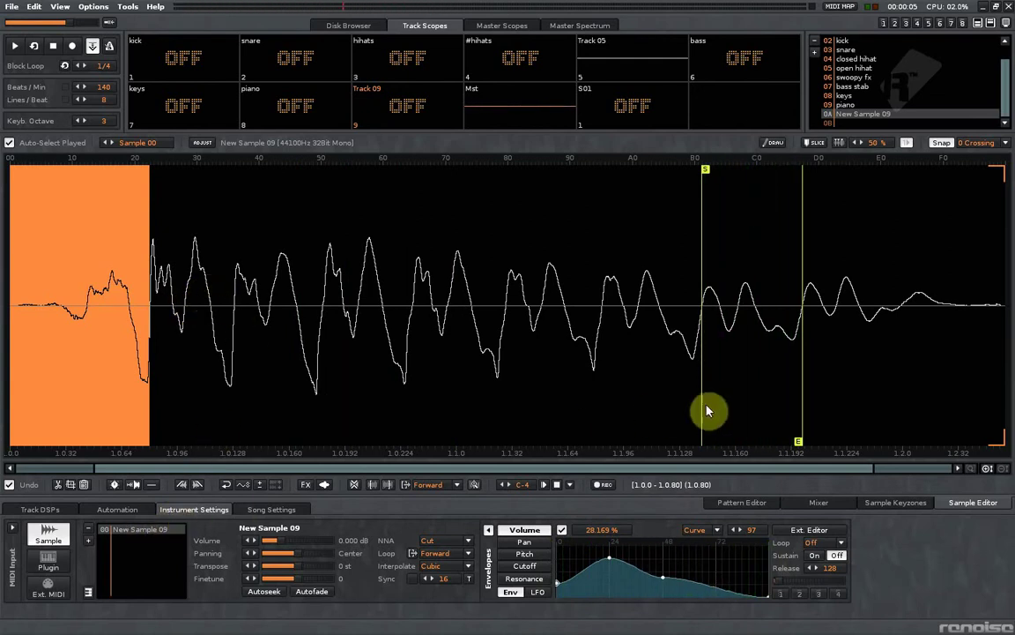
Filter the sample with LP Moog, lowering its Cutoff envelope to about 2.5 kHz and adjusting the Resonance envelope level
click(524, 565)
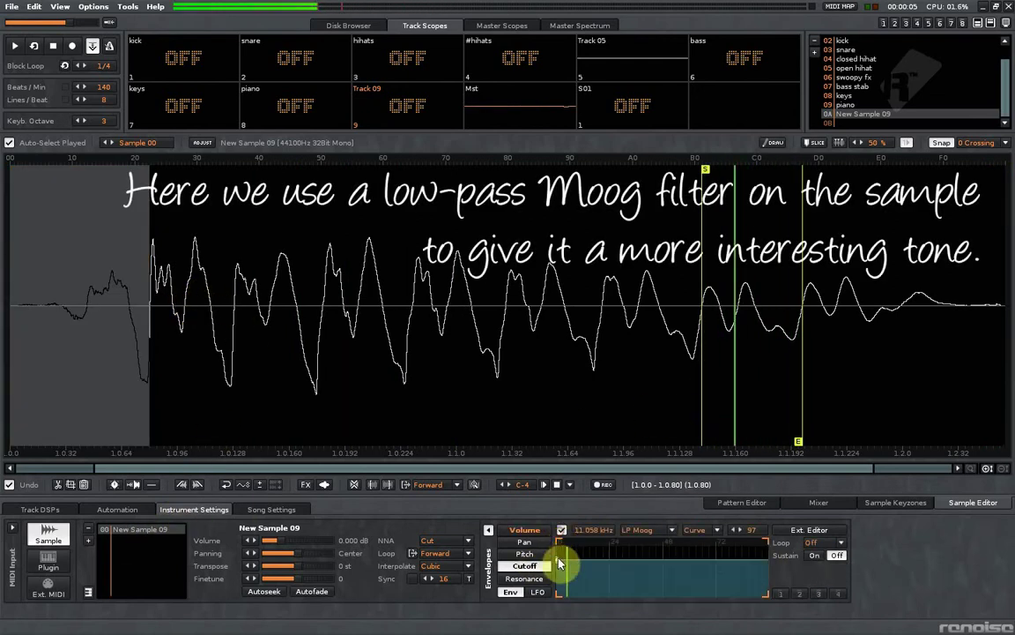
drag(557, 562, 558, 591)
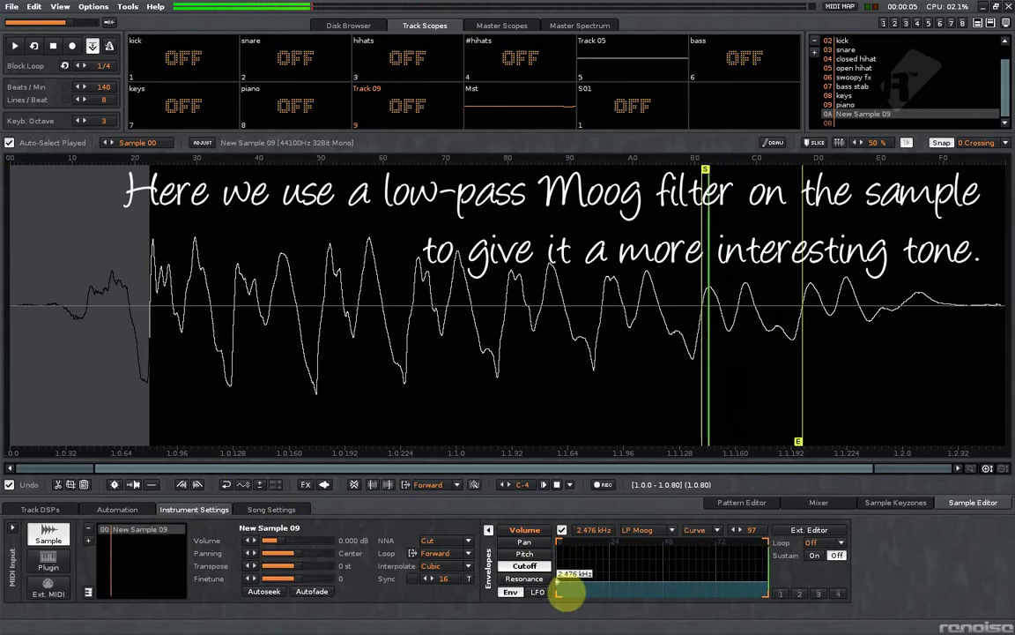
click(541, 580)
click(563, 531)
drag(558, 588, 571, 569)
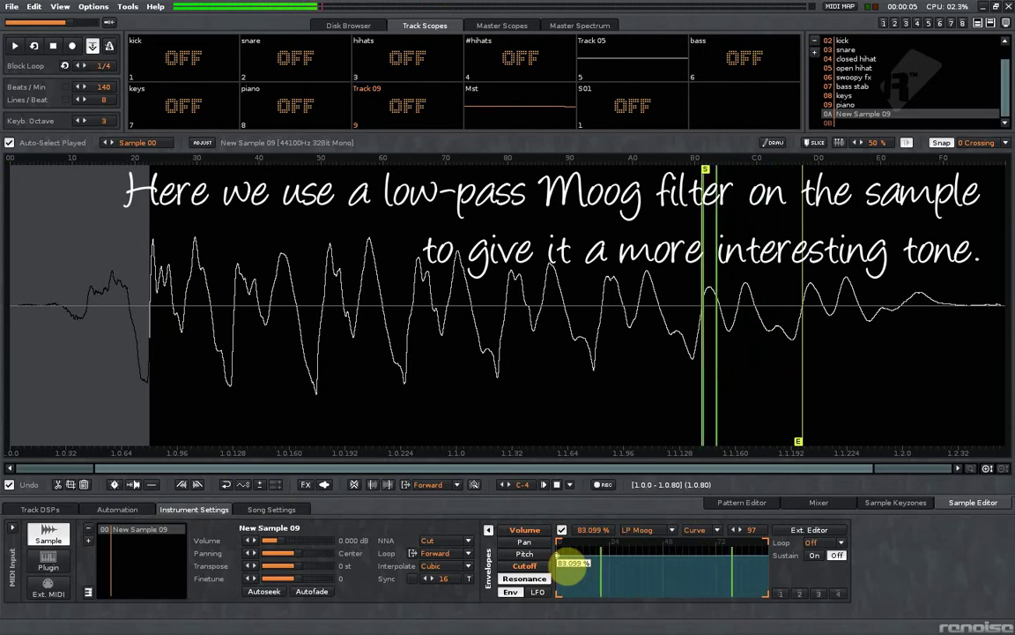
mouse_move(571, 569)
mouse_down()
mouse_move(569, 595)
mouse_move(557, 578)
mouse_up()
click(531, 566)
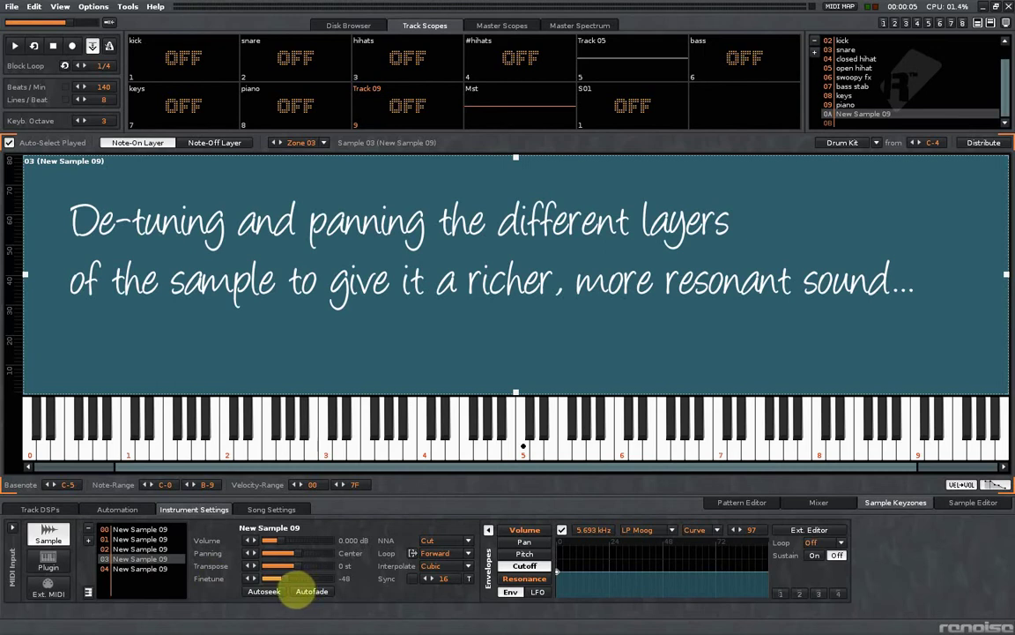
Audition the detuned layers of New Sample 09 and offset their panning, with layer 02 at 12 L
key(t)
scroll(164, 574, down, 2)
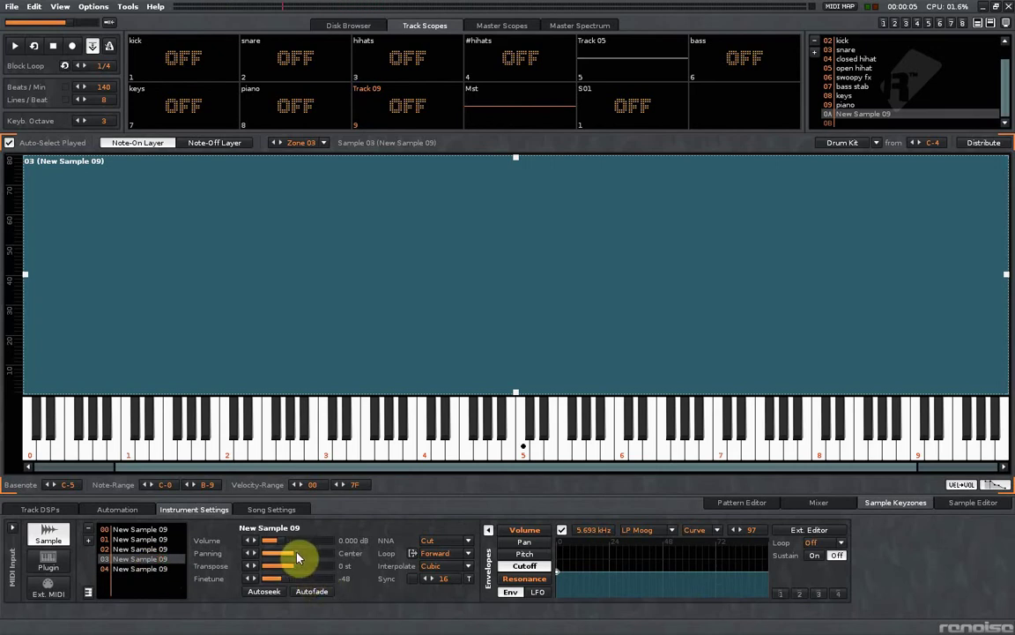
drag(298, 558, 302, 561)
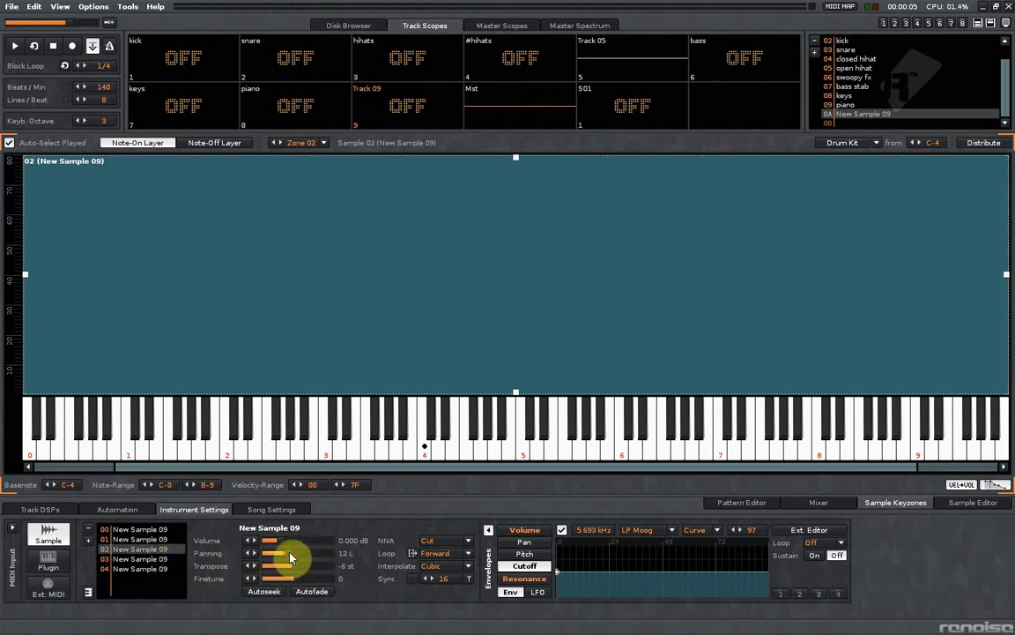
Play test notes to judge the detuned and panned layers of New Sample 09 together
key(t)
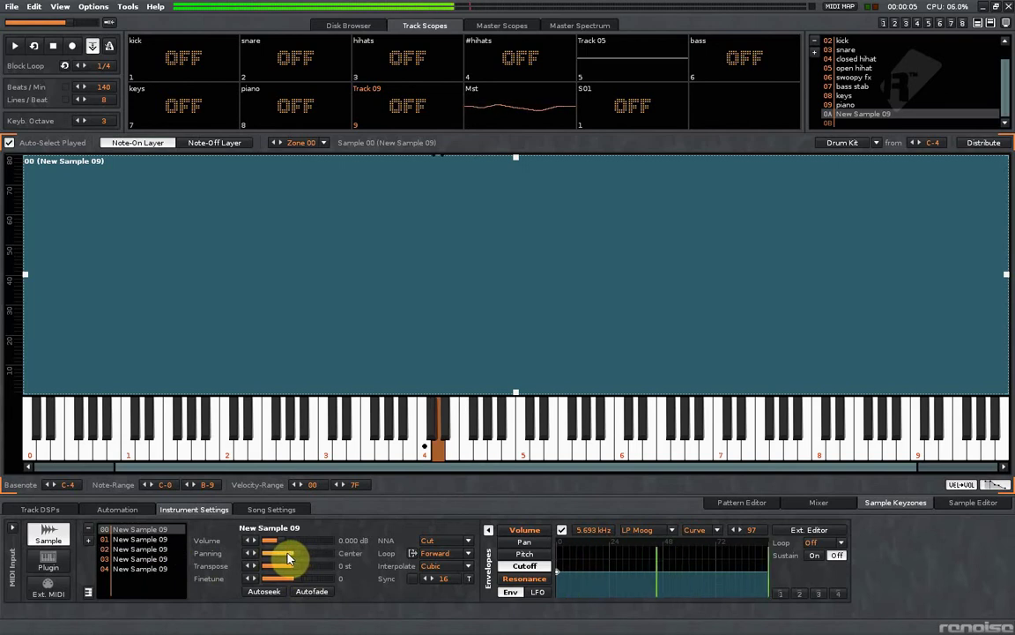
key(w)
key(y)
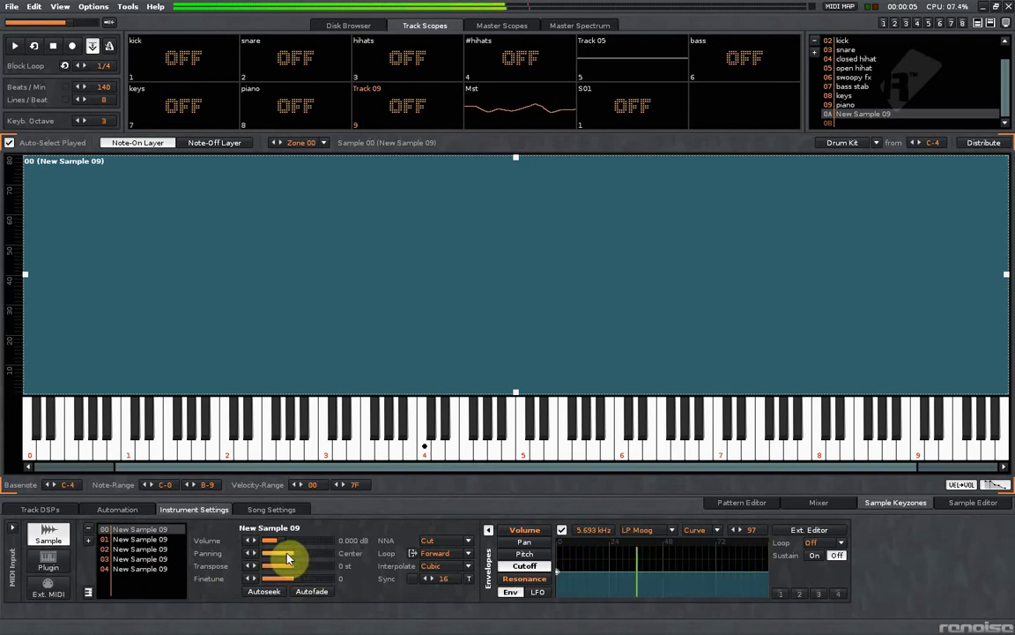
key(r)
key(i)
key(y)
key(o)
key(p)
Raise the keyboard octave to 4 and audition the layered sound with higher notes and chords
scroll(100, 122, up, 1)
key(u)
key(p)
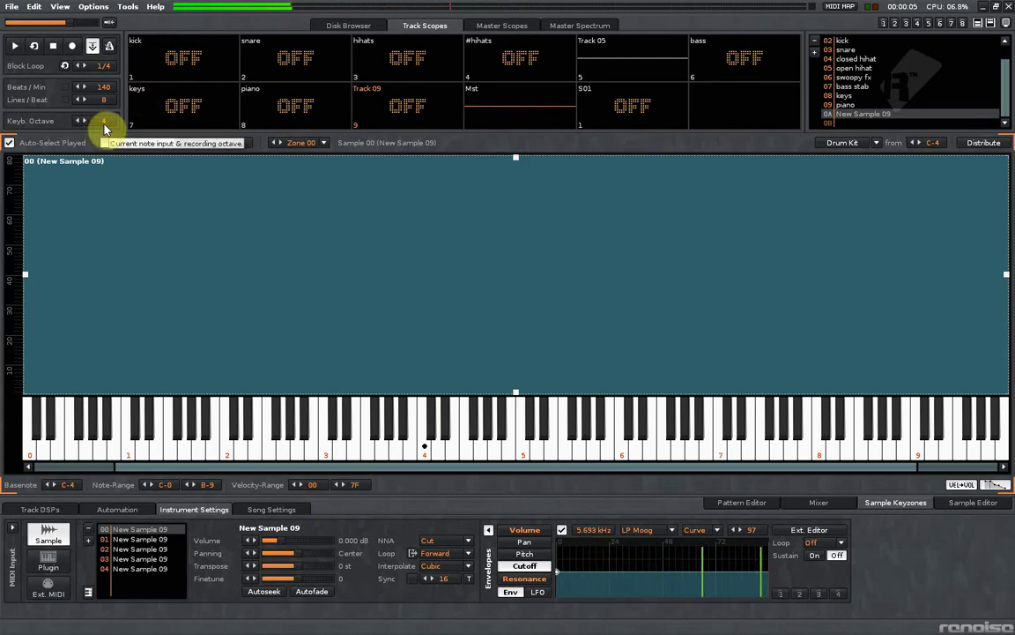
key(3)
key(5)
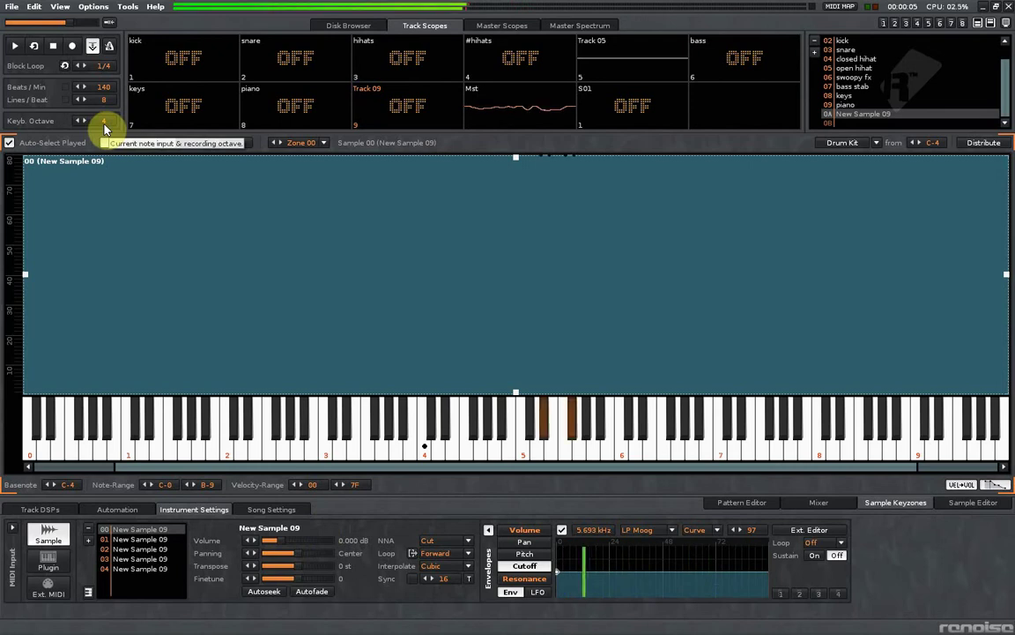
key(w)
key(5)
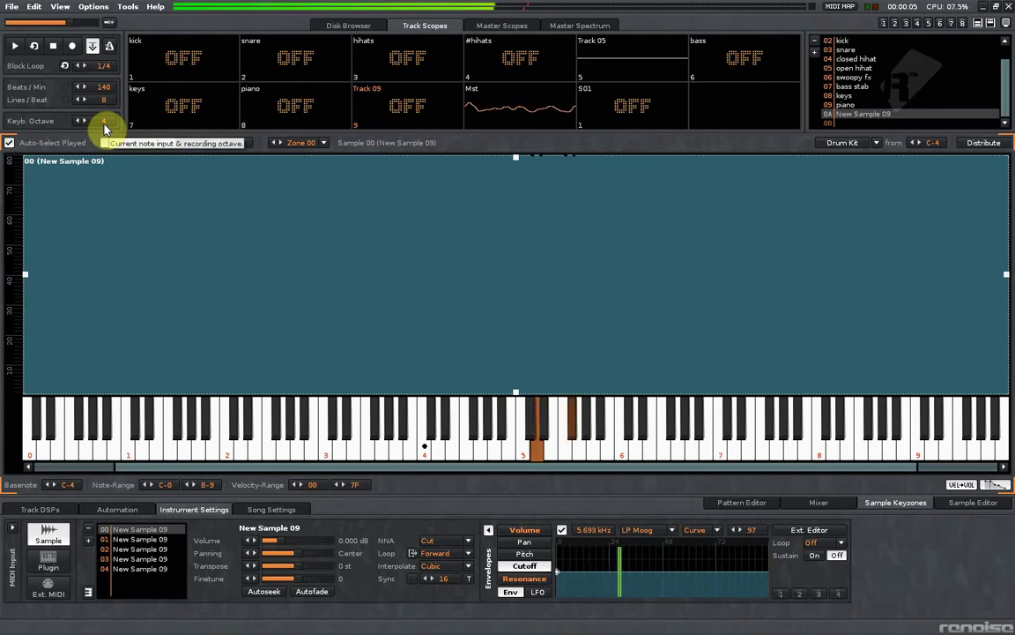
Adjust the transpose of layers 01 and 02, setting layer 02 to -7 st, and audition the result
scroll(154, 556, down, 1)
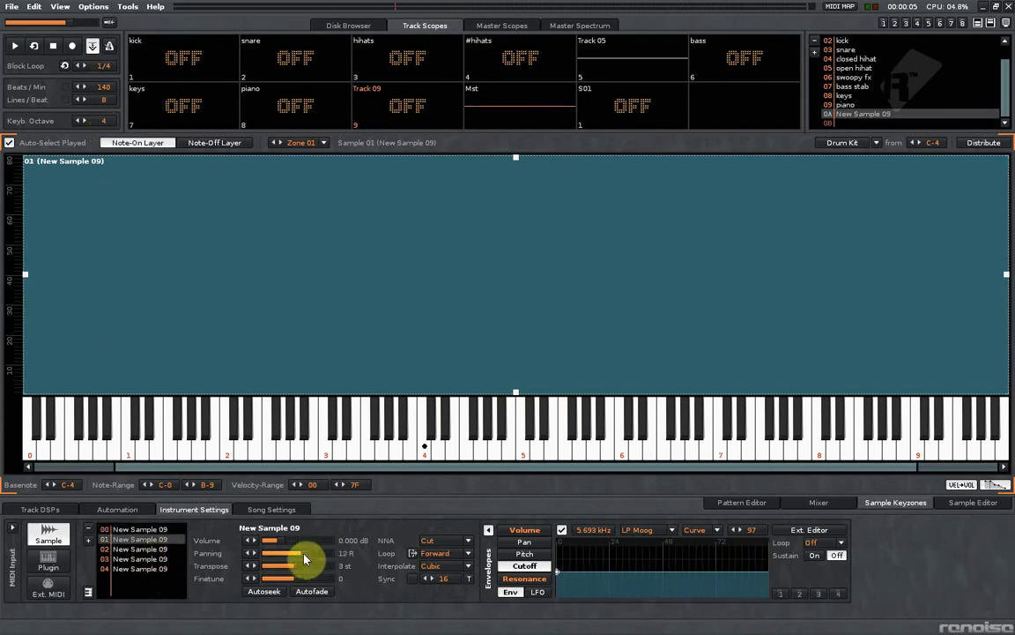
drag(300, 572, 311, 571)
key(5)
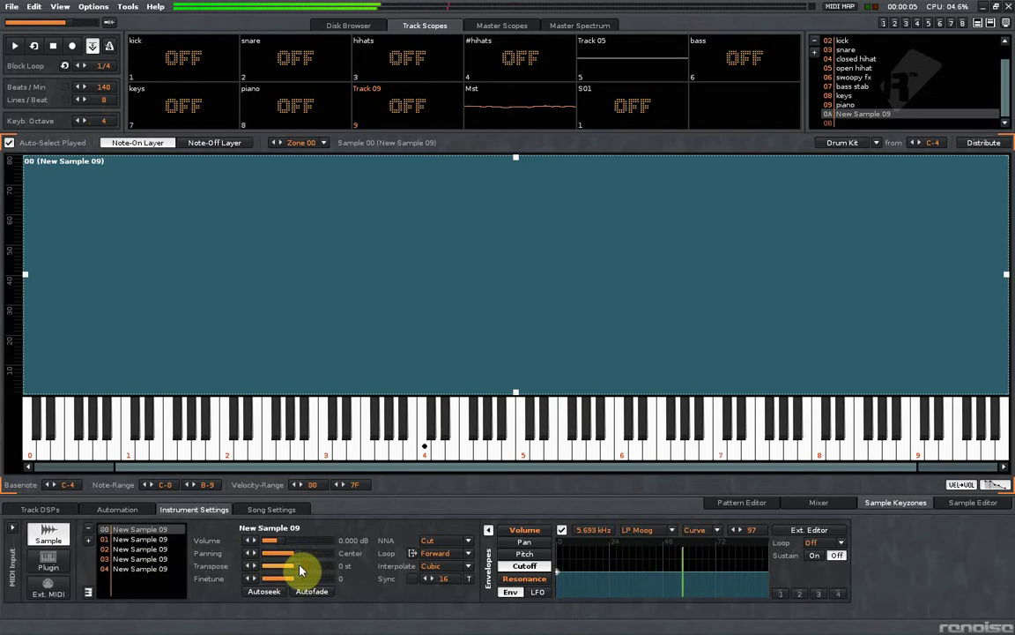
scroll(175, 552, down, 3)
scroll(175, 551, up, 1)
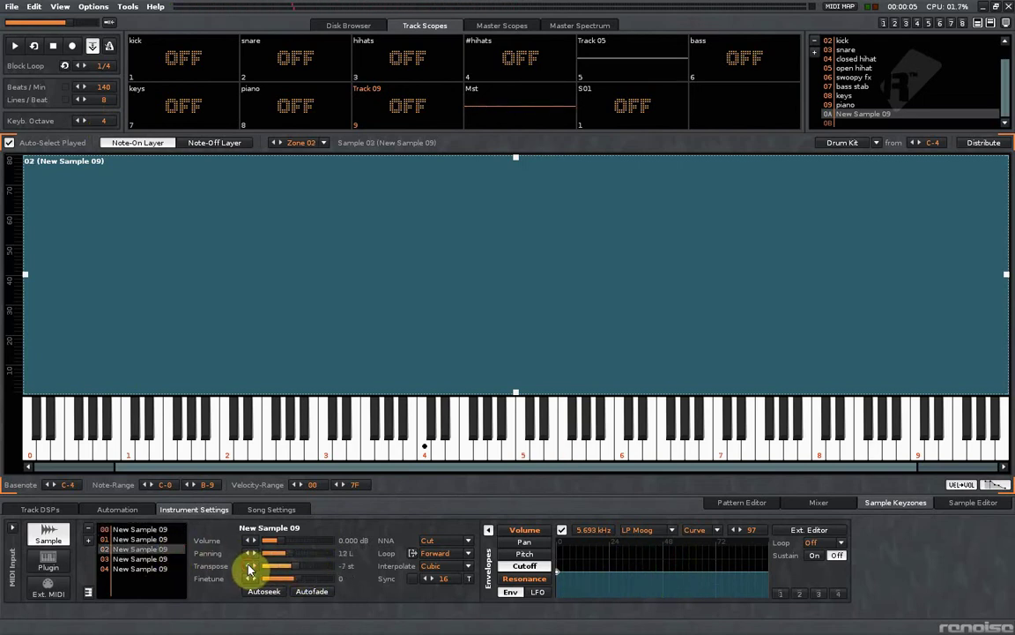
key(w)
key(t)
key(w)
key(5)
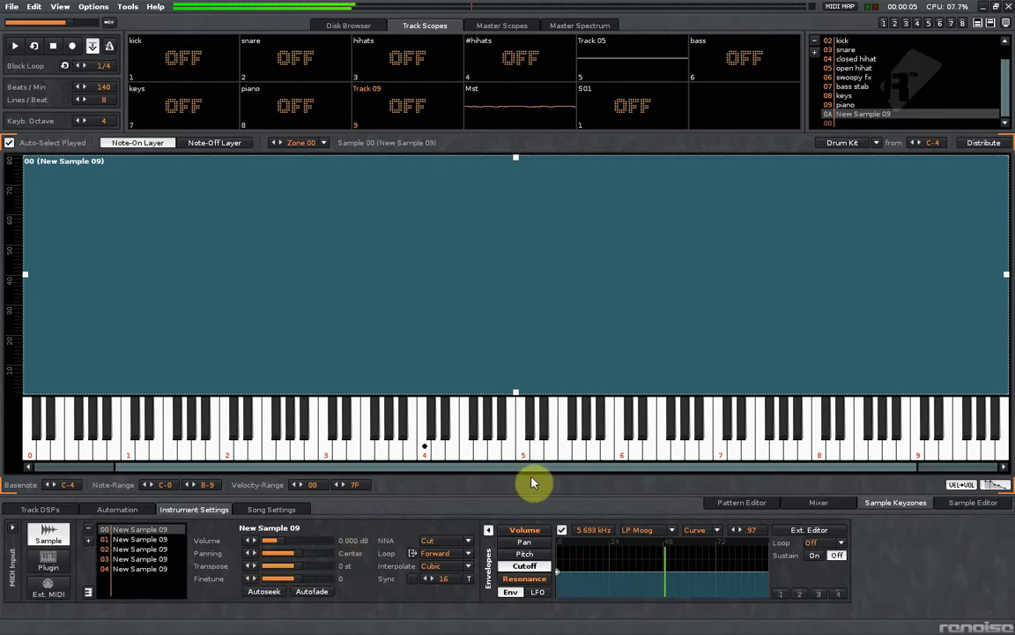
Draw two triangular peaks in the custom envelope of Track 09's LFO, at about 16 and 49, dropping to 0% at 33 and the end
click(740, 502)
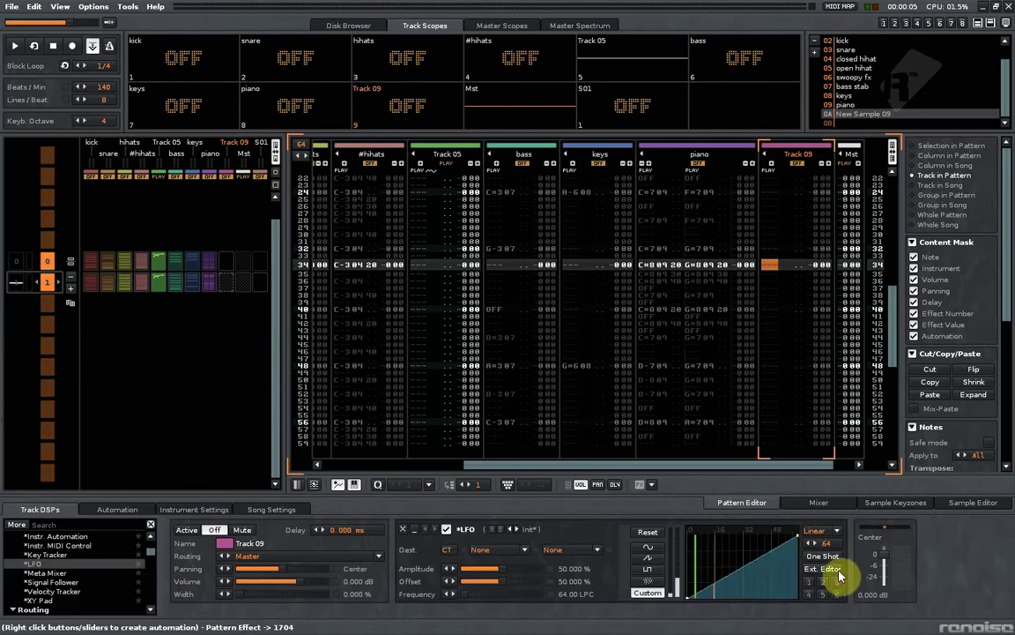
click(837, 571)
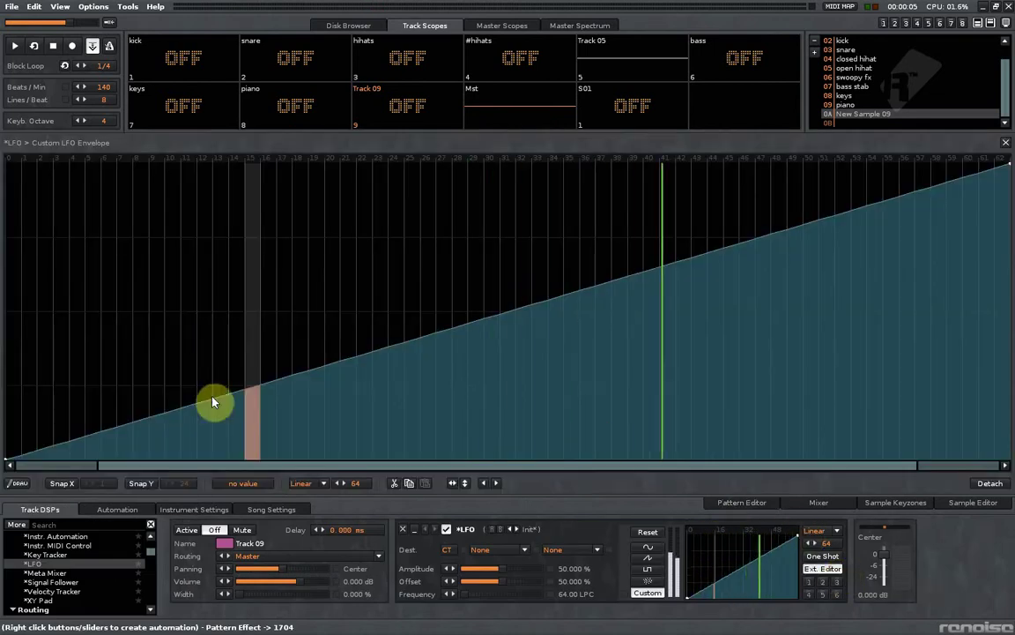
drag(258, 388, 257, 166)
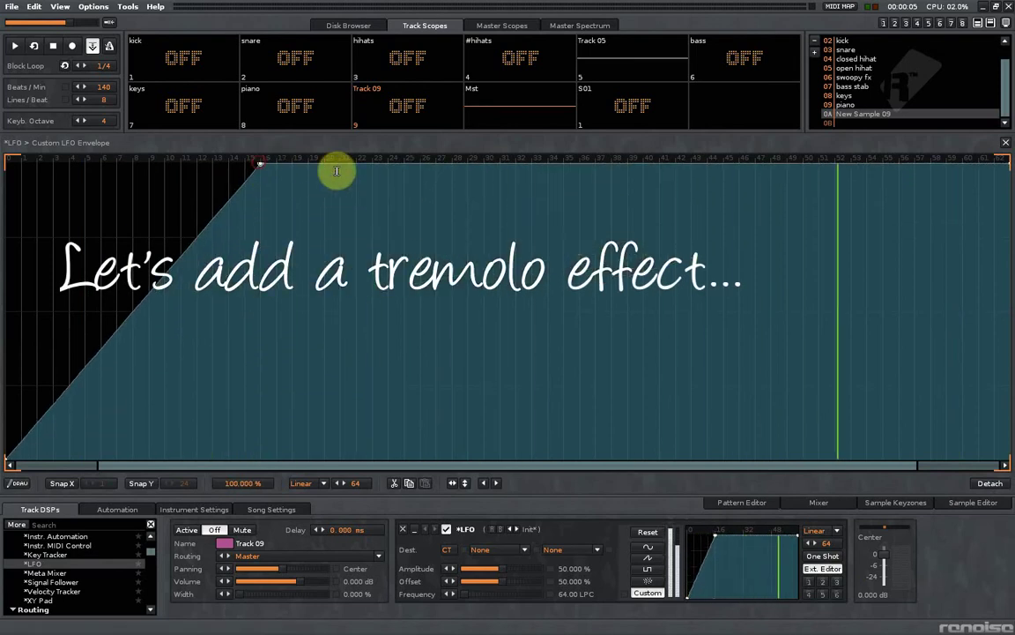
click(533, 165)
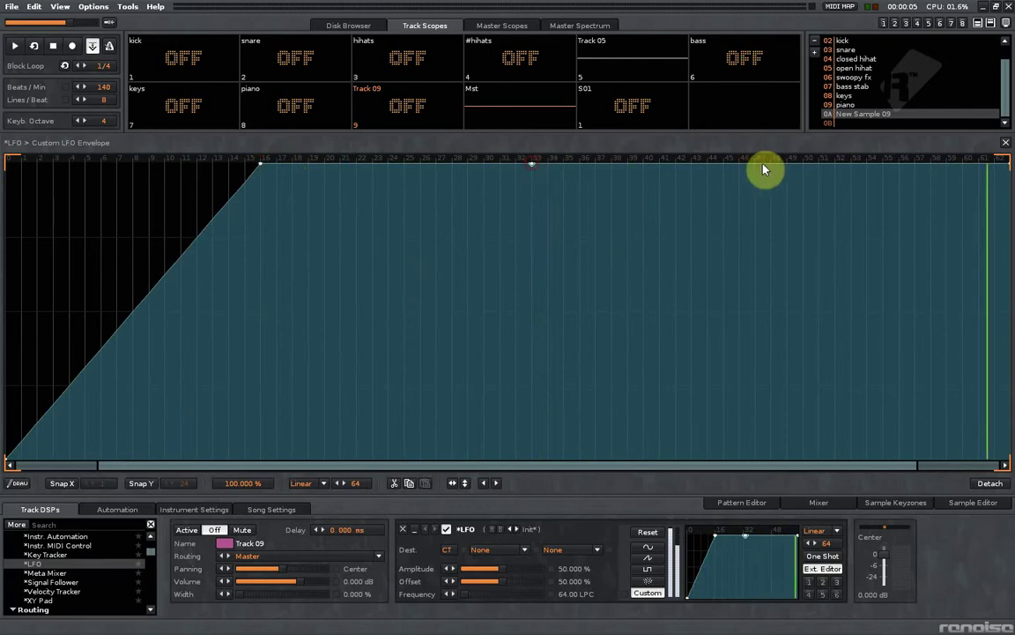
click(786, 163)
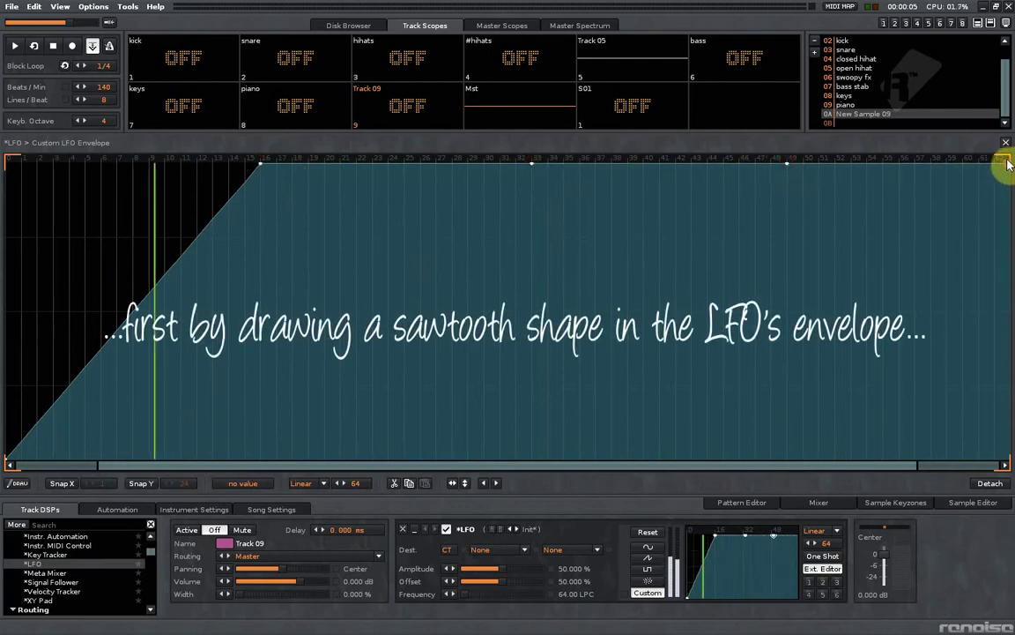
drag(532, 166, 542, 474)
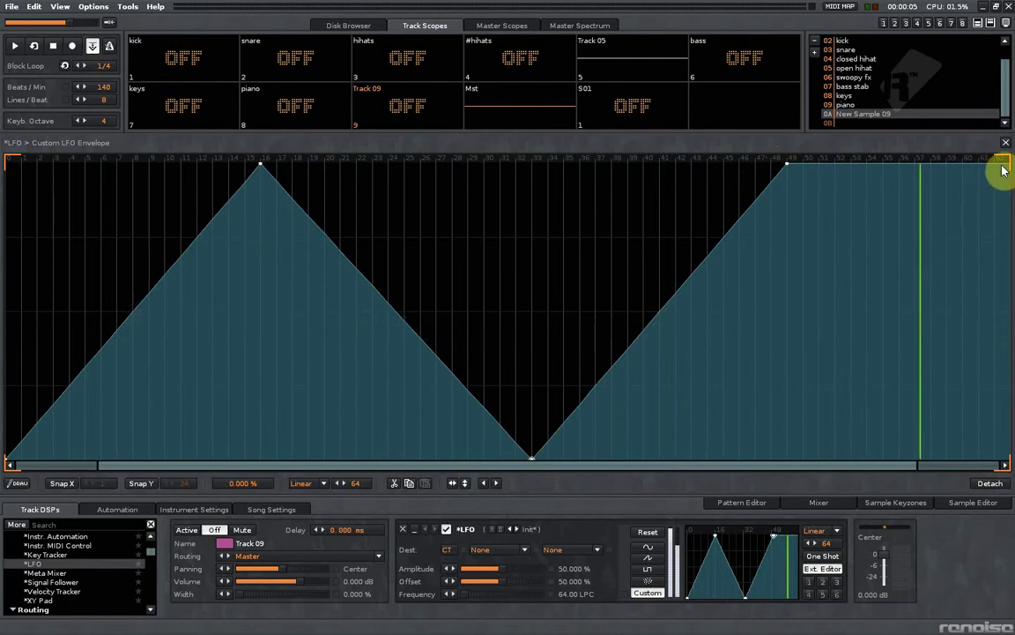
drag(1006, 169, 1006, 465)
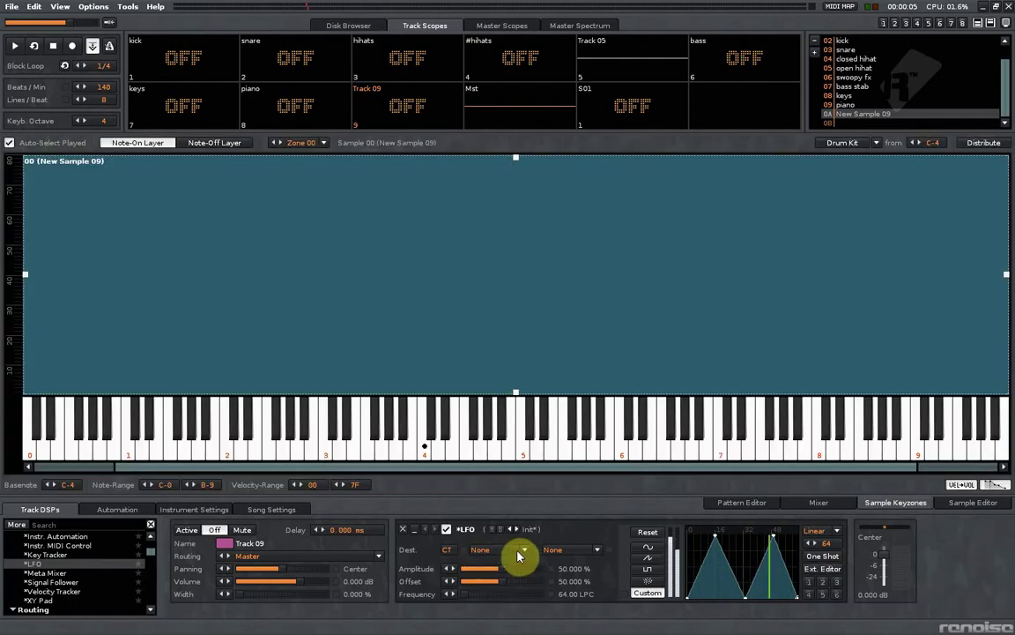
Route the LFO to the Mixer's Volume parameter on Track 09 and audition the tremolo
click(524, 552)
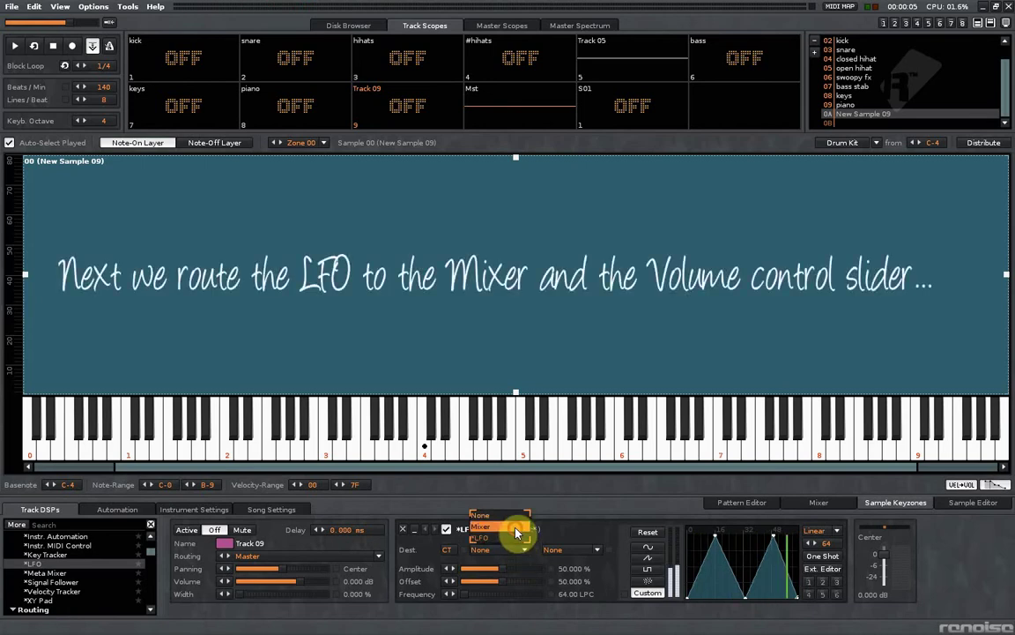
click(514, 527)
click(599, 553)
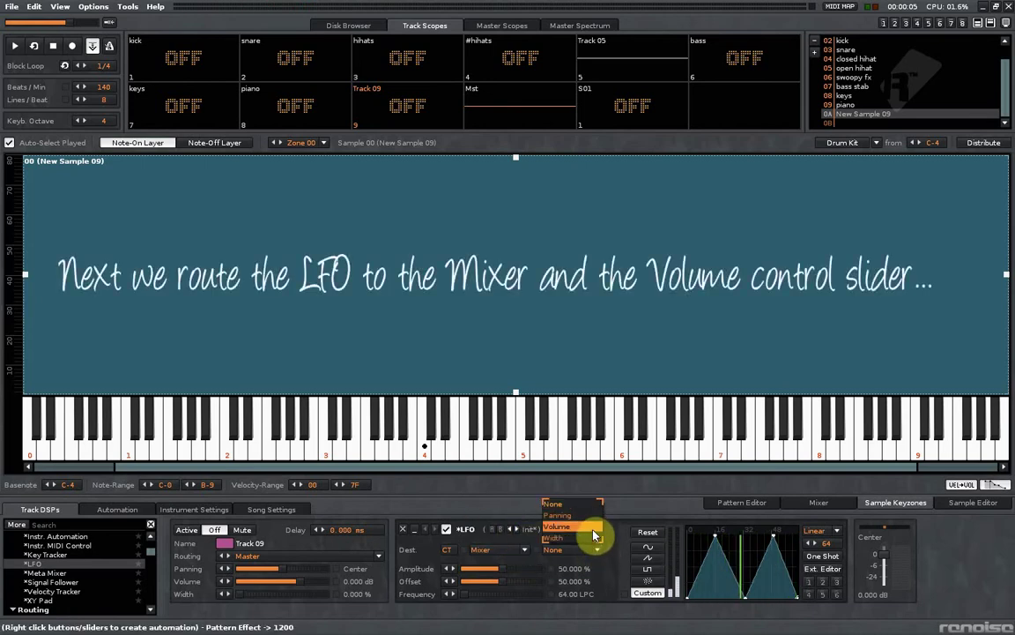
click(594, 535)
key(q)
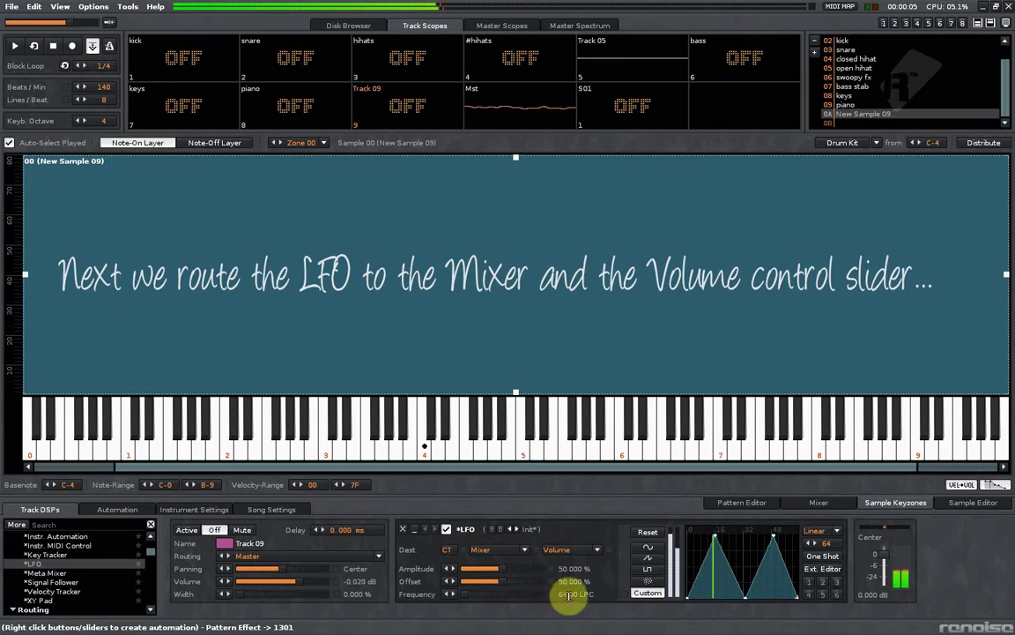
Try frequencies of 16 and 8 LPC on Track 09's tremolo LFO, auditioning the sound after each change
text(6)
key(Return)
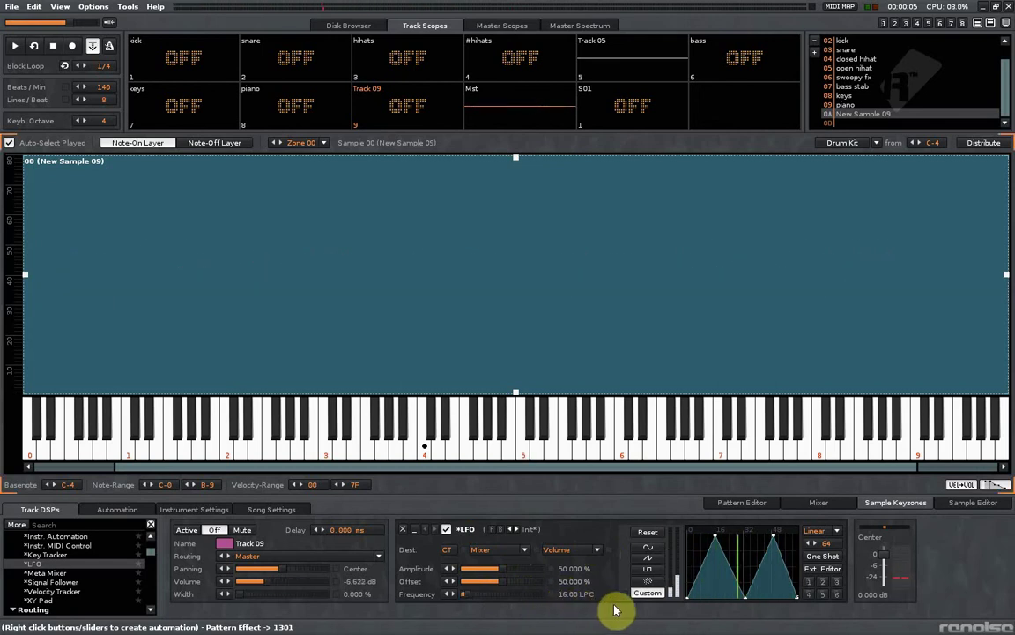
key(q)
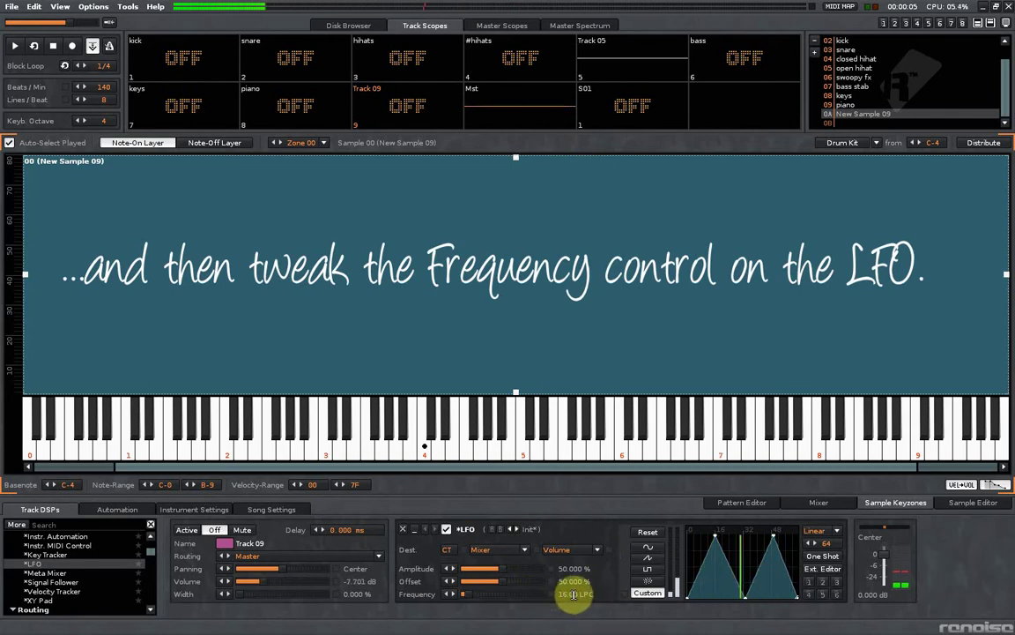
text(8)
key(Return)
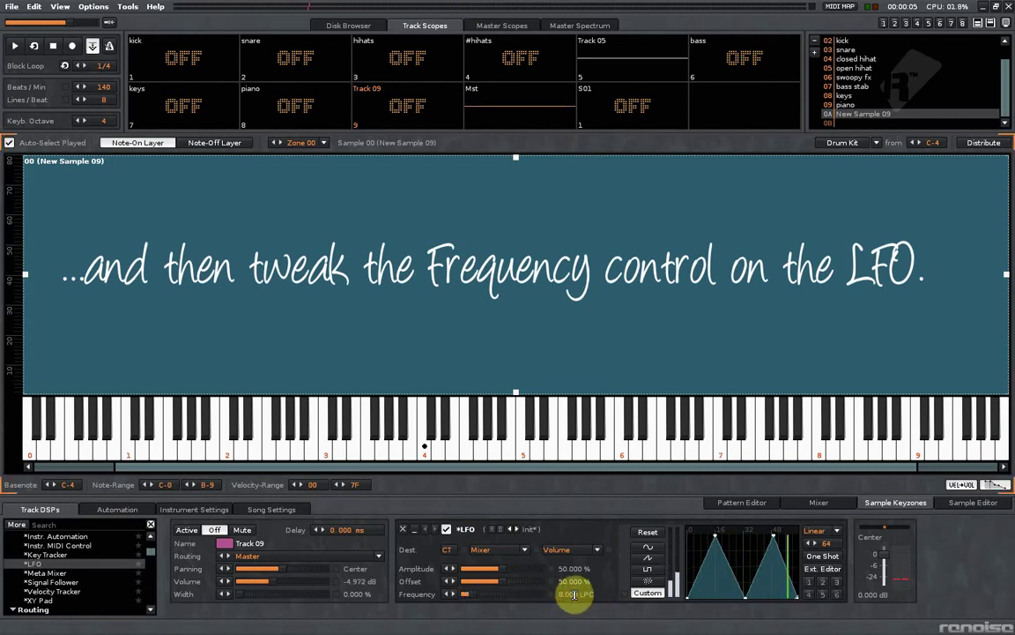
key(y)
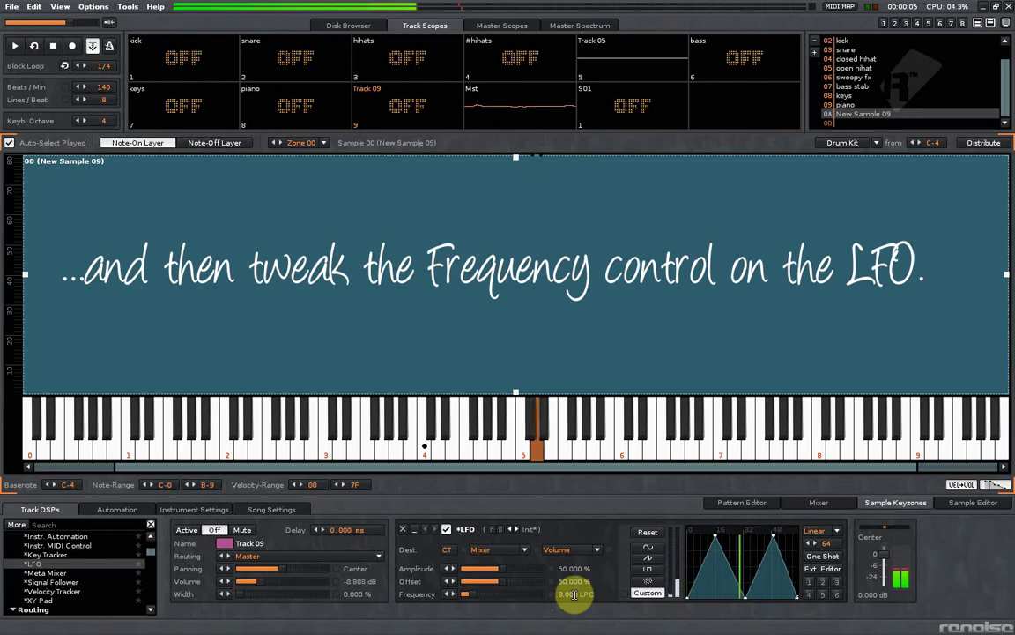
Set the tremolo LFO's frequency to 4 LPC and audition the result with a few notes
double_click(574, 594)
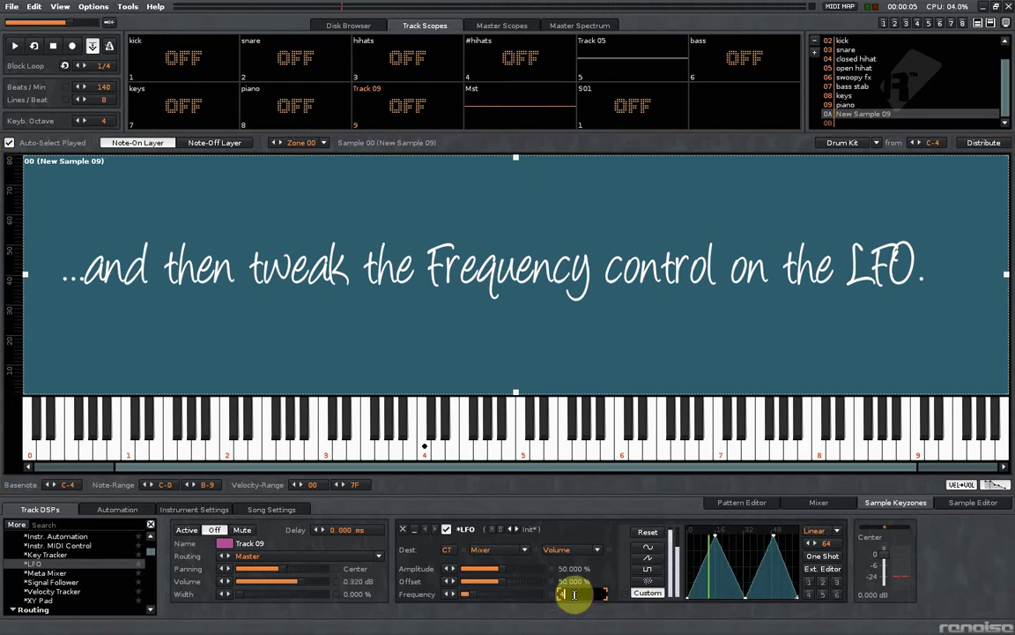
key(y)
key(w)
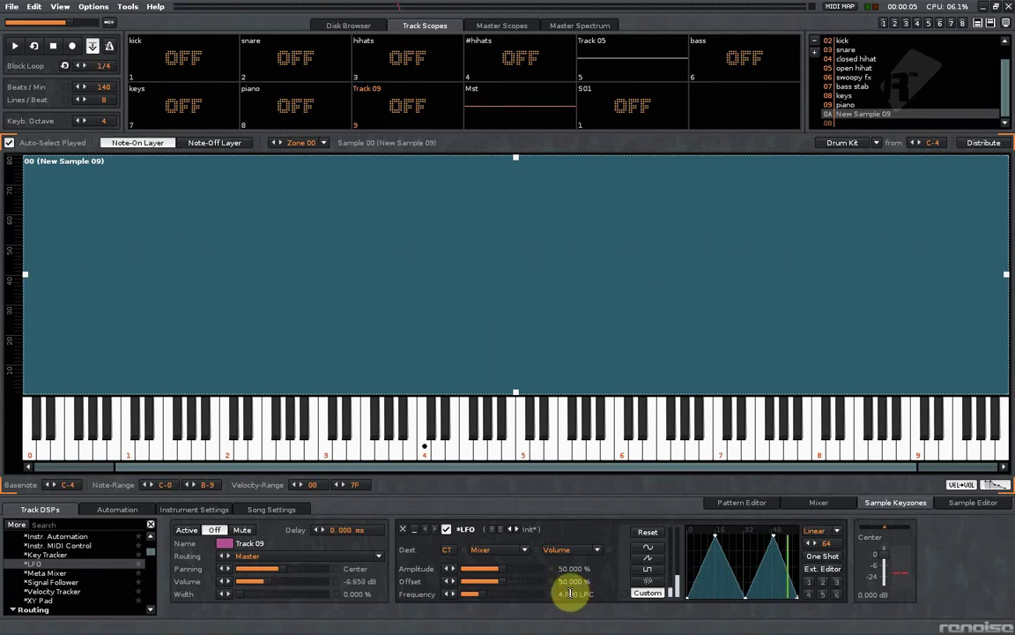
Add a Flanger after the LFO on Track 09, setting its delay to 15 ms and its feedback to 48% while auditioning
scroll(48, 574, up, 7)
double_click(48, 574)
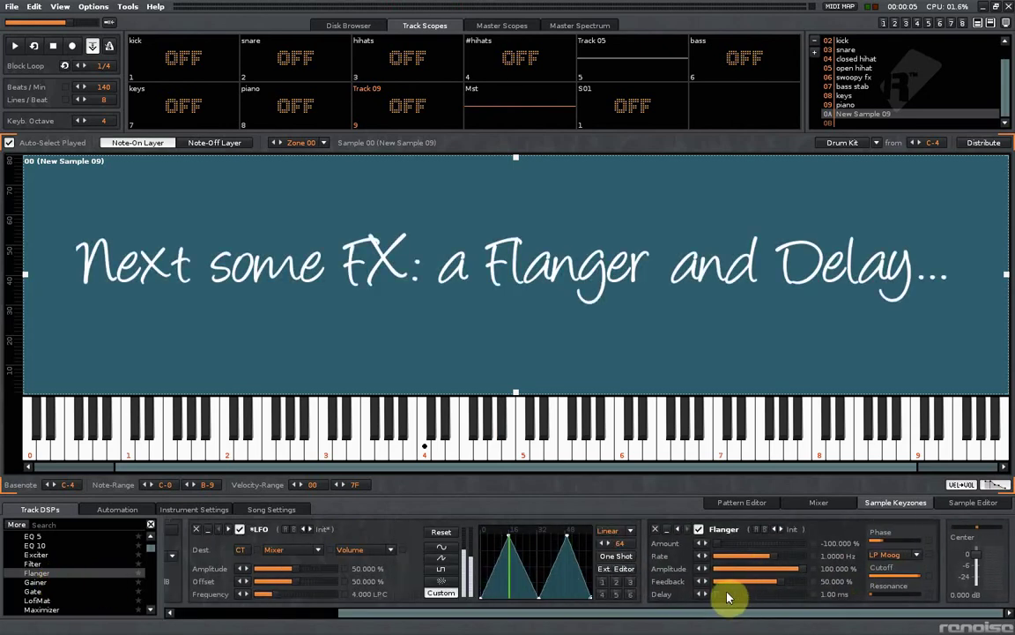
key(y)
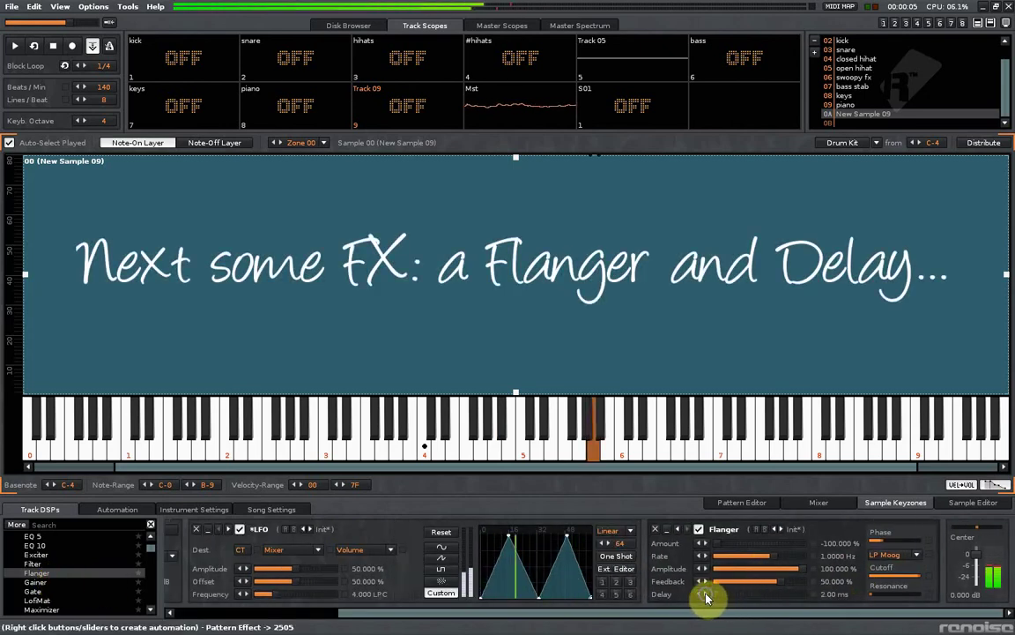
drag(709, 597, 756, 606)
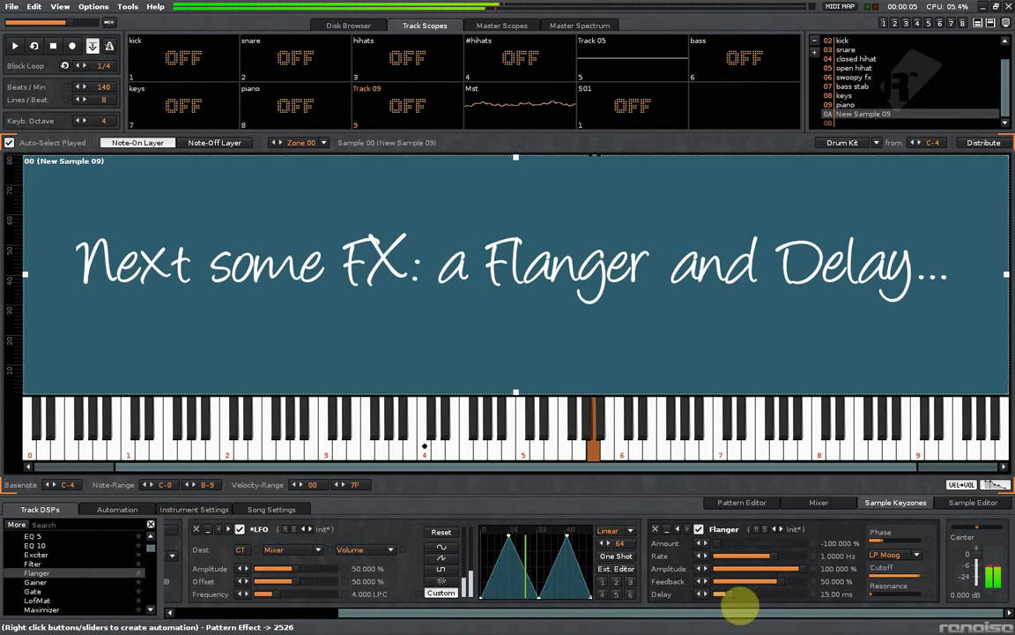
drag(735, 589, 792, 593)
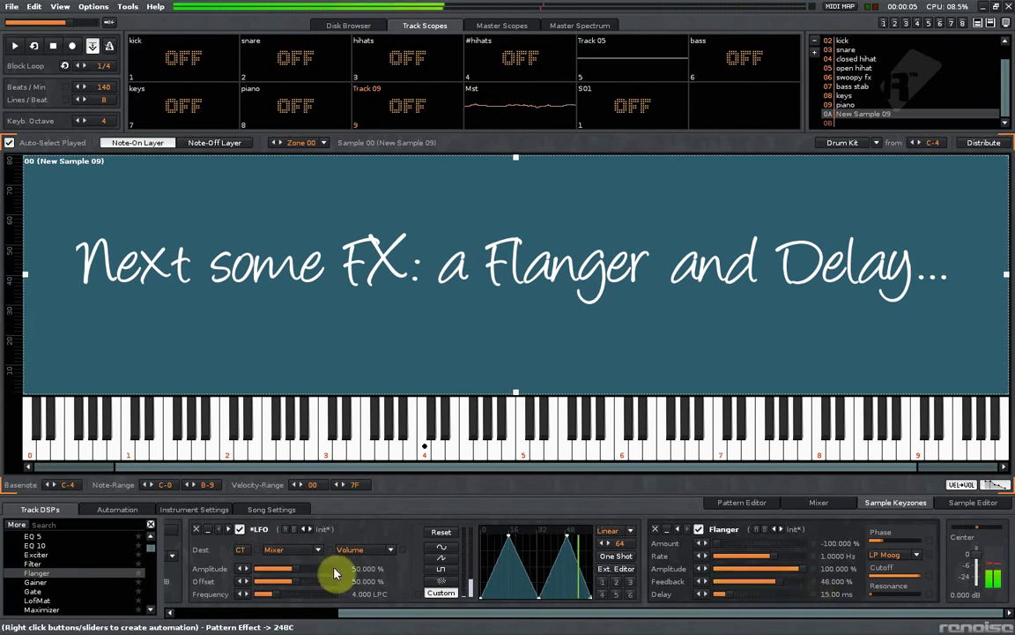
Add a Delay after the Flanger and apply line-based times of 8 for the left delay and 16 for the right
scroll(63, 568, up, 2)
drag(58, 564, 727, 562)
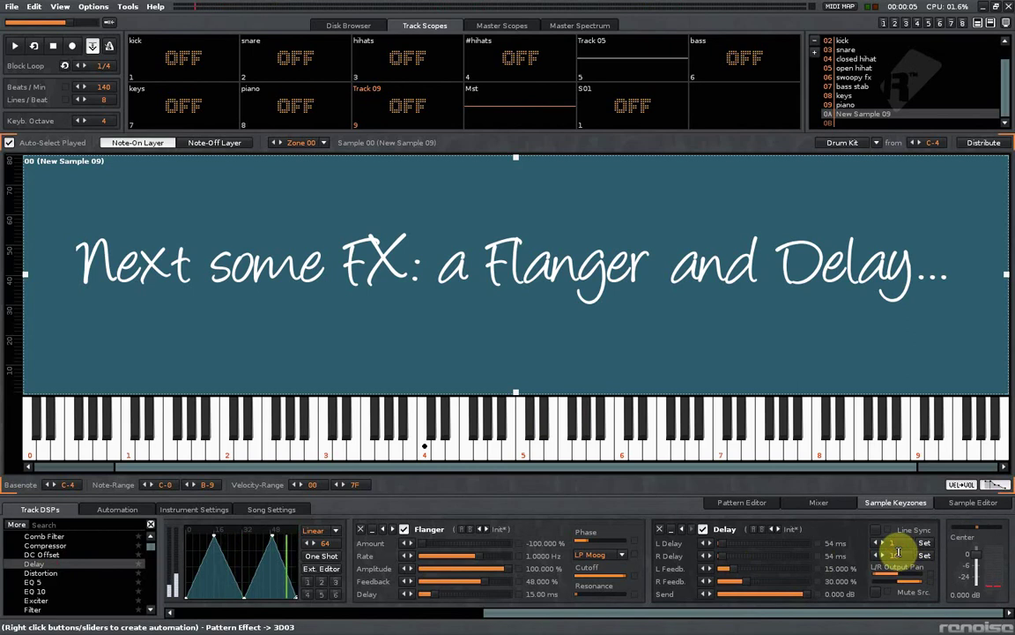
key(t)
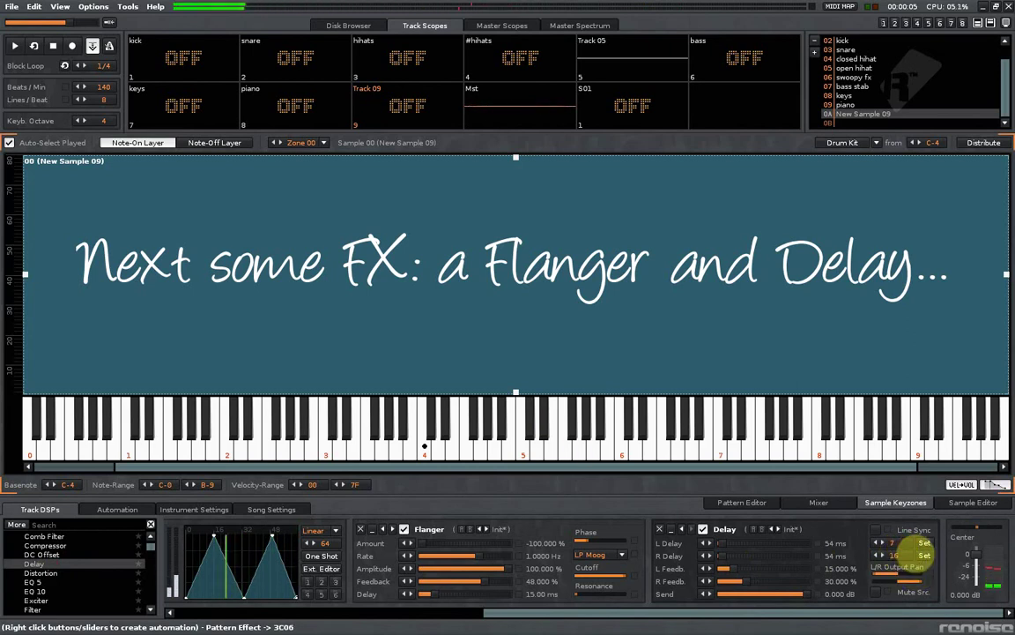
click(926, 544)
click(926, 556)
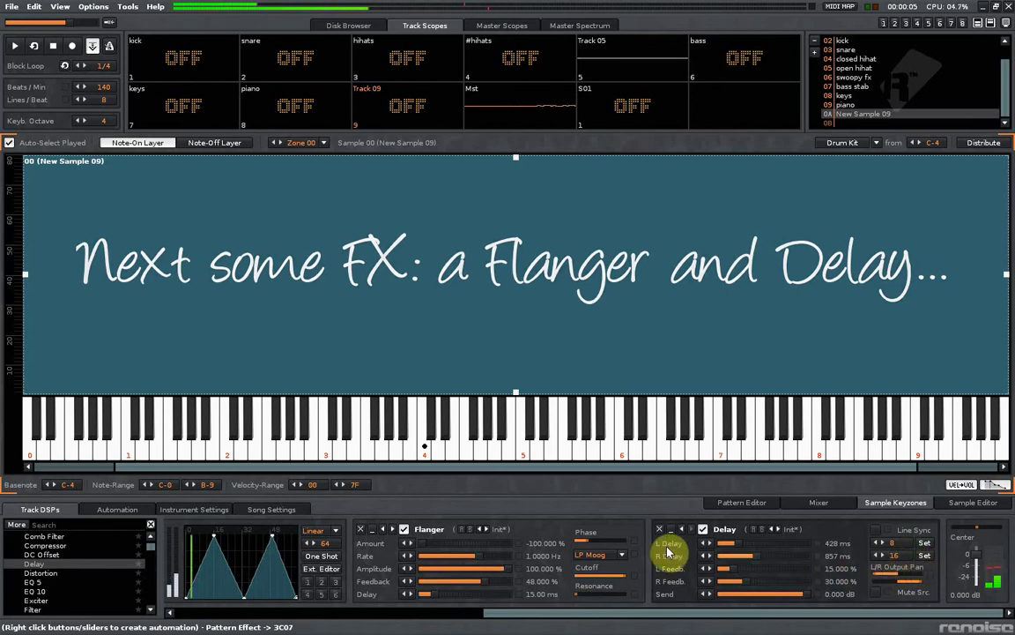
Set the Delay's left and right feedback to 25%, lower its send to about -9.1 dB, and audition the sound
key(F2)
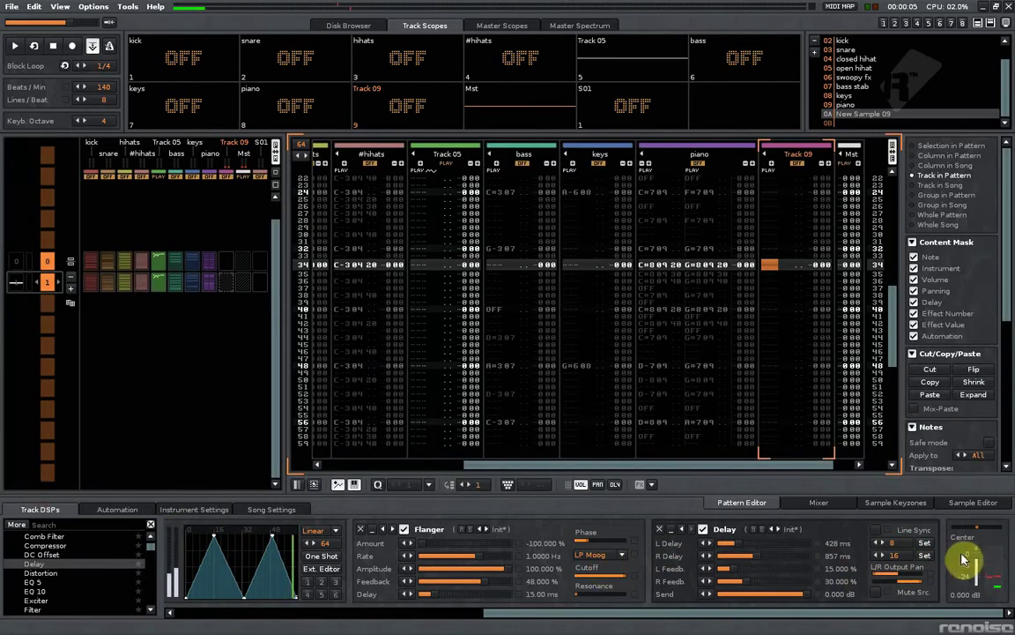
click(841, 570)
text(2525)
key(Tab)
text(2)
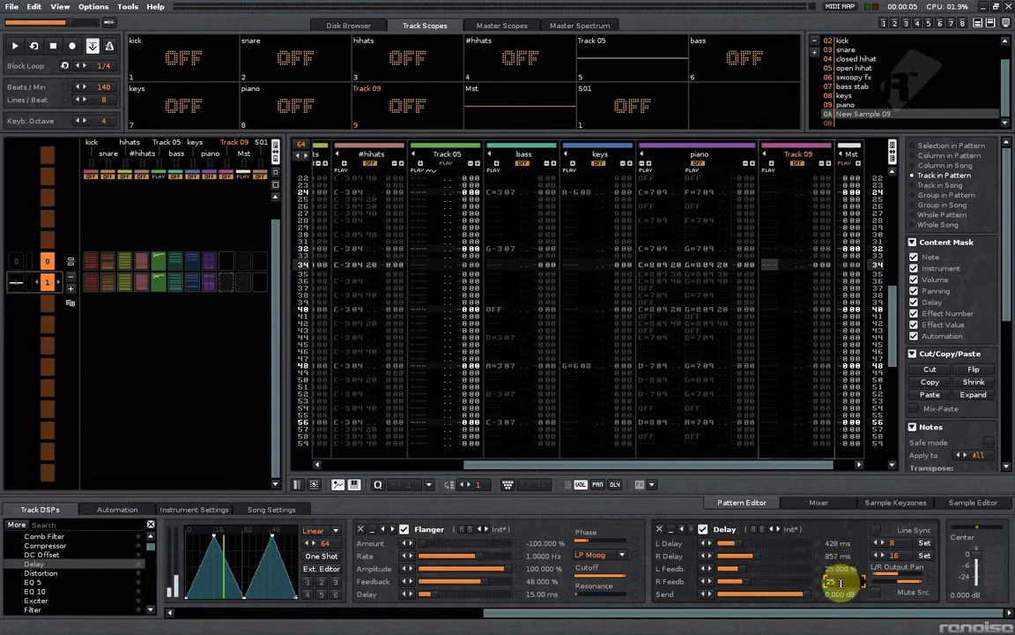
text(5)
key(Return)
drag(809, 600, 751, 598)
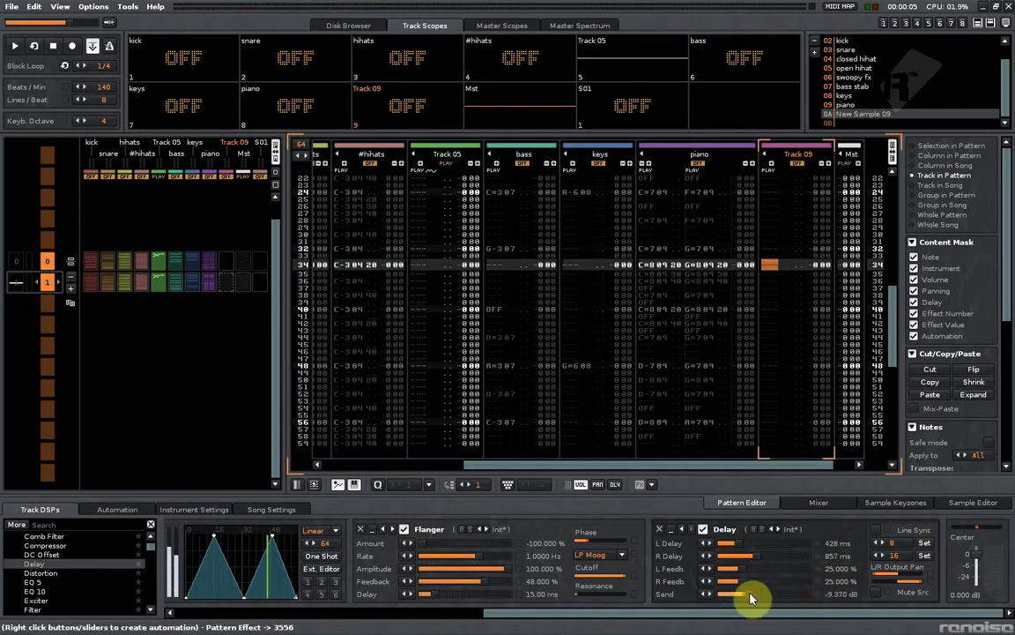
key(z)
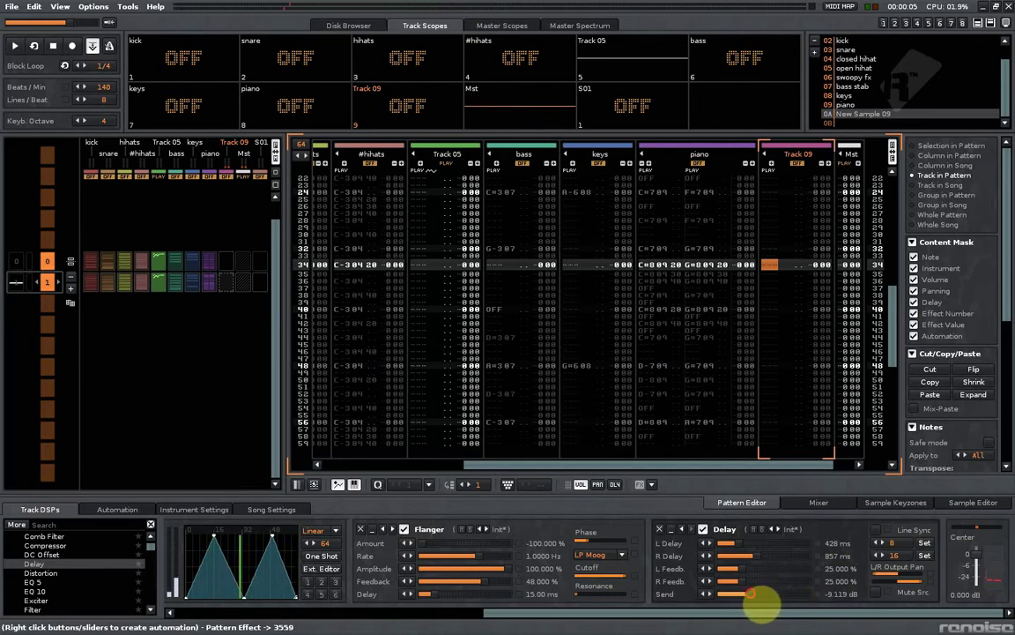
Add a low-pass Filter device after the Delay on Track 09
scroll(59, 579, down, 2)
double_click(41, 593)
mouse_move(732, 567)
mouse_down()
mouse_move(759, 566)
mouse_move(741, 566)
mouse_up()
Add a second LFO after the Filter and route it to the Filter's Cutoff parameter
scroll(71, 573, down, 4)
scroll(71, 586, down, 2)
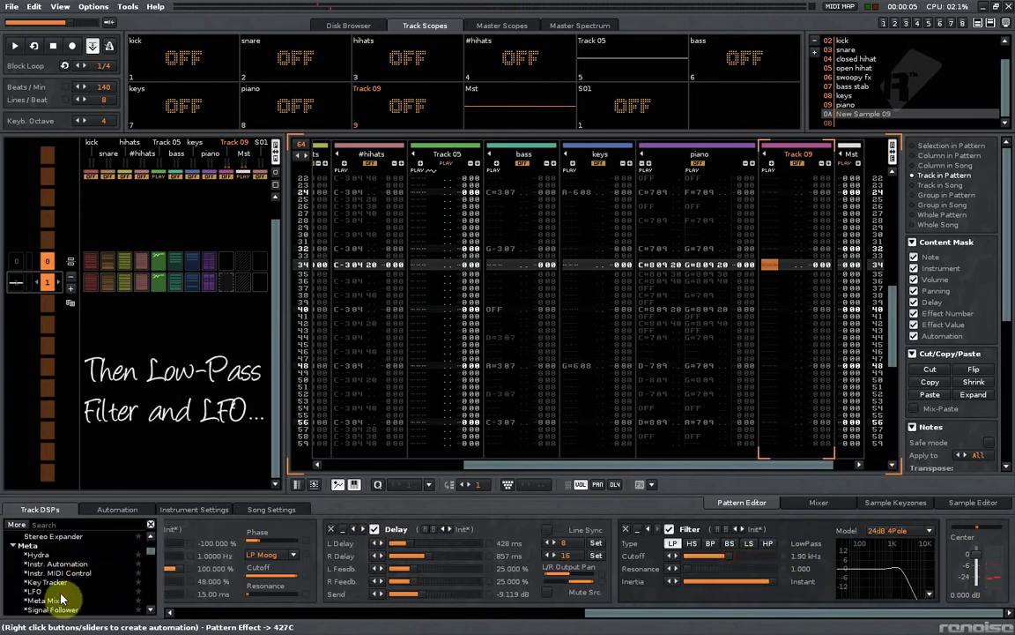
drag(60, 598, 677, 571)
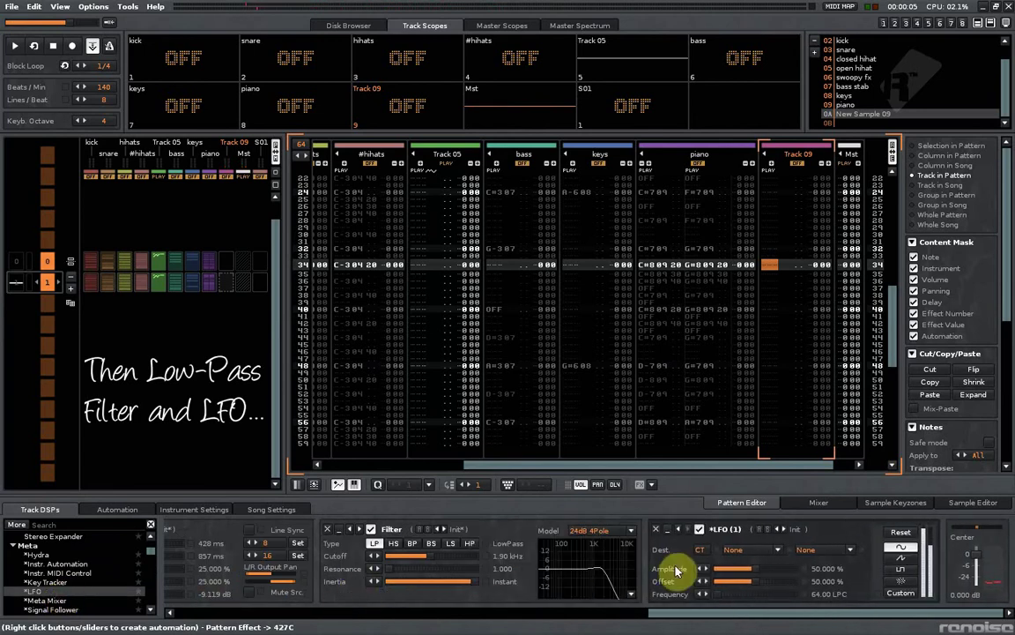
click(780, 550)
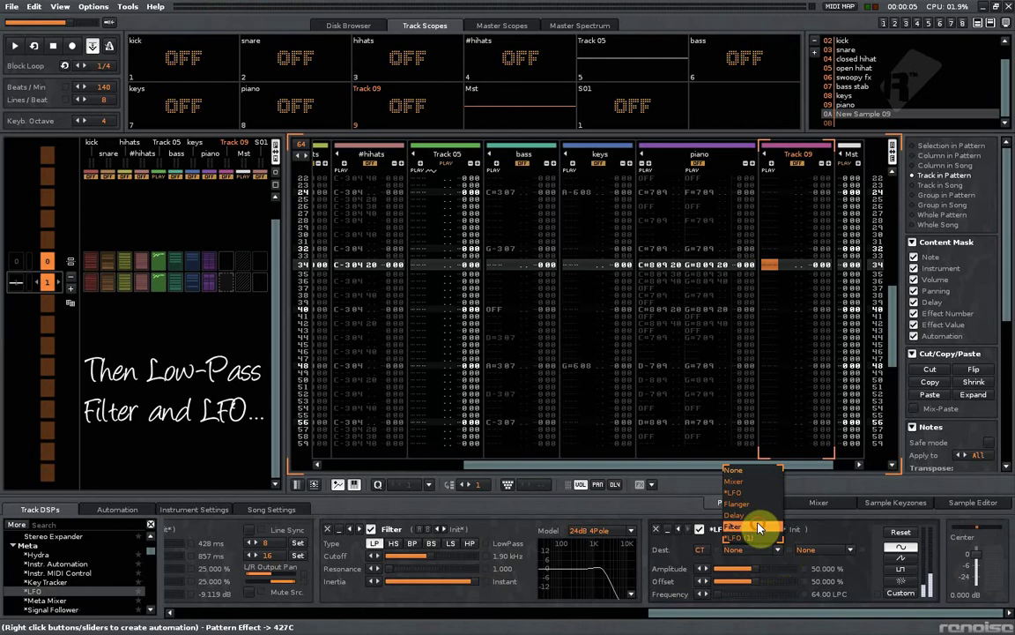
click(758, 527)
click(850, 550)
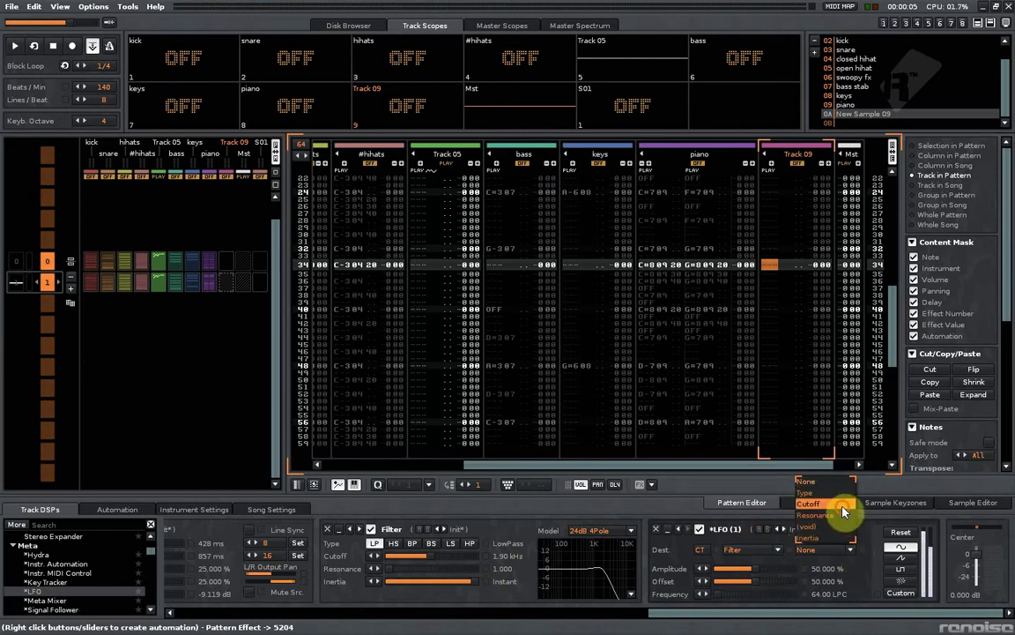
click(842, 504)
Try the sawtooth waveform on the filter LFO and audition the cutoff sweep
click(904, 599)
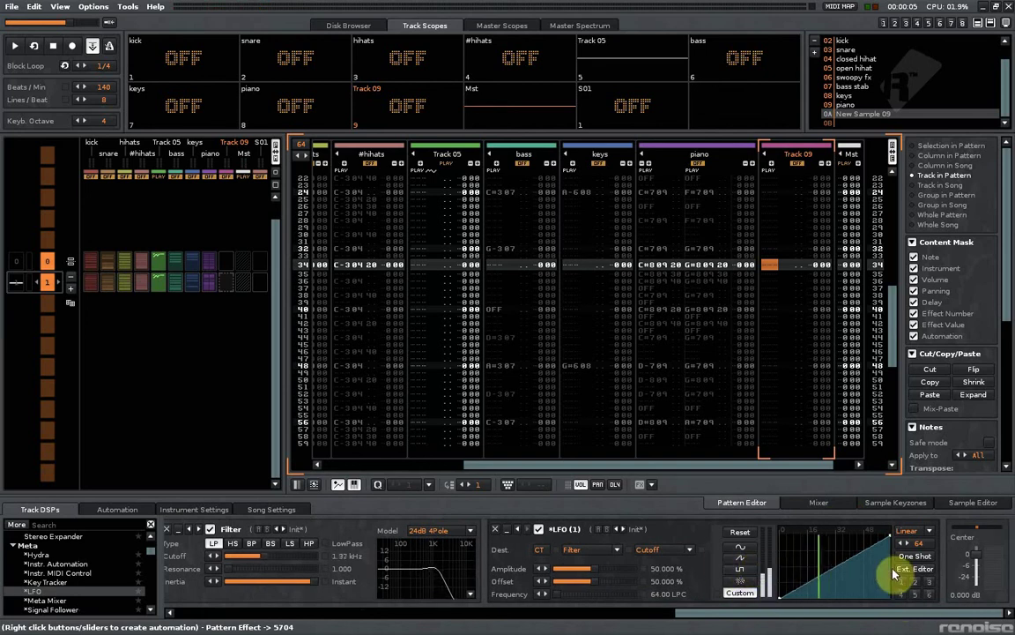
click(742, 561)
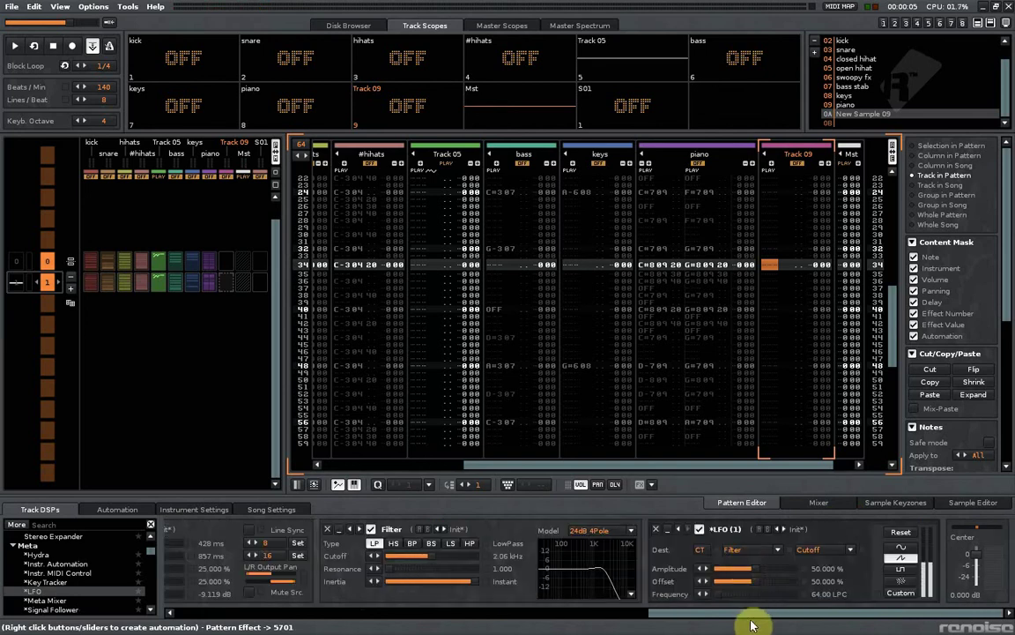
key(z)
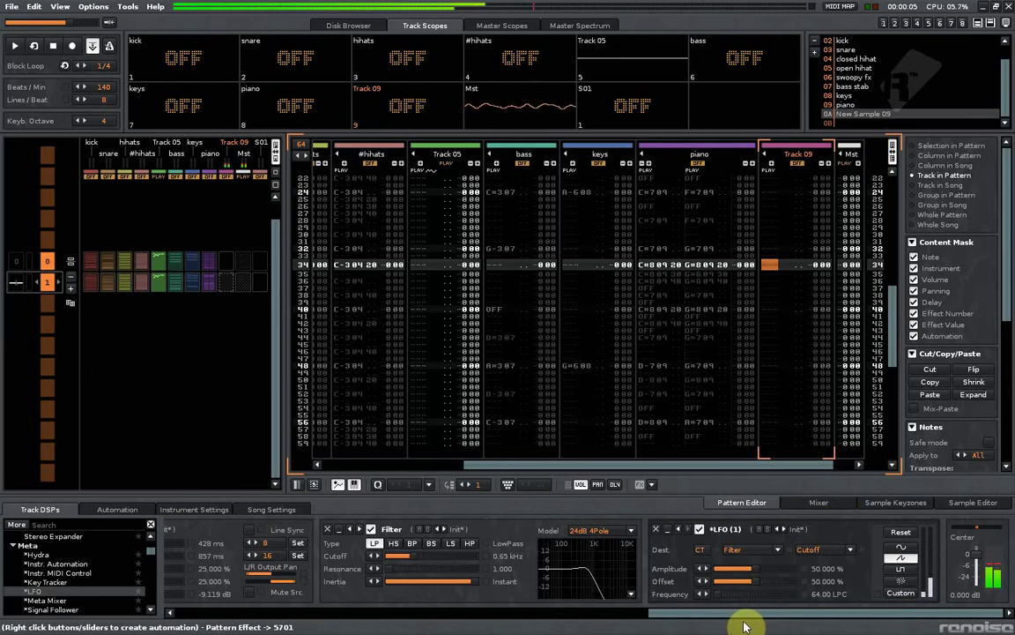
Give the filter LFO a custom triangular envelope that peaks at 100% around point 33 and falls to 0% at the end
click(908, 594)
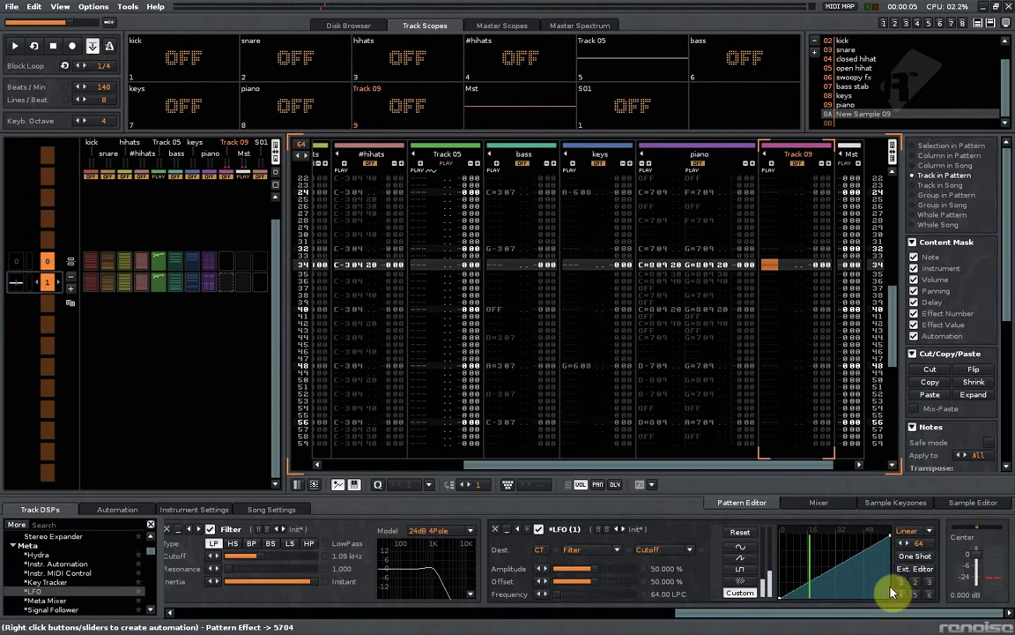
click(915, 569)
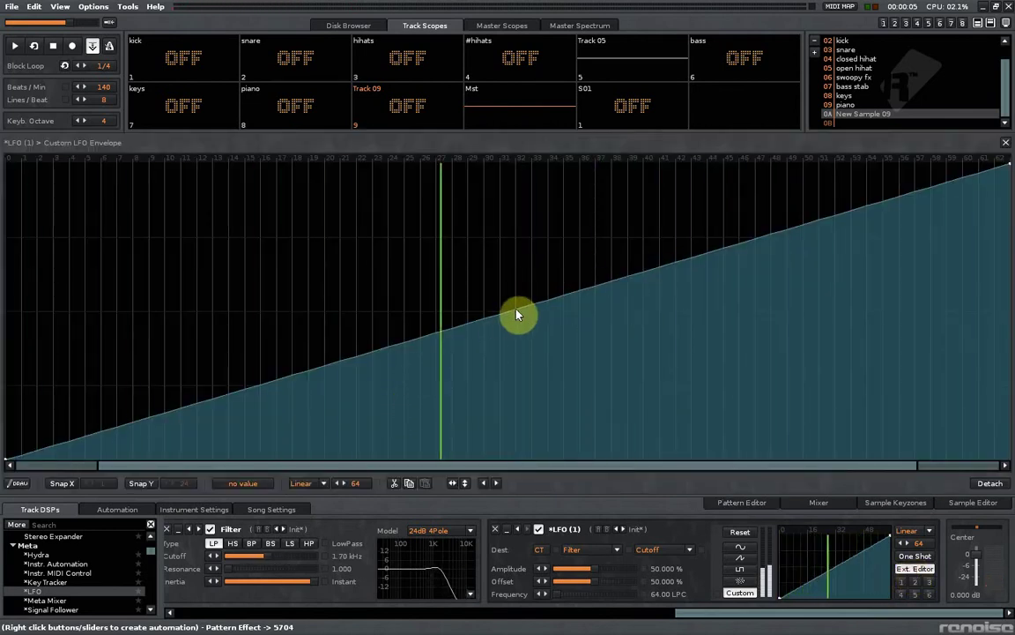
drag(531, 308, 539, 165)
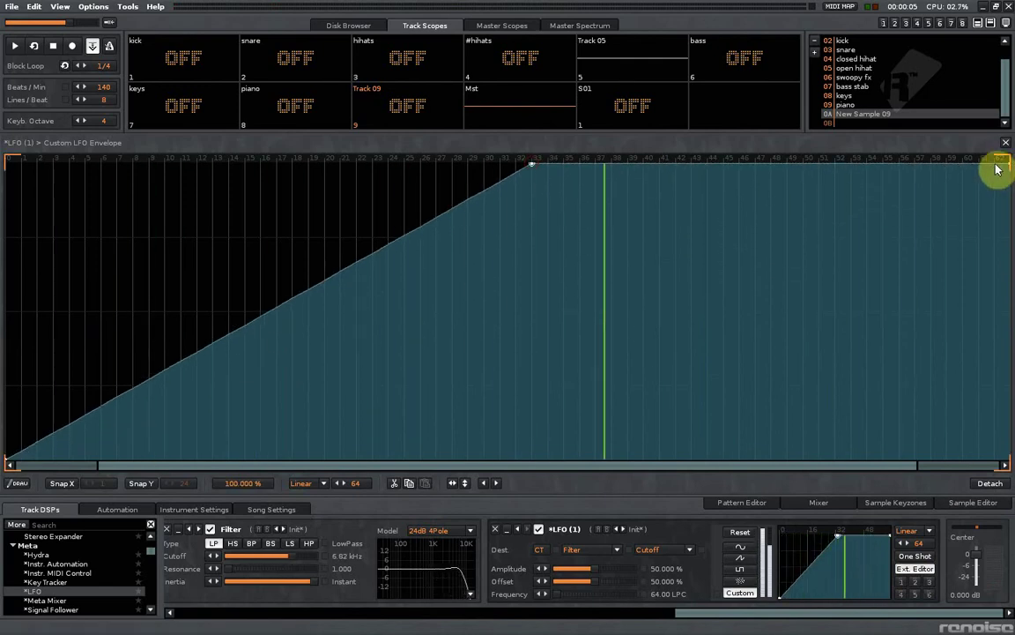
drag(1004, 166, 1008, 465)
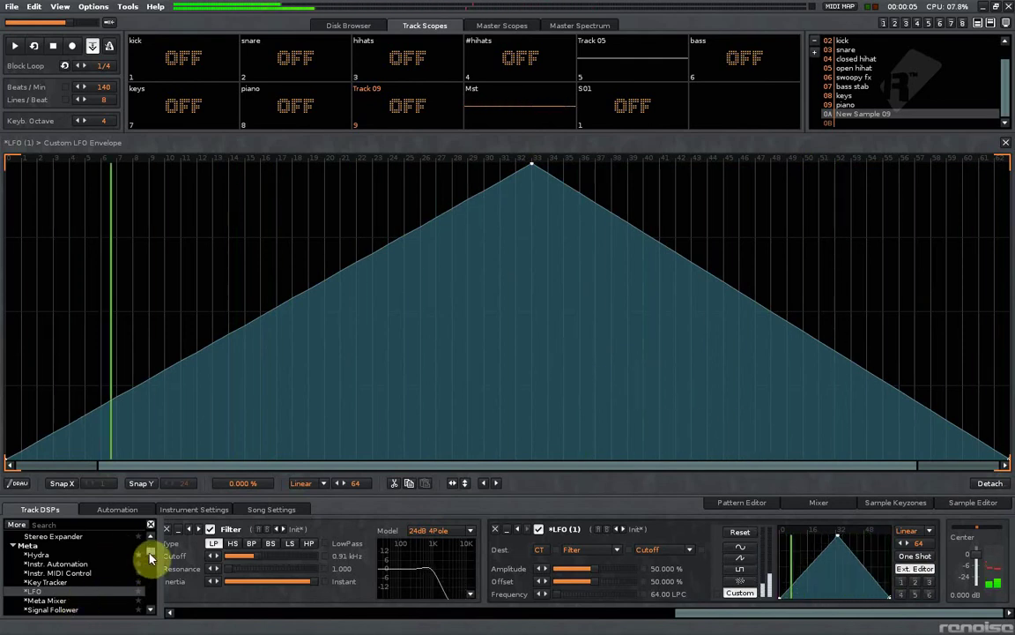
scroll(141, 557, down, 5)
scroll(62, 601, down, 3)
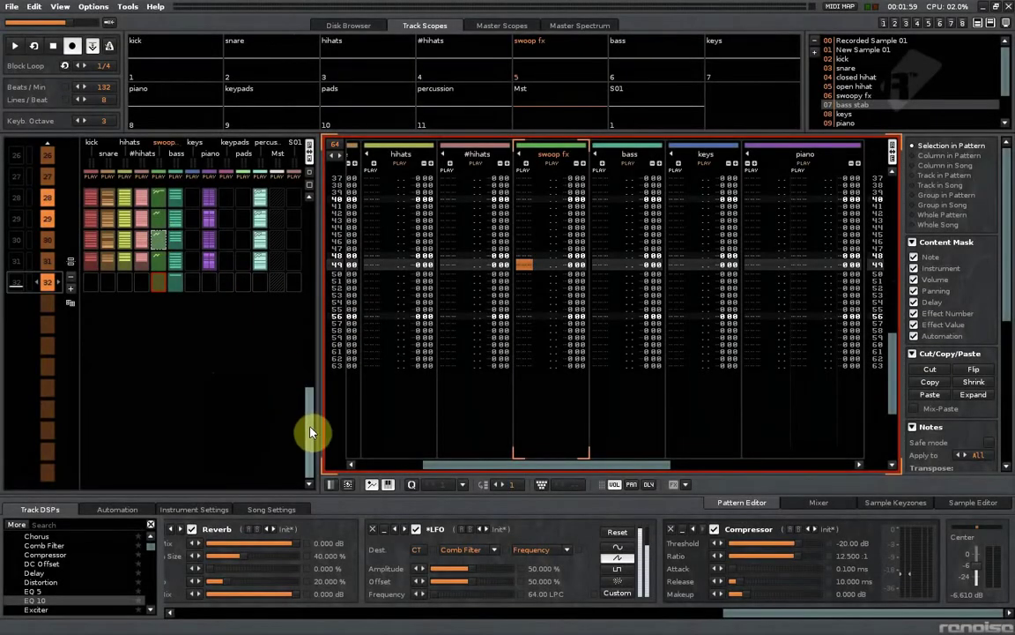
Play the complete arrangement from pattern 0 through to pattern 32, and stop playback at the end
drag(310, 432, 304, 172)
click(12, 46)
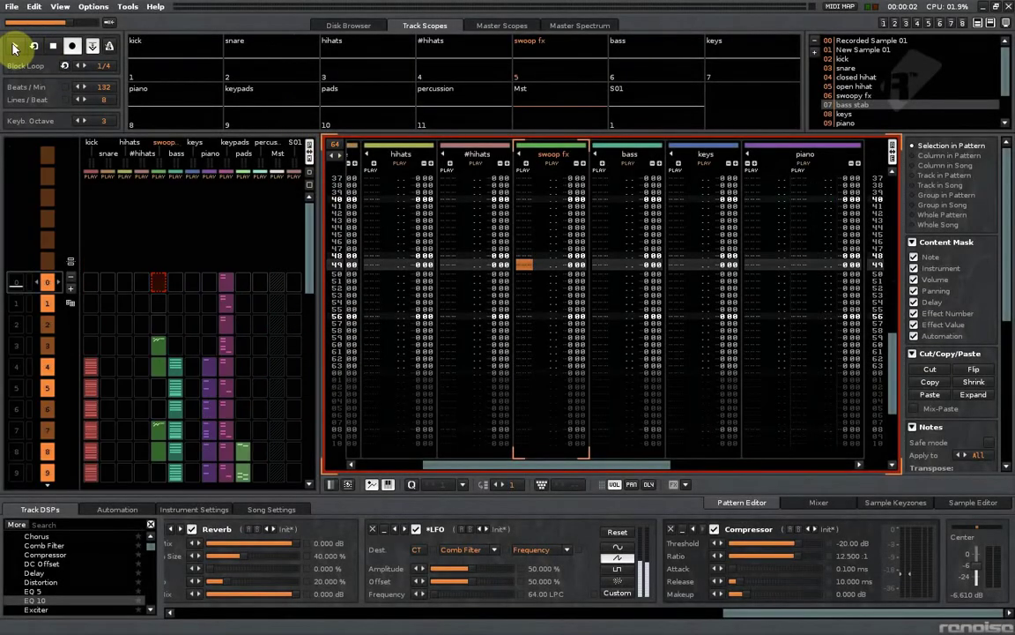
click(13, 47)
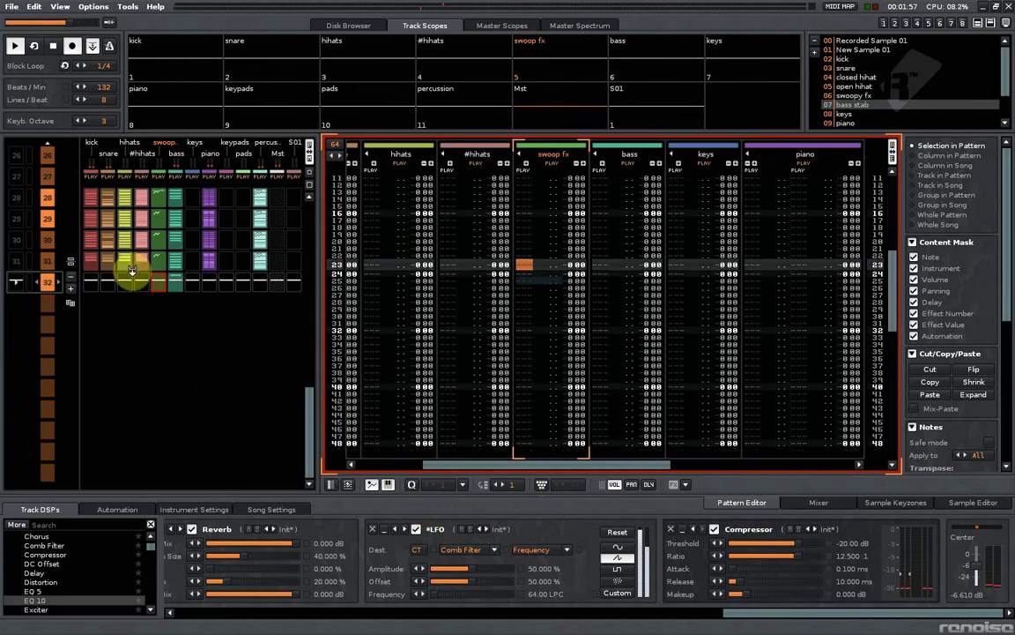
click(54, 46)
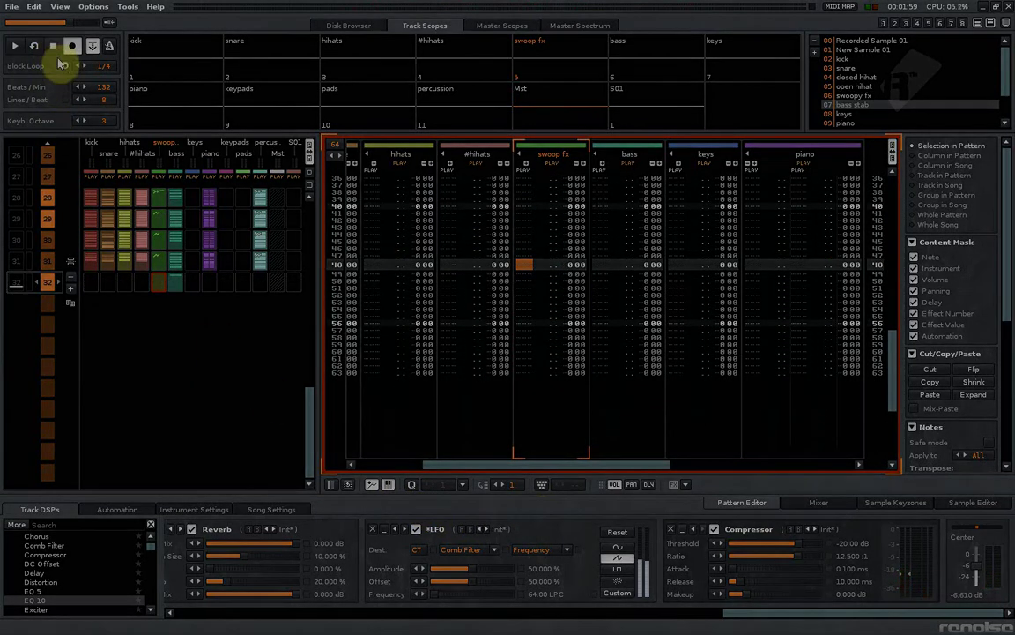